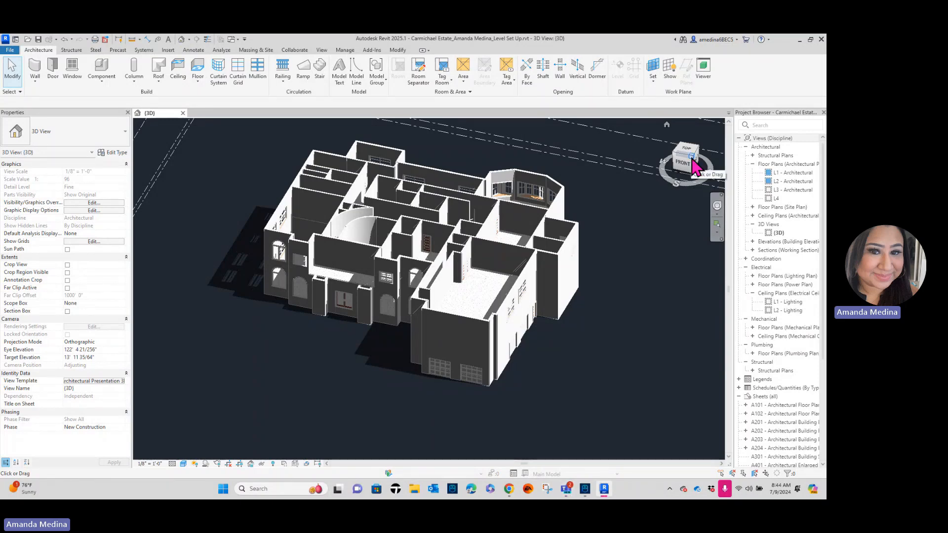
Open the L2 - Architectural floor plan of the house model.
drag(694, 168, 696, 210)
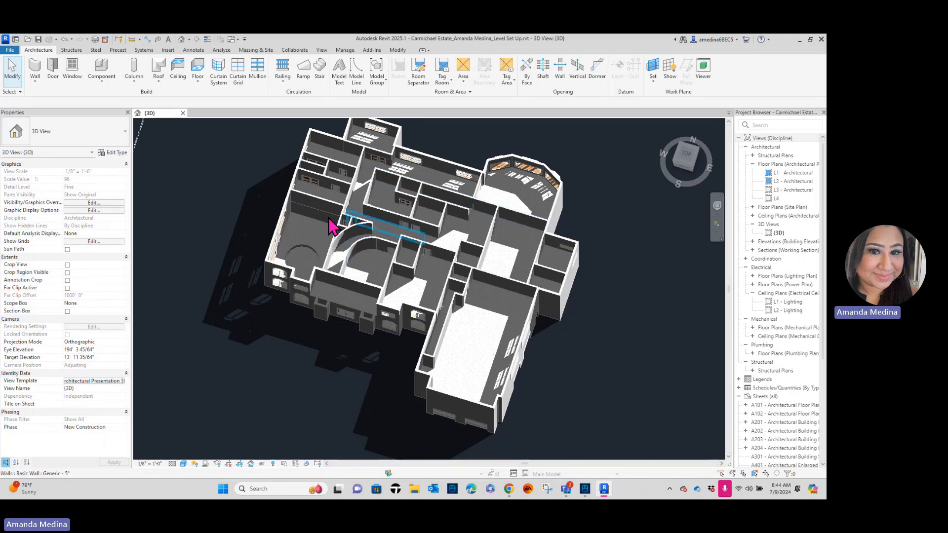
scroll(296, 237, up, 5)
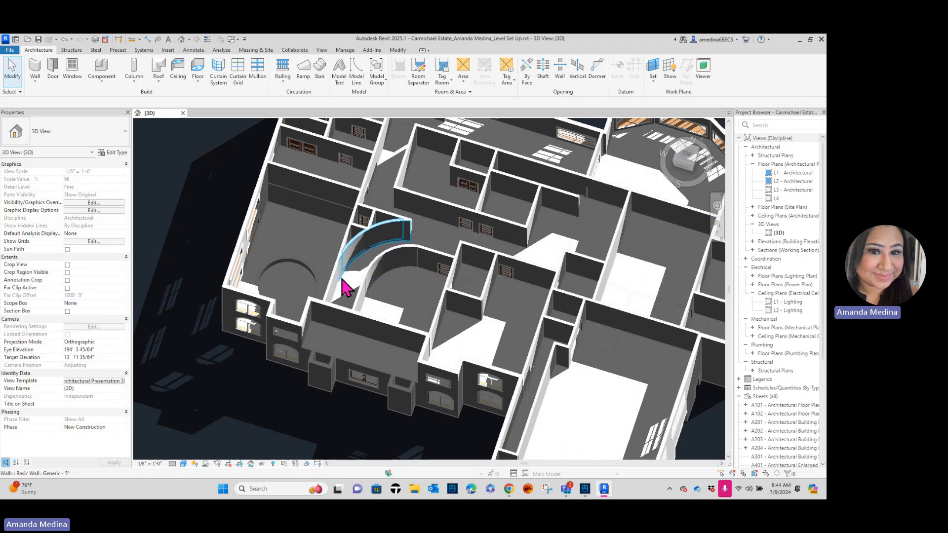
middle_drag(681, 375, 658, 321)
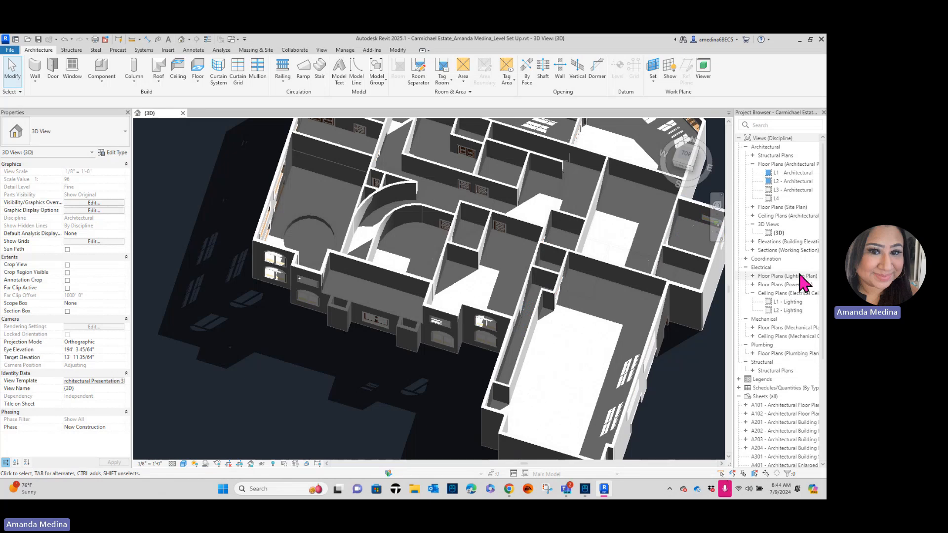
double_click(800, 182)
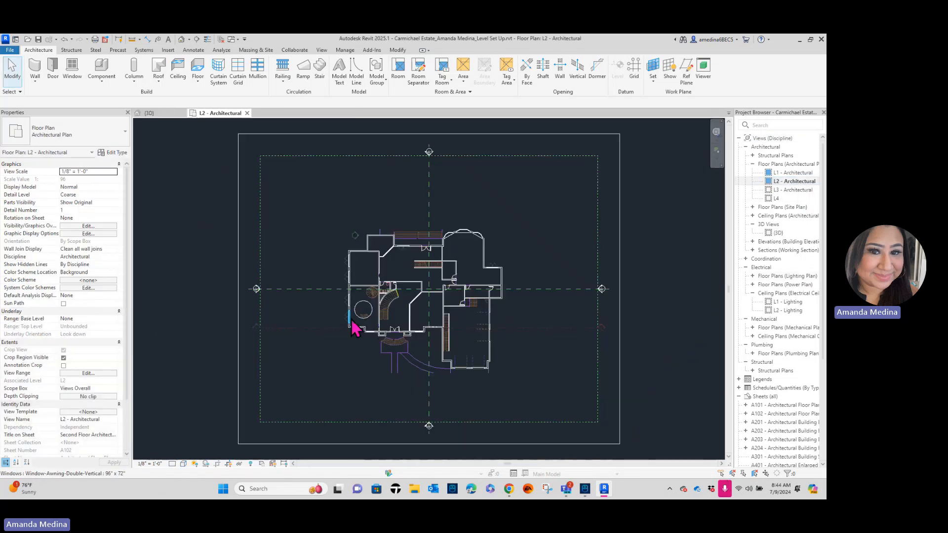
scroll(356, 323, up, 3)
middle_drag(356, 324, 311, 341)
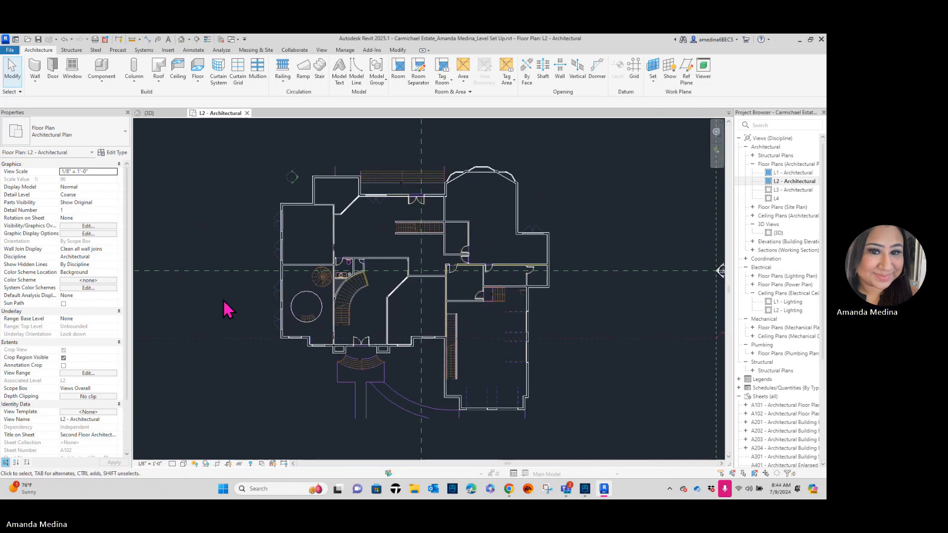
Place a horizontal building section across the whole house, passing through the circular feature room, the curved stair and the garage.
click(196, 39)
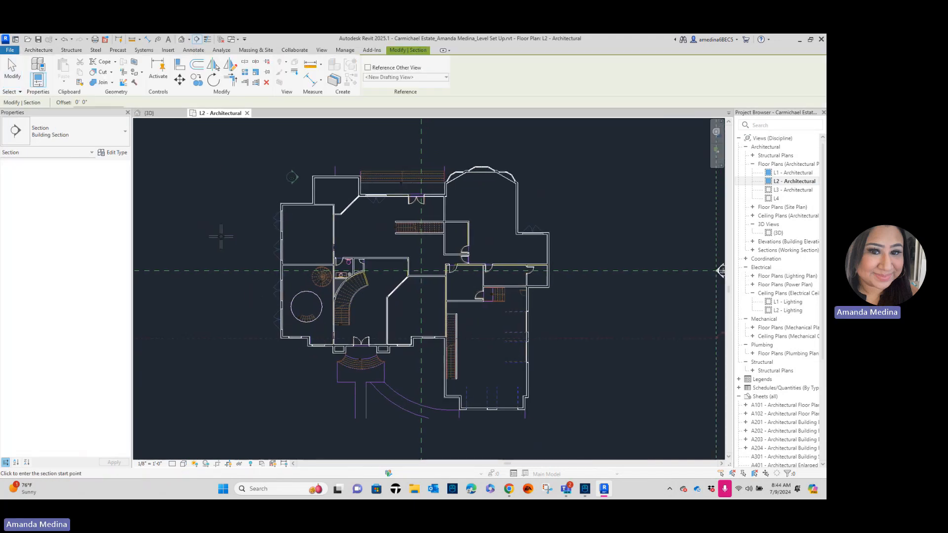
click(242, 316)
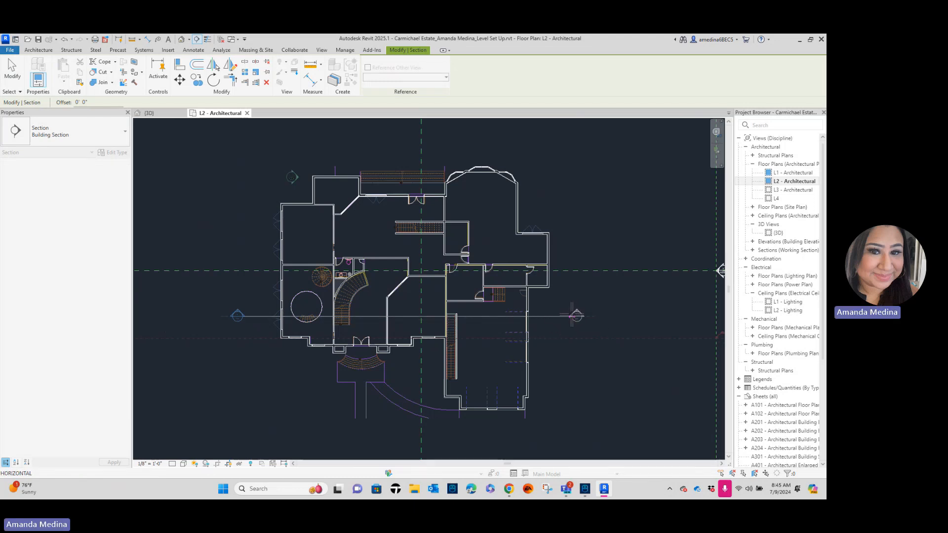
click(576, 314)
key(Escape)
key(Escape)
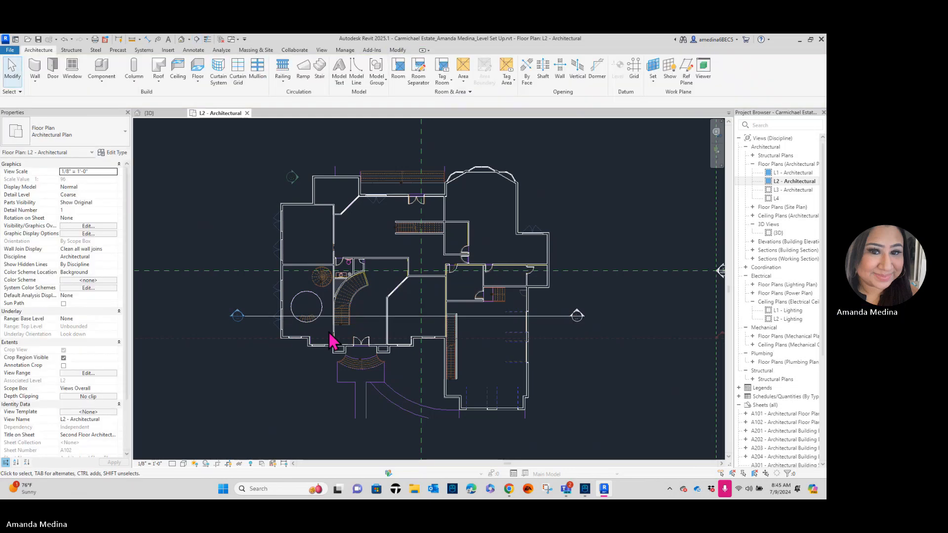
Close the inactive views and open the view defined by the new horizontal section.
middle_drag(451, 374, 475, 378)
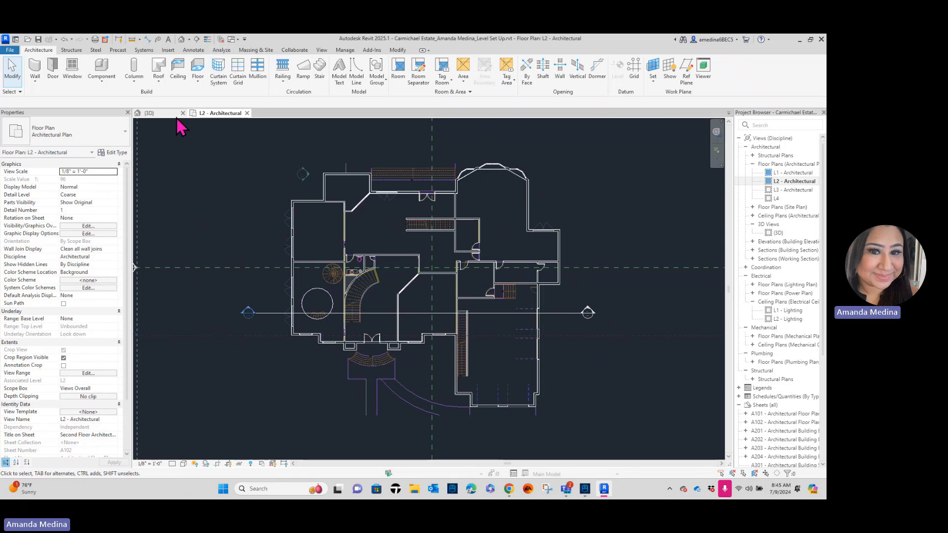
click(221, 39)
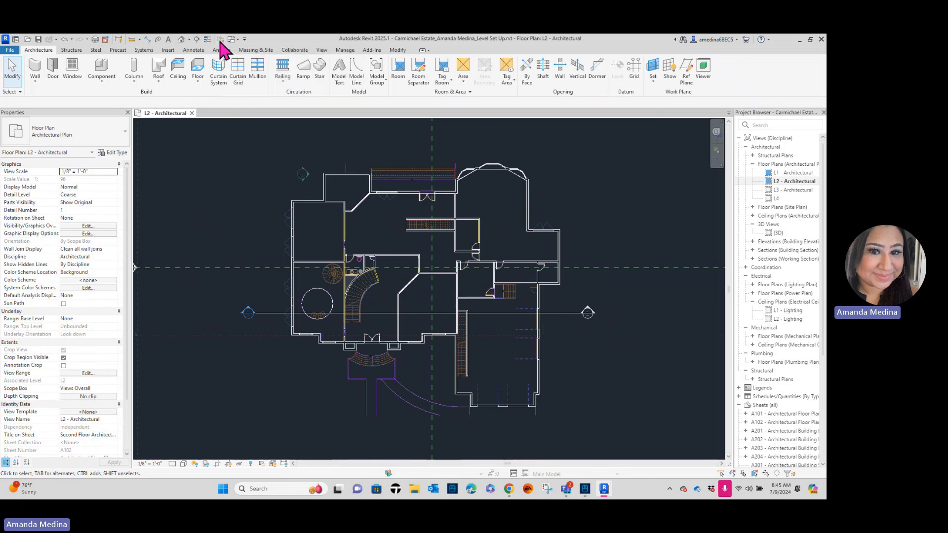
right_click(248, 310)
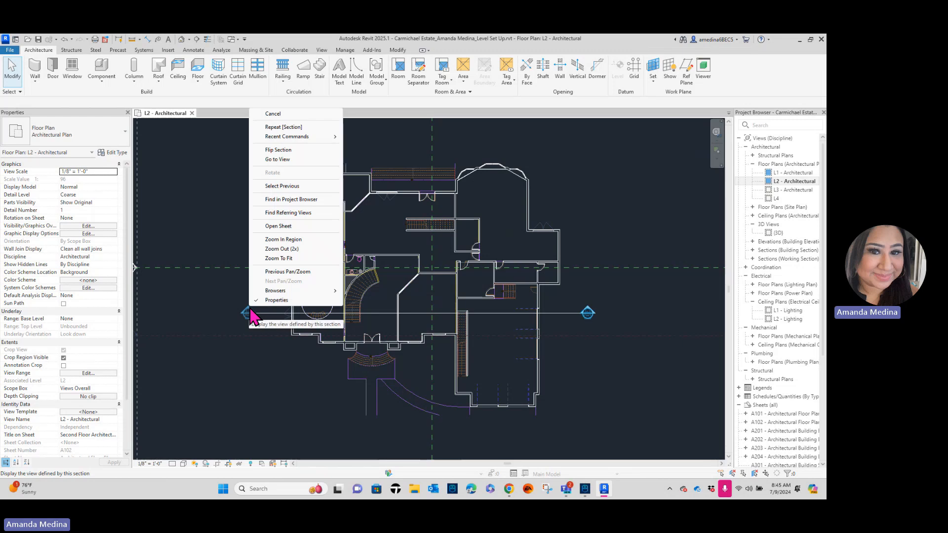
click(318, 159)
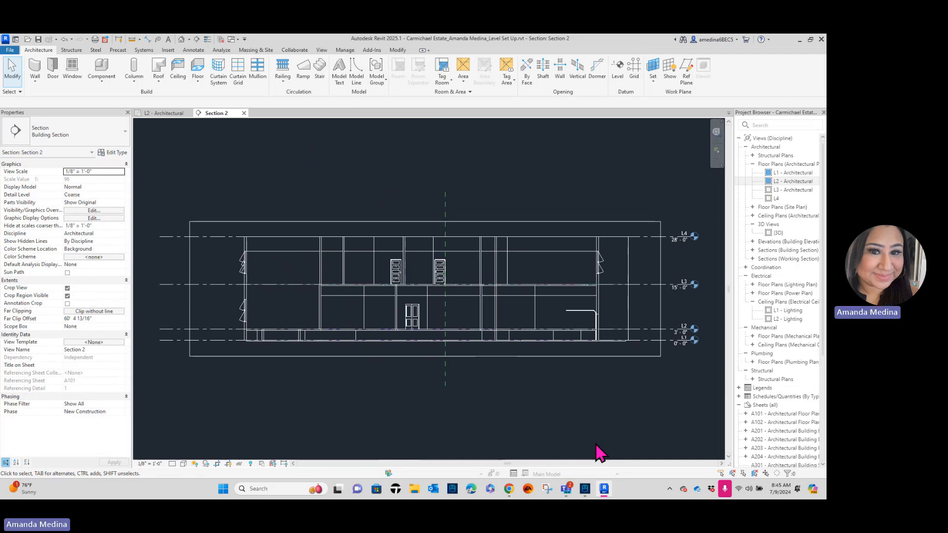
Start editing the boundary of the Concrete 4" floor on level L2, using the L2 - Architectural floor plan as the sketch view.
scroll(585, 340, up, 2)
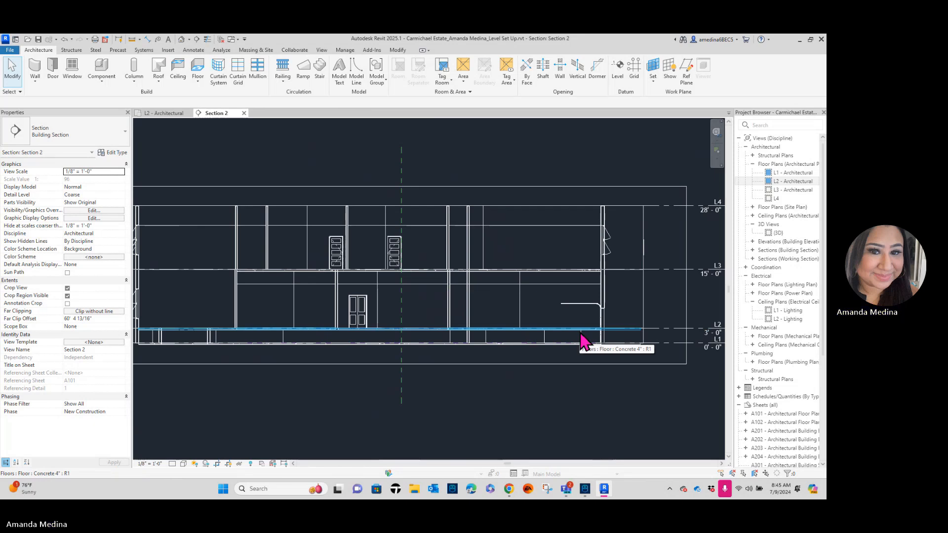
click(585, 340)
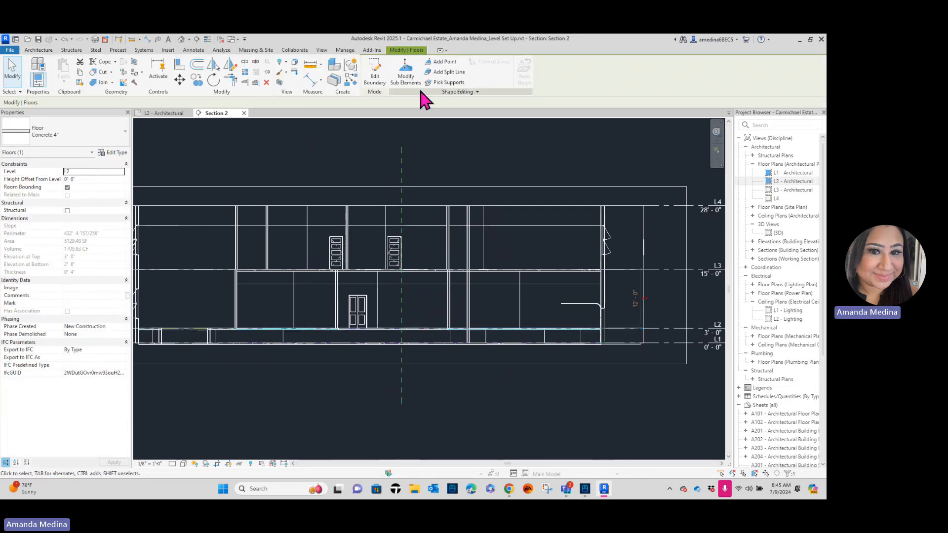
click(385, 85)
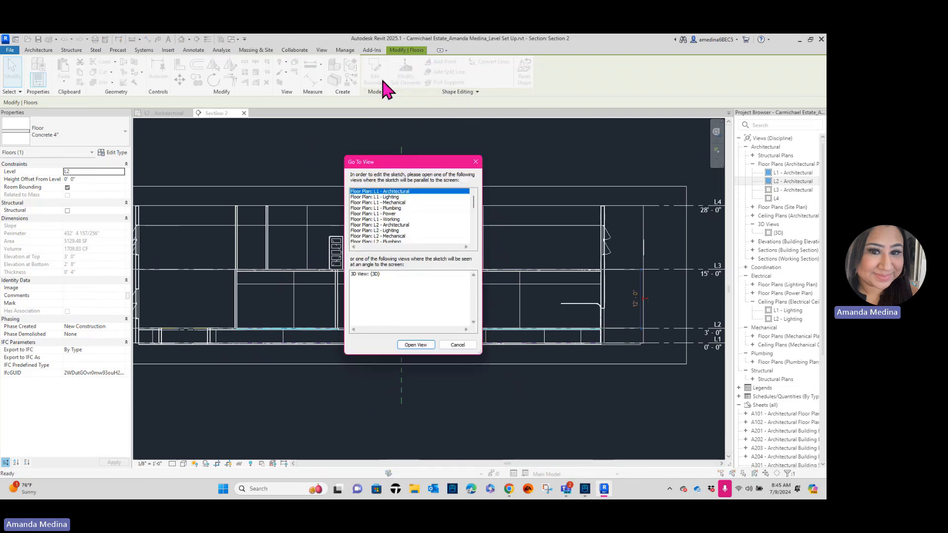
click(361, 226)
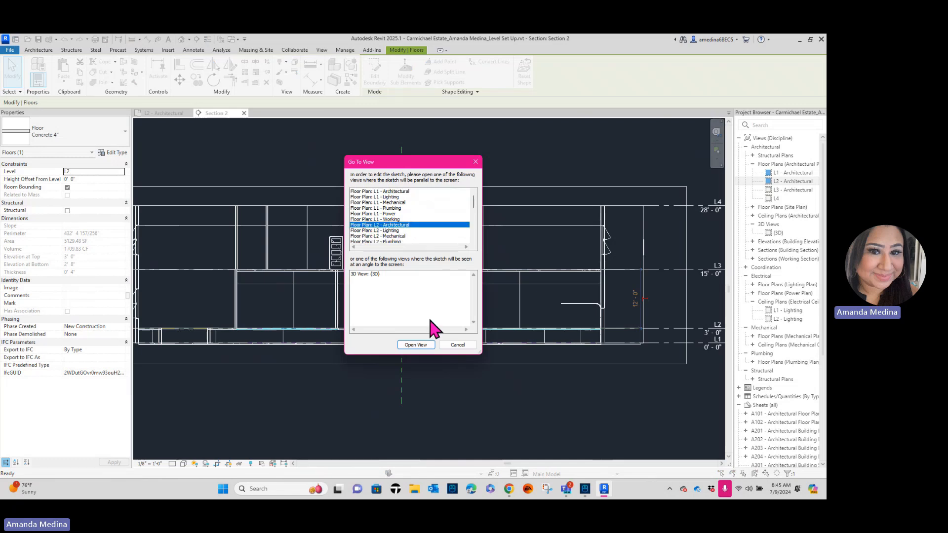
click(416, 345)
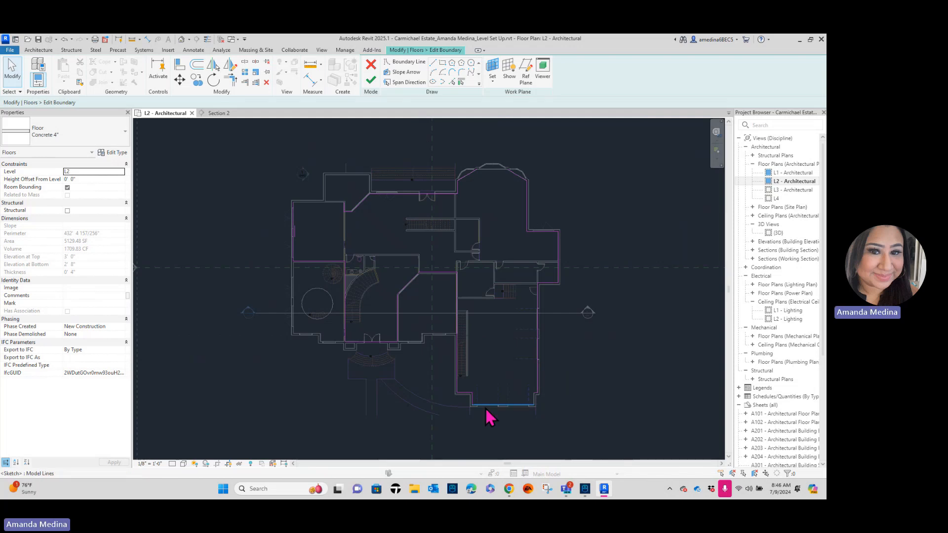
Try deleting the five floor boundary lines around the front end of the garage, and undo the deletion.
scroll(487, 413, up, 2)
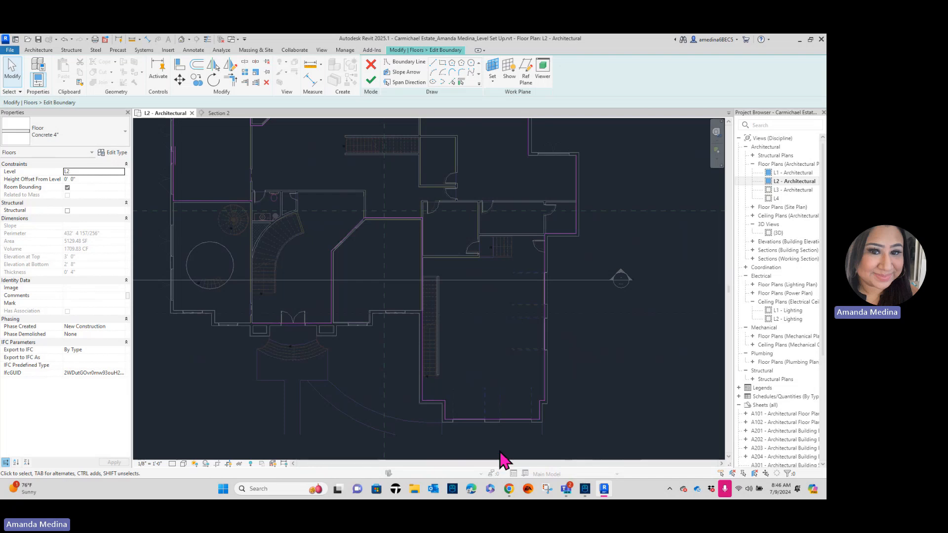
click(493, 424)
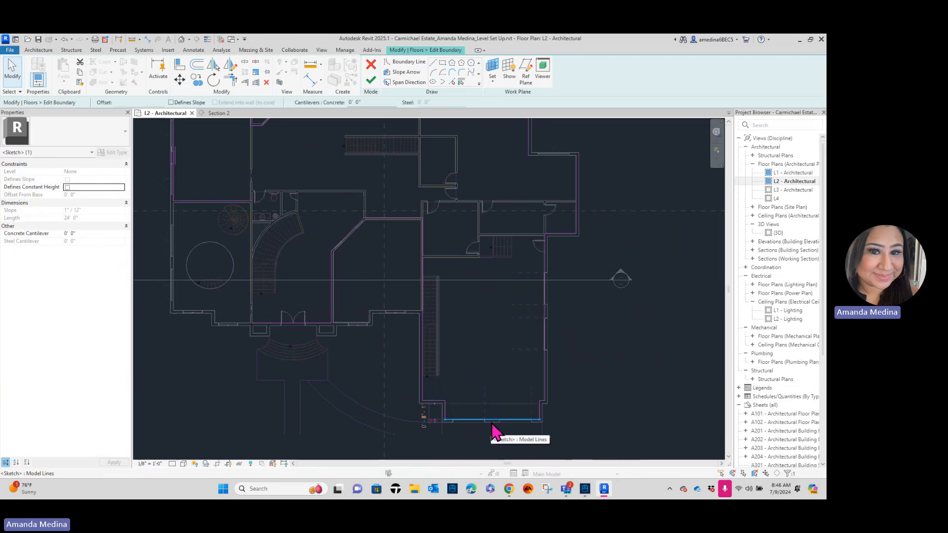
drag(392, 393, 590, 446)
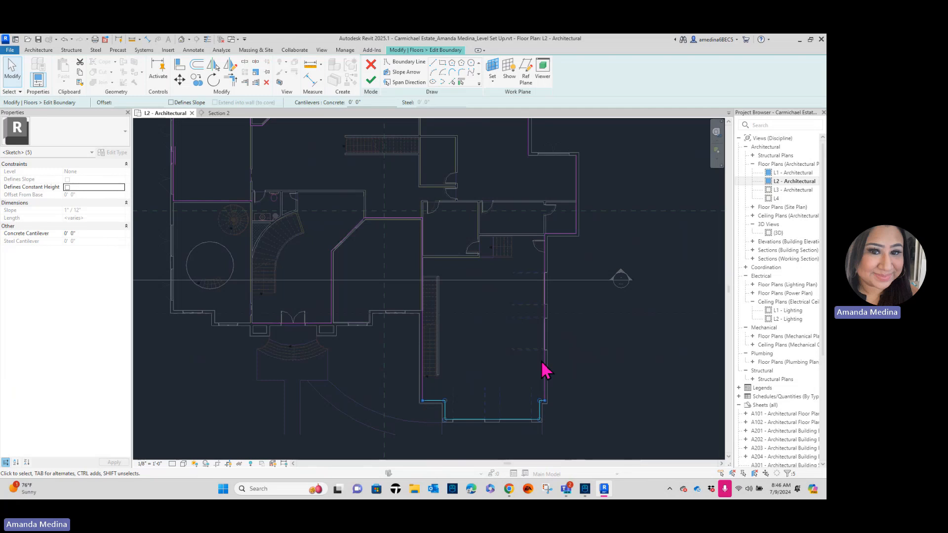
key(Escape)
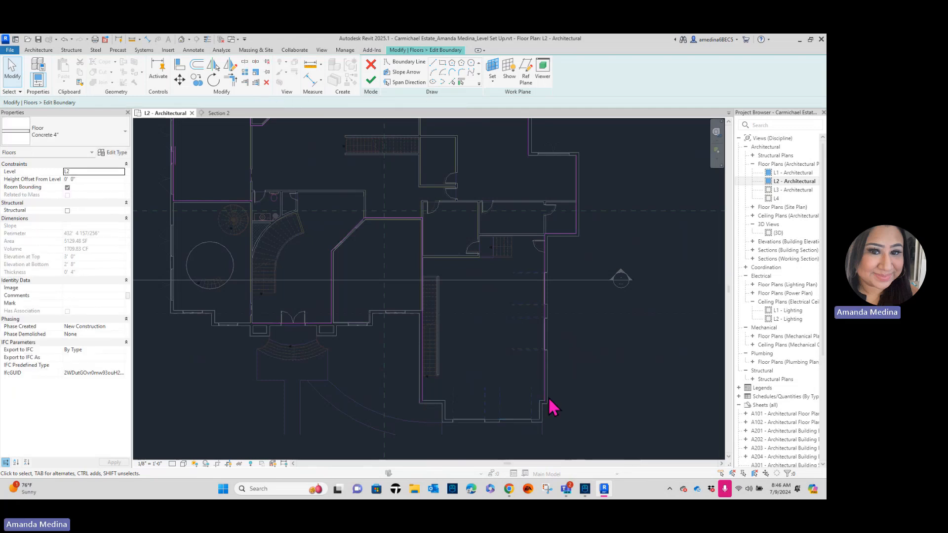
click(548, 408)
click(588, 400)
key(ctrl+z)
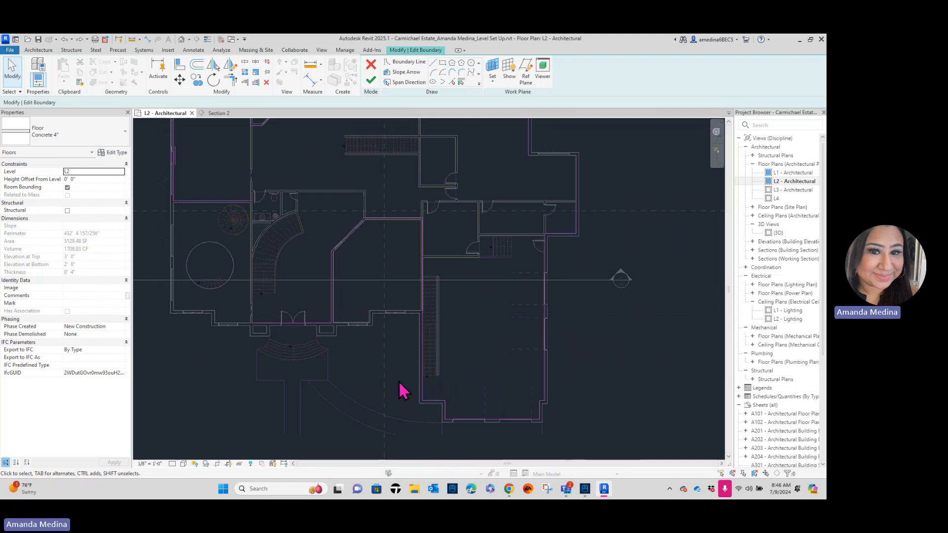
Delete the five floor boundary lines that wrap around the front end of the garage.
mouse_move(396, 381)
mouse_down()
mouse_move(449, 432)
mouse_move(586, 451)
mouse_up()
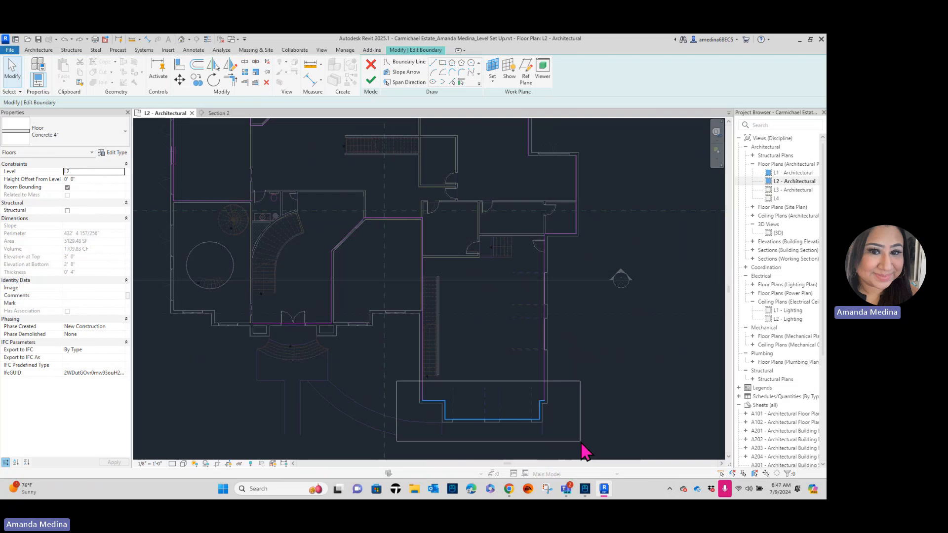
drag(583, 452, 583, 452)
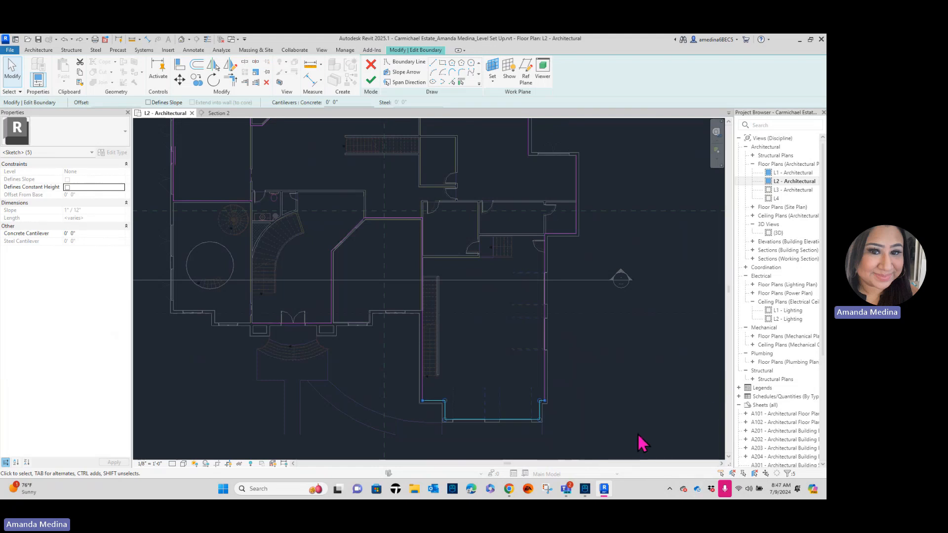
key(Escape)
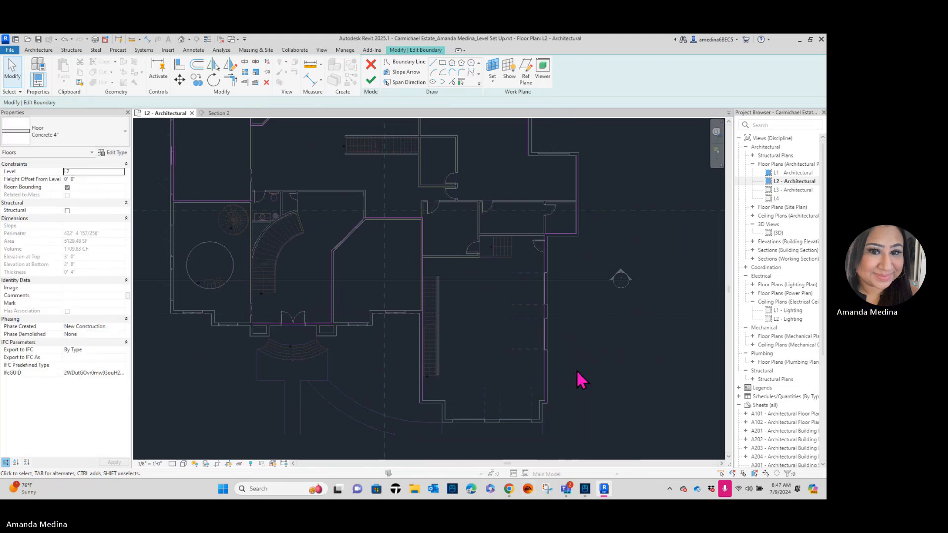
Shorten the long boundary line on the garage's west side to about 10' 6", ending near the wall that separates the garage from the house.
click(426, 405)
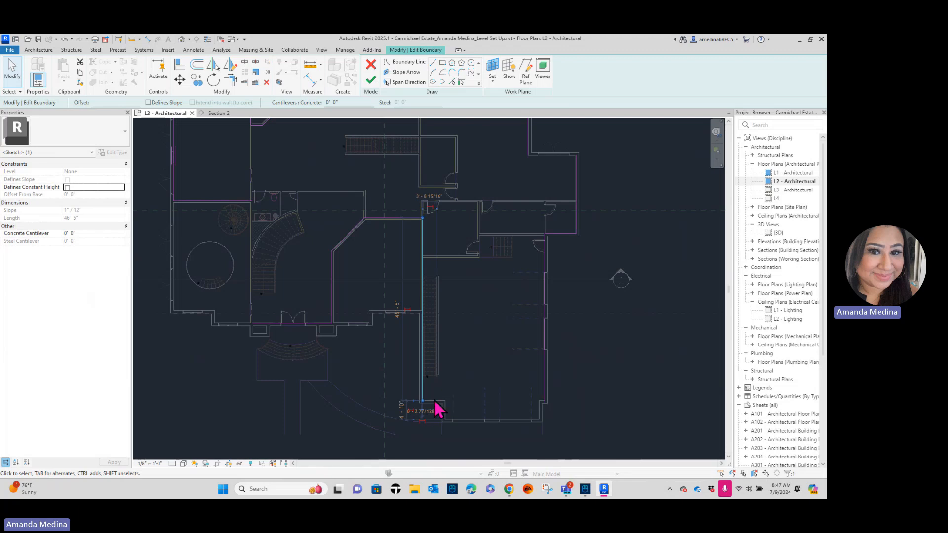
drag(426, 404, 423, 267)
scroll(423, 266, up, 8)
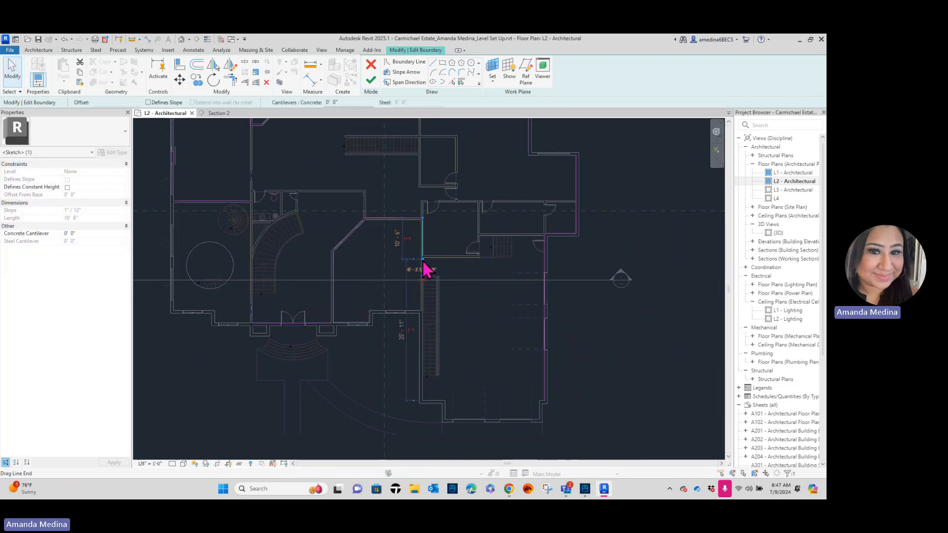
Move the shortened boundary line onto the adjoining interior wall and snap its lower end to the wall corner on the garage side.
middle_drag(417, 348, 406, 360)
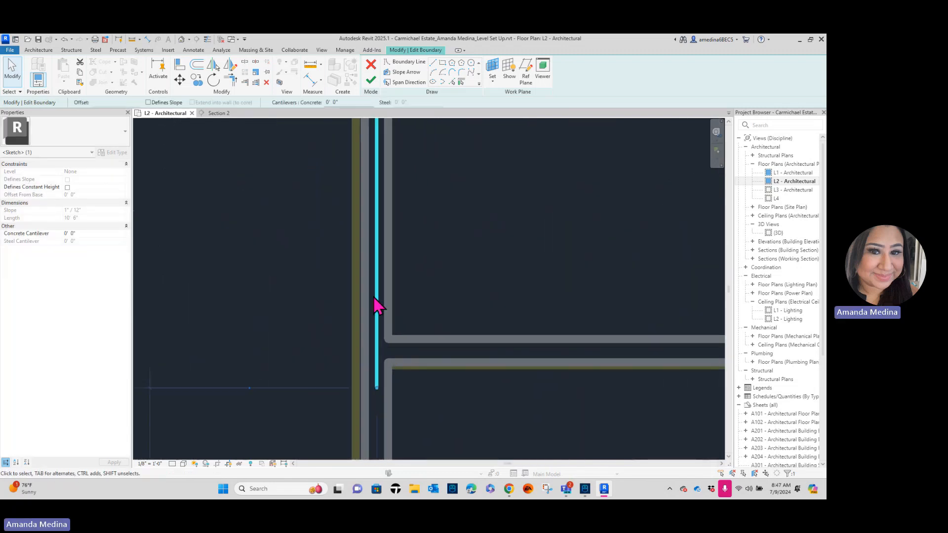
drag(377, 295, 385, 292)
drag(388, 388, 390, 366)
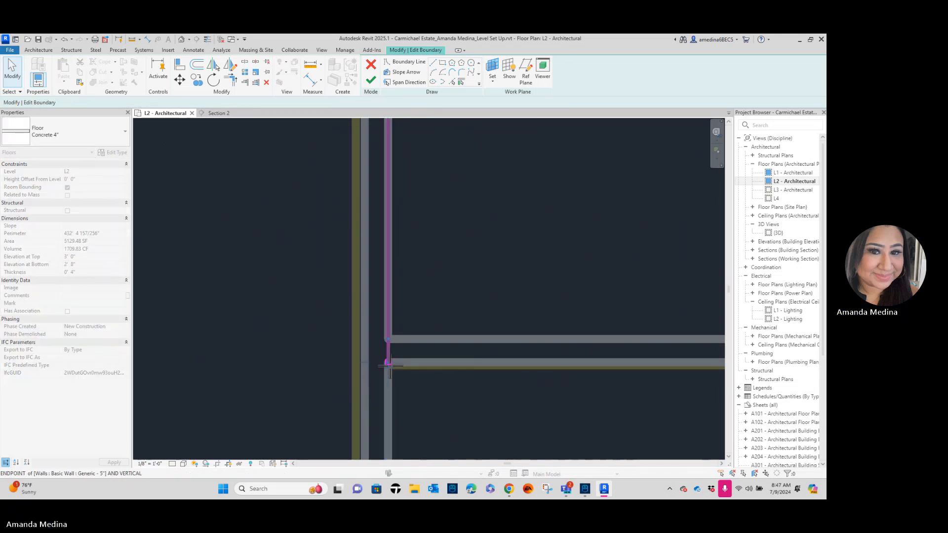
scroll(475, 360, down, 3)
middle_drag(475, 361, 324, 364)
click(350, 420)
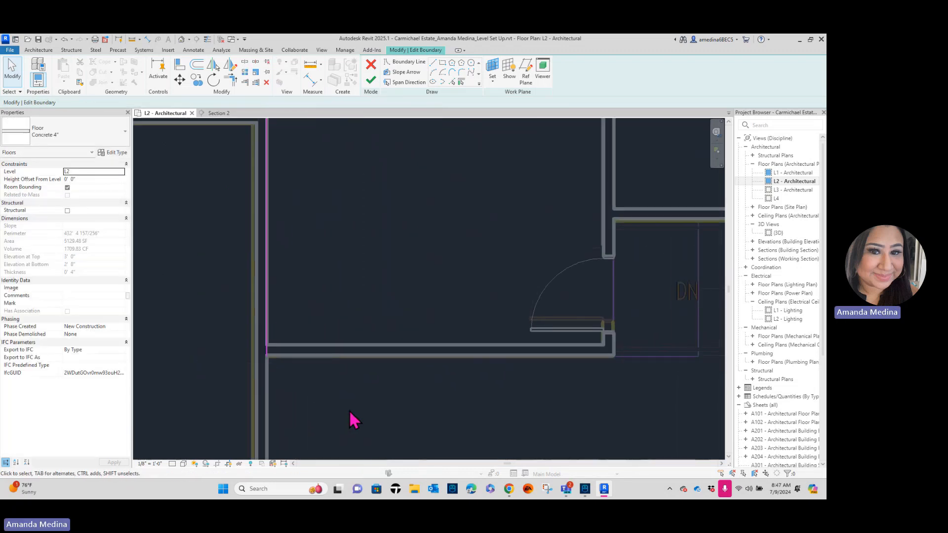
Draw chained boundary lines from the interior wall corner along the garage wall, around the stair landing, and along the wall to the garage's east wall.
click(433, 63)
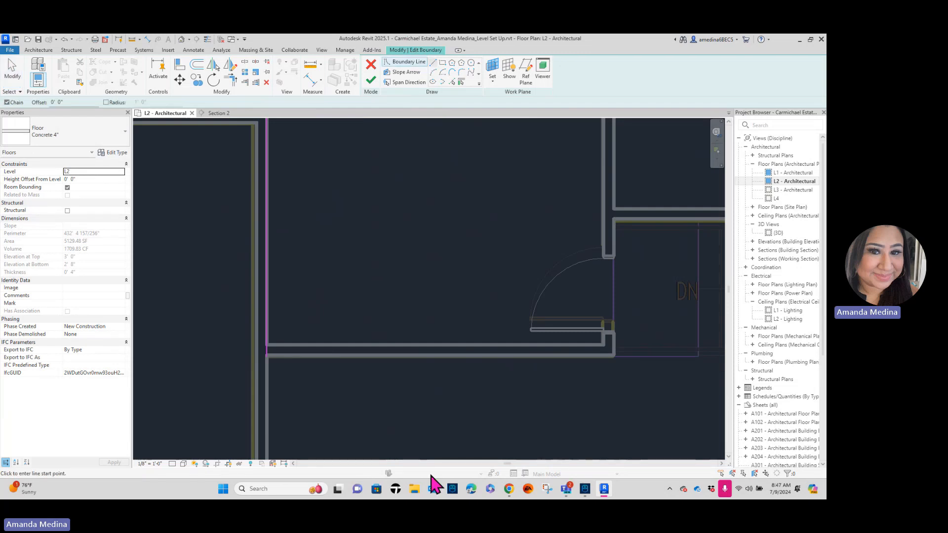
click(267, 356)
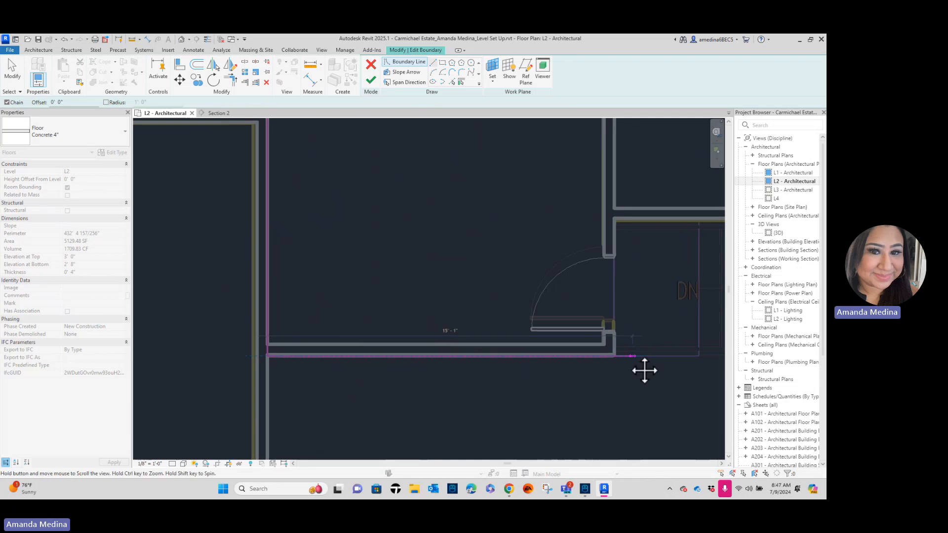
middle_drag(644, 370, 462, 379)
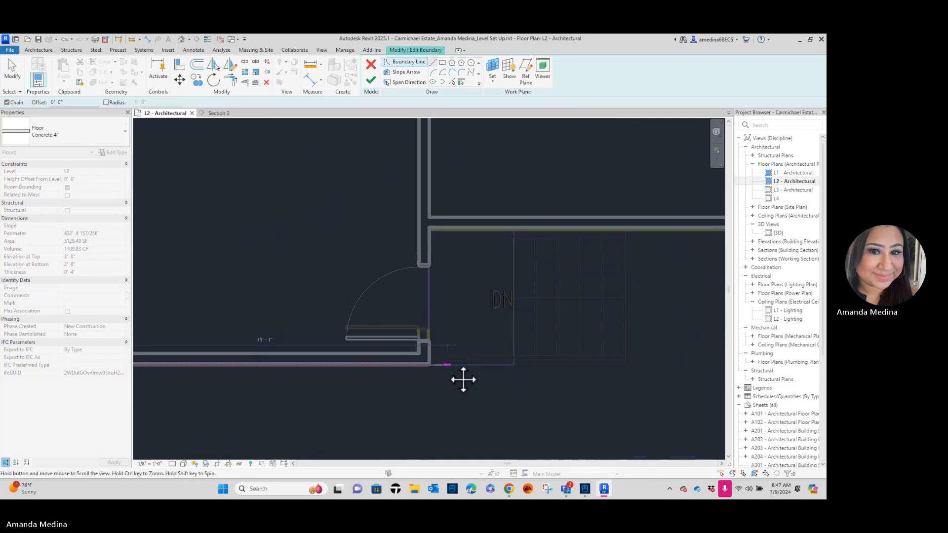
click(516, 365)
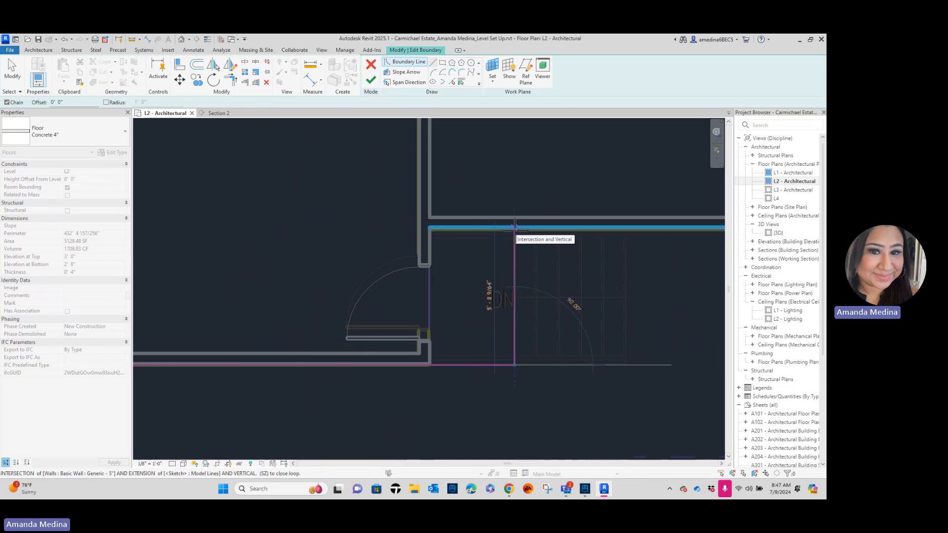
click(515, 228)
scroll(584, 232, down, 1)
middle_drag(593, 248, 448, 285)
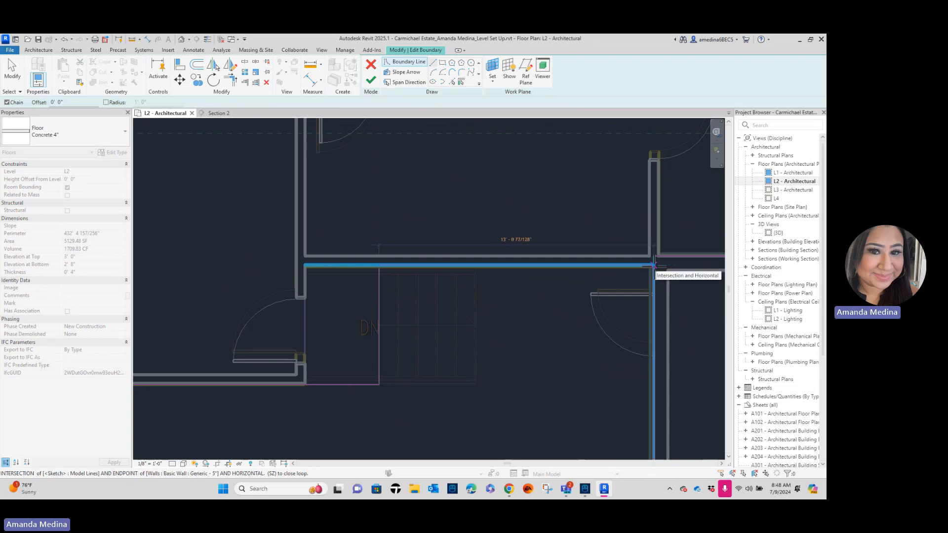
click(654, 265)
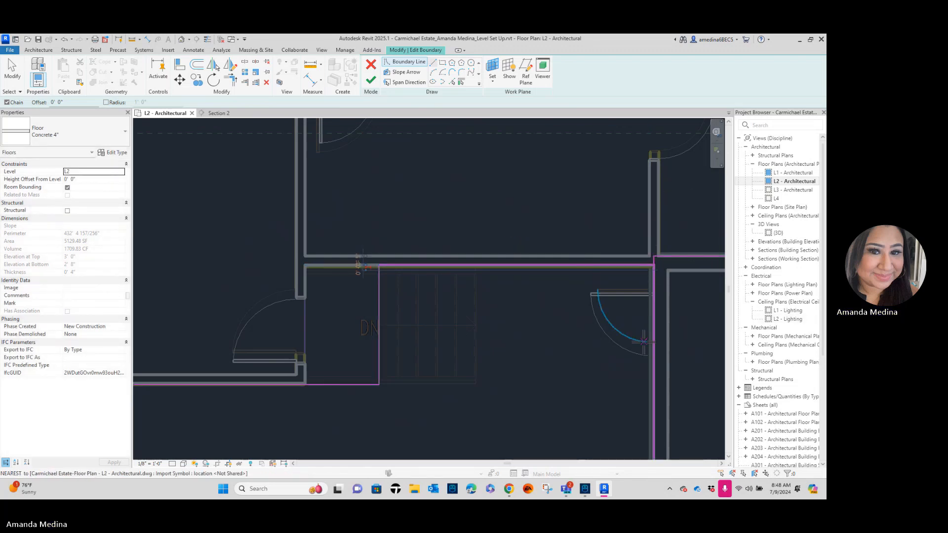
scroll(643, 341, down, 3)
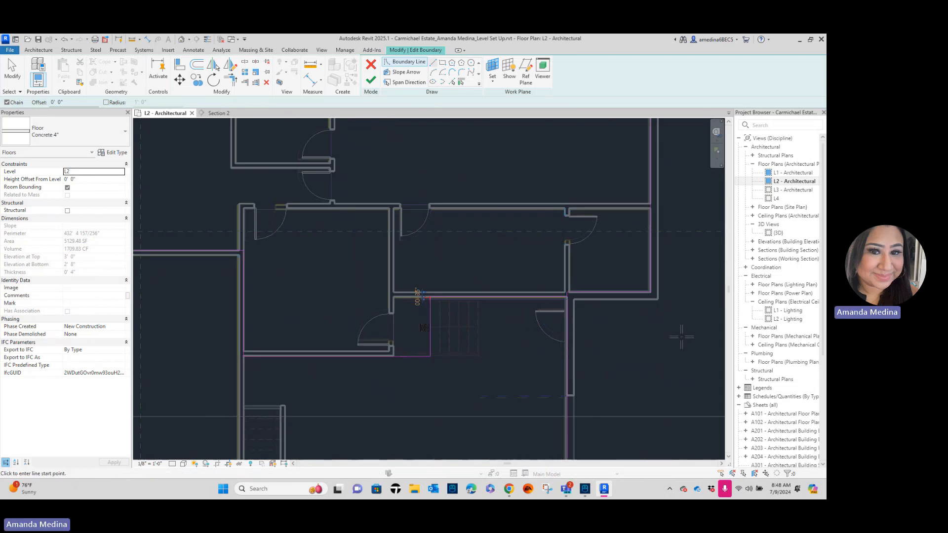
key(Escape)
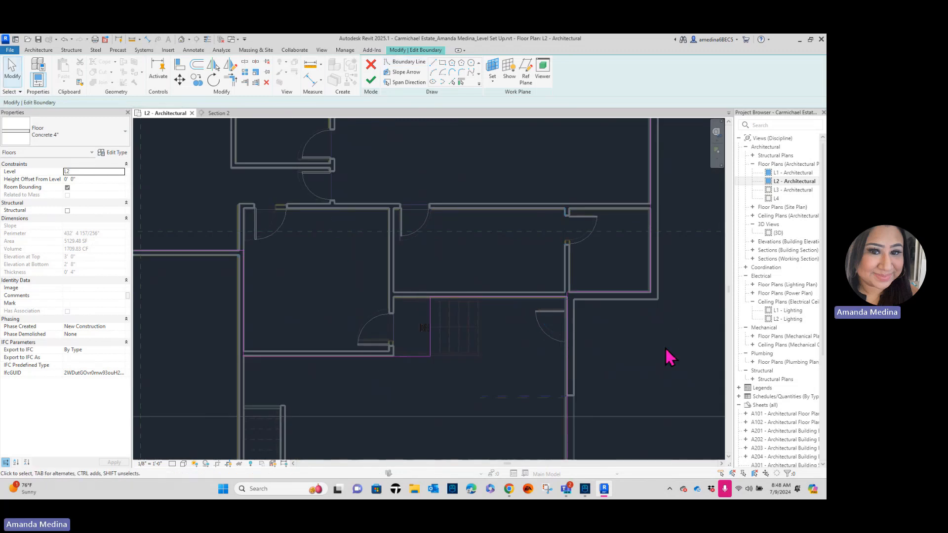
Delete the long floor boundary line that runs along the garage's east wall.
click(568, 378)
scroll(587, 375, down, 3)
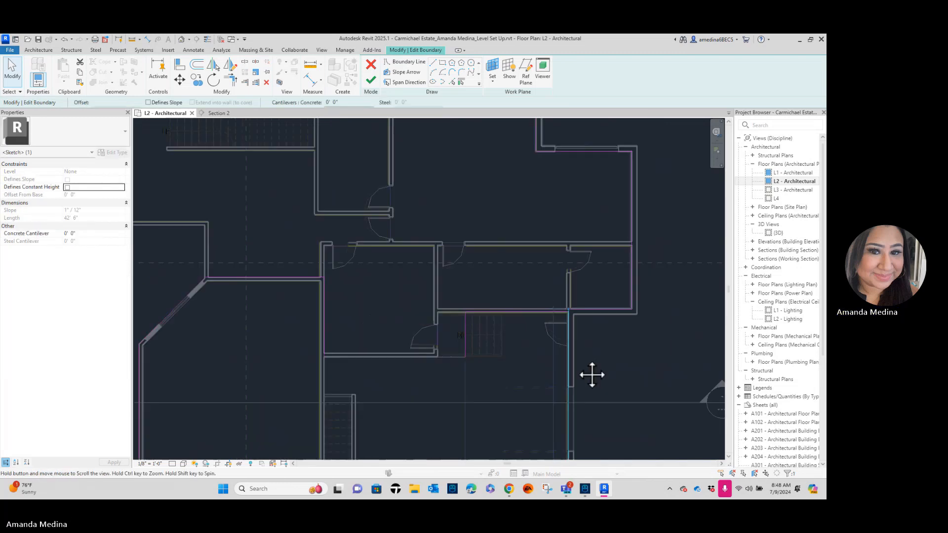
middle_drag(575, 333, 574, 282)
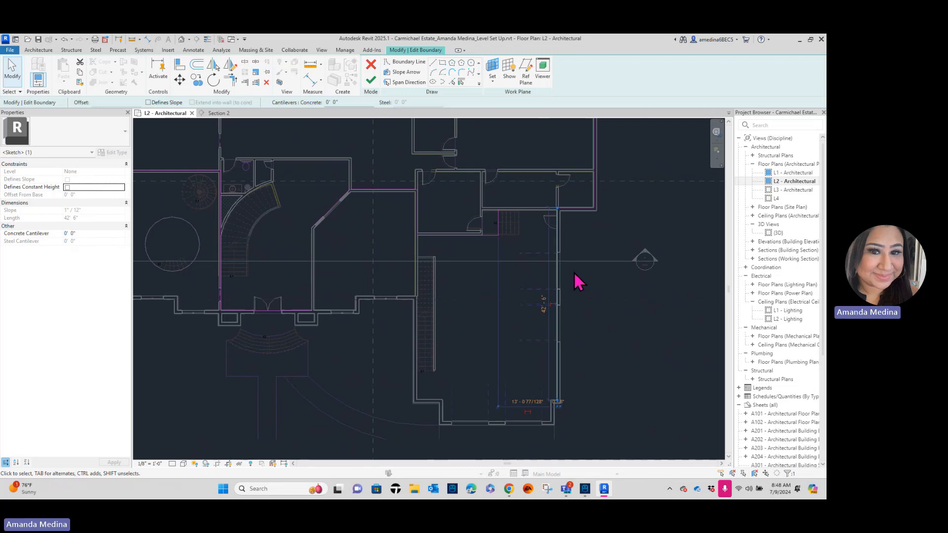
key(Delete)
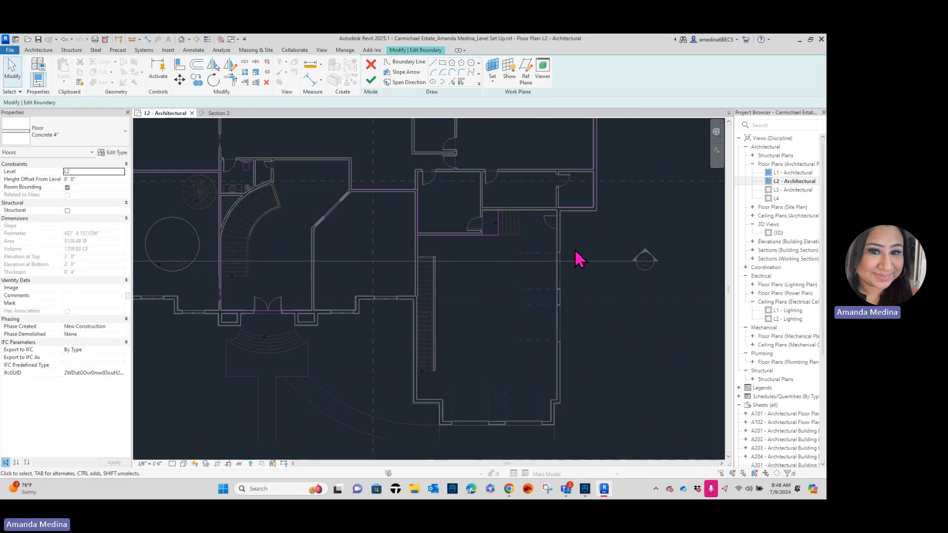
Delete the short boundary line beneath the small east room, just beyond the garage's northeast corner.
scroll(577, 203, up, 3)
middle_drag(591, 222, 593, 225)
scroll(546, 288, up, 4)
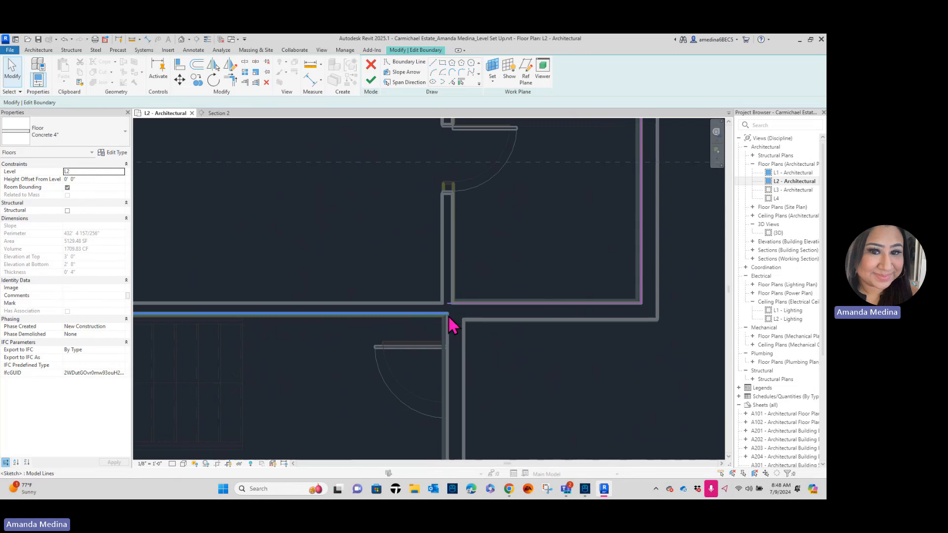
click(477, 313)
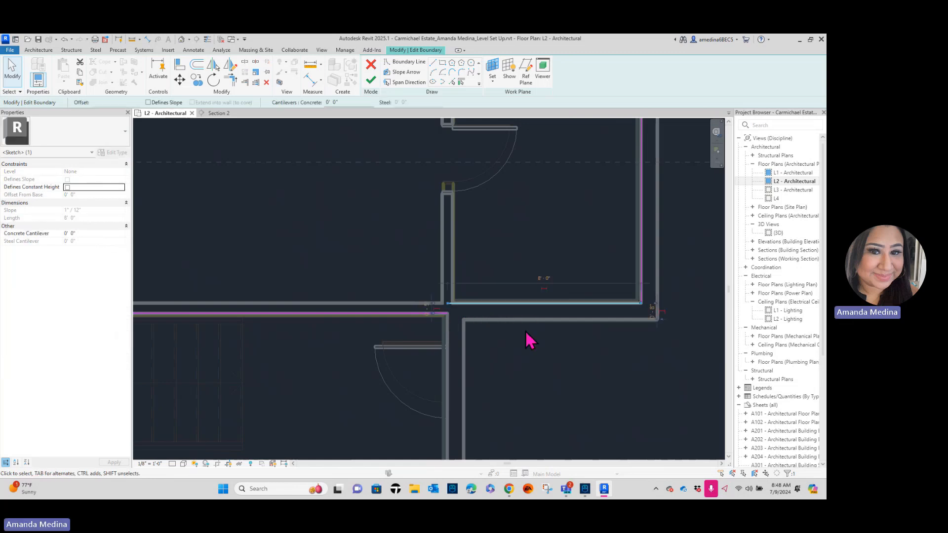
click(570, 342)
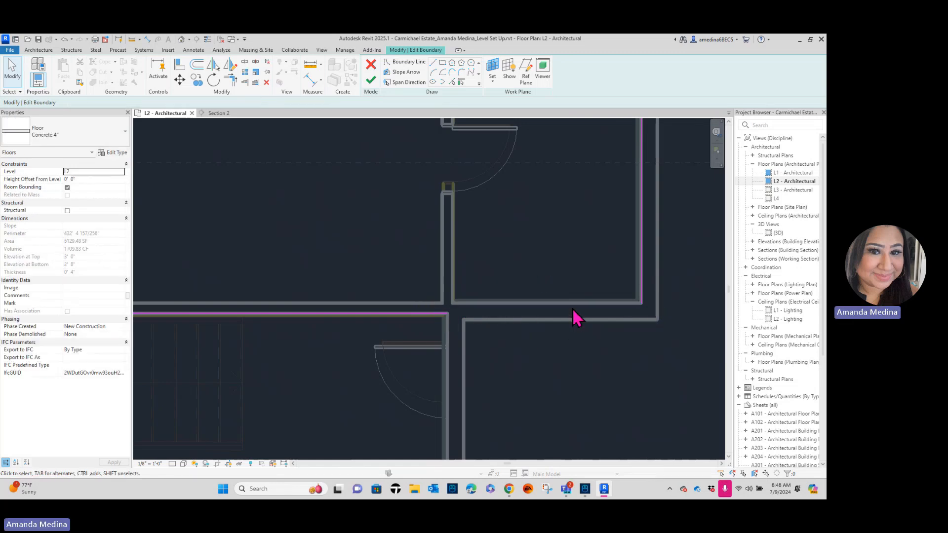
Extend the horizontal boundary line east to about 21' 1" and stretch the east boundary line down to meet it in a closed corner.
click(436, 317)
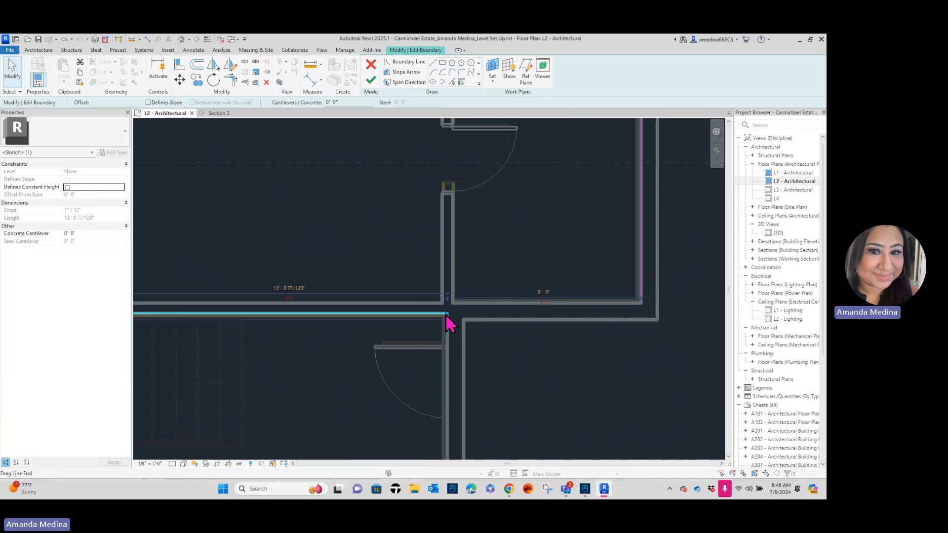
drag(447, 313, 643, 314)
scroll(586, 339, down, 2)
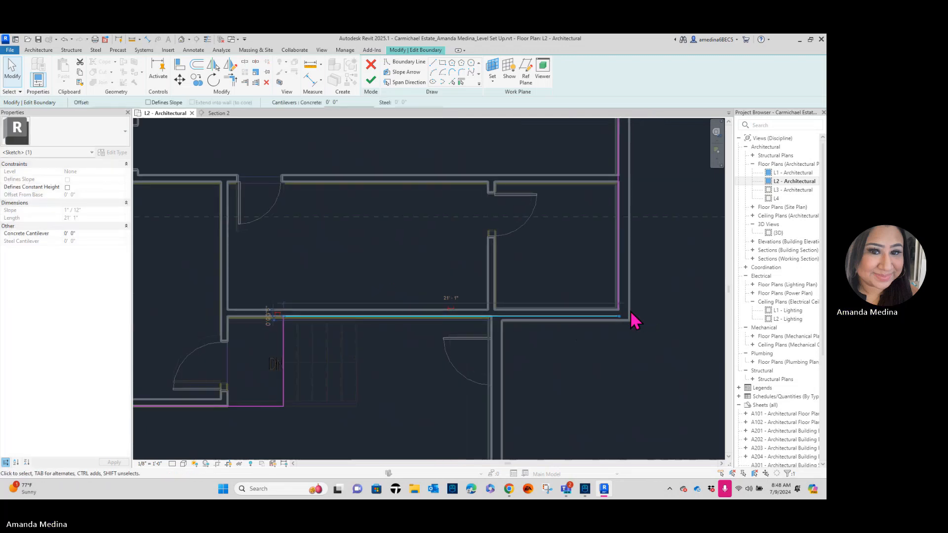
key(Escape)
scroll(622, 315, up, 5)
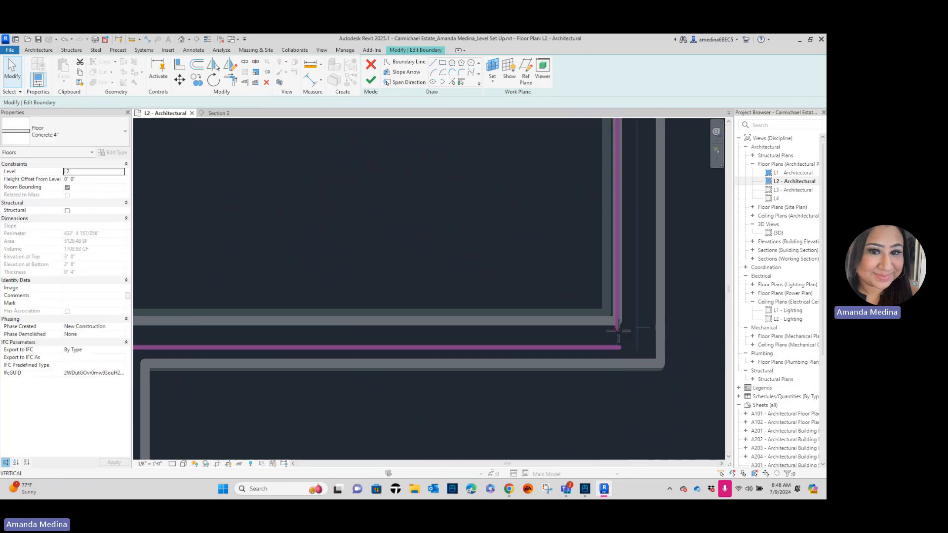
drag(618, 331, 621, 346)
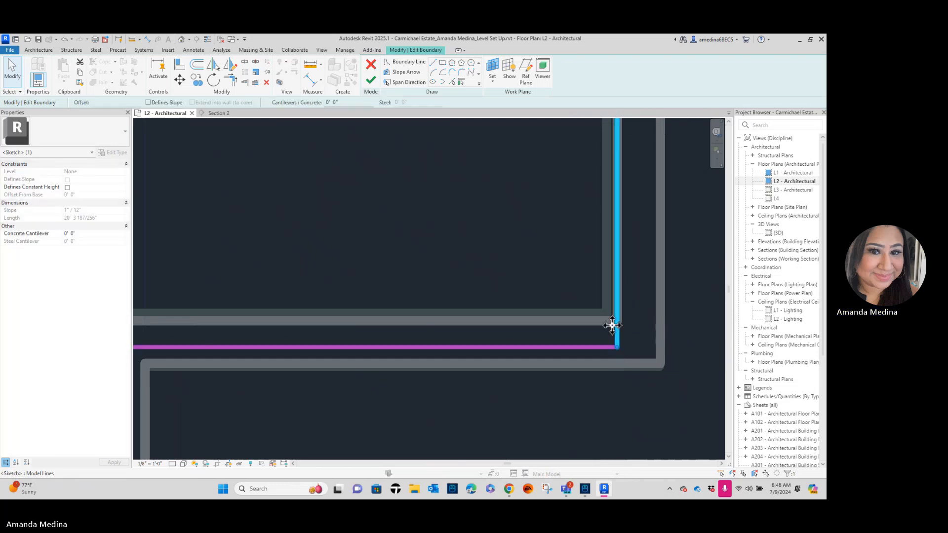
key(Escape)
Finish the L2 floor boundary edit without attaching walls to the floor's bottom, and deselect the floor.
scroll(521, 269, down, 3)
scroll(494, 345, down, 6)
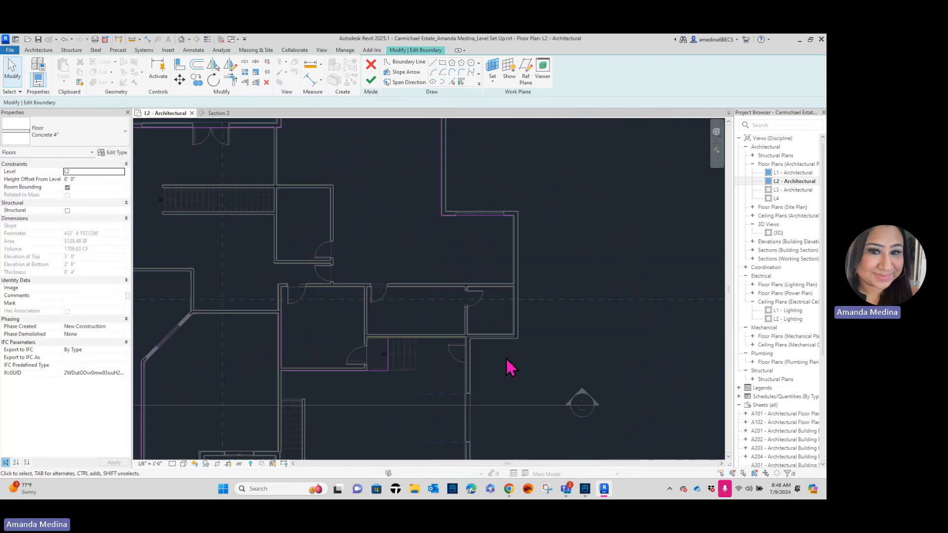
middle_drag(524, 367, 610, 316)
scroll(565, 326, down, 2)
scroll(586, 328, down, 1)
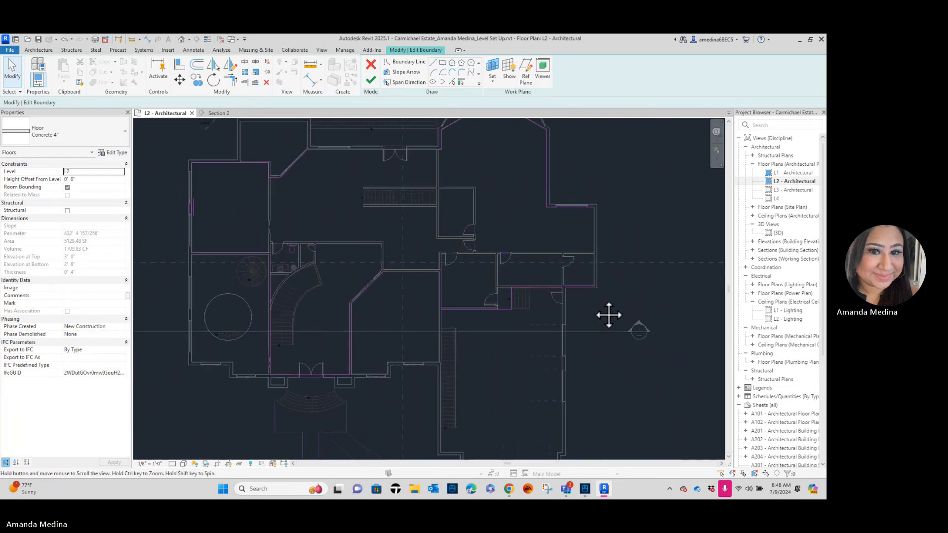
scroll(563, 332, down, 1)
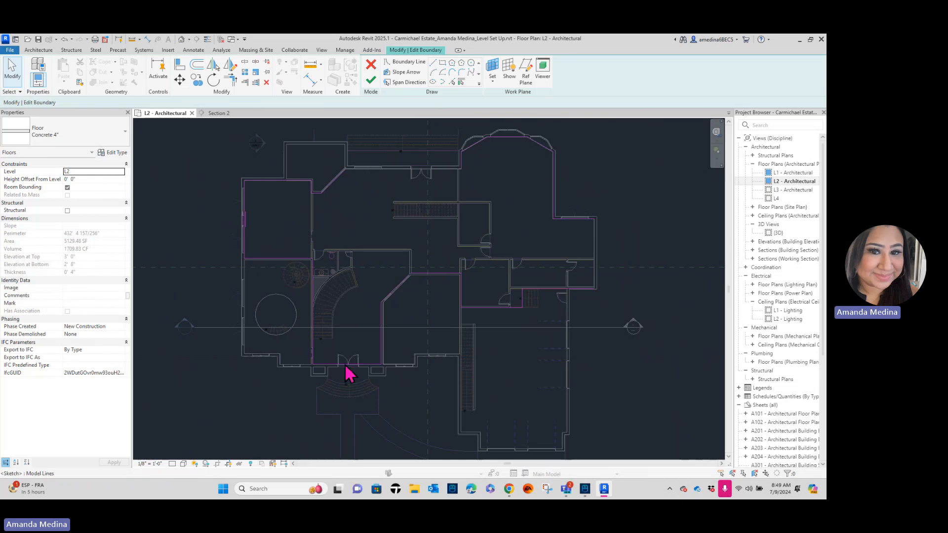
click(370, 82)
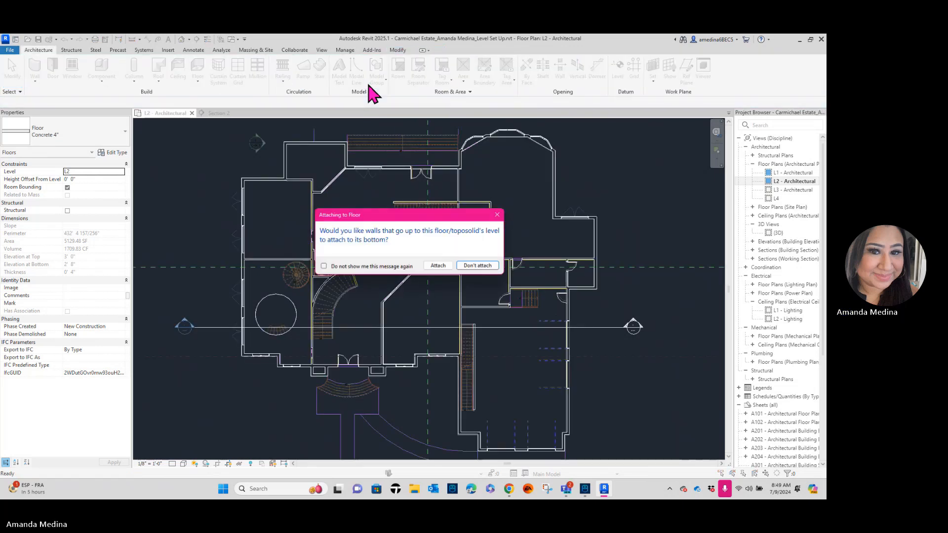
click(475, 267)
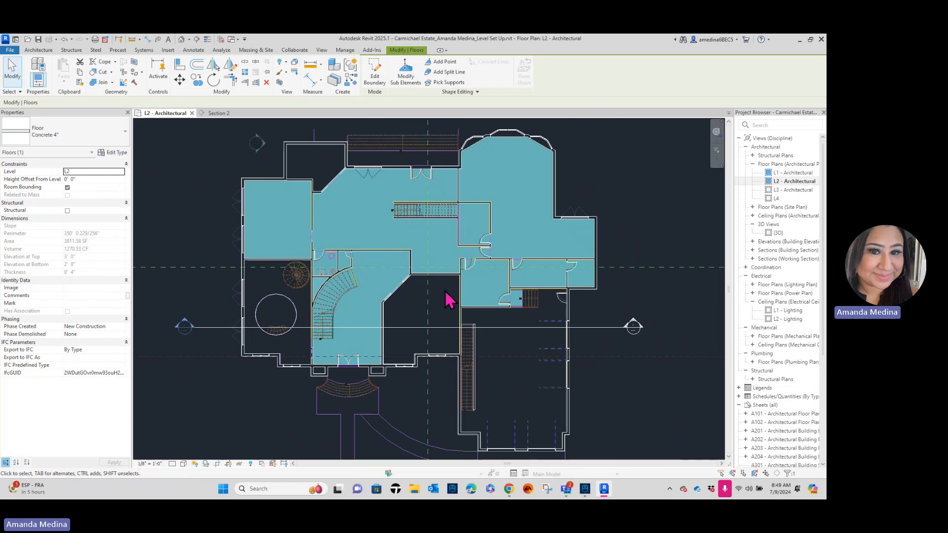
click(195, 214)
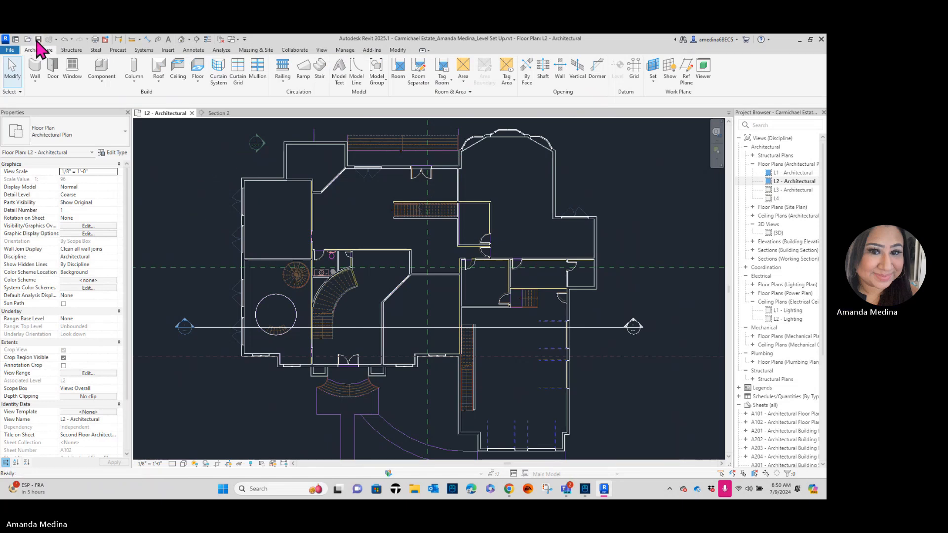
Select the L3 concrete floor in Section 2 and open its boundary for editing in the L3 - Architectural floor plan.
click(214, 115)
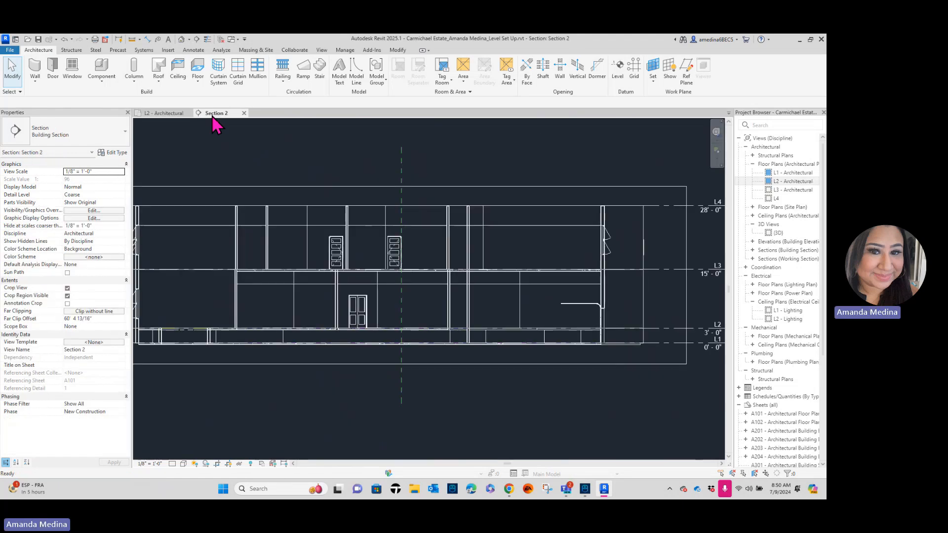
click(539, 271)
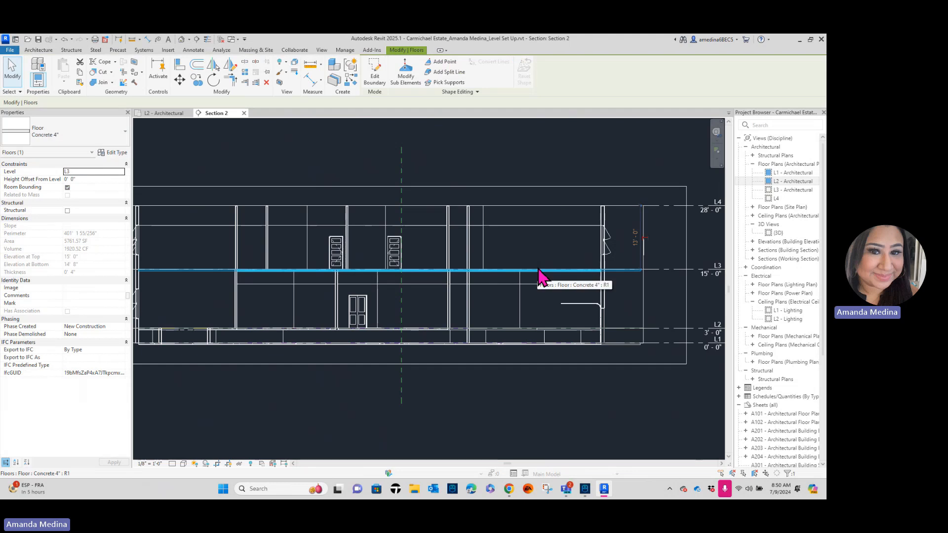
click(379, 86)
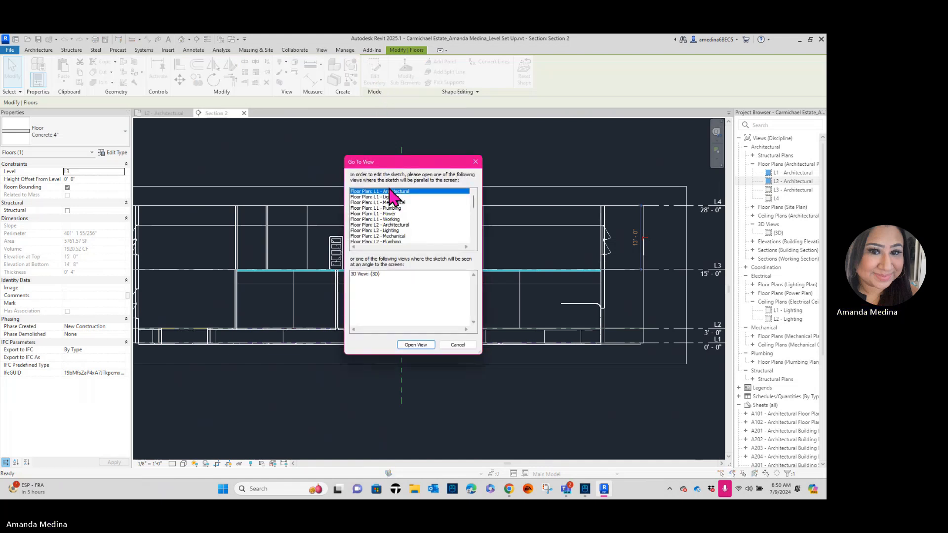
scroll(402, 229, down, 1)
scroll(402, 223, down, 3)
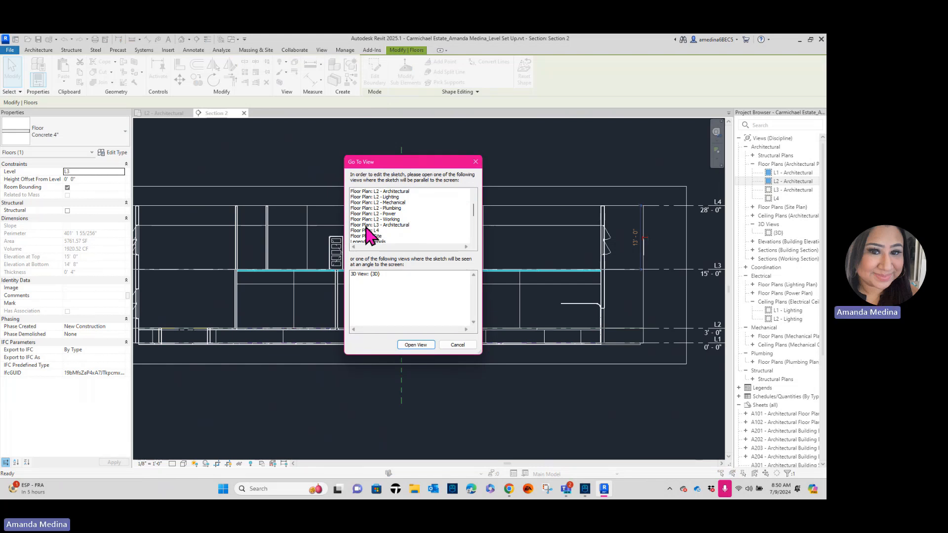
click(367, 226)
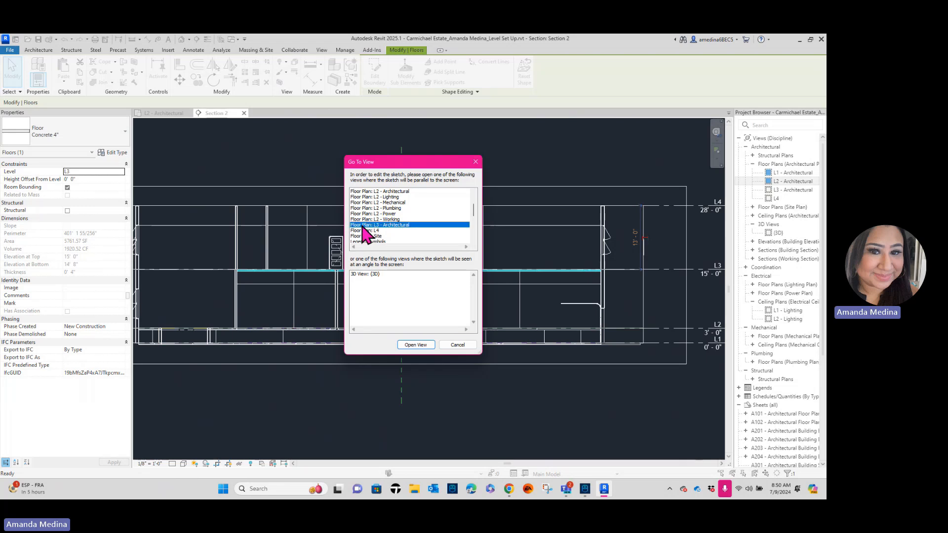
click(416, 345)
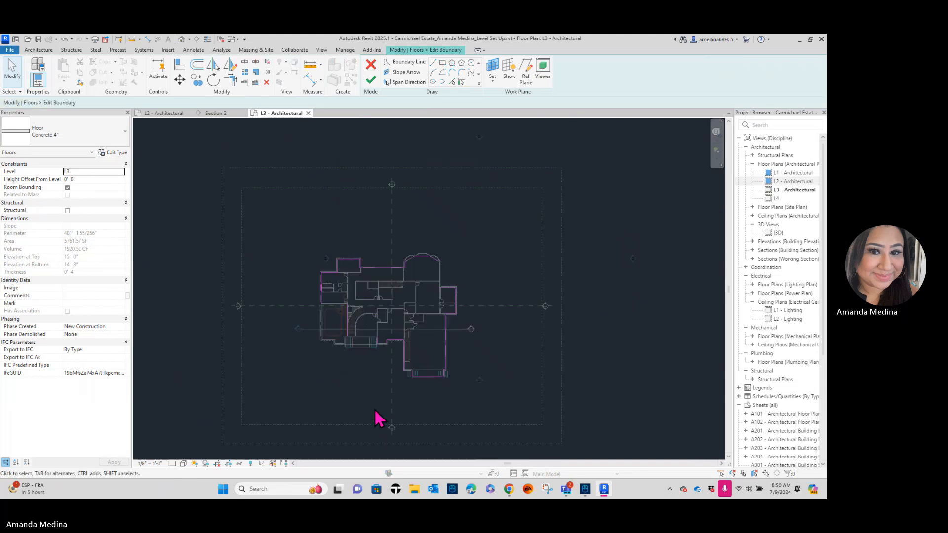
Sketch a rectangular opening about 4' 1" wide around the straight stair in the L3 floor boundary, snapping to the surrounding walls and the stair's east end.
scroll(387, 402, up, 4)
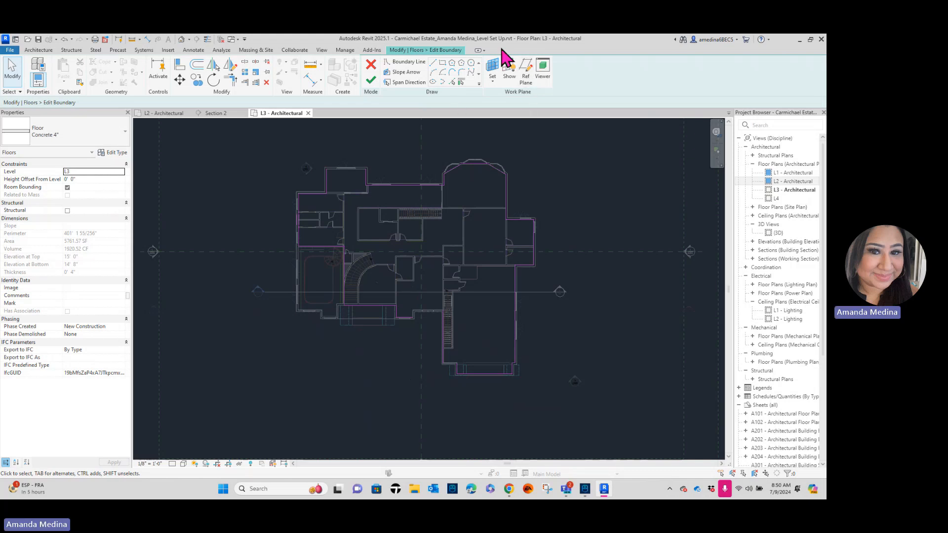
click(443, 63)
scroll(420, 217, up, 5)
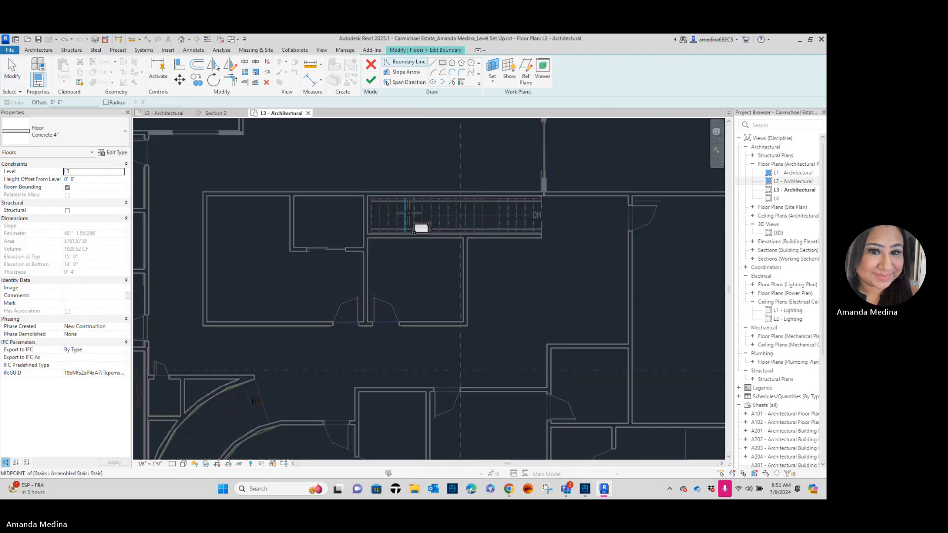
scroll(415, 231, up, 5)
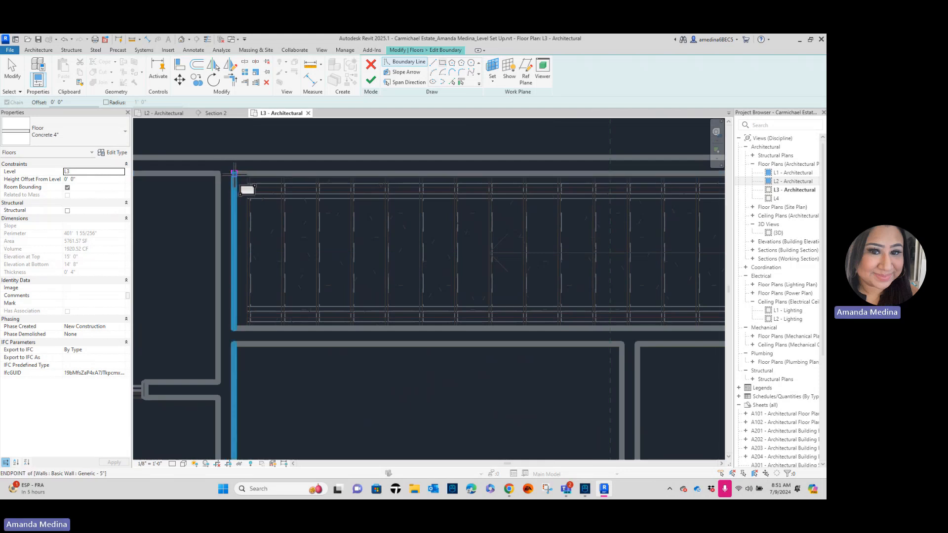
click(235, 173)
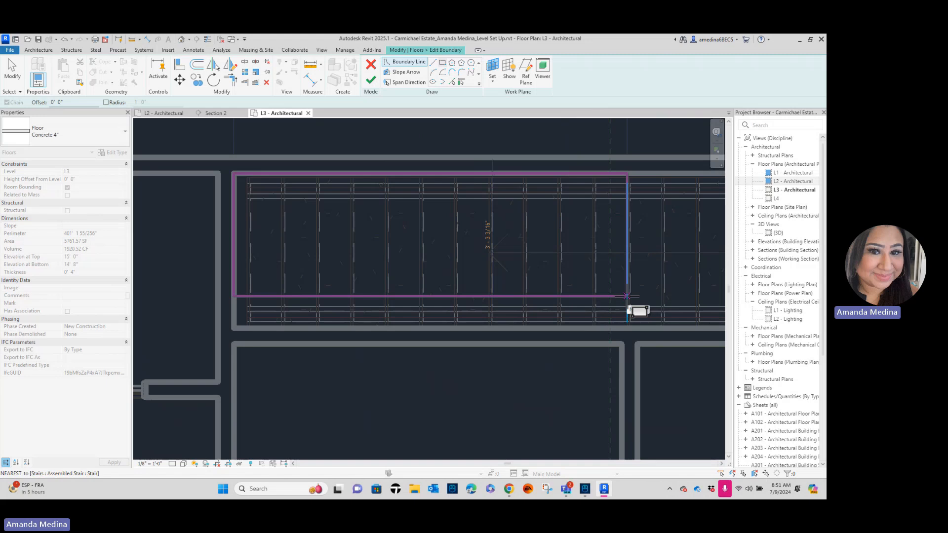
scroll(627, 297, down, 1)
middle_drag(628, 296, 381, 296)
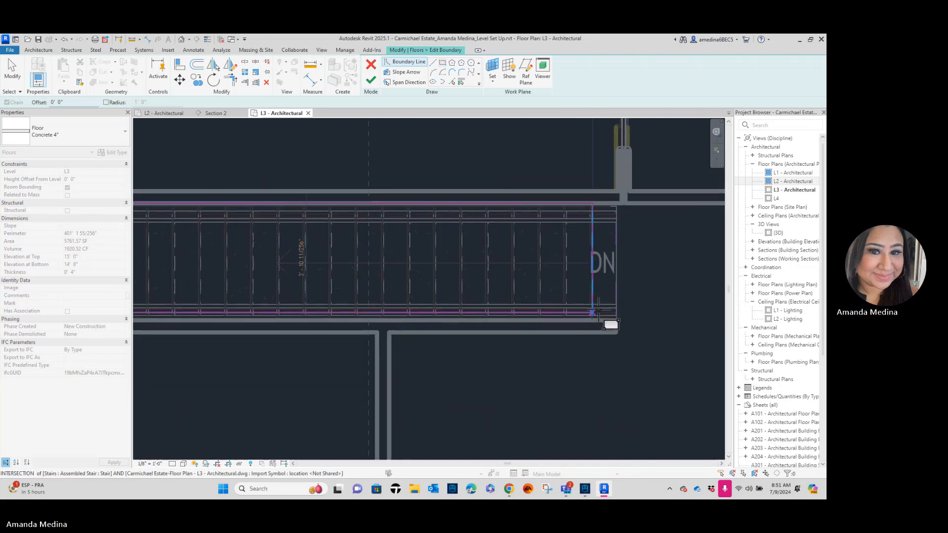
scroll(595, 310, up, 2)
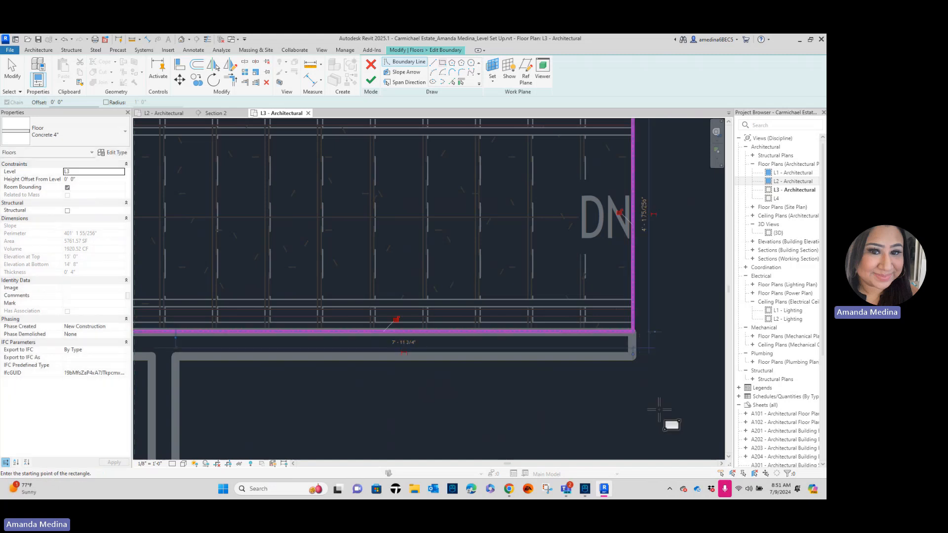
Delete the seven floor boundary lines that outline the garage wing on L3.
scroll(639, 392, down, 5)
mouse_move(643, 408)
middle_down()
mouse_move(534, 332)
mouse_move(483, 317)
middle_up()
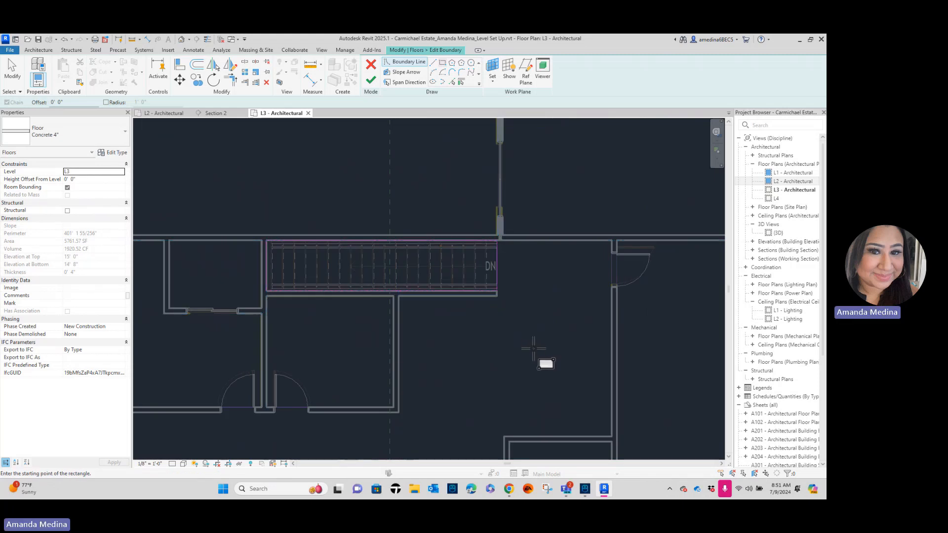
scroll(537, 351, down, 3)
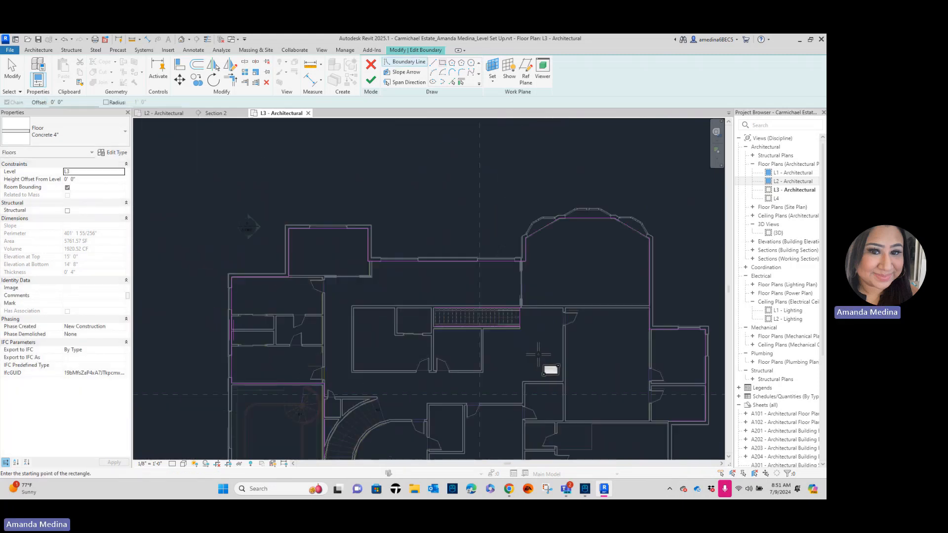
scroll(541, 357, down, 2)
middle_drag(552, 369, 438, 260)
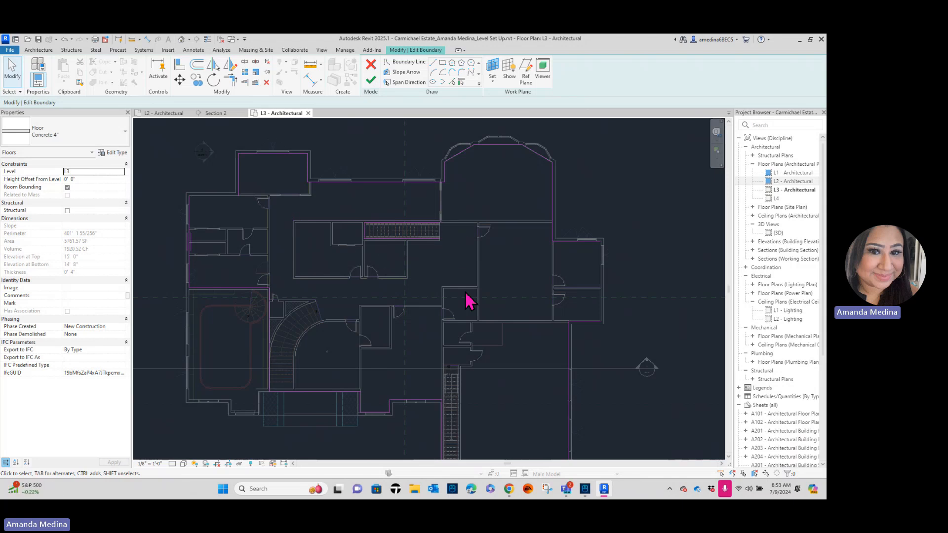
middle_drag(471, 354, 469, 301)
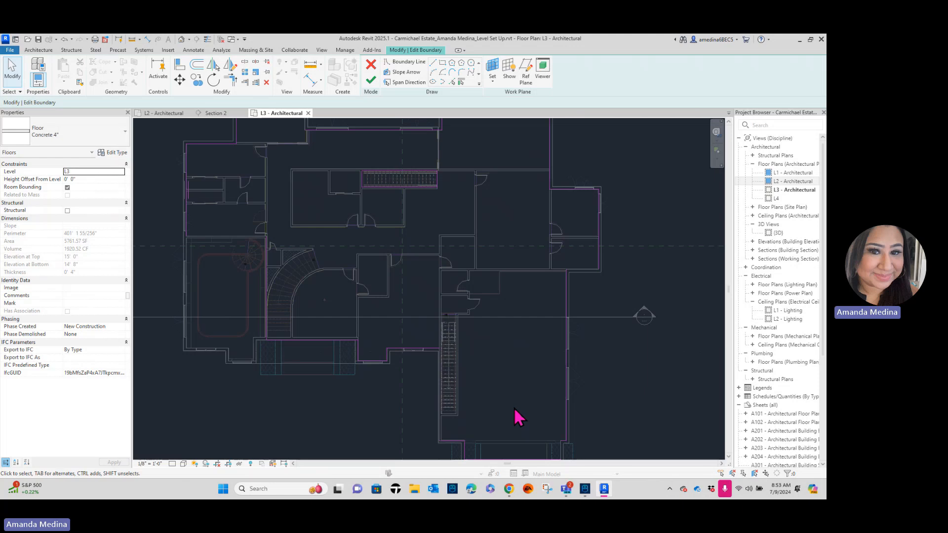
scroll(491, 377, down, 2)
scroll(459, 370, up, 2)
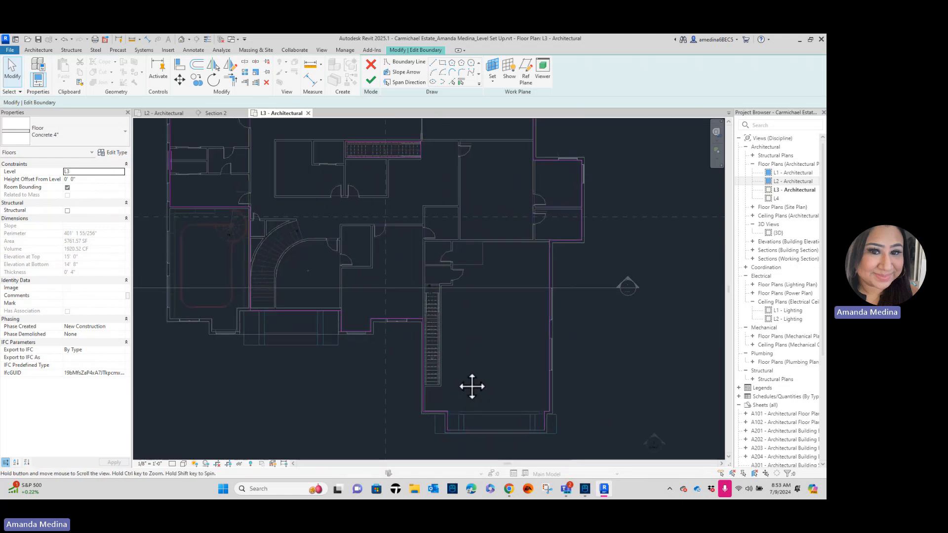
click(424, 419)
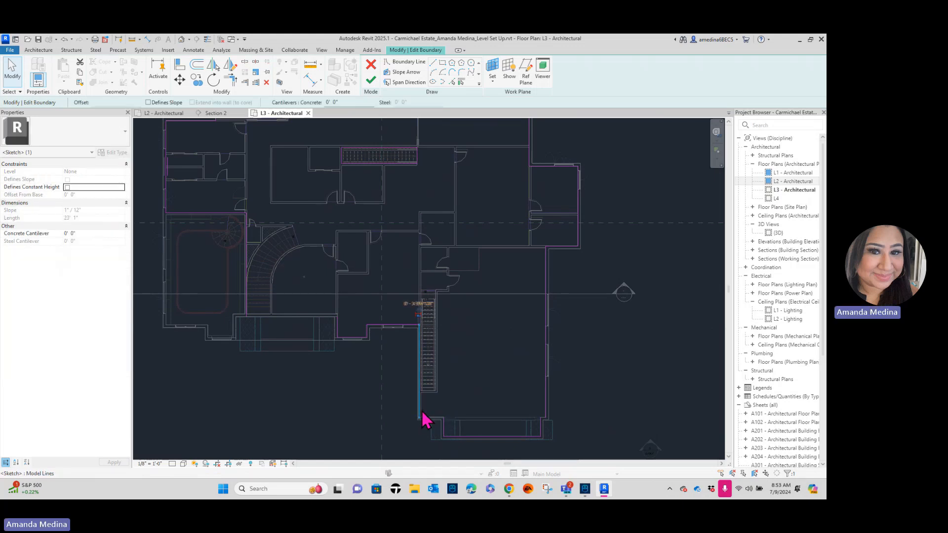
click(592, 402)
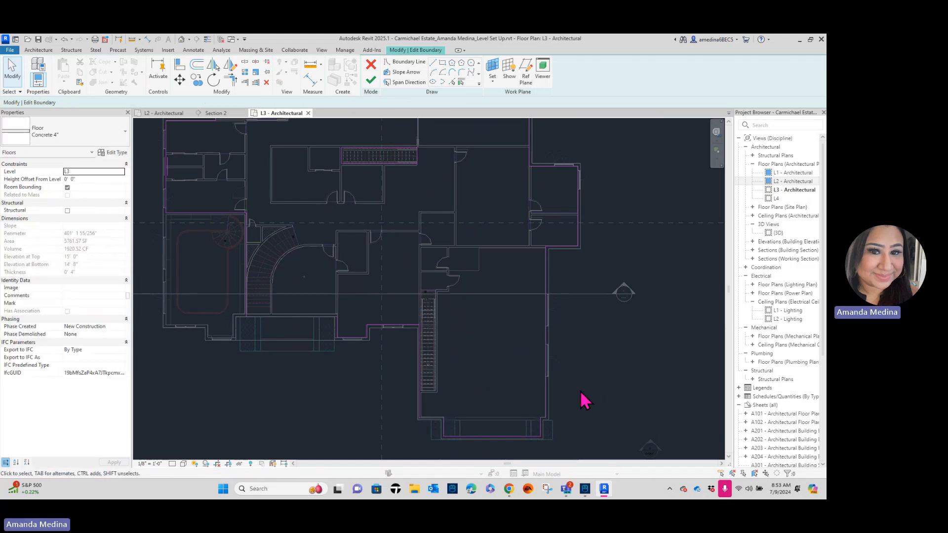
mouse_move(580, 391)
mouse_down()
mouse_move(402, 424)
mouse_move(412, 444)
mouse_up()
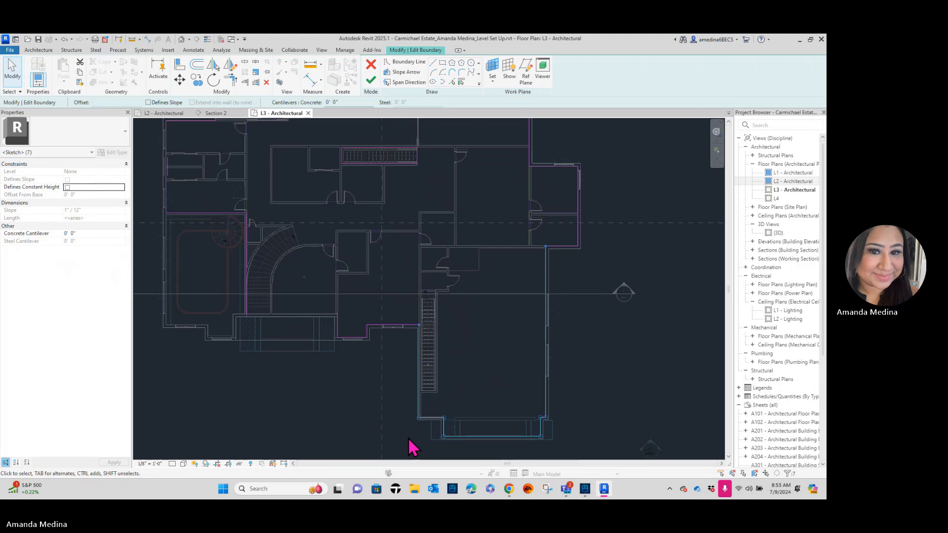
key(Delete)
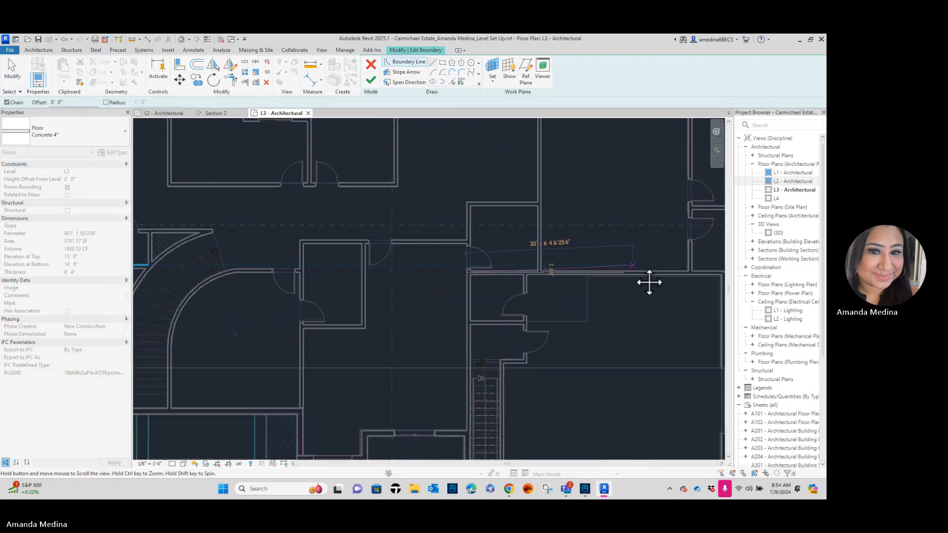
Draw a horizontal boundary line about 31' 3" long along the garage's north wall to its northeast corner.
mouse_move(648, 282)
middle_down()
mouse_move(573, 296)
mouse_move(457, 294)
middle_up()
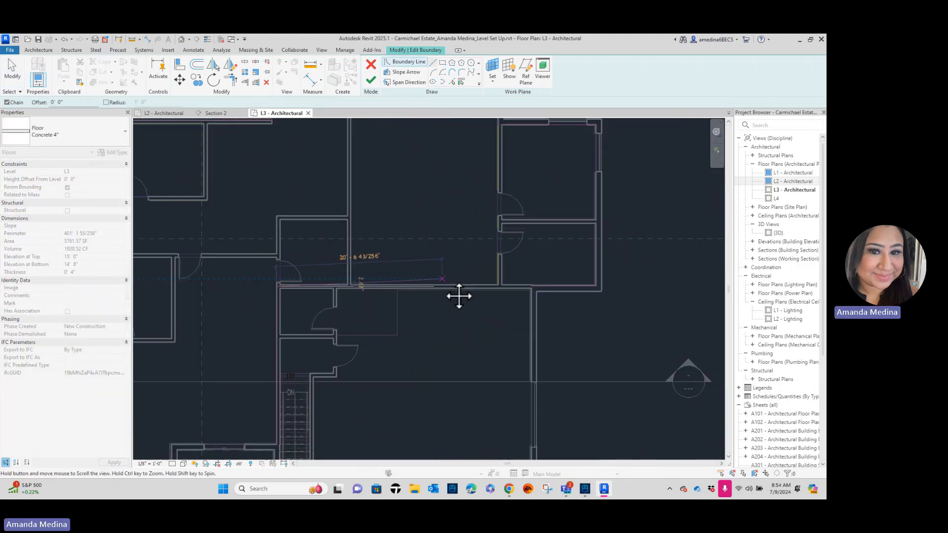
scroll(532, 281, up, 5)
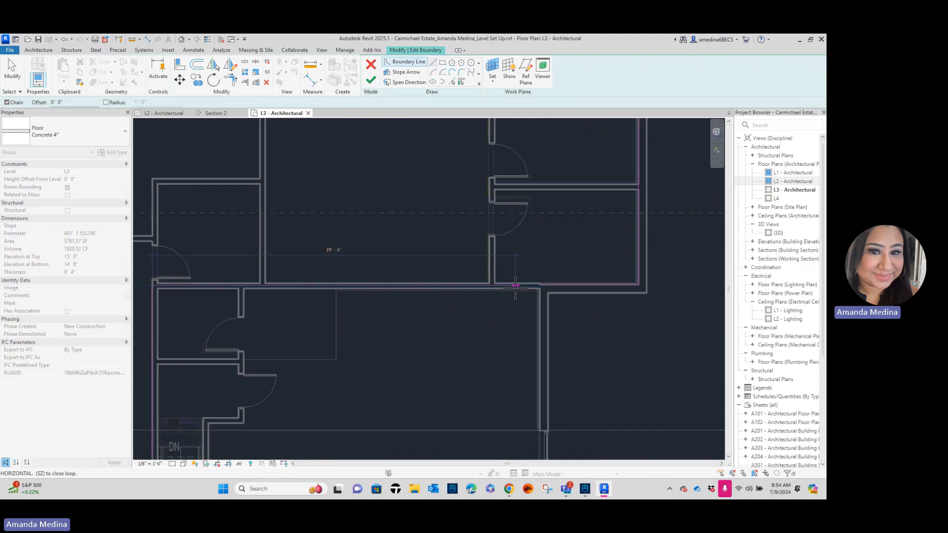
click(548, 285)
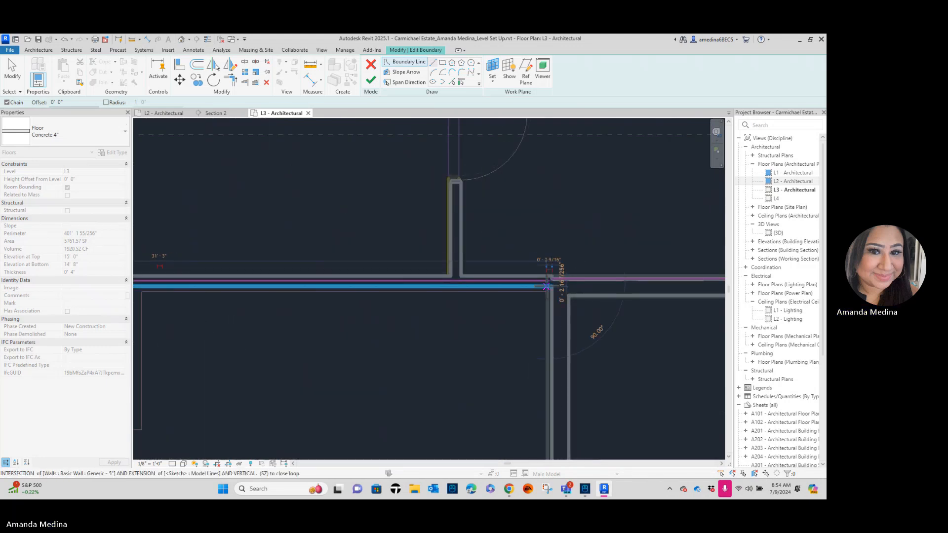
key(Escape)
key(Escape)
Stretch the new horizontal boundary line east to meet the boundary at the small east room's southeast corner.
click(559, 279)
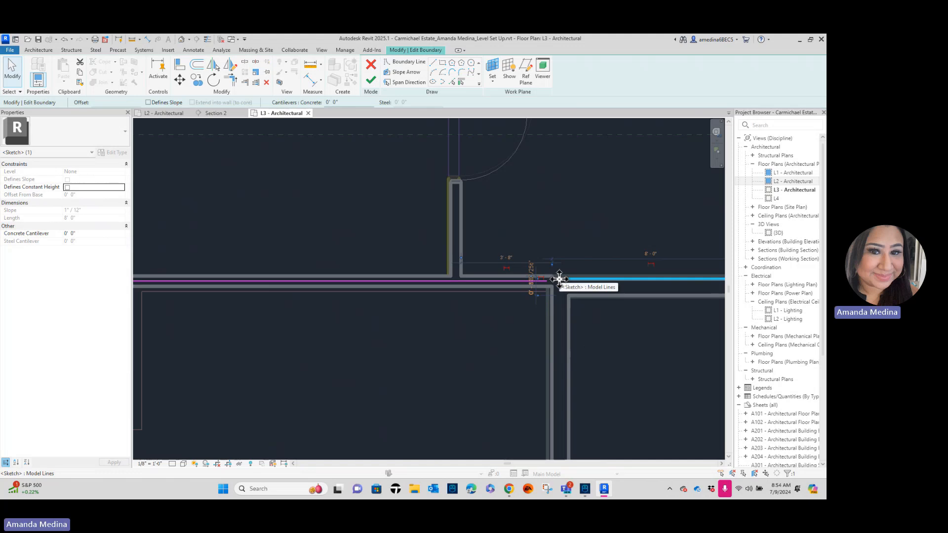
click(533, 289)
mouse_move(552, 288)
middle_down()
mouse_move(508, 315)
mouse_move(451, 312)
middle_up()
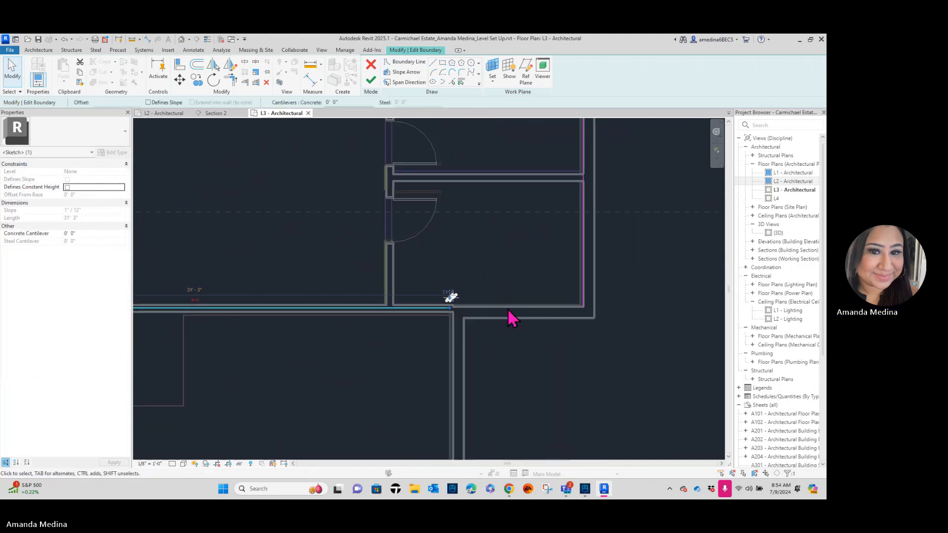
mouse_move(452, 315)
mouse_down()
mouse_move(449, 298)
mouse_move(583, 298)
mouse_up()
click(667, 321)
Delete the horizontal boundary line running south of the curved stair and its adjoining room.
scroll(584, 395, down, 4)
middle_drag(599, 395, 642, 260)
scroll(340, 353, up, 1)
middle_drag(332, 235, 361, 299)
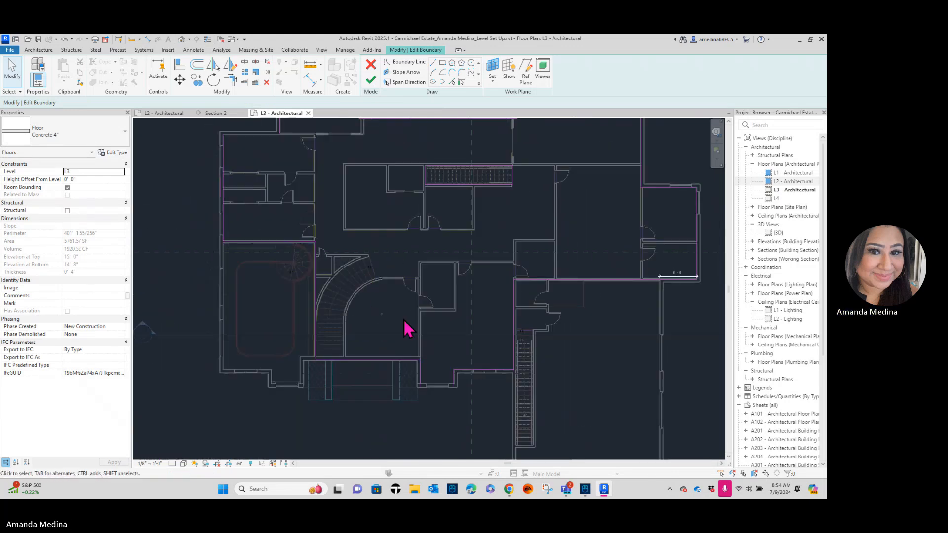
click(328, 362)
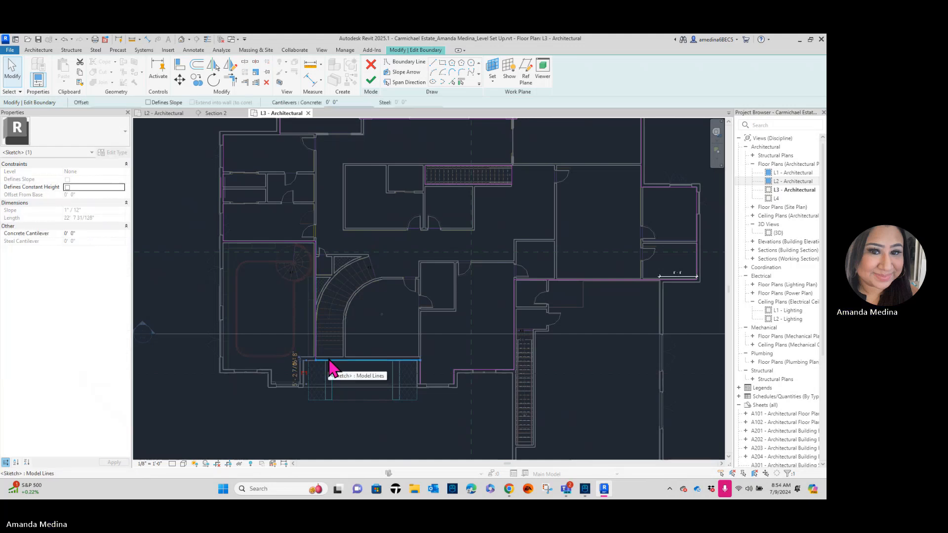
scroll(335, 360, up, 2)
middle_drag(345, 368, 345, 396)
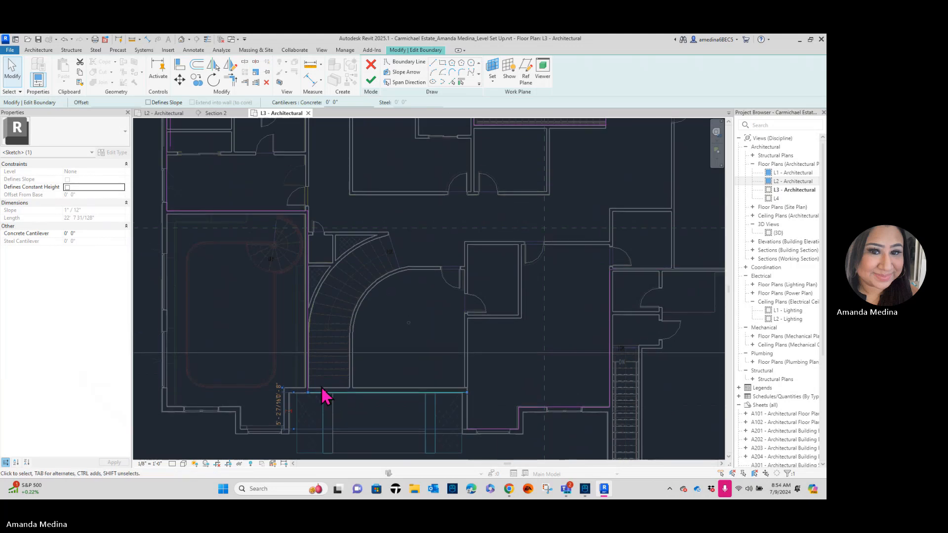
scroll(331, 392, up, 2)
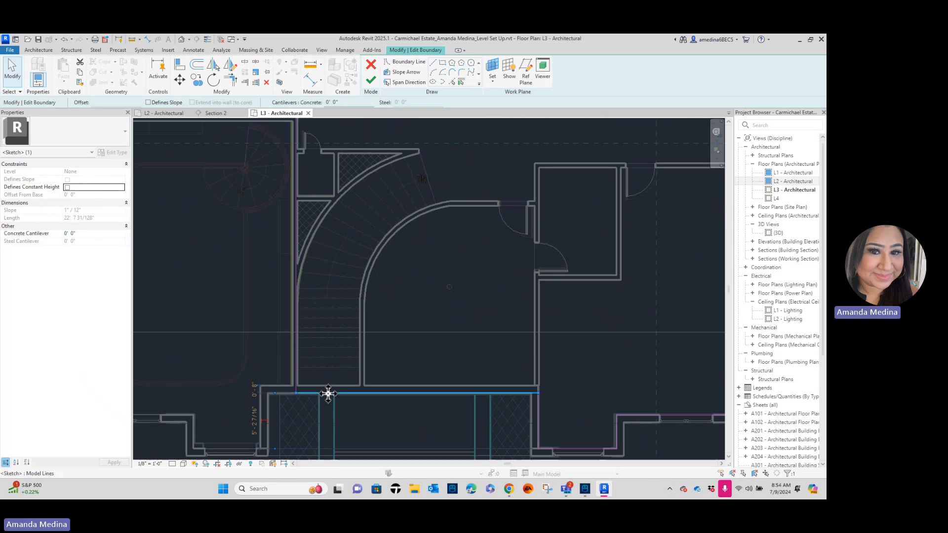
key(Escape)
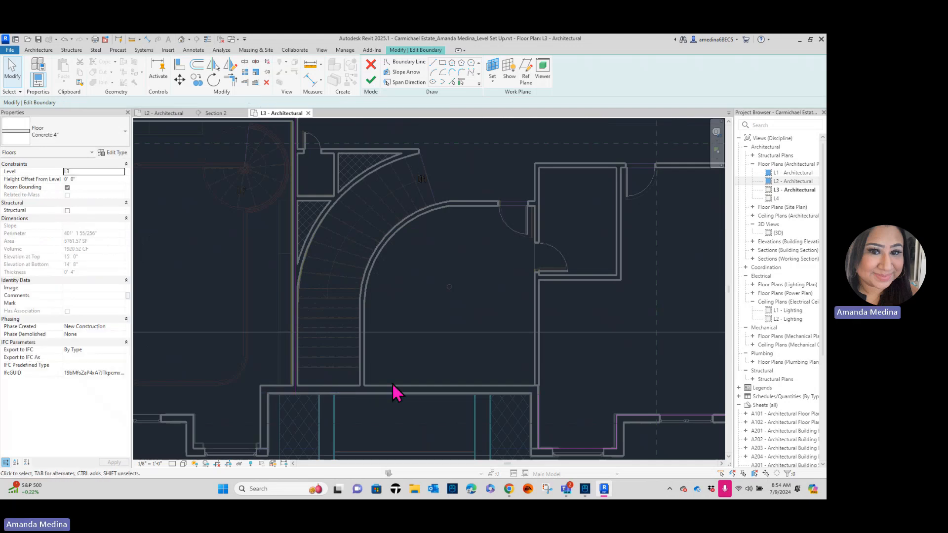
Stretch the short vertical boundary line at the southeast corner of the room beside the curved stair north to about 6' 0".
scroll(396, 392, down, 3)
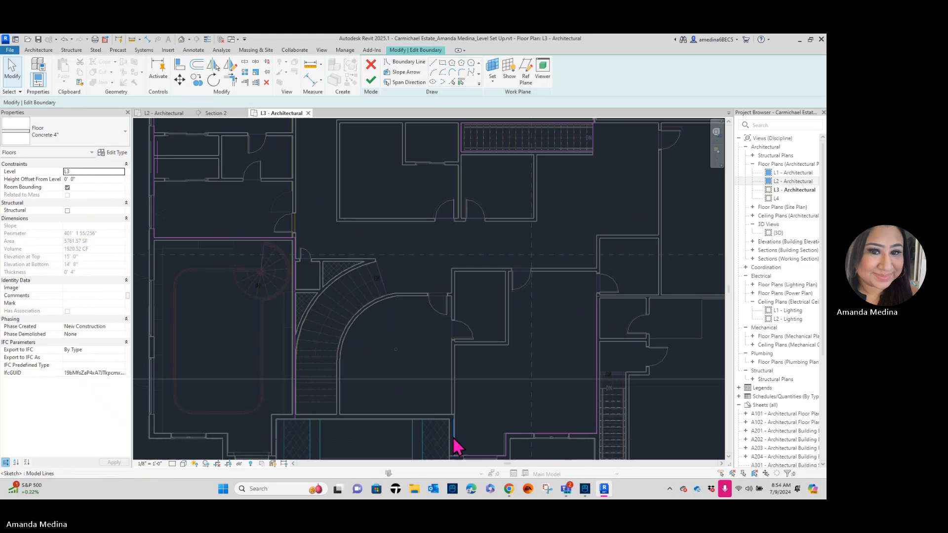
click(454, 437)
scroll(454, 424, up, 2)
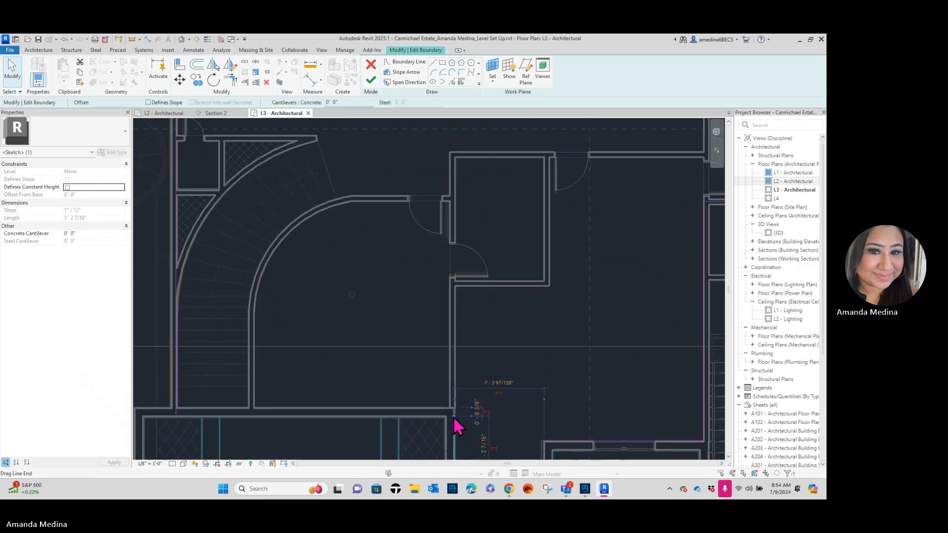
drag(453, 417, 452, 413)
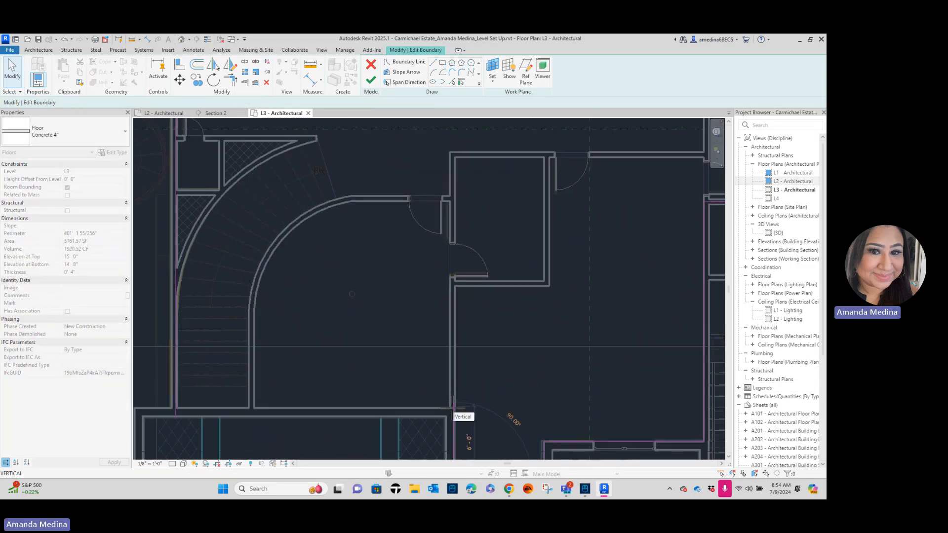
key(Escape)
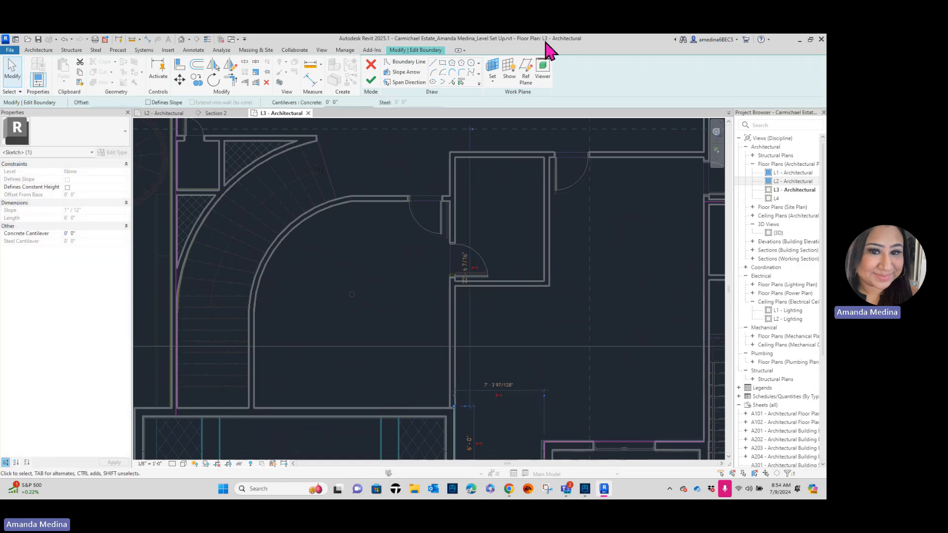
Draw boundary lines from the curved-wall room's southeast corner, about 16' 6" along its south wall and about 8' 0" north to the curve's start.
click(434, 63)
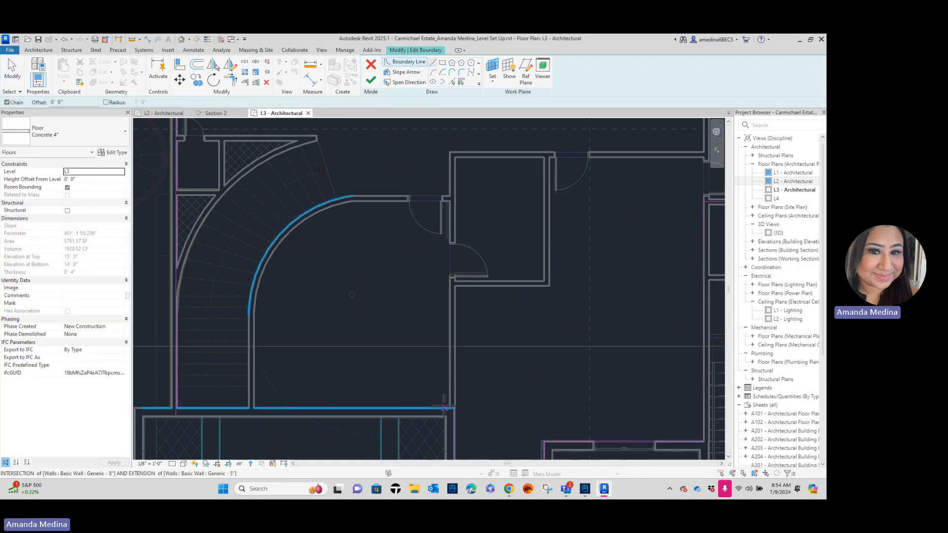
click(454, 408)
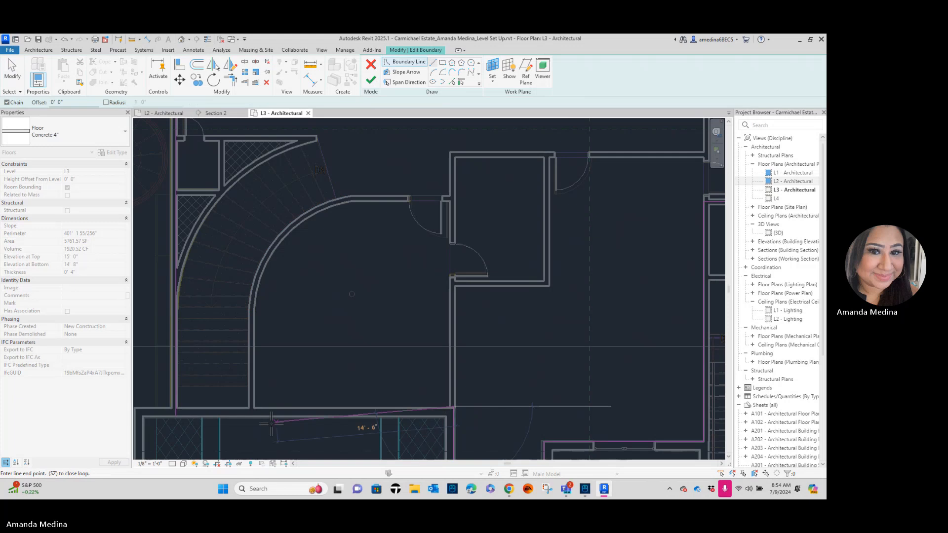
click(252, 408)
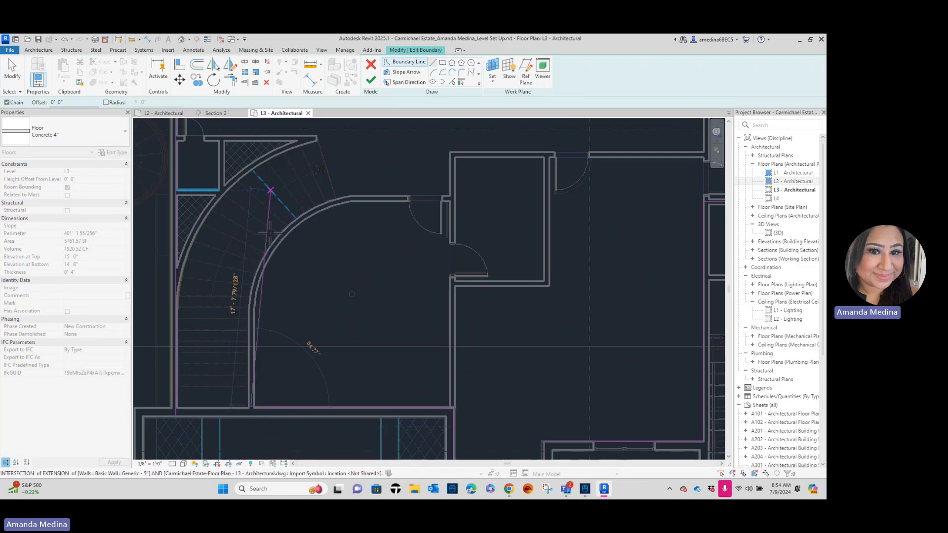
click(250, 308)
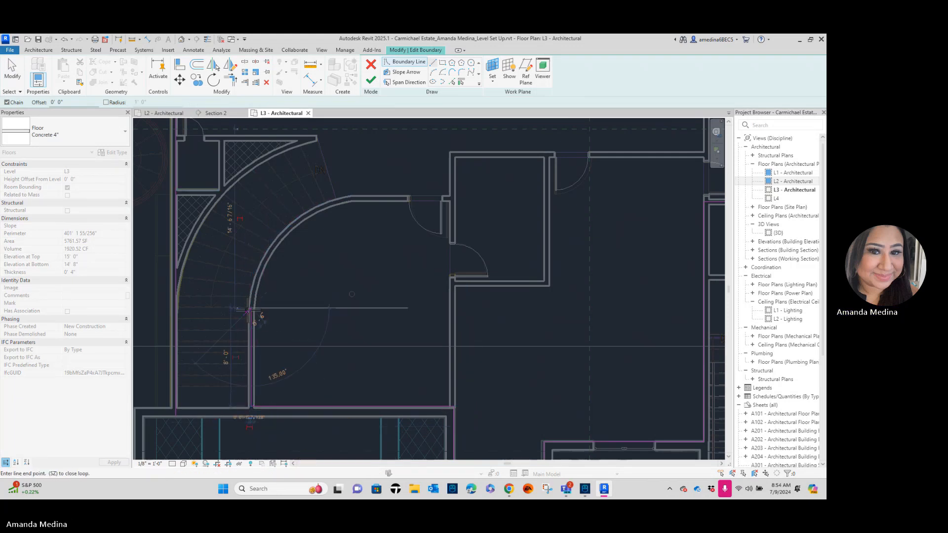
Try to draw an arc boundary line along the curved stair's inner wall with a line from its end, and delete the arc.
click(433, 72)
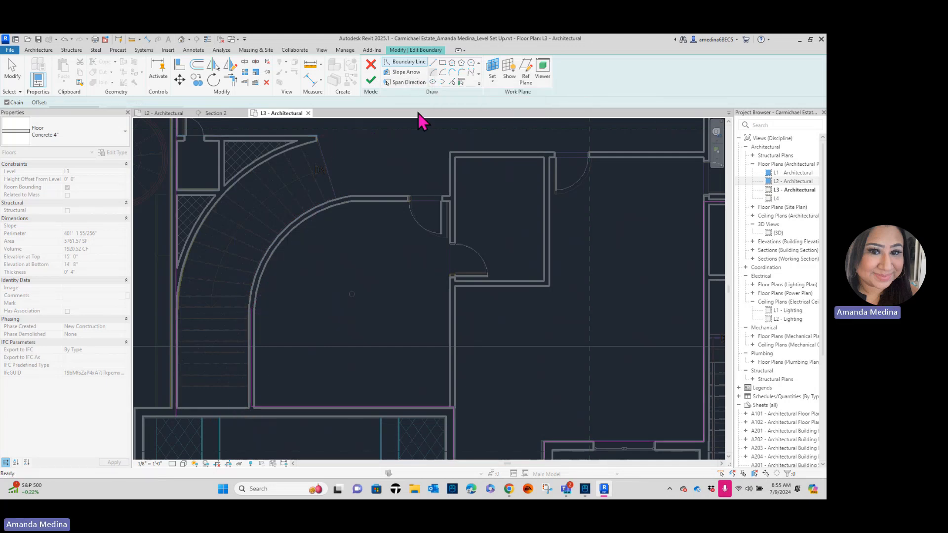
click(349, 202)
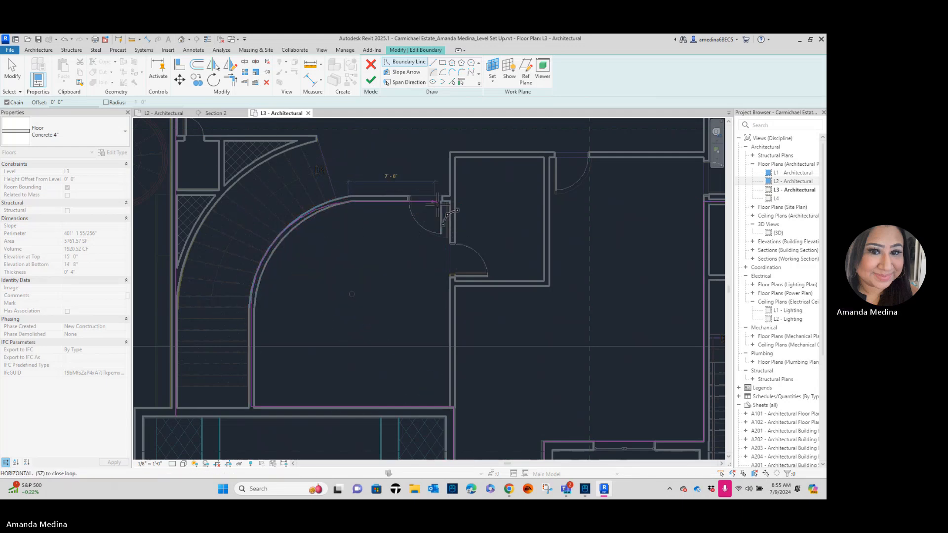
click(433, 64)
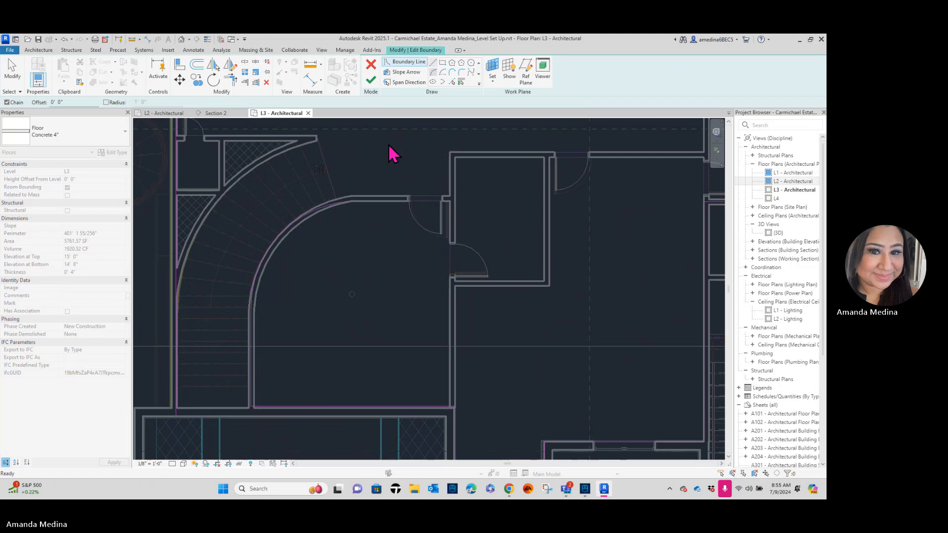
click(347, 201)
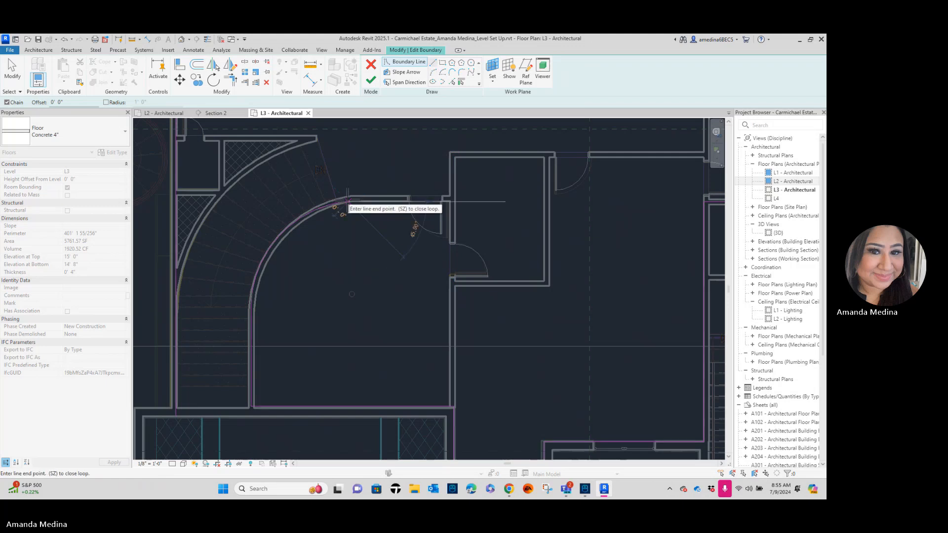
scroll(364, 216, down, 2)
middle_drag(364, 216, 463, 262)
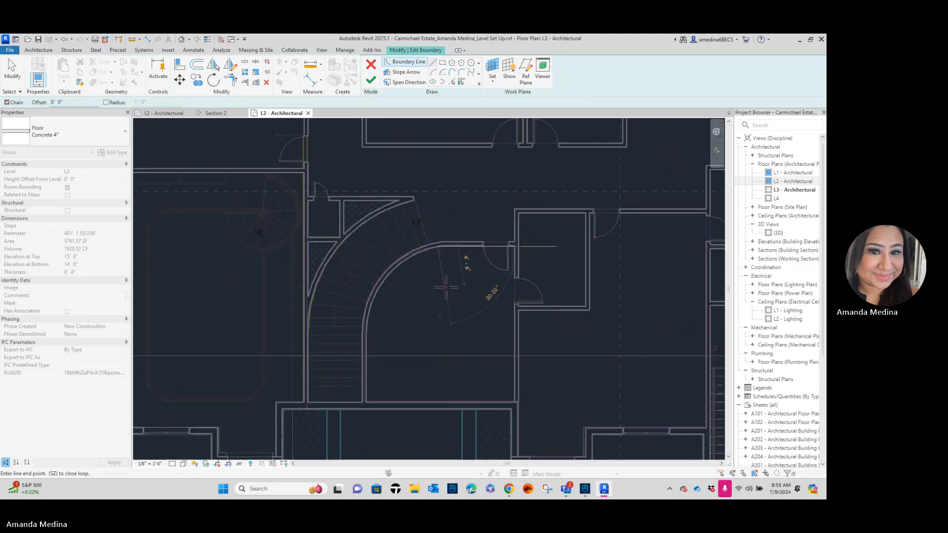
click(424, 194)
key(Escape)
key(Escape)
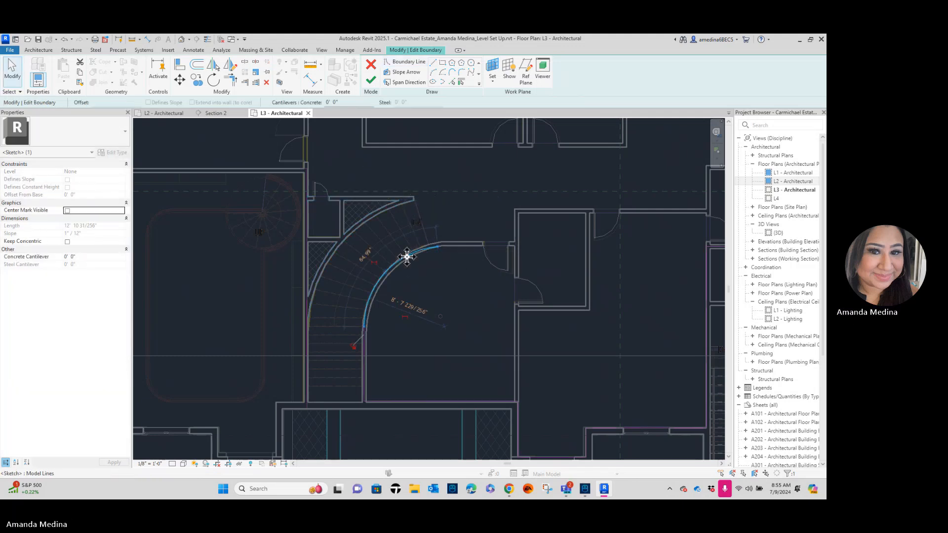
click(406, 256)
key(Escape)
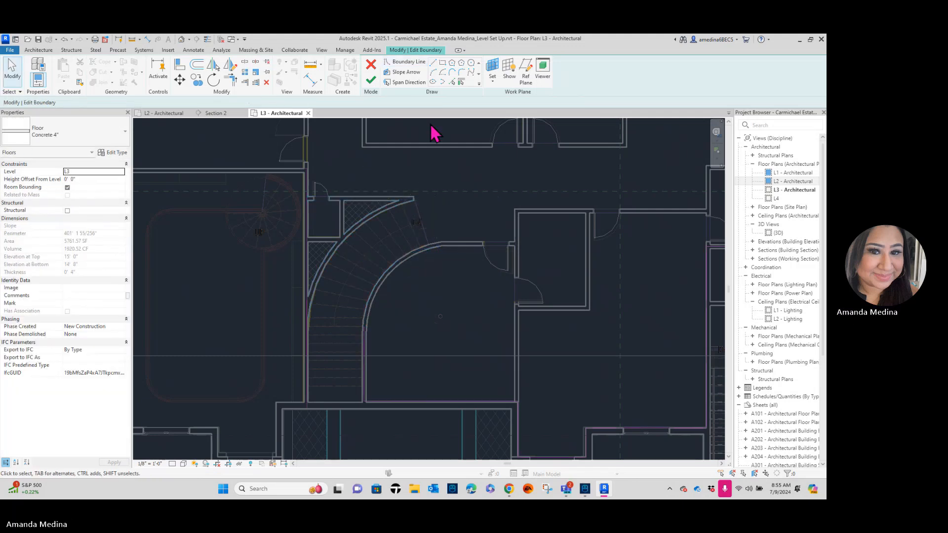
Trace the stair side of the curved inner wall as an arc boundary line using Pick Lines.
click(451, 82)
scroll(345, 322, up, 2)
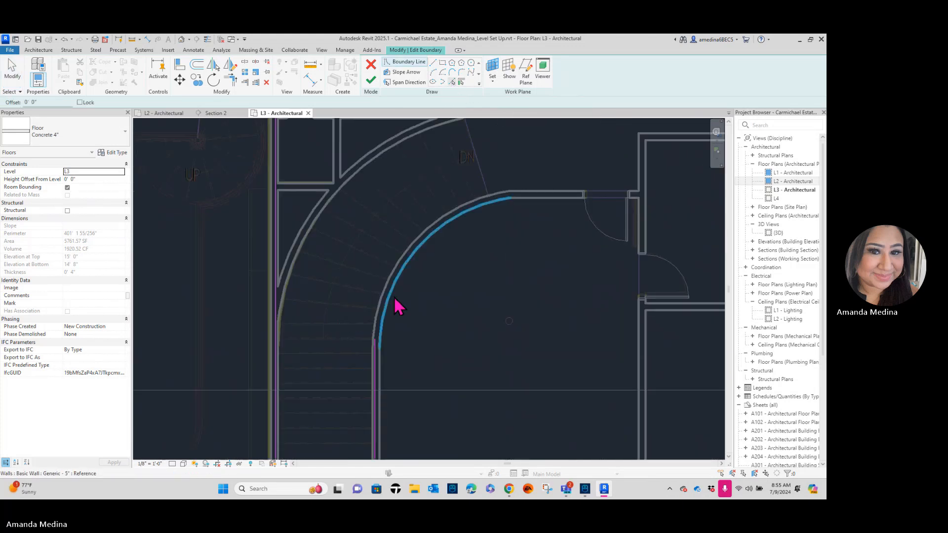
click(386, 309)
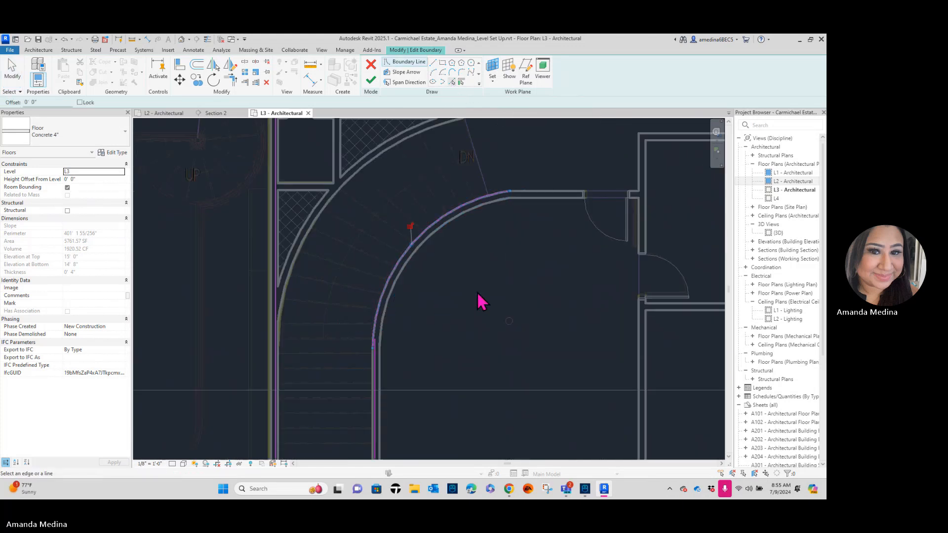
key(Escape)
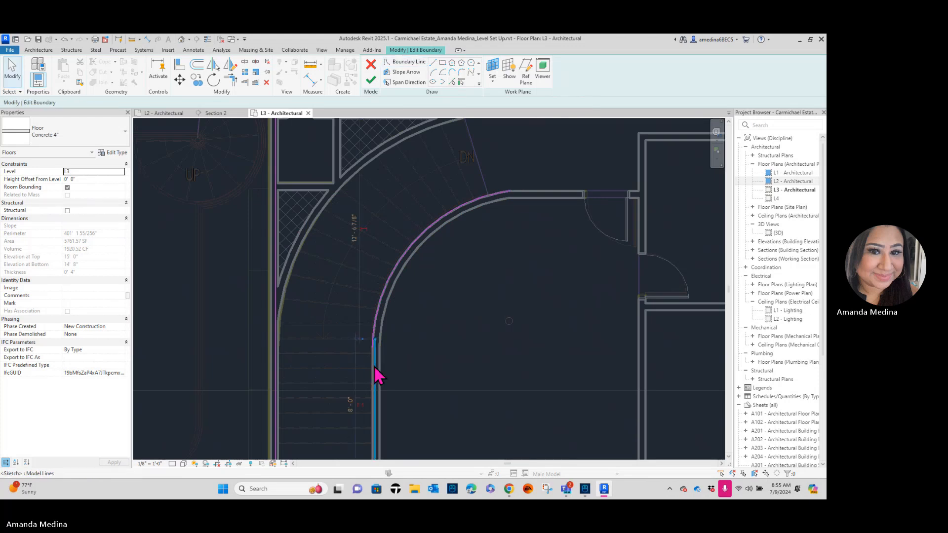
Replace the straight boundary line on the stair's inner wall with one about 7' 7" long from the arc's south end to the room's south wall.
scroll(482, 364, down, 4)
mouse_move(483, 364)
middle_down()
mouse_move(451, 348)
mouse_move(439, 353)
middle_up()
click(433, 65)
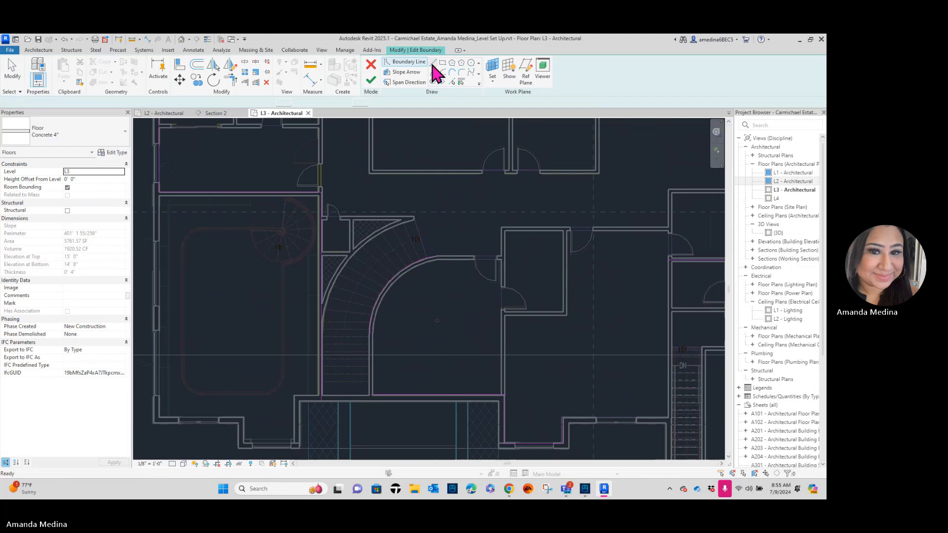
click(434, 64)
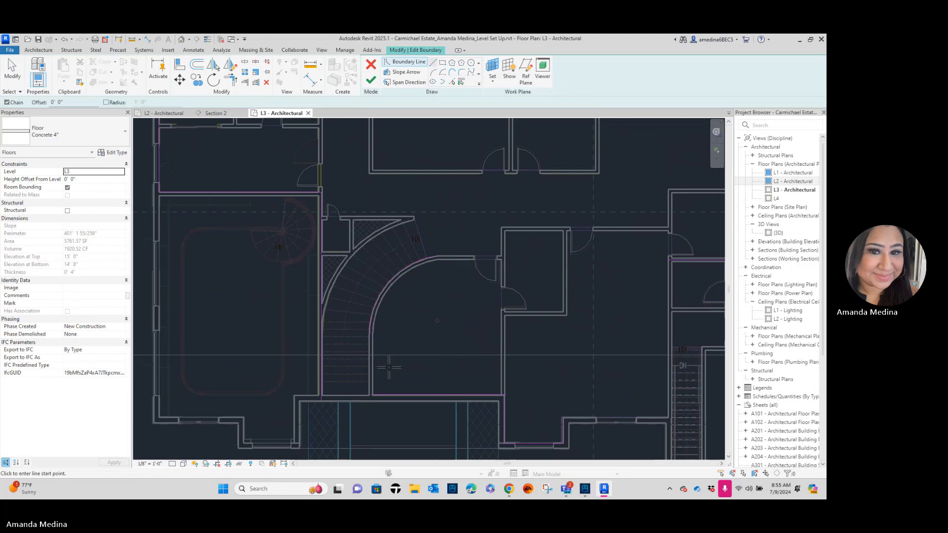
click(369, 335)
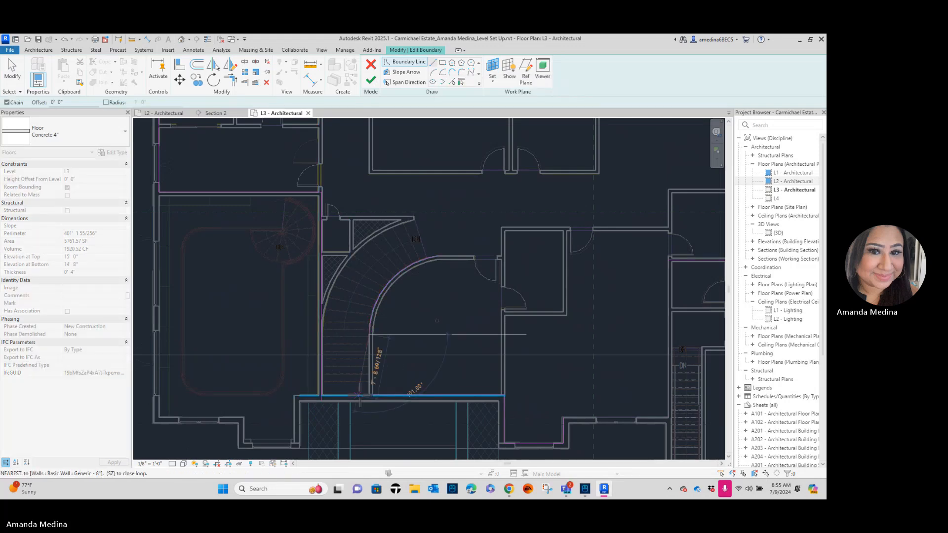
scroll(369, 397, up, 3)
scroll(369, 397, up, 2)
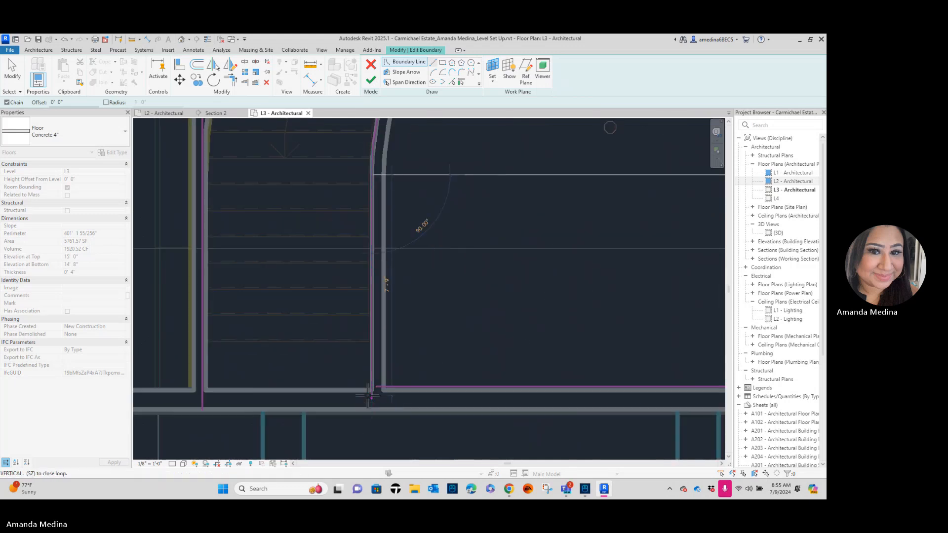
click(371, 388)
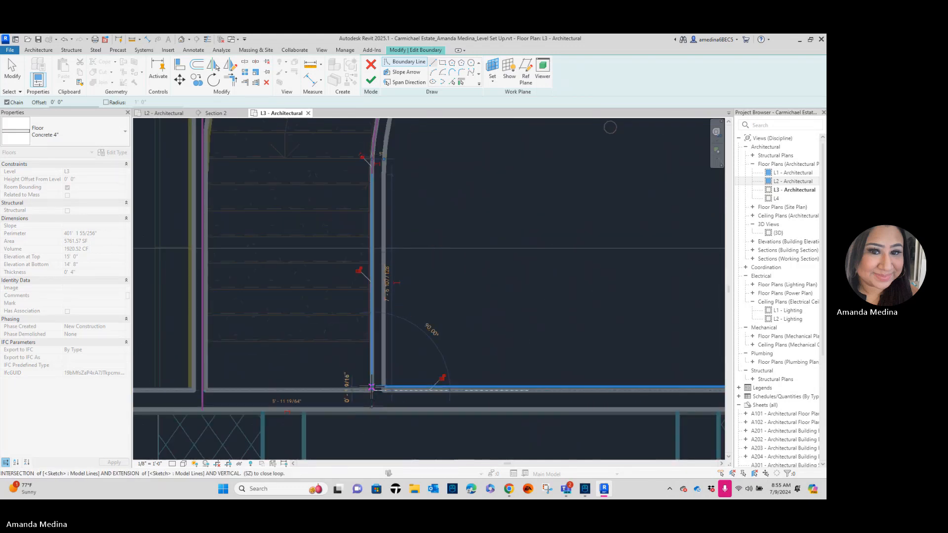
key(Escape)
key(Escape)
Stretch the room's south boundary line west to the stair's straight inner line and shorten that line's south end to meet it.
click(381, 387)
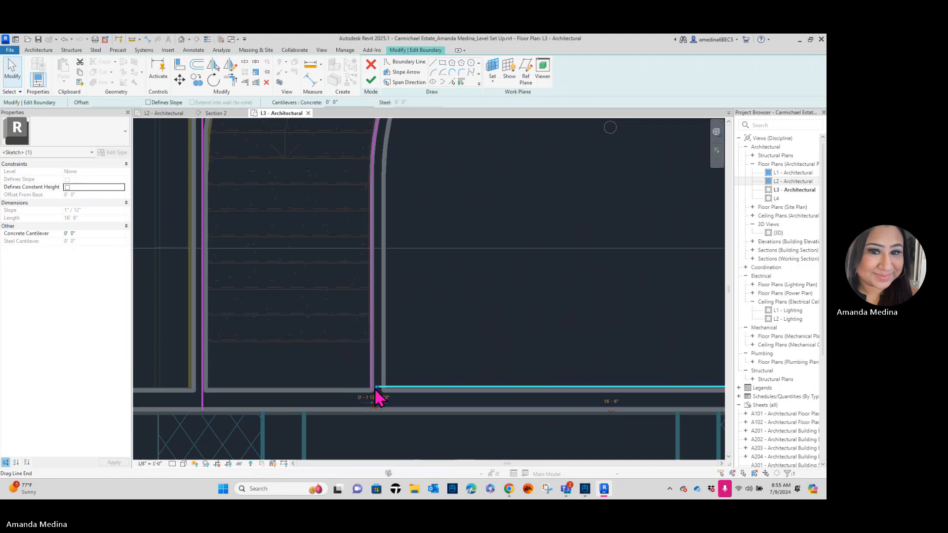
key(Escape)
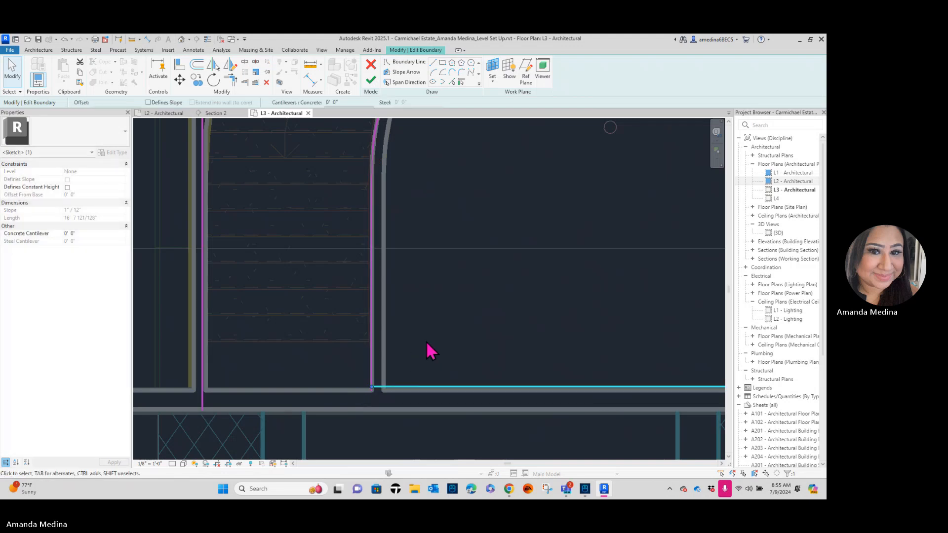
scroll(377, 404, up, 2)
scroll(376, 393, up, 3)
click(377, 394)
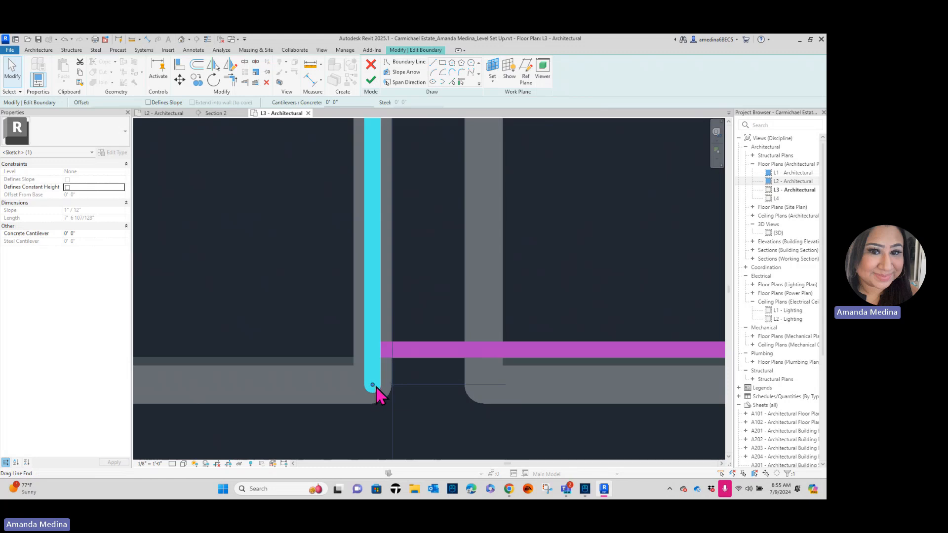
drag(374, 393, 373, 349)
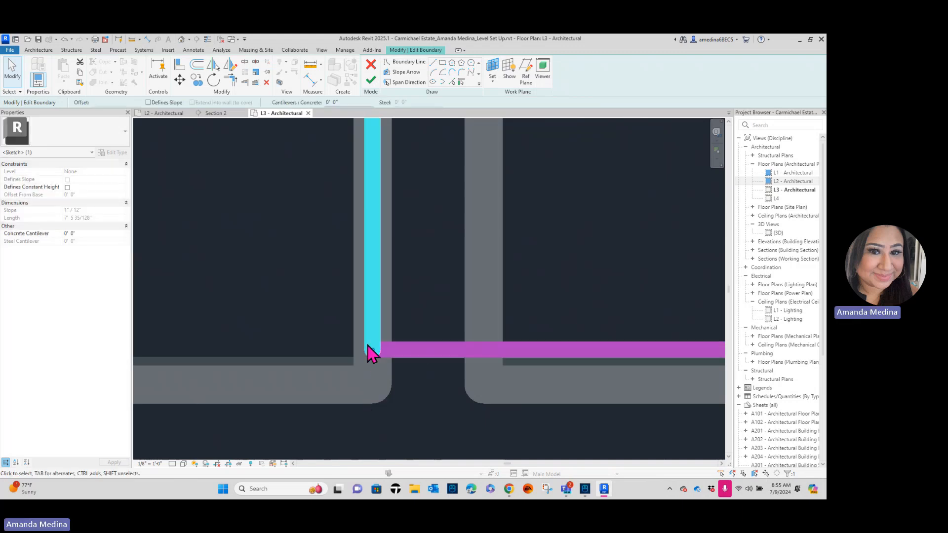
Shorten the inner arc boundary line so its upper end meets the riser line at the head of the curved stair.
scroll(518, 211, down, 3)
scroll(558, 191, down, 4)
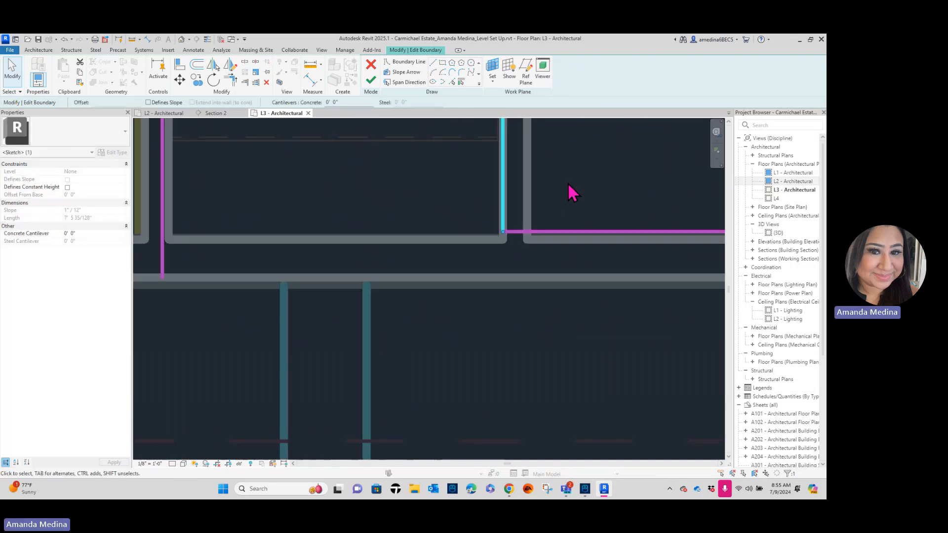
middle_drag(616, 184, 522, 403)
scroll(523, 400, down, 2)
middle_drag(550, 223, 483, 309)
scroll(494, 297, up, 2)
click(509, 313)
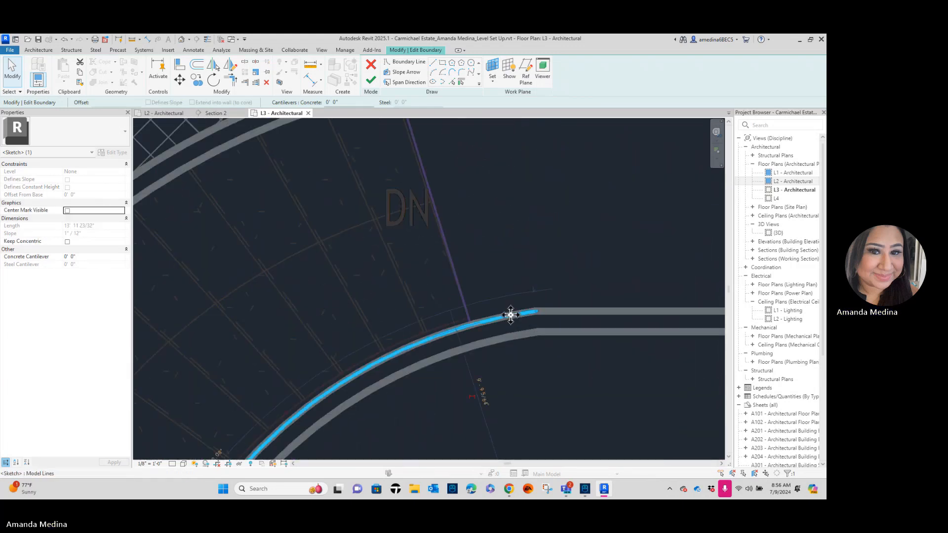
drag(537, 312, 471, 320)
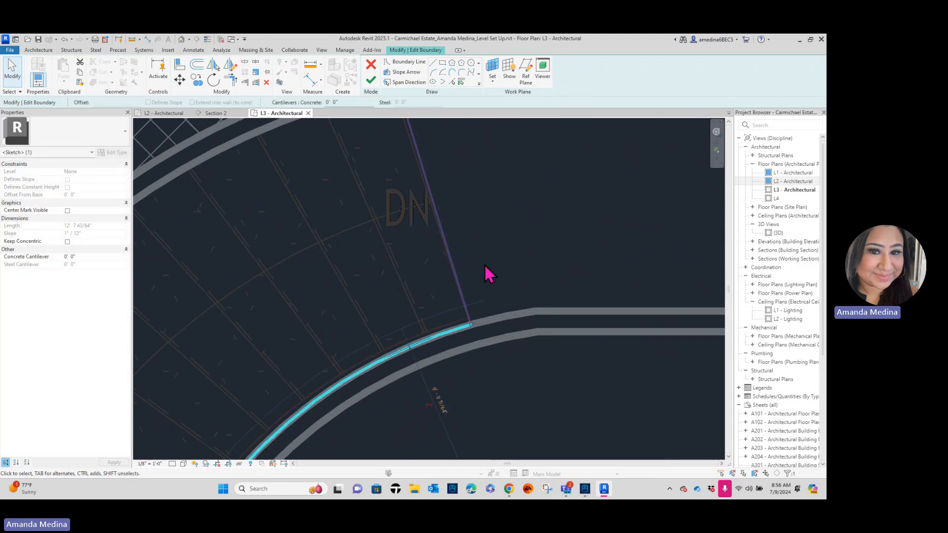
Add boundary lines by picking the riser line at the curved stair's head and the stair's outer curved wall.
scroll(497, 292, down, 2)
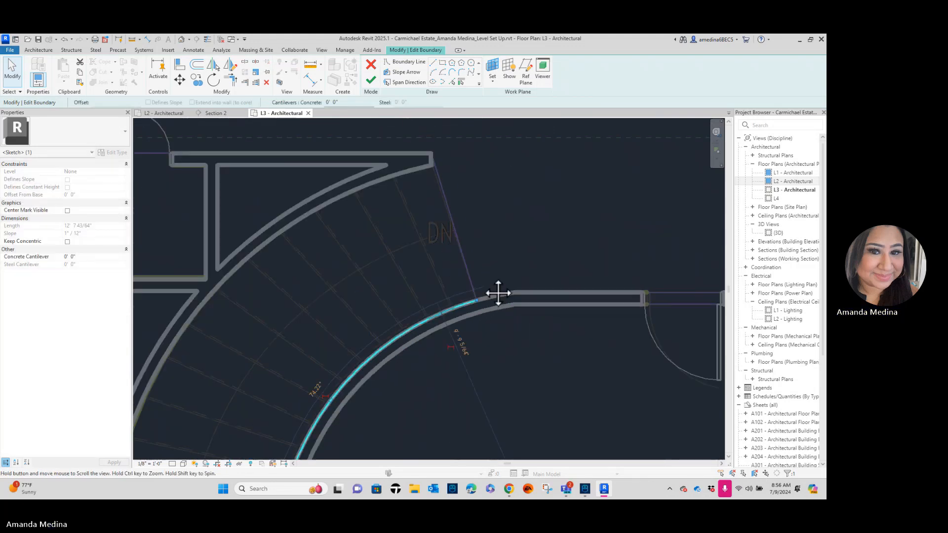
click(451, 82)
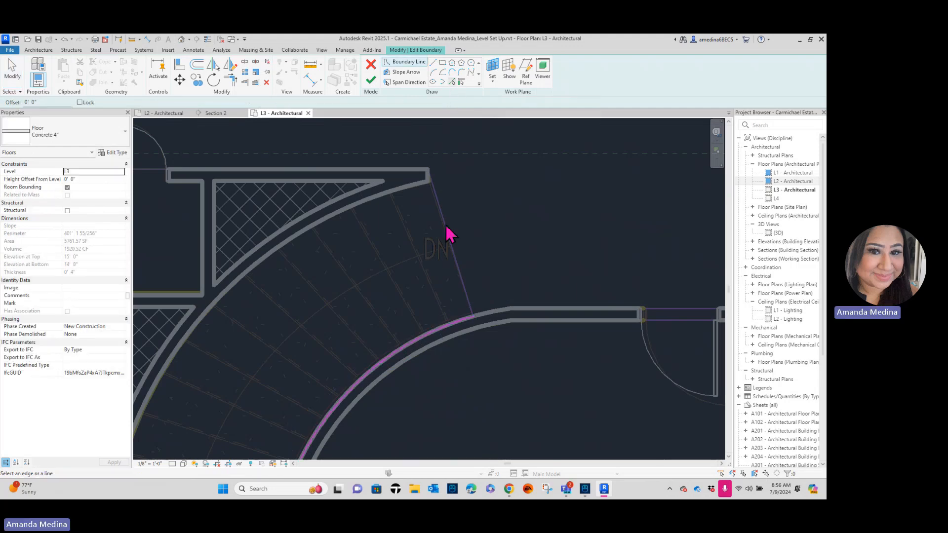
click(463, 269)
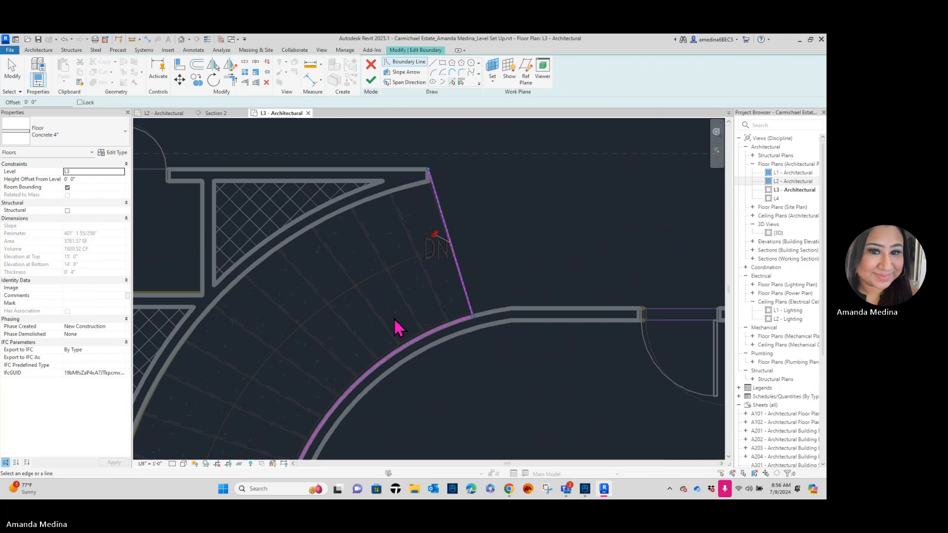
scroll(394, 319, down, 2)
mouse_move(414, 328)
middle_down()
mouse_move(453, 262)
mouse_move(463, 266)
middle_up()
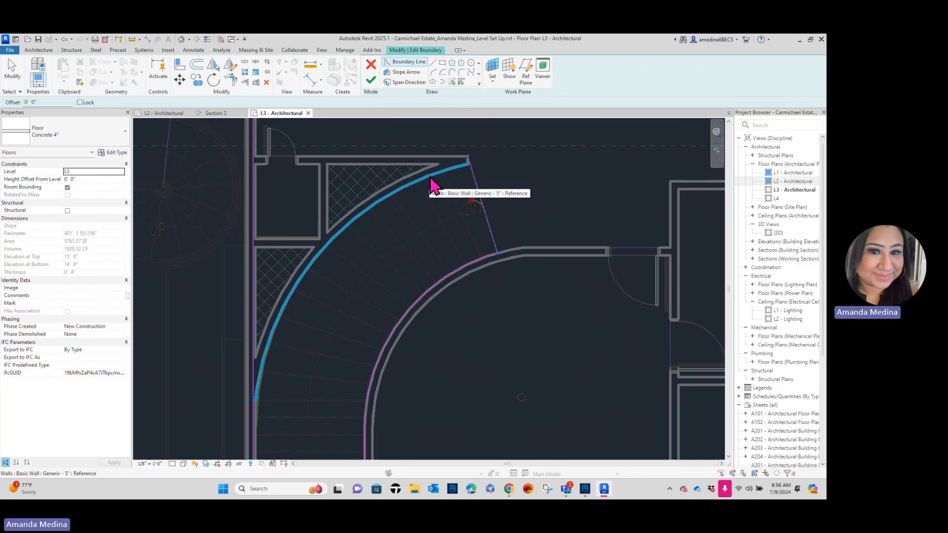
key(Escape)
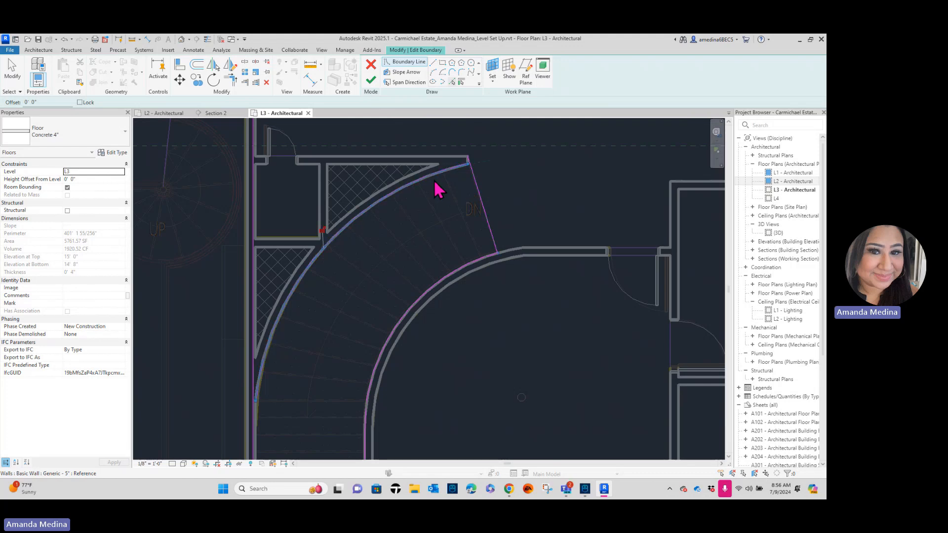
Shorten the straight boundary line west of the curved stair to about 15' 10" by raising its south end level with the outer arc's lower end.
middle_drag(302, 391, 320, 357)
scroll(320, 357, down, 3)
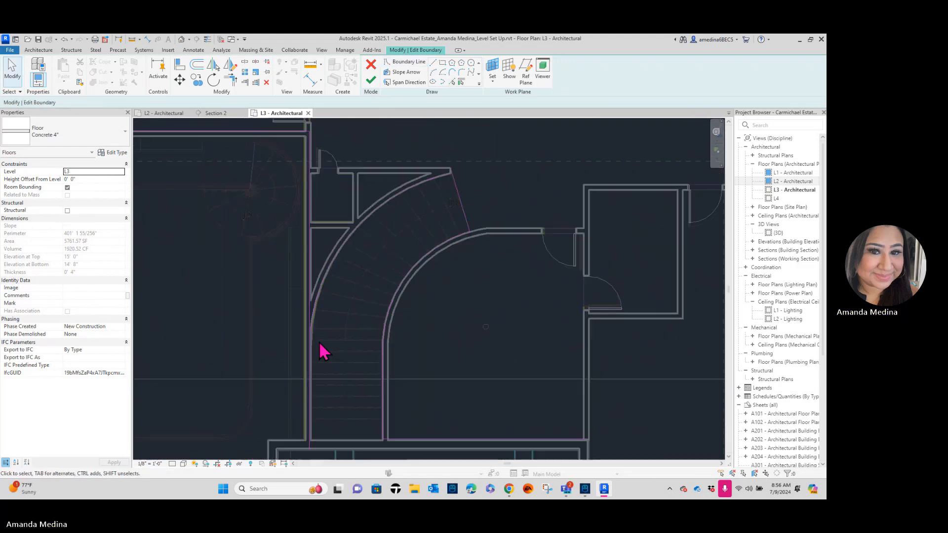
click(312, 424)
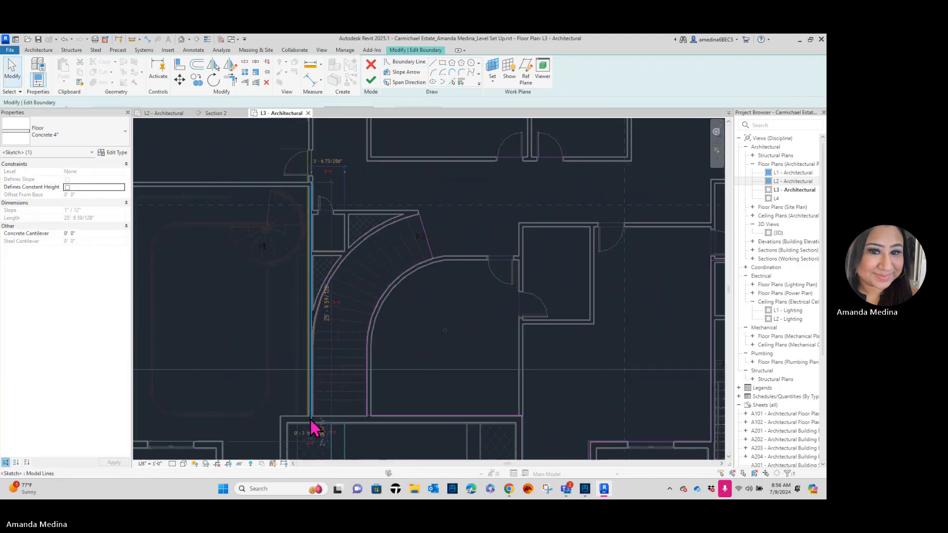
scroll(313, 425, up, 4)
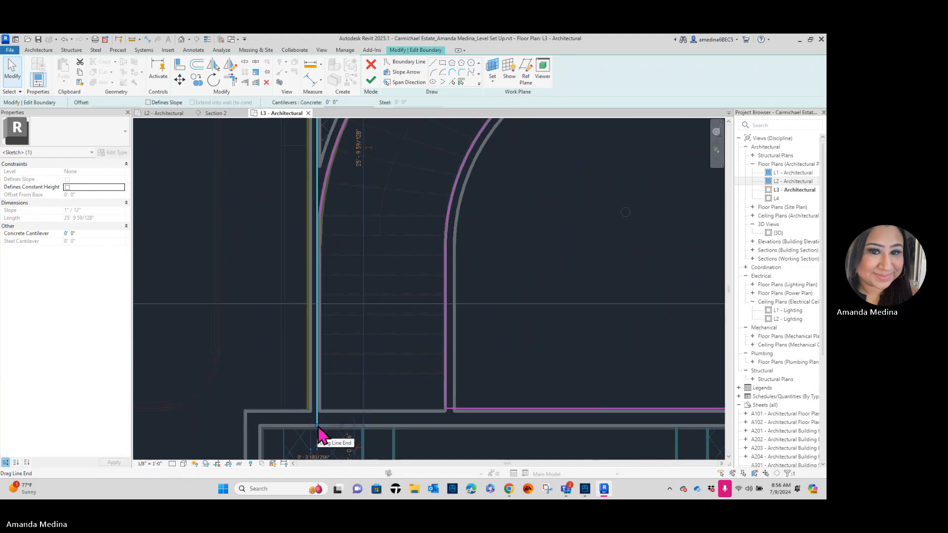
drag(318, 428, 316, 323)
mouse_move(319, 228)
mouse_down()
mouse_move(318, 216)
mouse_move(320, 225)
mouse_up()
scroll(320, 227, up, 5)
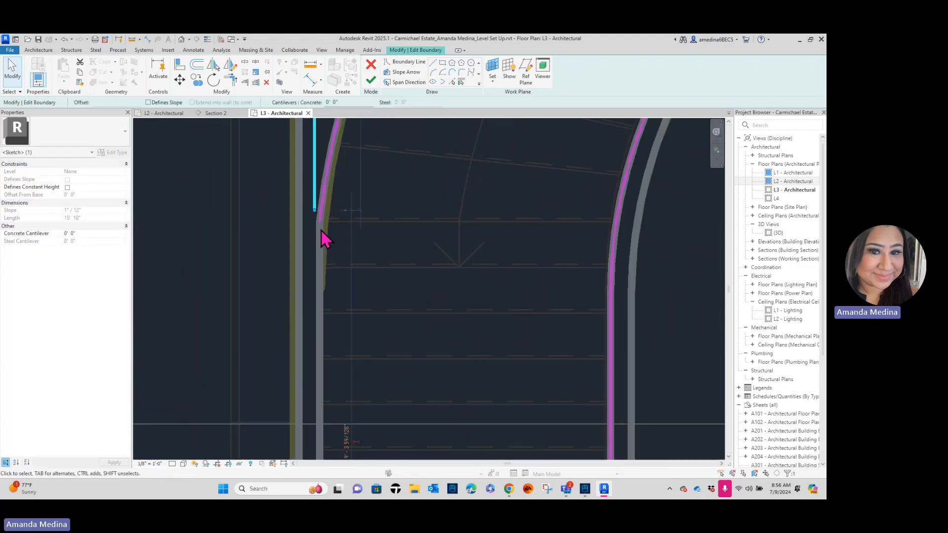
Draw a short horizontal boundary line joining the straight west line's south end to the outer arc's lower end.
click(434, 64)
scroll(270, 291, up, 4)
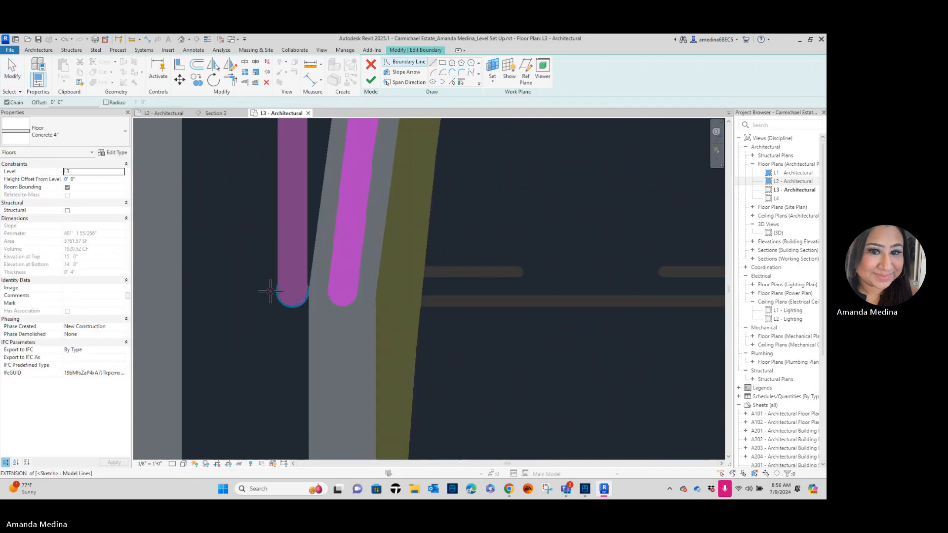
click(294, 295)
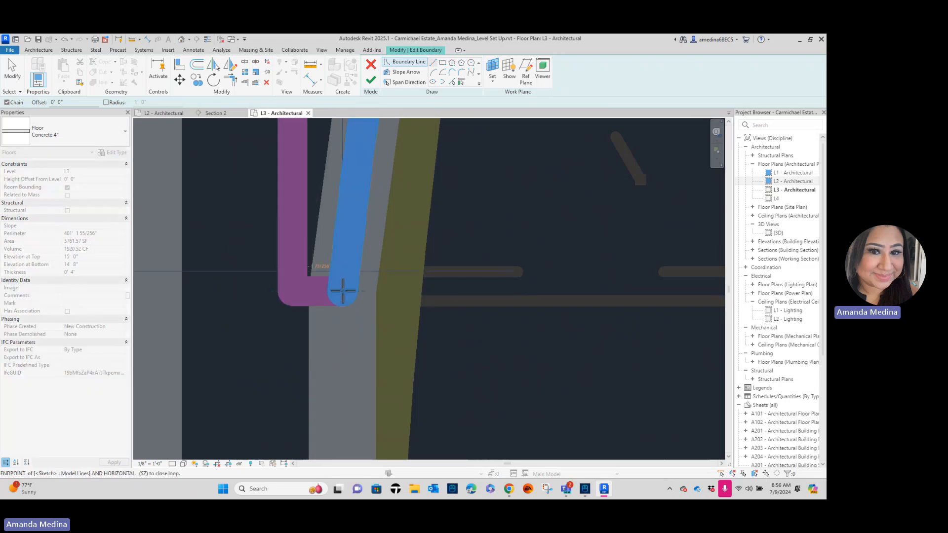
click(343, 291)
scroll(385, 237, down, 5)
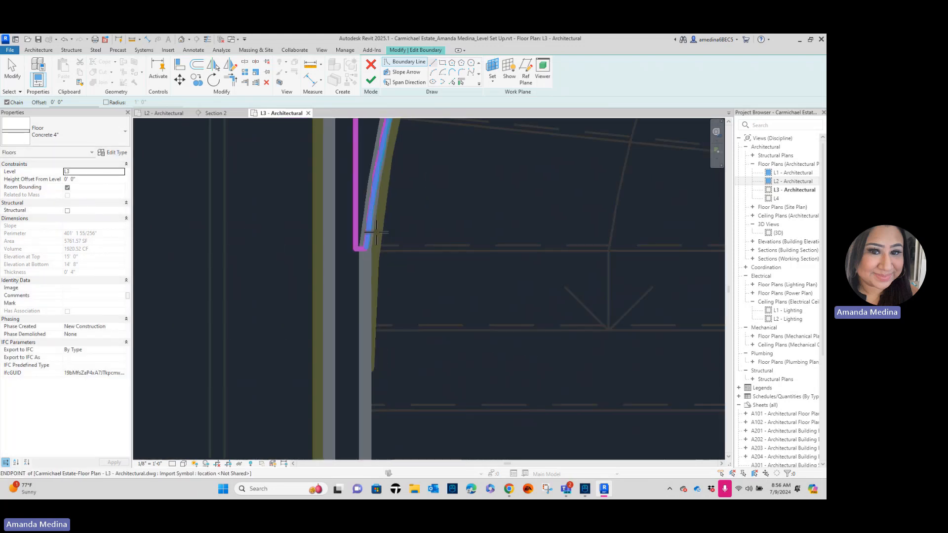
scroll(376, 232, down, 4)
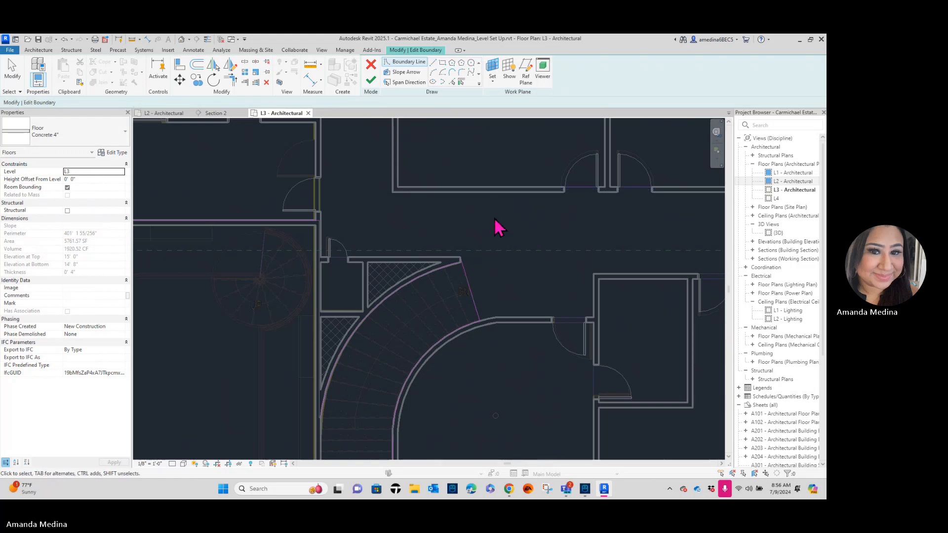
key(Escape)
Move the upper end of the riser boundary line at the stair's head onto the outer arc line at the wall corner.
scroll(470, 250, up, 5)
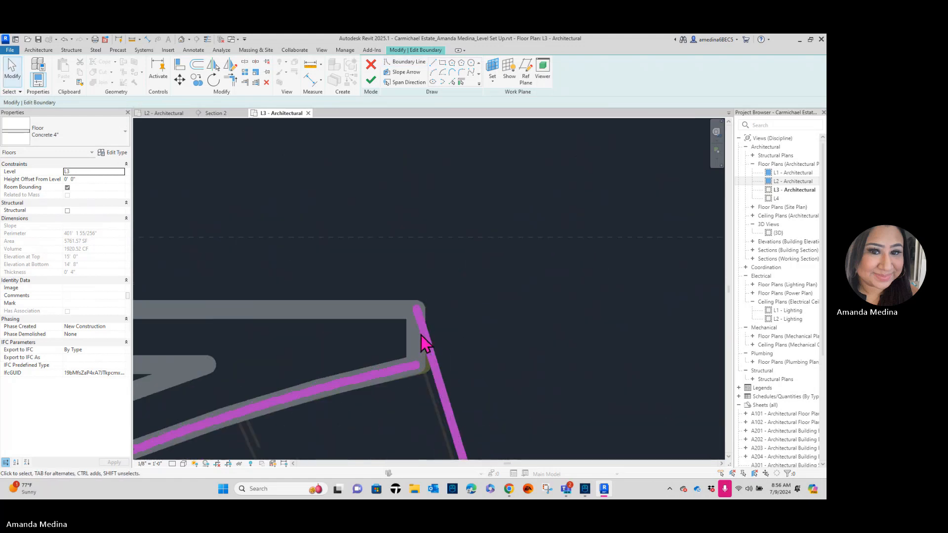
middle_drag(457, 339, 403, 358)
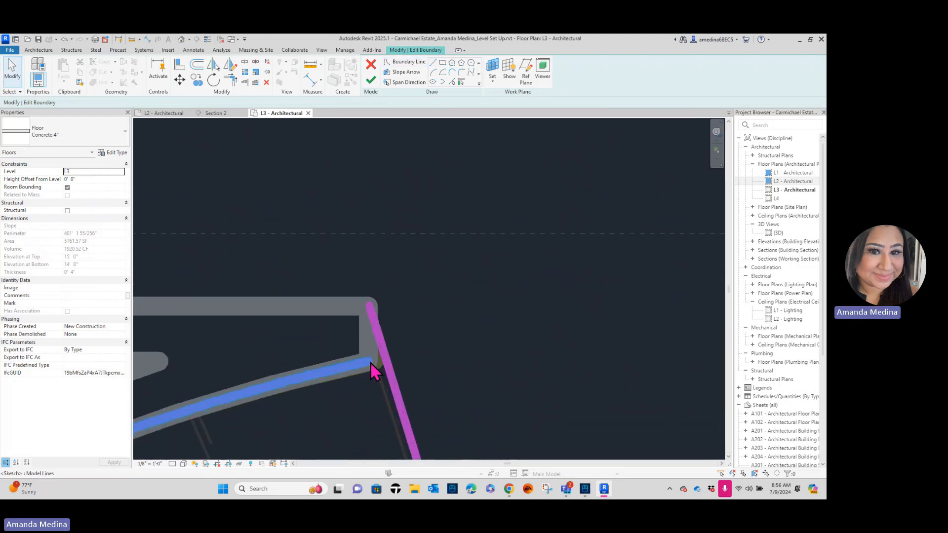
scroll(374, 372, up, 1)
click(386, 303)
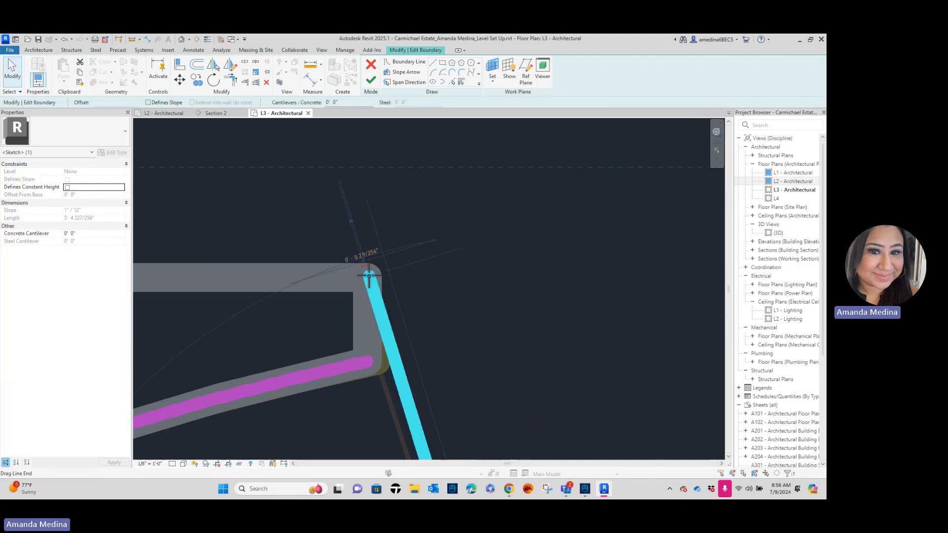
drag(369, 276, 379, 360)
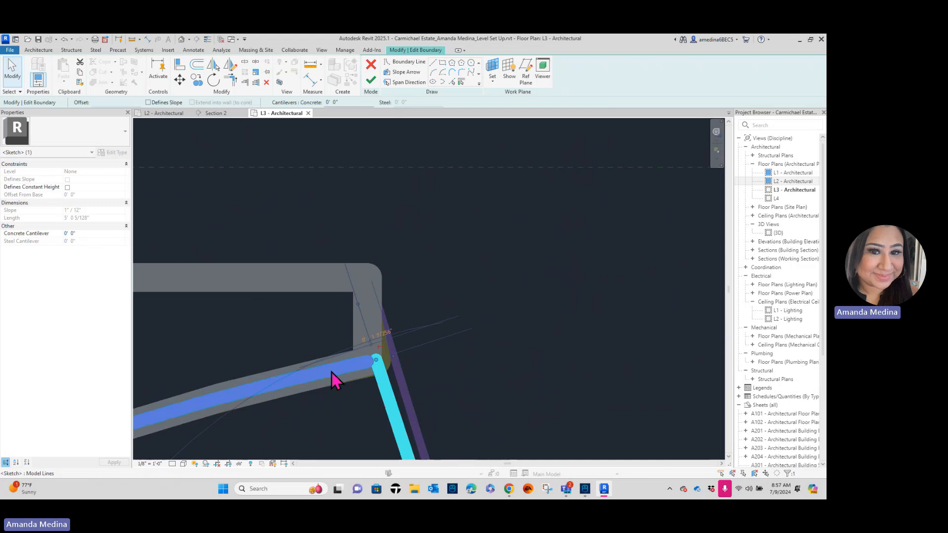
Extend the outer arc boundary line's upper end to meet the end of the riser line at the stair's head.
scroll(381, 381, up, 3)
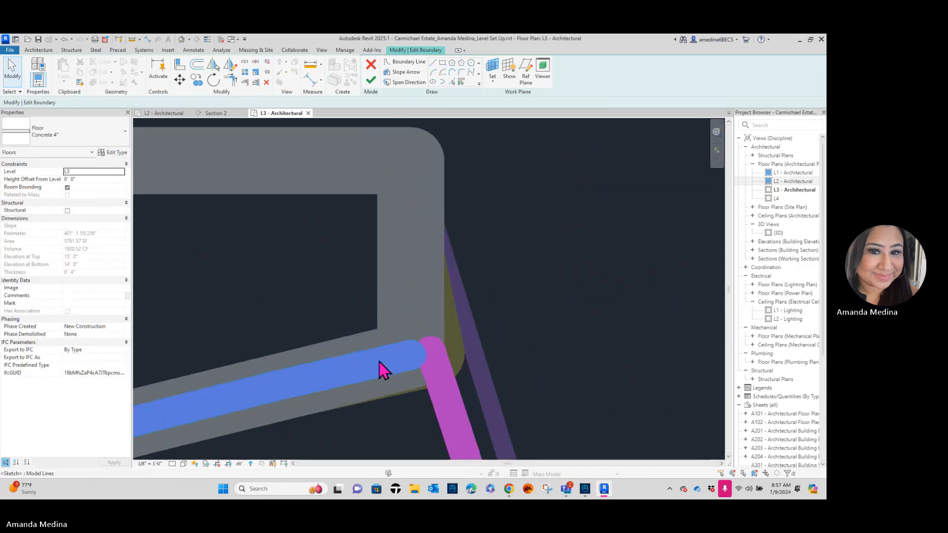
click(379, 359)
mouse_move(417, 355)
mouse_down()
mouse_move(427, 350)
mouse_move(434, 360)
mouse_up()
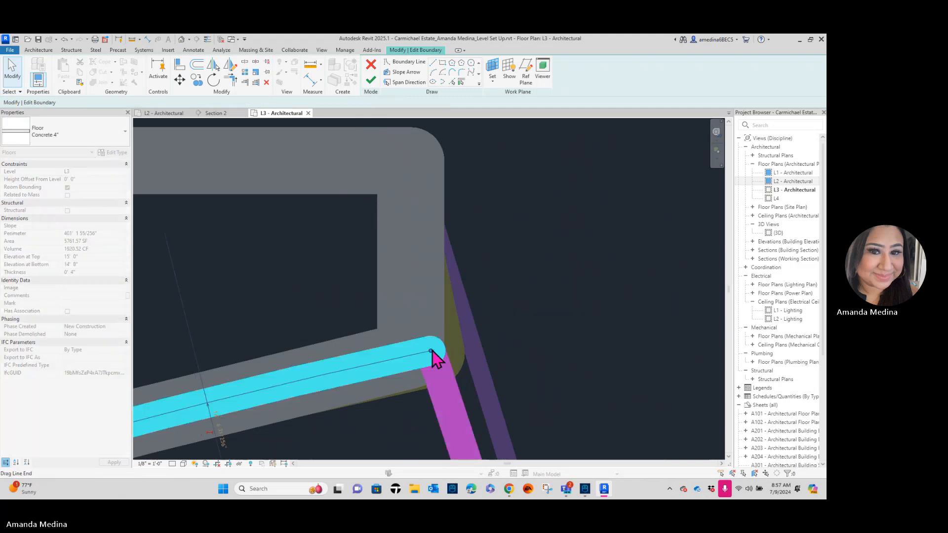
scroll(581, 335, down, 3)
Finish the L3 floor boundary edit without attaching the walls below to the floor, and deselect the floor.
scroll(611, 359, down, 5)
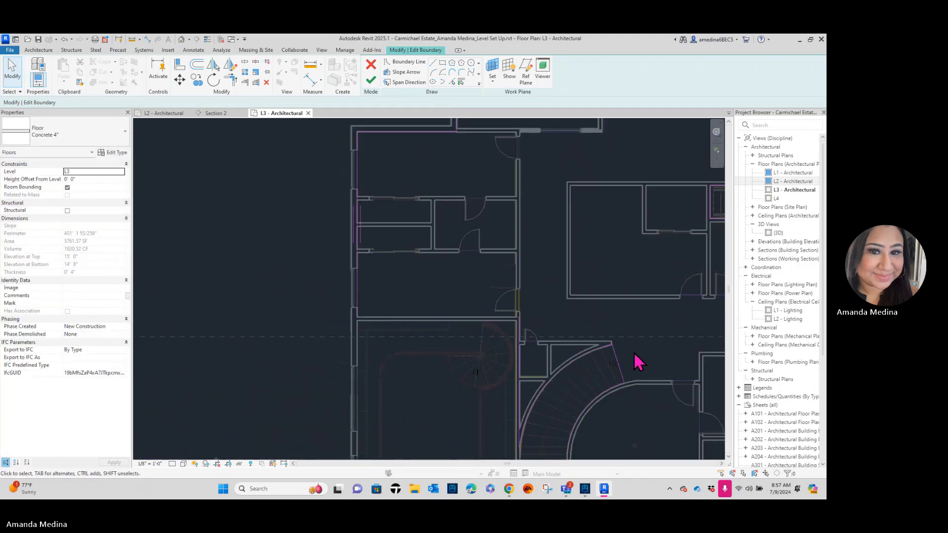
middle_drag(637, 361, 351, 326)
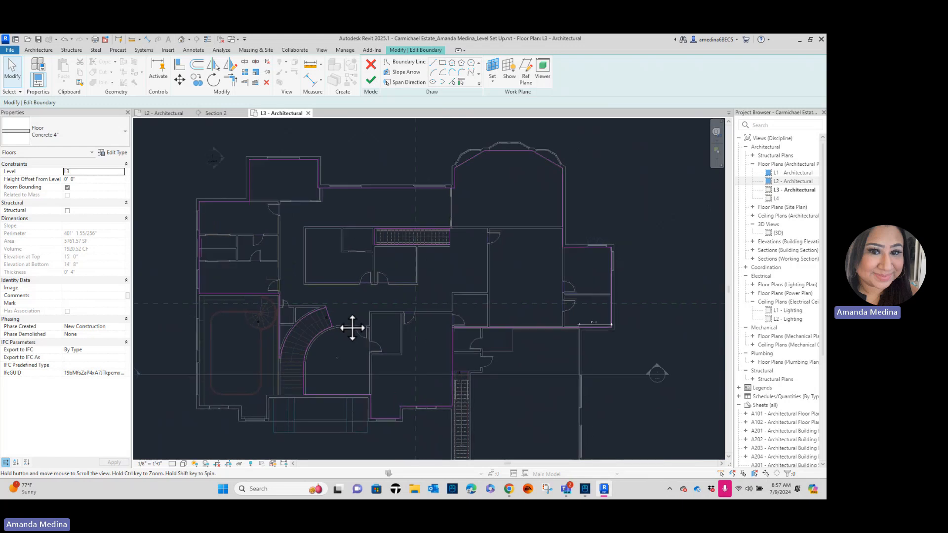
click(371, 82)
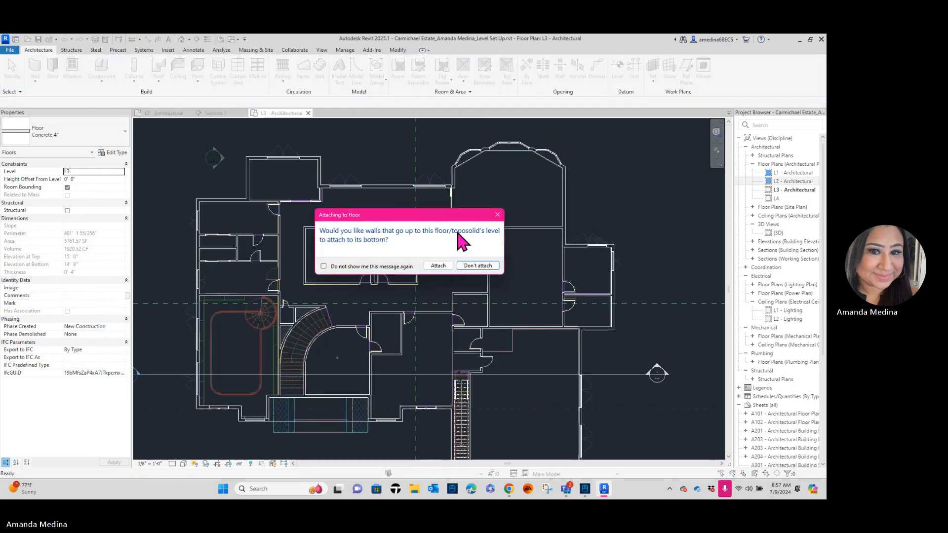
click(482, 267)
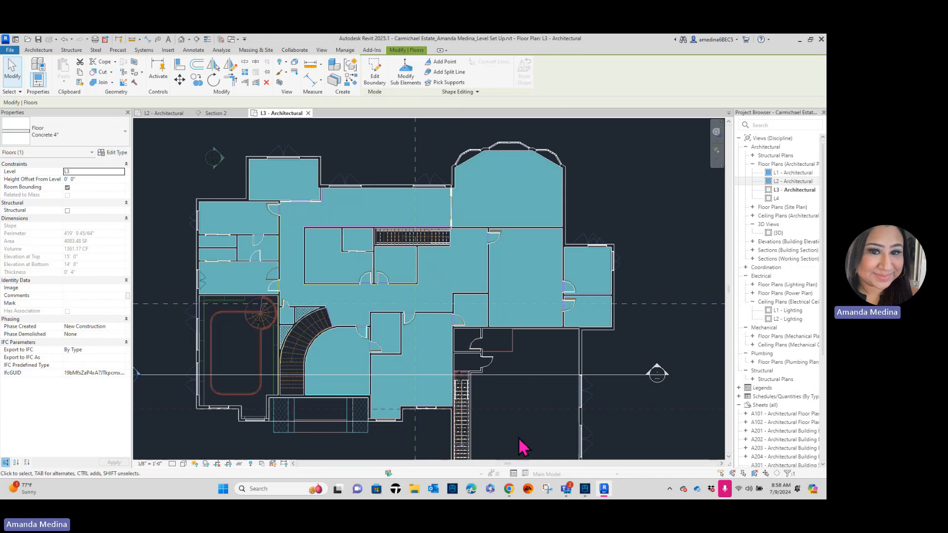
middle_drag(533, 413, 512, 341)
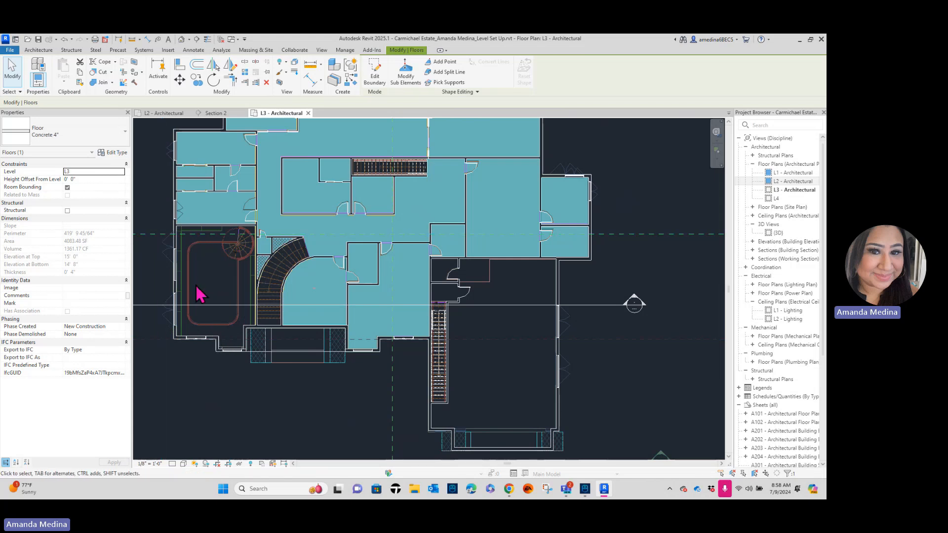
click(315, 417)
Start a Concrete 4" floor on L3 with a boundary line about 6' 1" long down the southeast wing's west wall from the stair enclosure.
scroll(275, 380, down, 4)
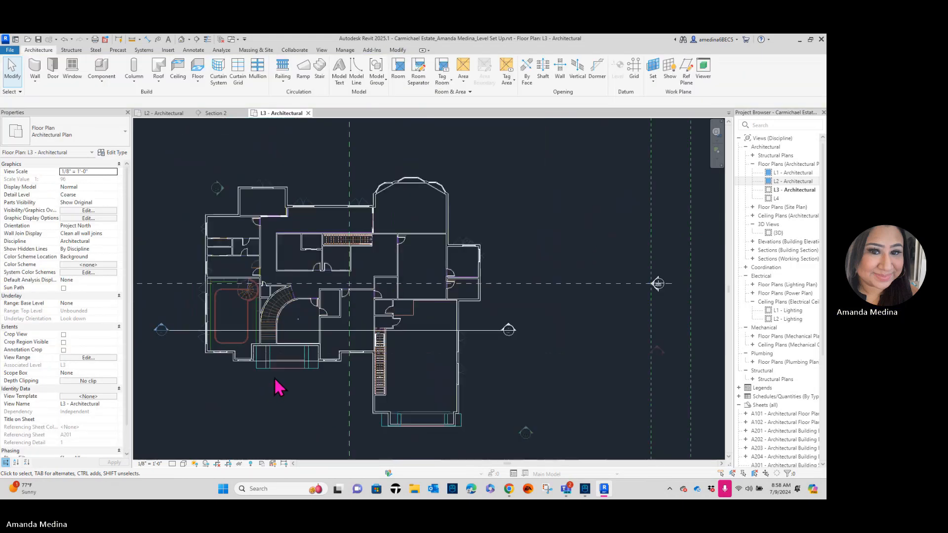
middle_drag(297, 389, 340, 374)
middle_drag(266, 370, 280, 366)
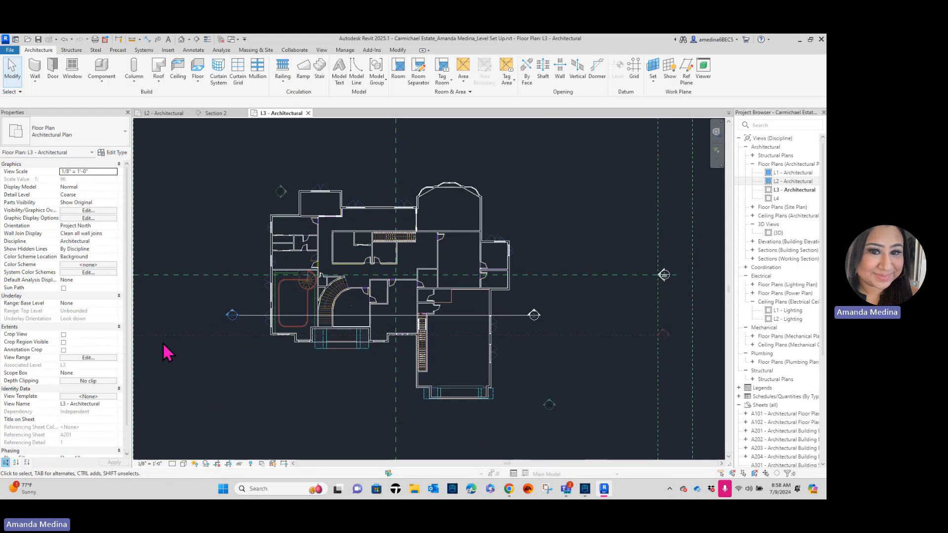
scroll(568, 372, up, 4)
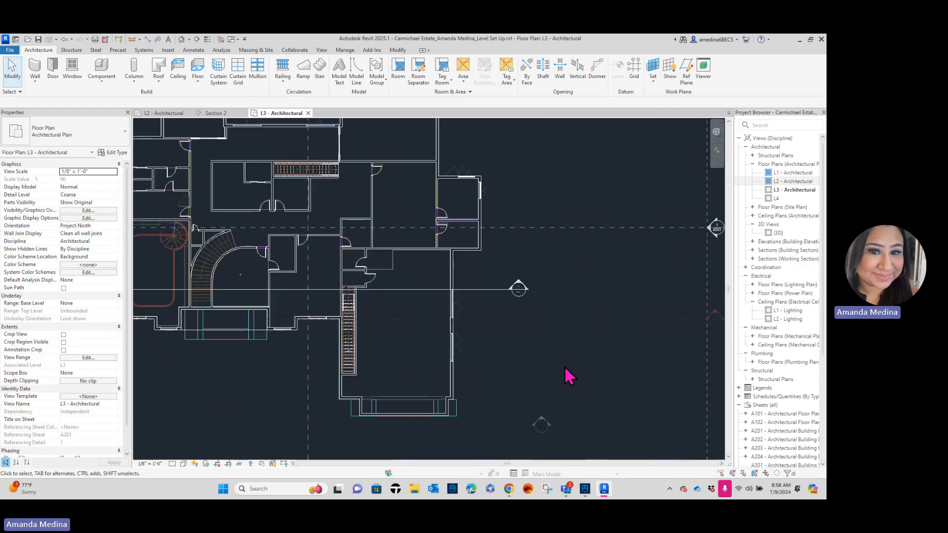
middle_drag(561, 387, 600, 355)
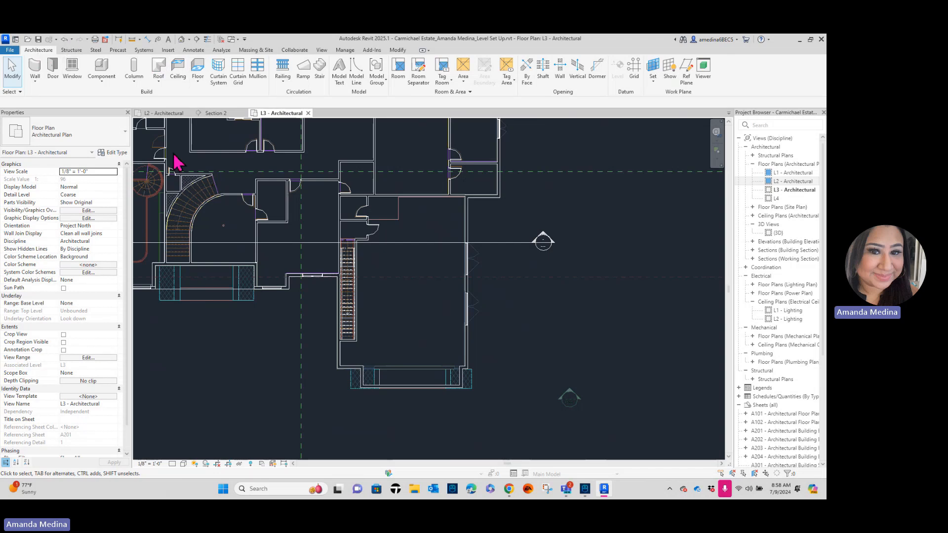
click(199, 74)
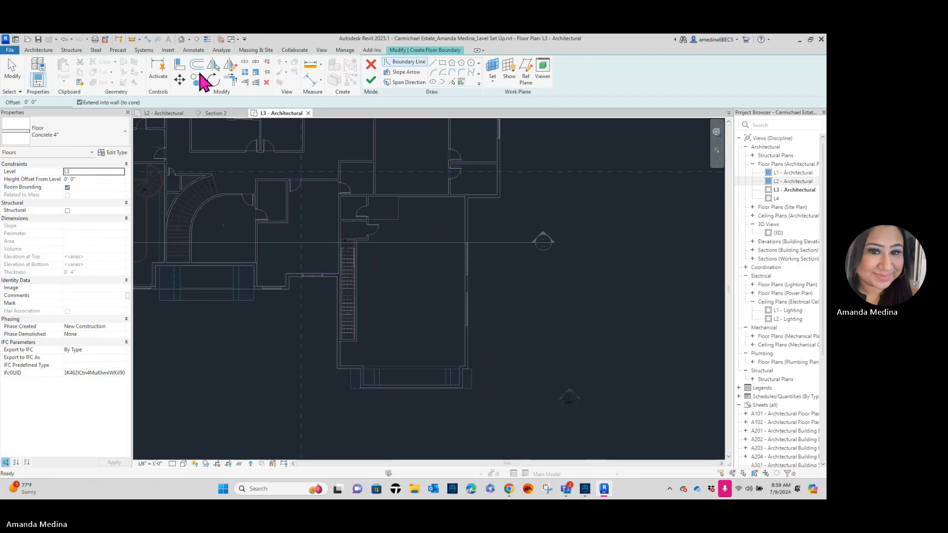
click(433, 63)
scroll(321, 333, up, 4)
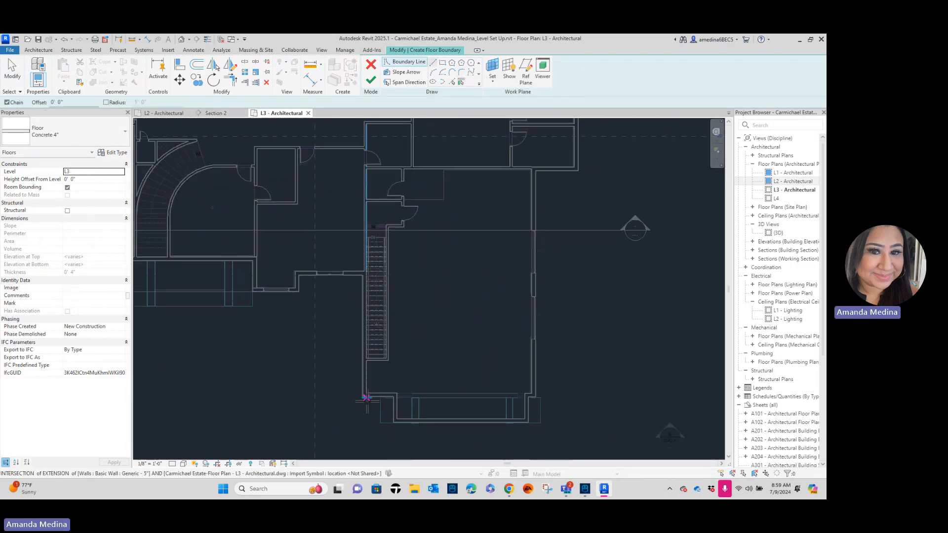
scroll(380, 387, up, 1)
middle_drag(395, 401, 379, 362)
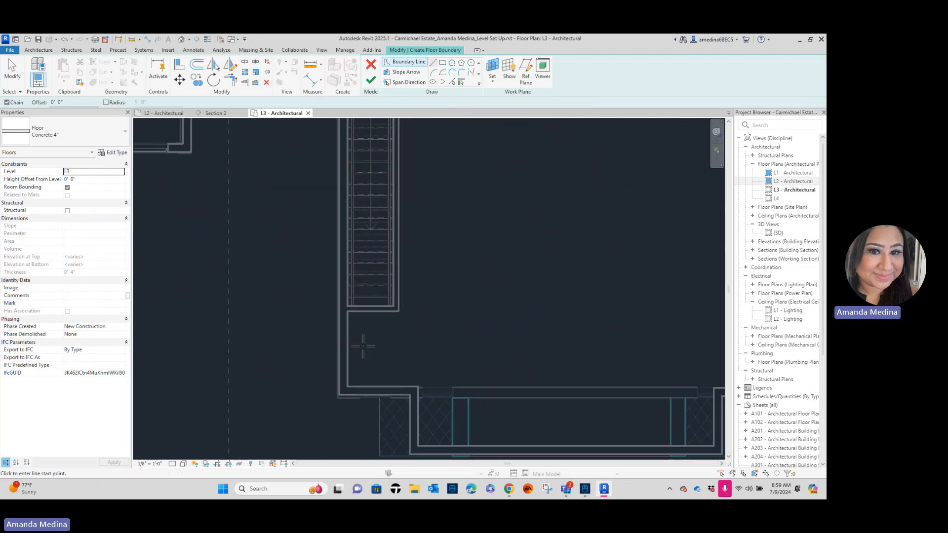
scroll(341, 314, up, 2)
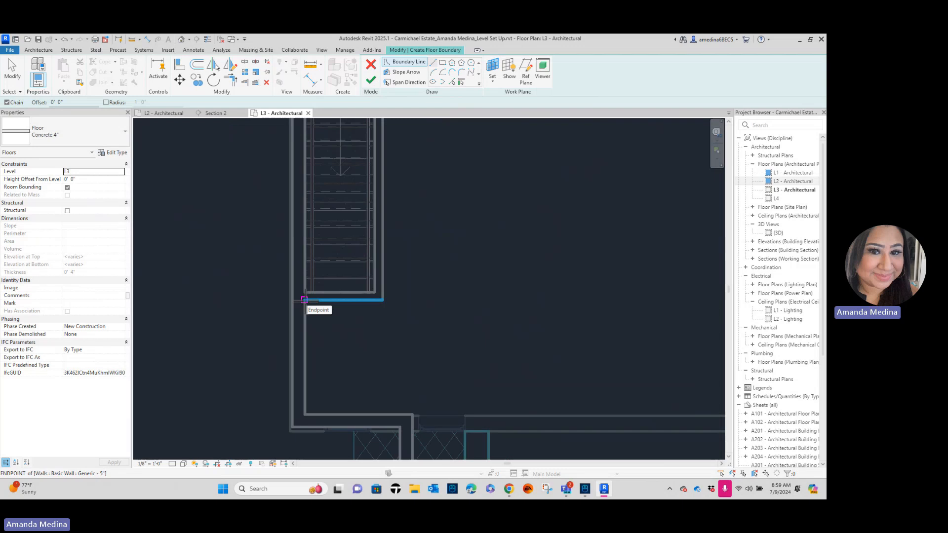
click(305, 299)
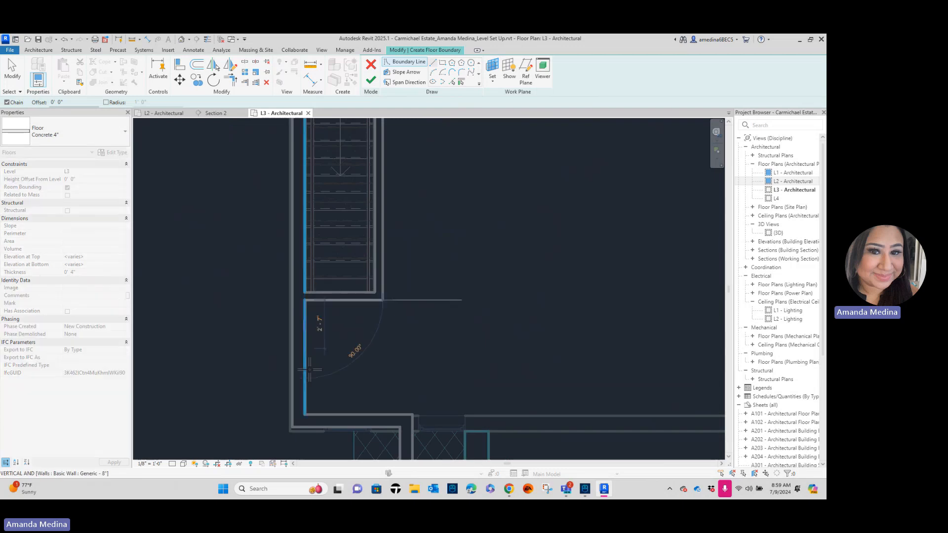
click(305, 414)
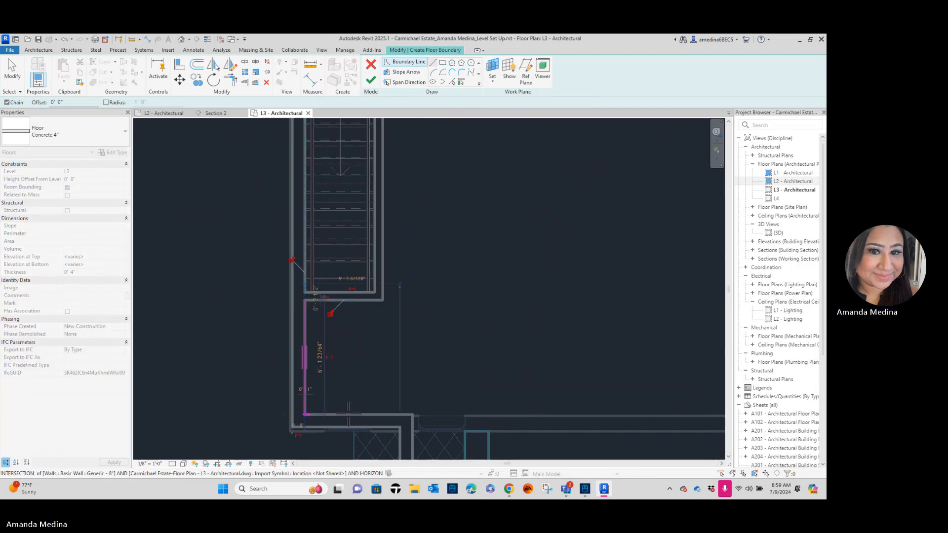
Continue the boundary along the wing's south wall and around its projecting bay to the east wall's inner face.
scroll(573, 434, down, 2)
middle_drag(574, 434, 406, 400)
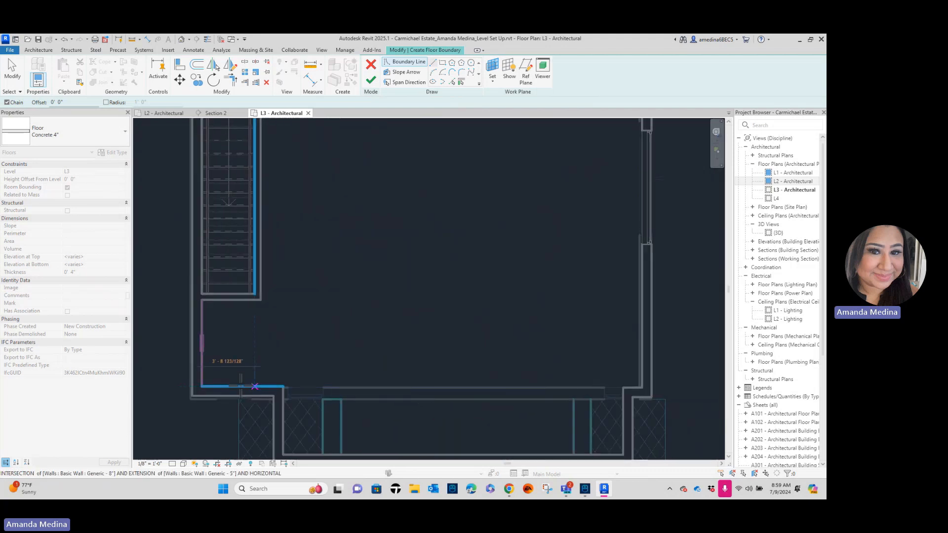
middle_drag(309, 386, 332, 340)
click(647, 405)
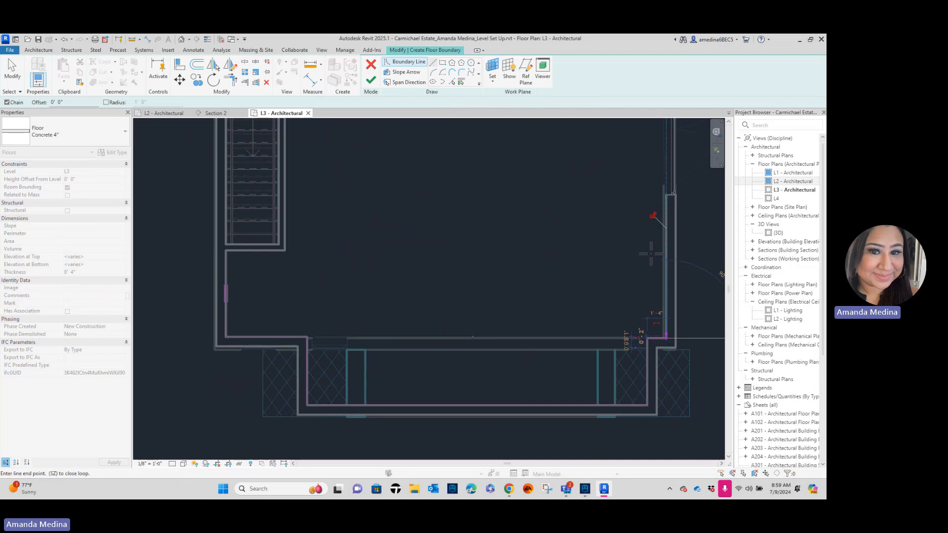
Continue the boundary up the wing's east wall, along its north wall, down its west wall to the straight stair's top riser, and across that riser.
scroll(646, 338, down, 1)
middle_drag(660, 367, 637, 414)
scroll(637, 414, down, 2)
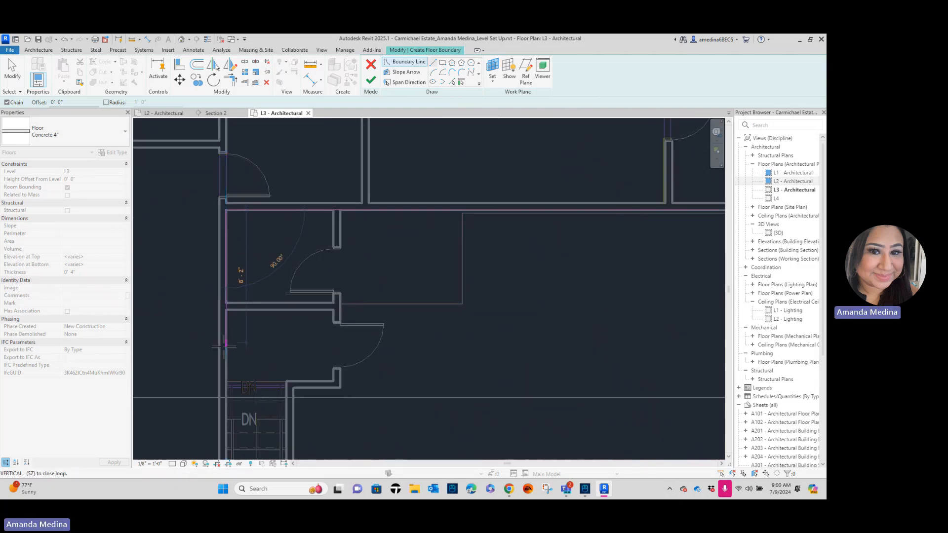
scroll(243, 407, up, 3)
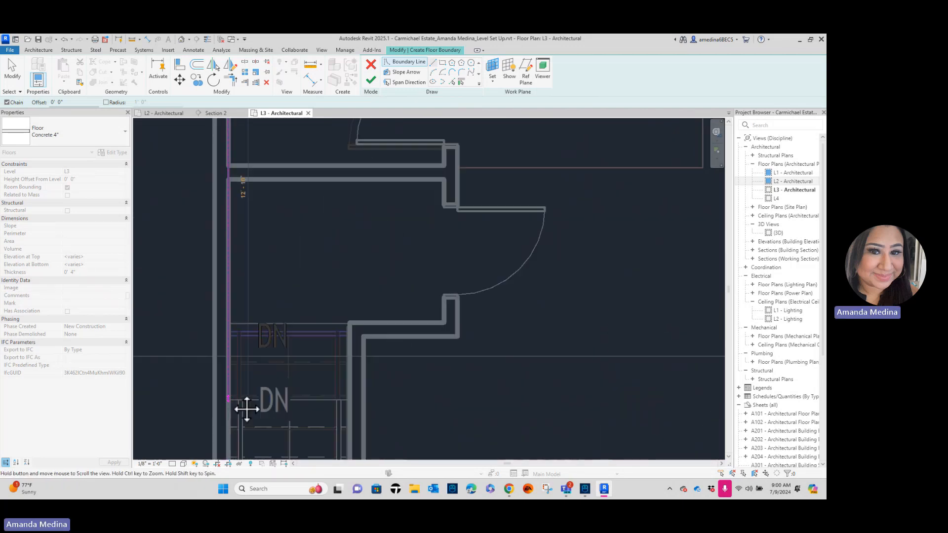
click(230, 379)
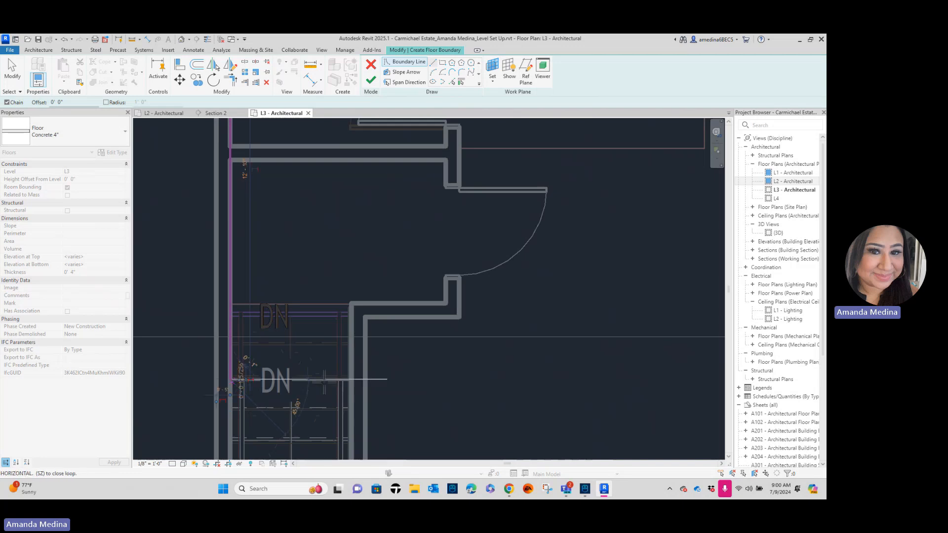
click(351, 381)
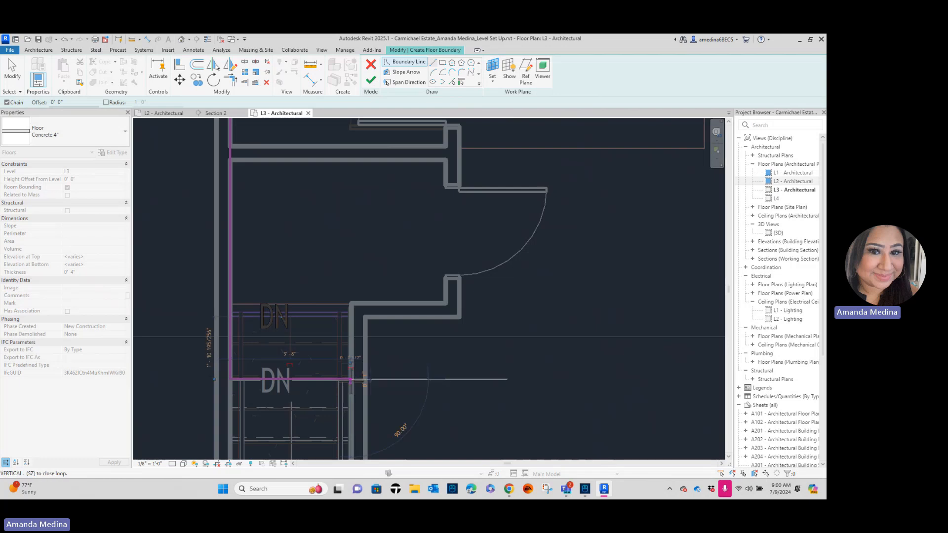
Continue the floor boundary down the east side of the straight stair and across its foot to the wing's west wall.
scroll(354, 419, down, 2)
middle_drag(371, 412, 388, 234)
scroll(377, 368, down, 2)
middle_drag(385, 380, 379, 290)
scroll(379, 289, down, 1)
scroll(383, 355, down, 2)
middle_drag(387, 417, 383, 274)
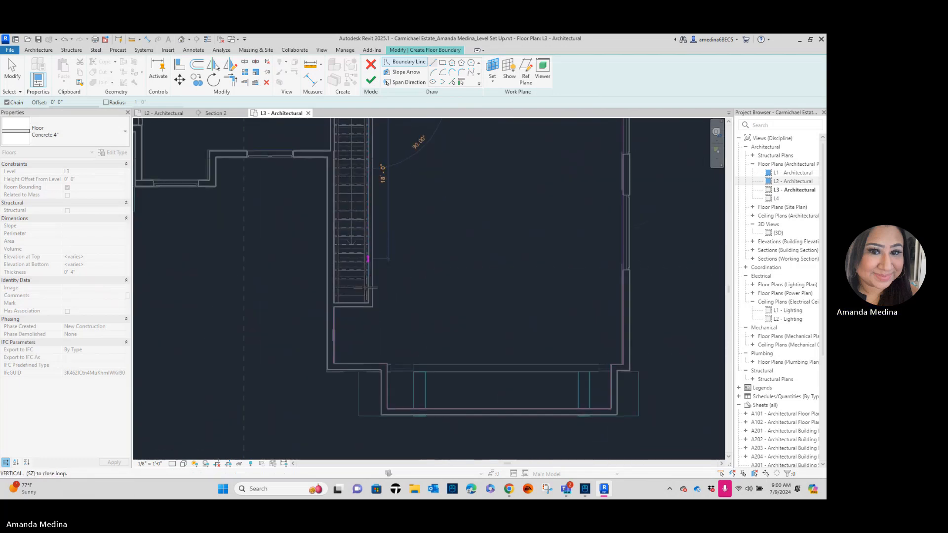
scroll(365, 299, up, 4)
click(380, 309)
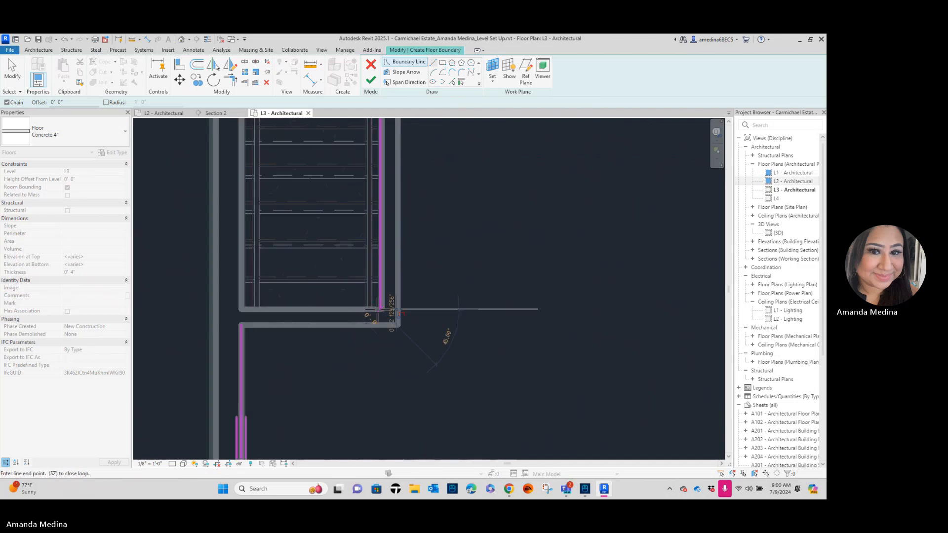
click(243, 310)
key(Escape)
key(Escape)
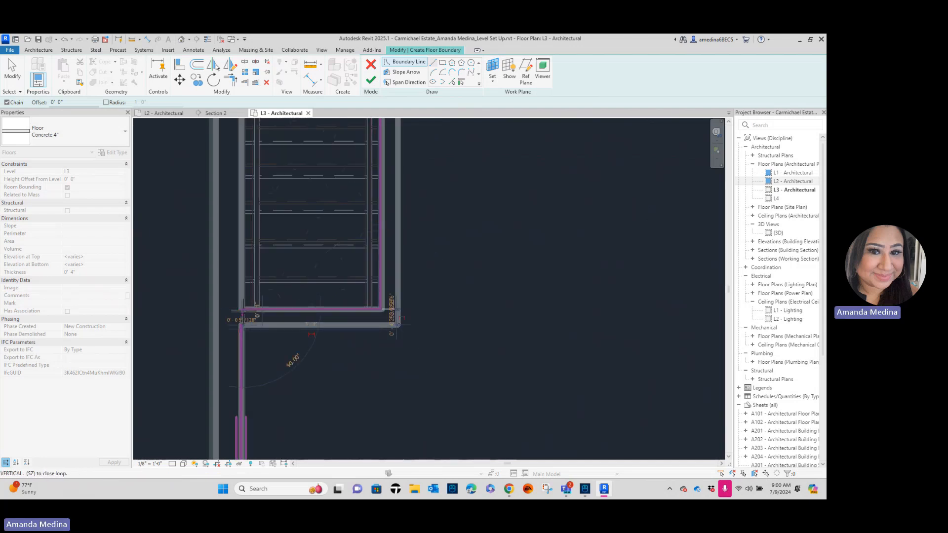
Stretch the west wall's boundary line up to the stair-foot corner to close the floor loop.
click(243, 330)
drag(243, 330, 241, 311)
scroll(499, 277, down, 8)
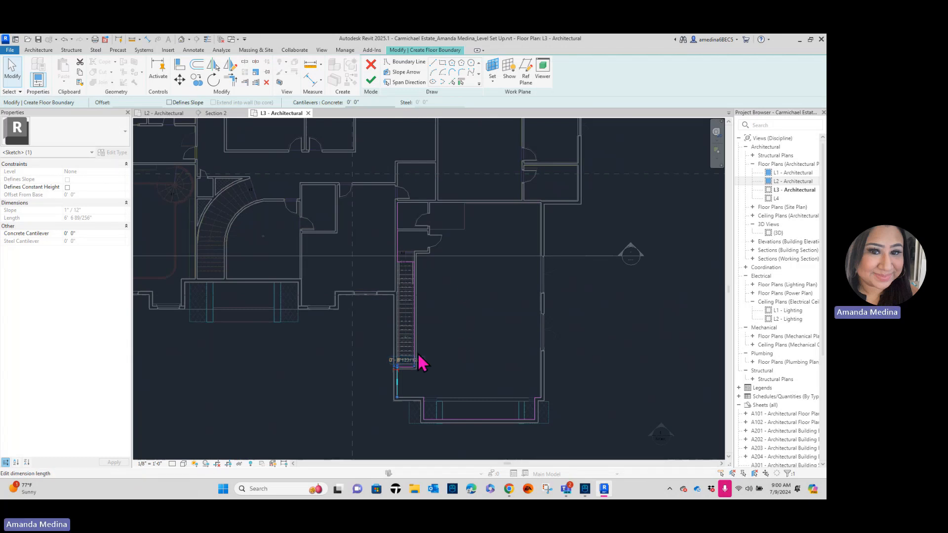
Finish the southeast wing's L3 floor without attaching the walls below to it, and deselect the floor.
scroll(424, 374, up, 4)
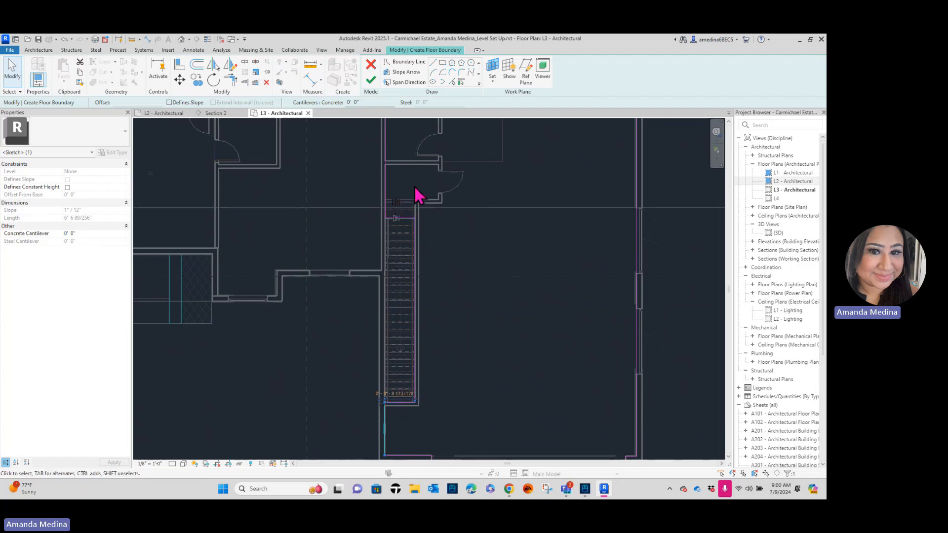
scroll(415, 197, up, 3)
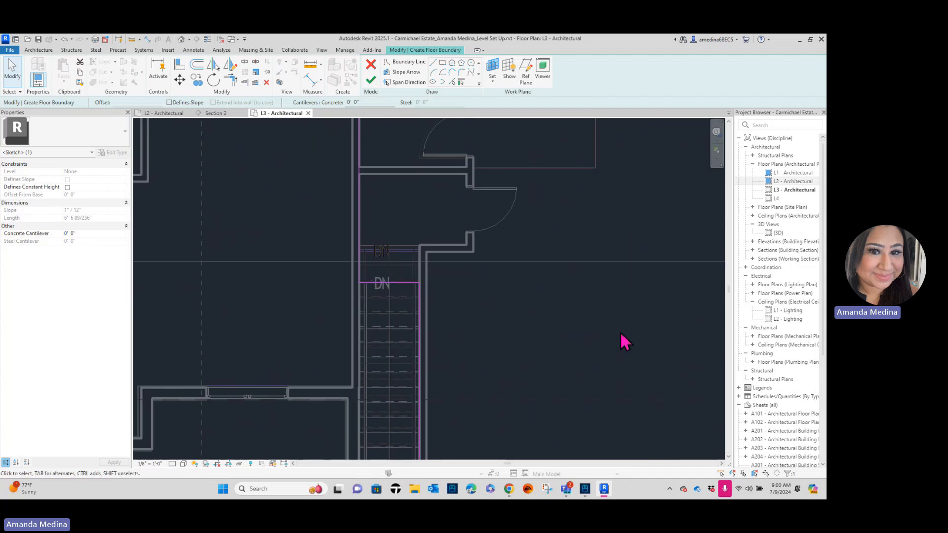
scroll(606, 393, down, 3)
middle_drag(609, 390, 459, 291)
scroll(423, 341, down, 4)
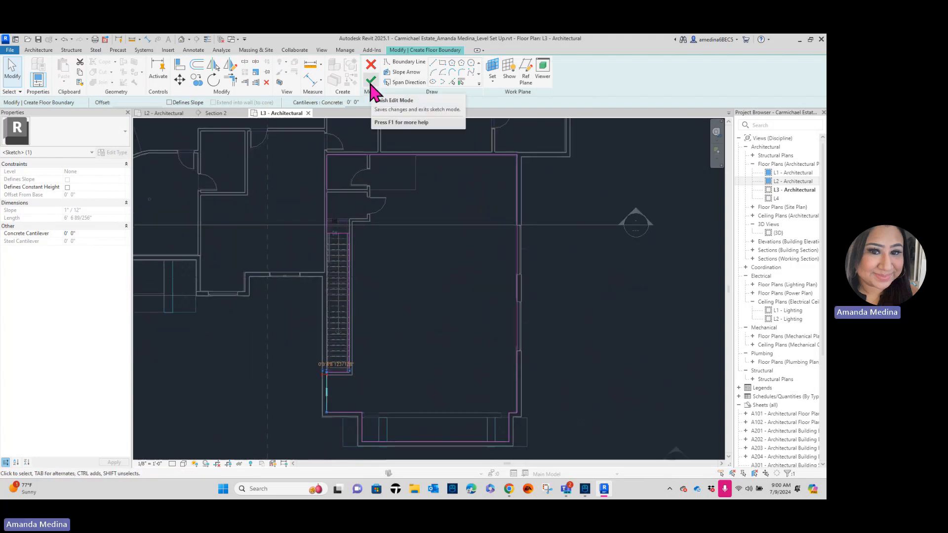
click(371, 84)
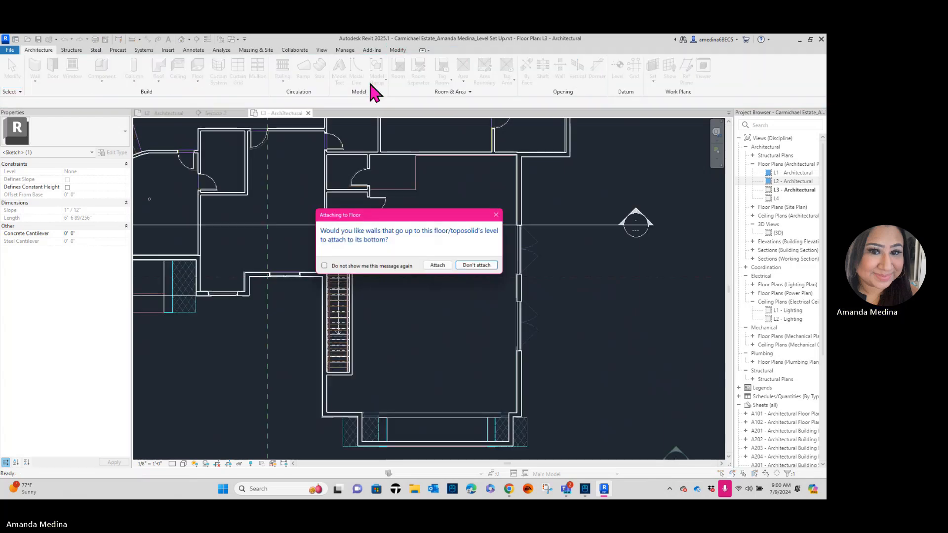
click(475, 267)
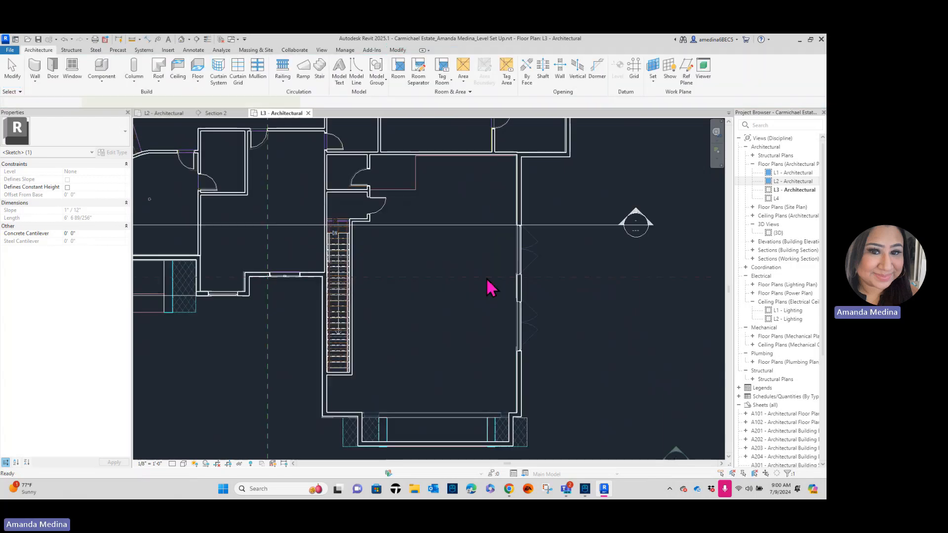
click(612, 346)
Delete Section 2 from the L3 plan, accepting the removal of its view.
scroll(612, 348, down, 5)
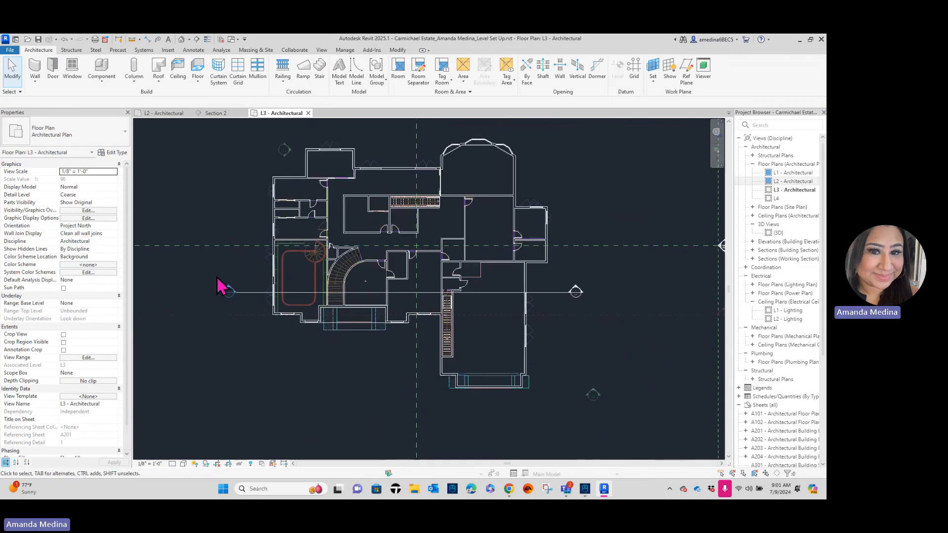
click(256, 302)
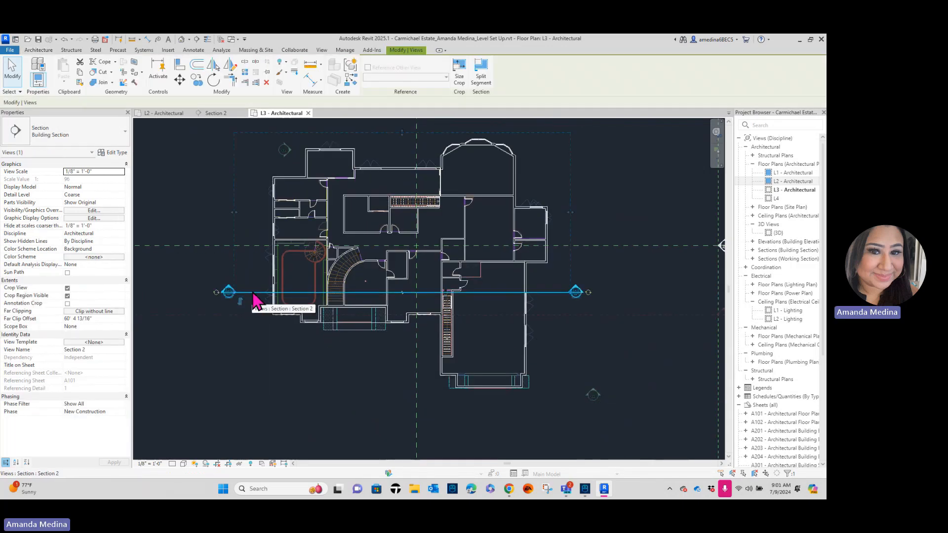
key(Delete)
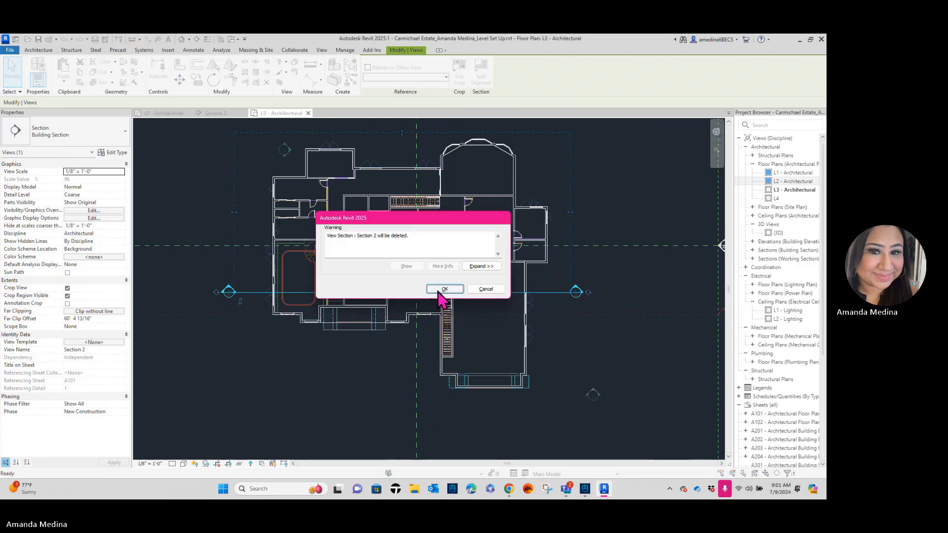
click(440, 295)
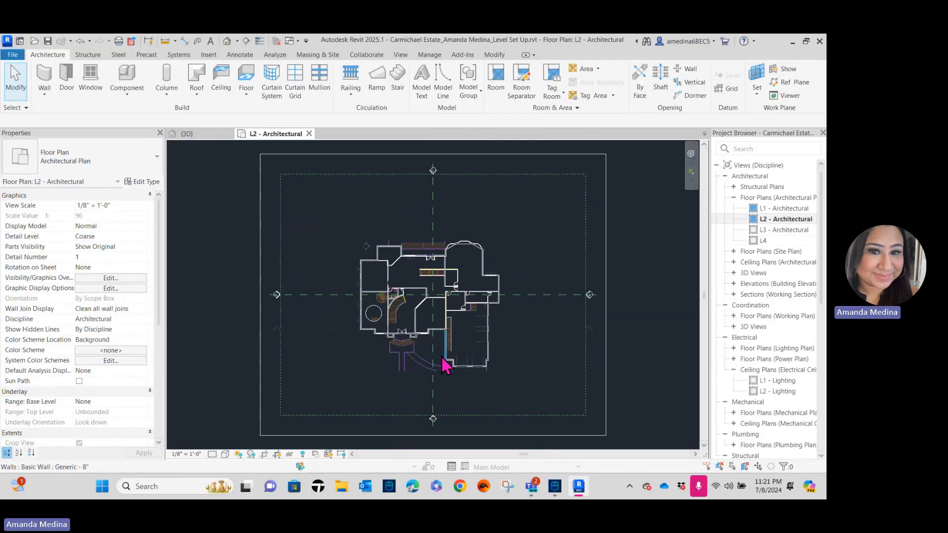
Open the South elevation view from its marker below the house in the L2 plan.
scroll(444, 365, up, 3)
middle_drag(523, 232, 540, 276)
scroll(540, 275, up, 1)
scroll(504, 324, down, 3)
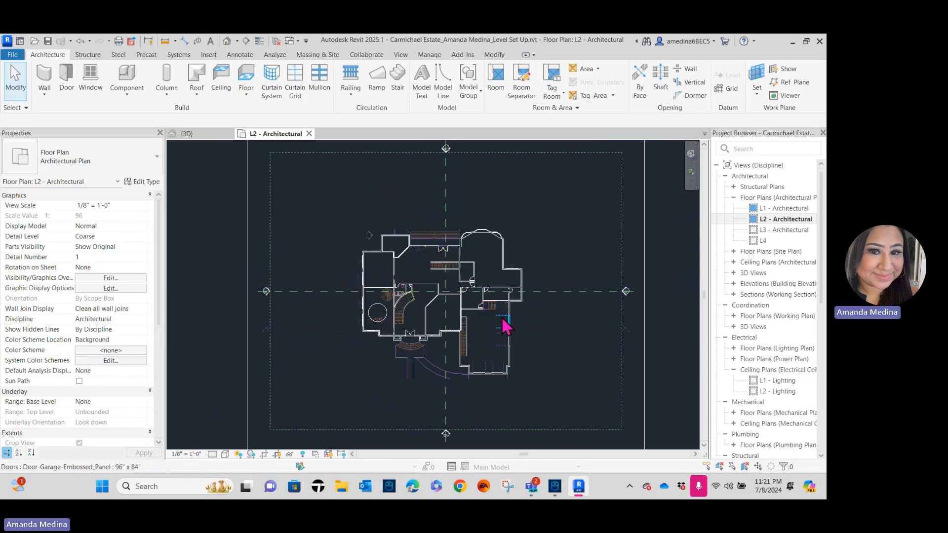
scroll(444, 401, up, 4)
scroll(447, 402, up, 2)
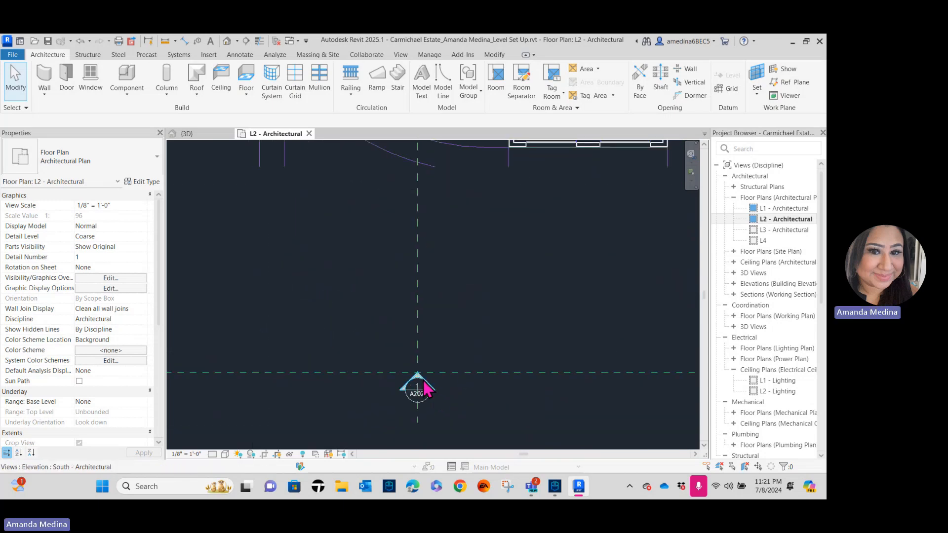
click(426, 390)
right_click(424, 389)
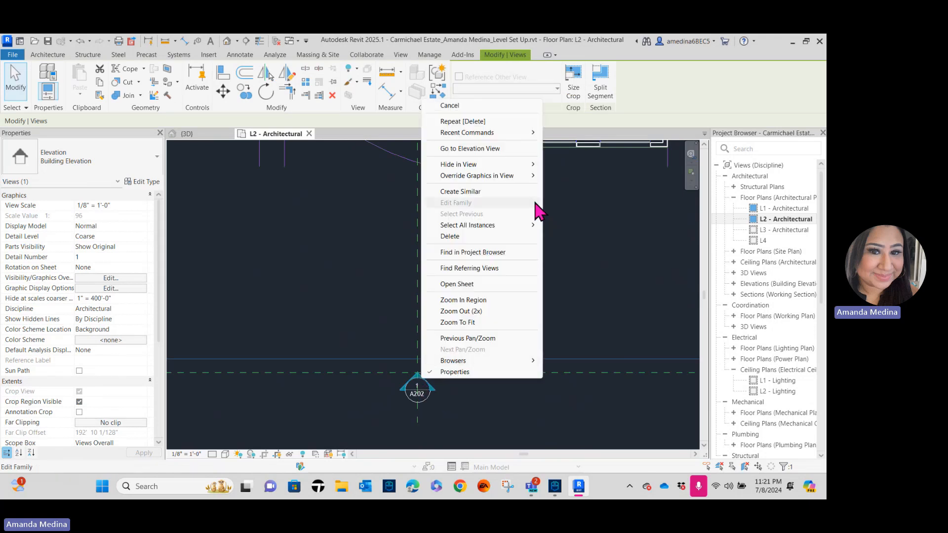
click(509, 149)
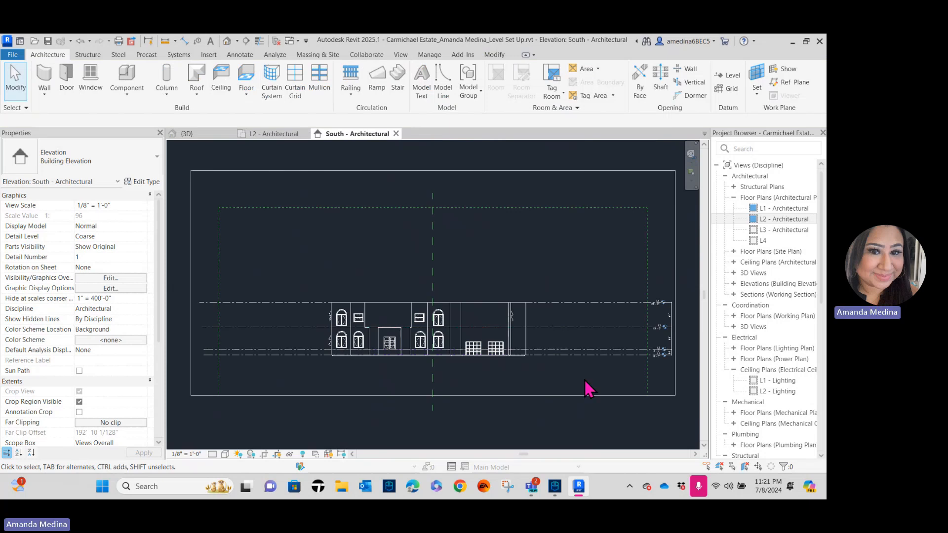
Examine the L1 to L4 level elevations and the dimensioned heights between them in the South elevation.
mouse_move(588, 393)
middle_down()
mouse_move(526, 400)
mouse_move(539, 398)
middle_up()
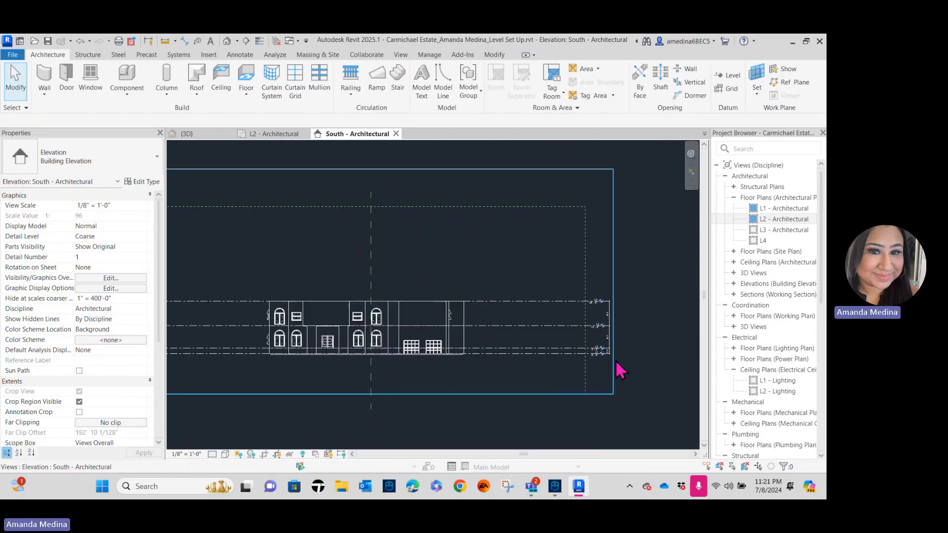
scroll(628, 364, up, 2)
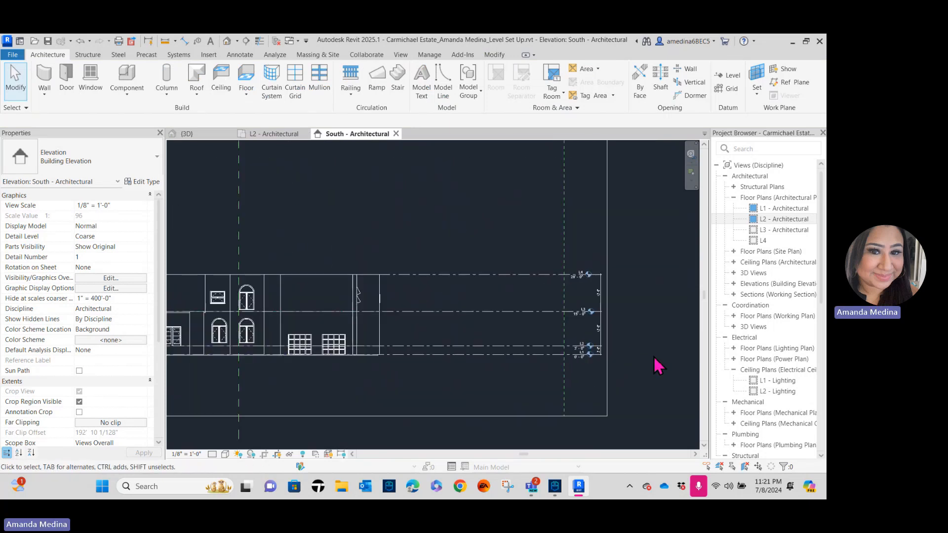
scroll(659, 367, up, 1)
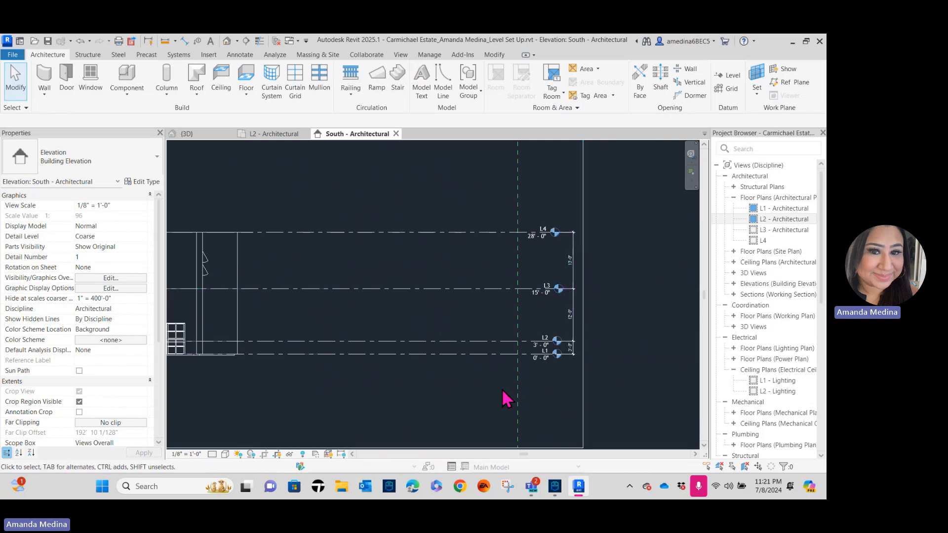
scroll(479, 389, up, 2)
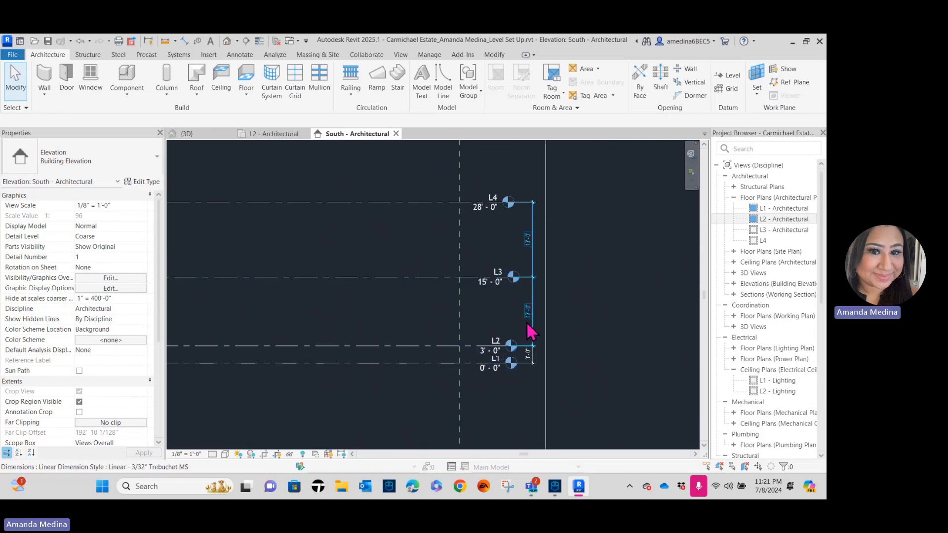
scroll(380, 301, down, 5)
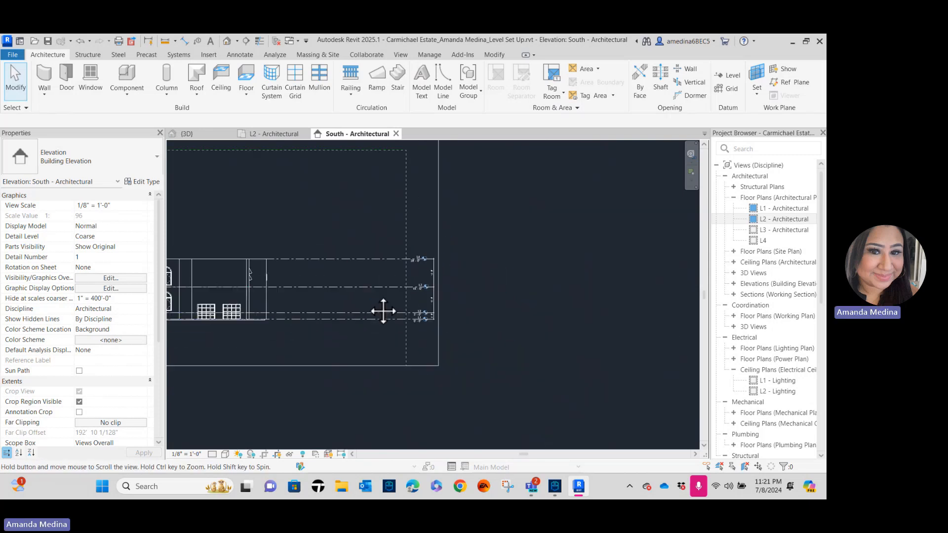
middle_drag(381, 311, 683, 323)
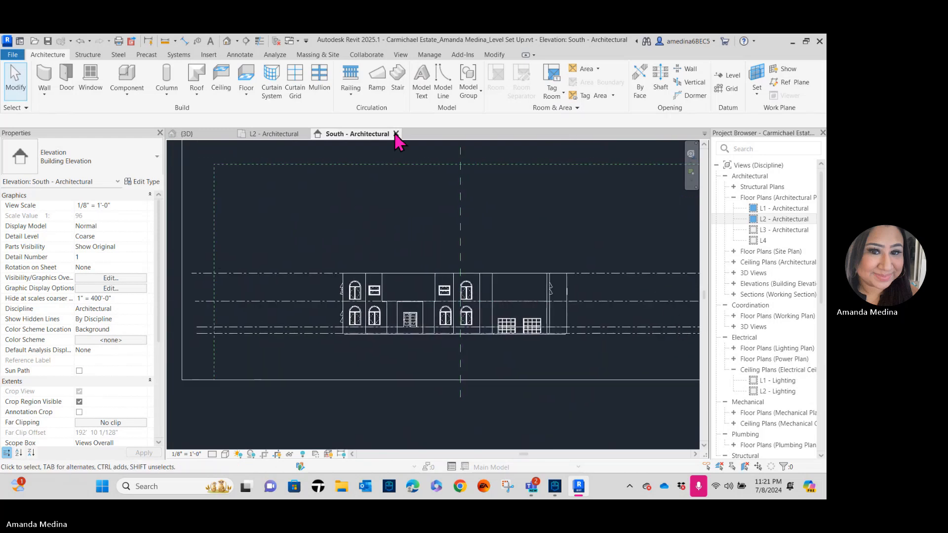
Return to the L2 architectural plan and examine the straight stair drawn in the linked CAD plan between the two parallel walls.
click(272, 137)
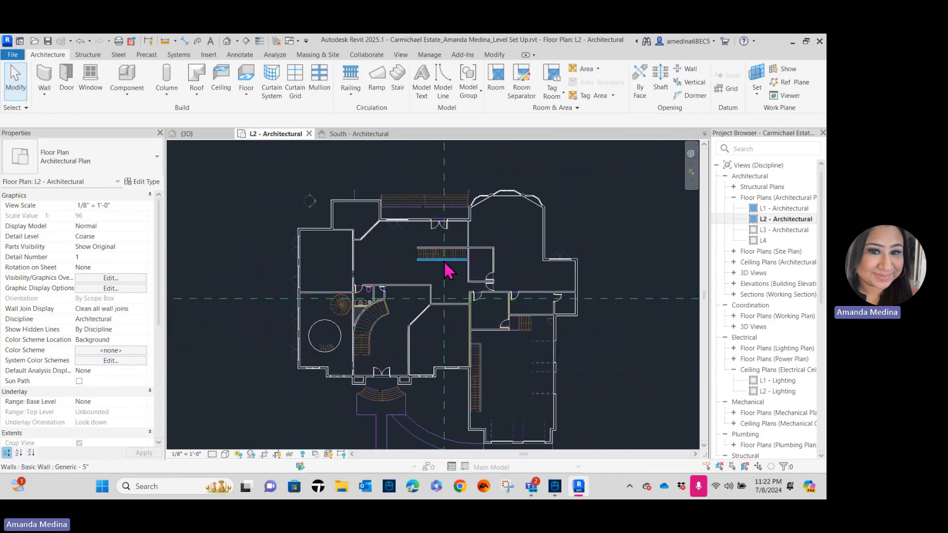
scroll(448, 271, up, 5)
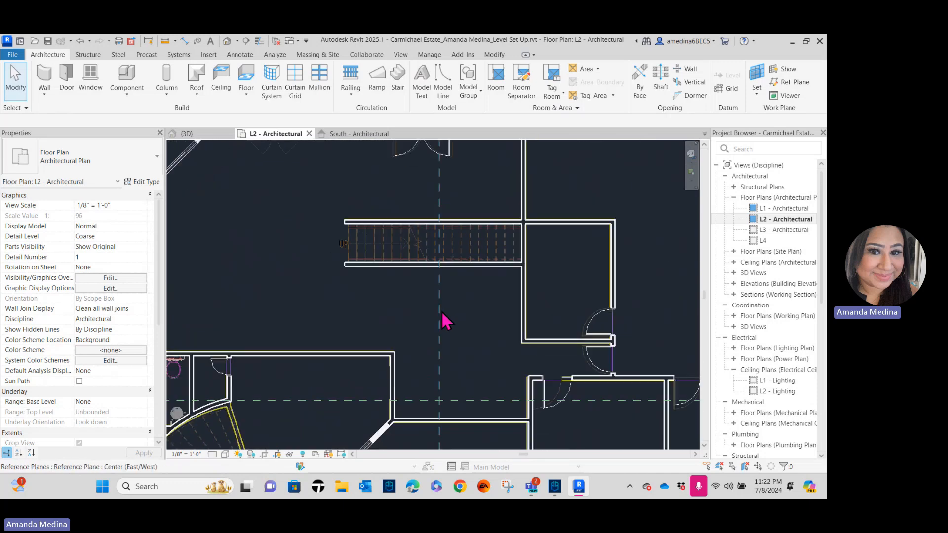
scroll(445, 315, down, 3)
middle_drag(462, 337, 455, 284)
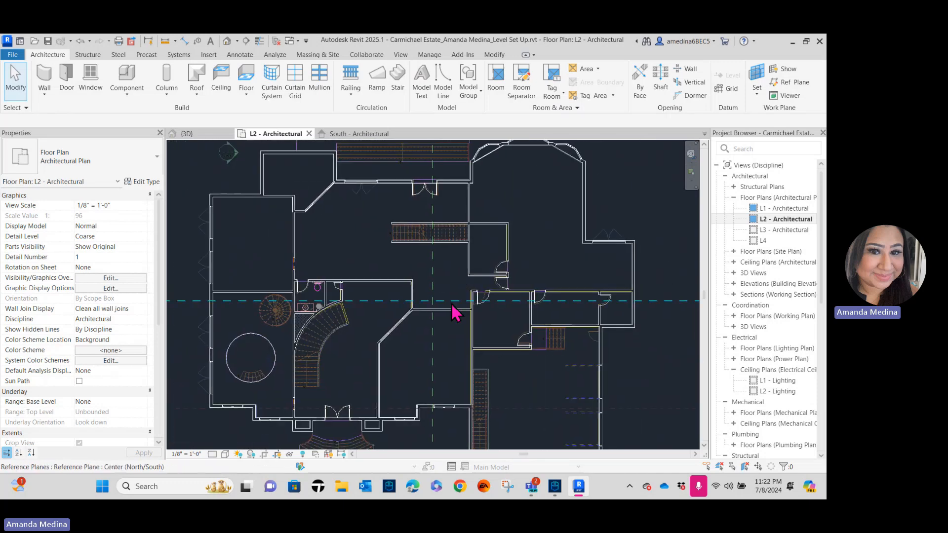
middle_drag(457, 335, 455, 312)
scroll(455, 313, down, 2)
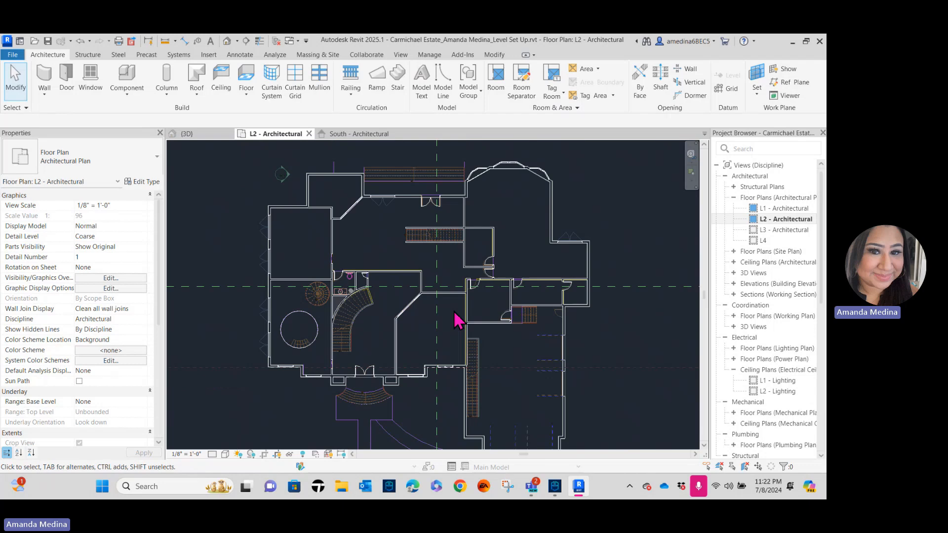
middle_drag(499, 342, 508, 328)
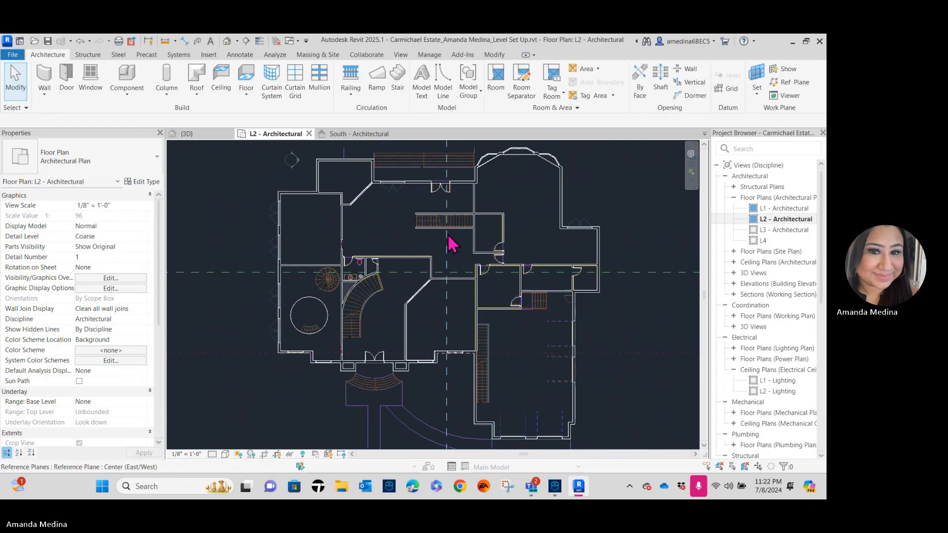
scroll(469, 233, up, 1)
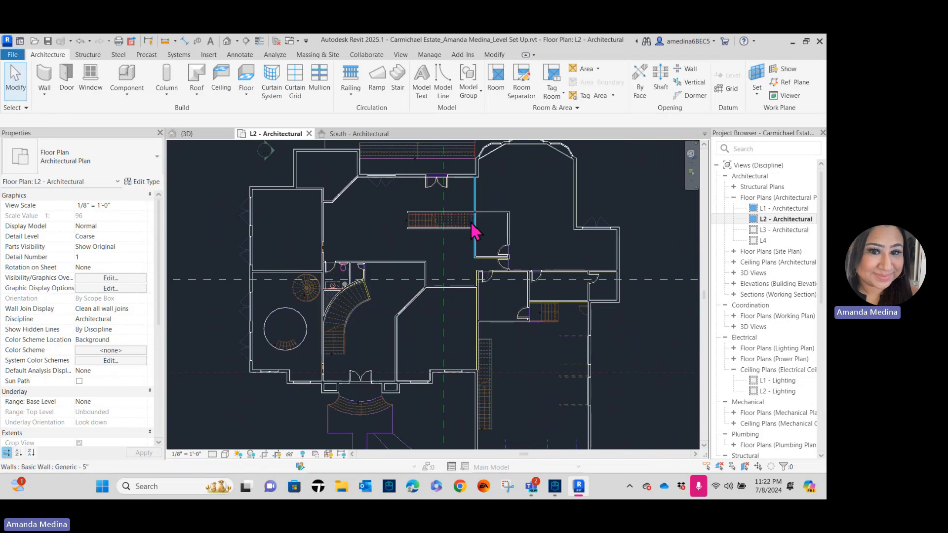
scroll(460, 229, up, 5)
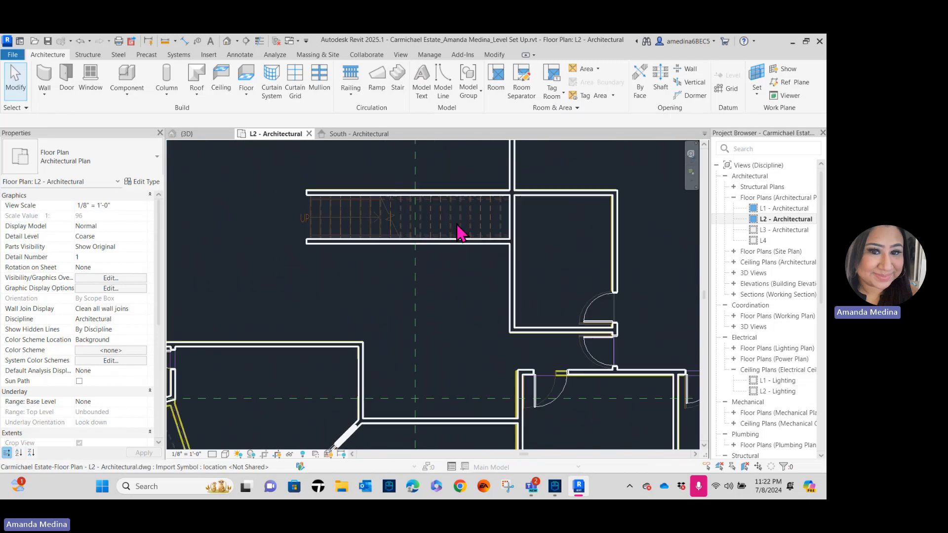
scroll(296, 209, up, 1)
middle_drag(326, 220, 318, 258)
scroll(430, 212, up, 3)
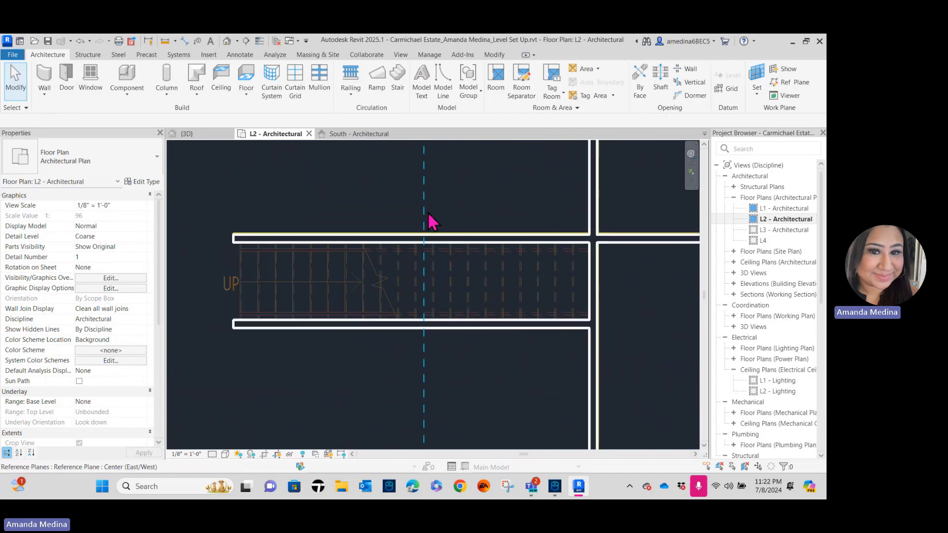
mouse_move(443, 228)
middle_down()
mouse_move(447, 205)
mouse_move(437, 225)
middle_up()
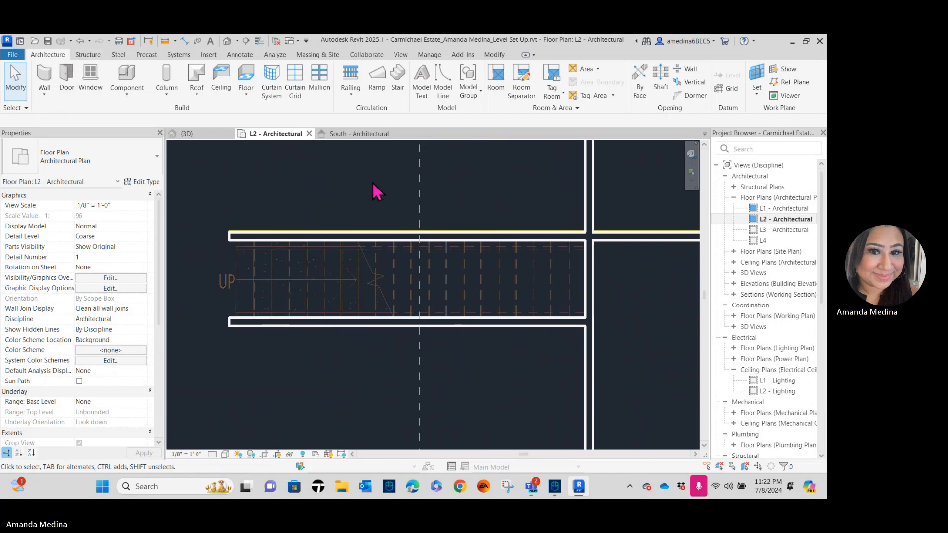
Start a centred straight stair run in the L2 plan using the Assembled Stair type 7" max riser 11" tread.
click(399, 91)
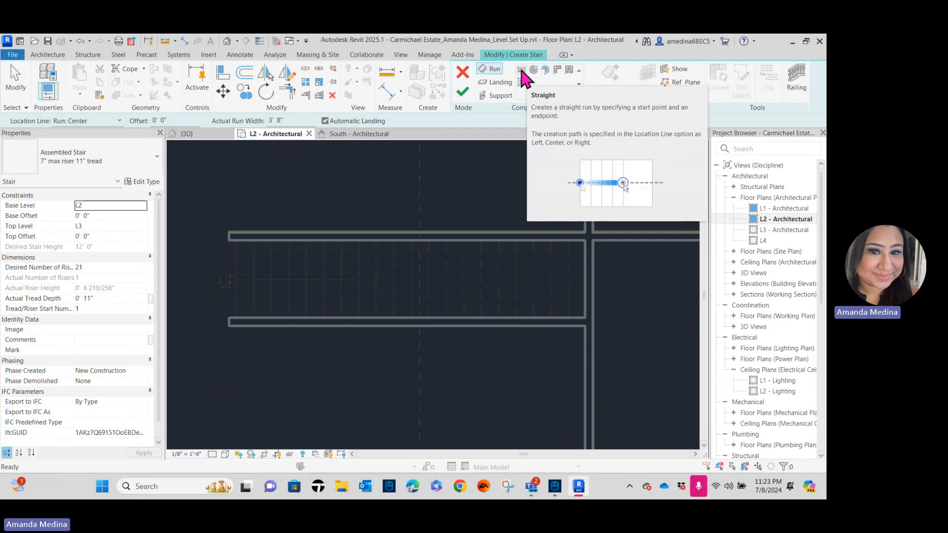
click(557, 75)
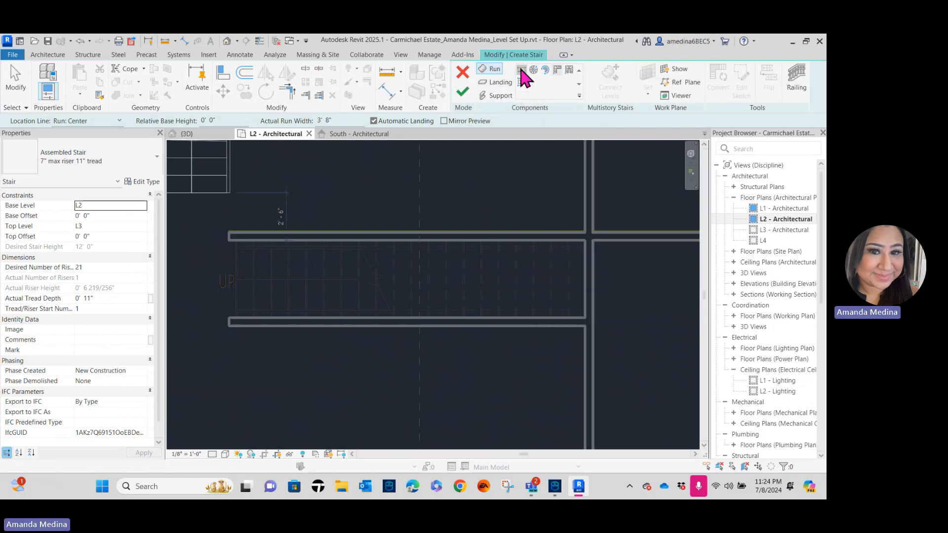
click(522, 72)
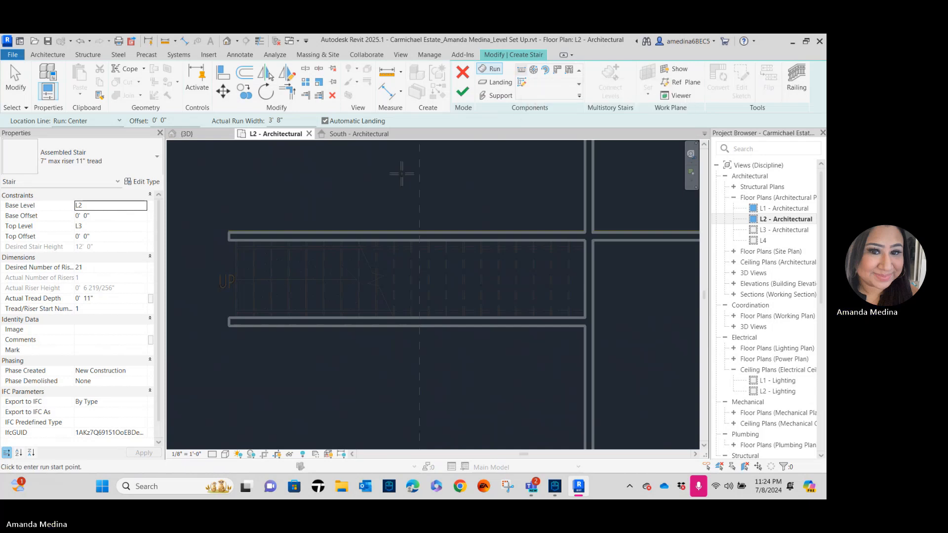
scroll(303, 206, down, 2)
middle_drag(303, 205, 382, 220)
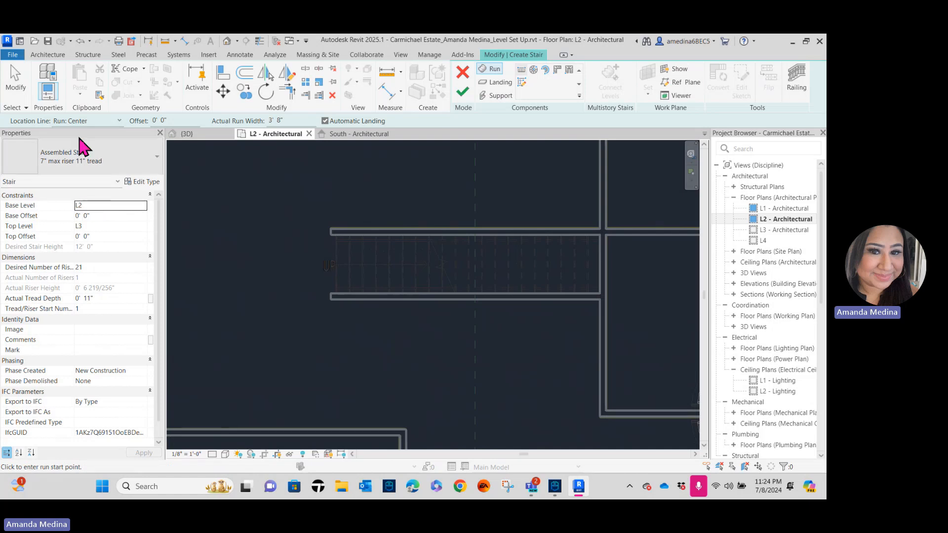
click(114, 167)
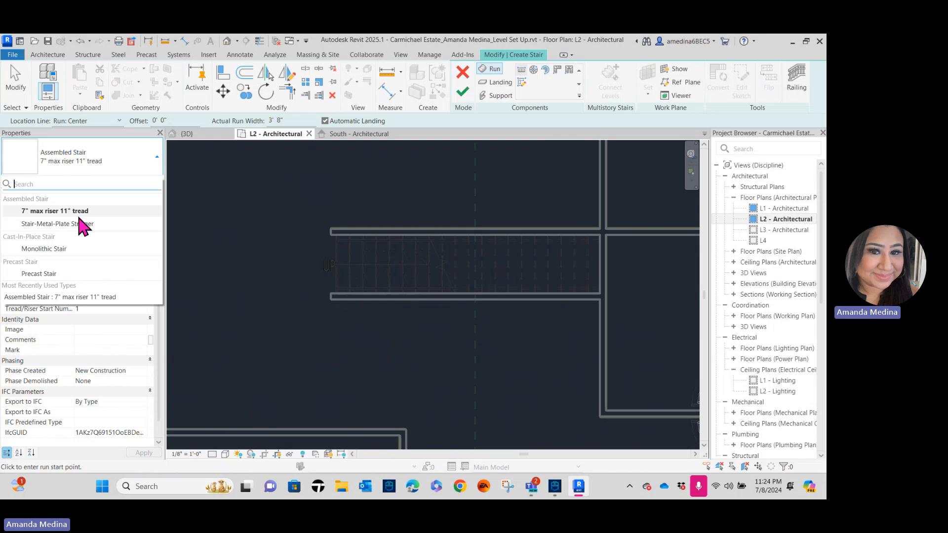
click(79, 218)
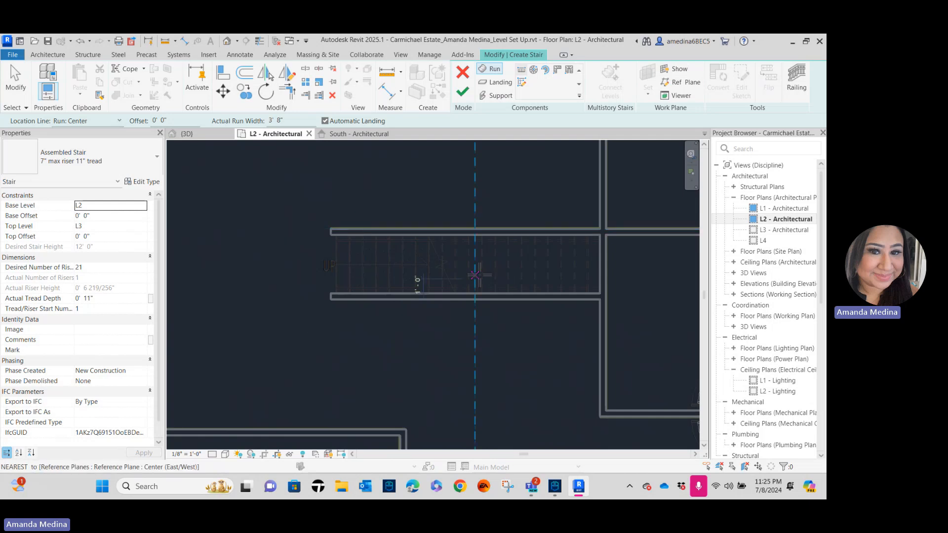
Draw the 21-riser run along the CAD stair's centreline from the endpoint beside UP to the cross wall, and finish the stair.
scroll(373, 278, up, 3)
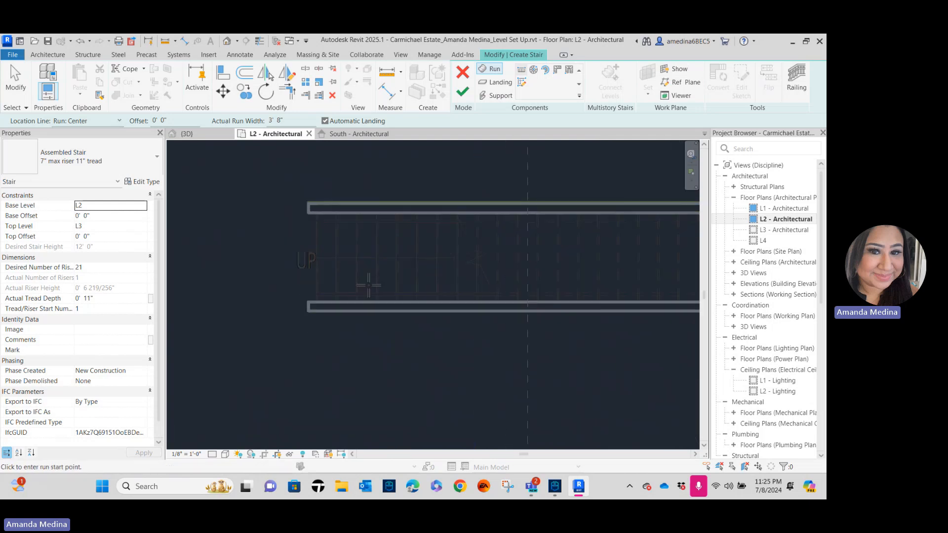
middle_drag(370, 286, 338, 313)
scroll(267, 280, up, 2)
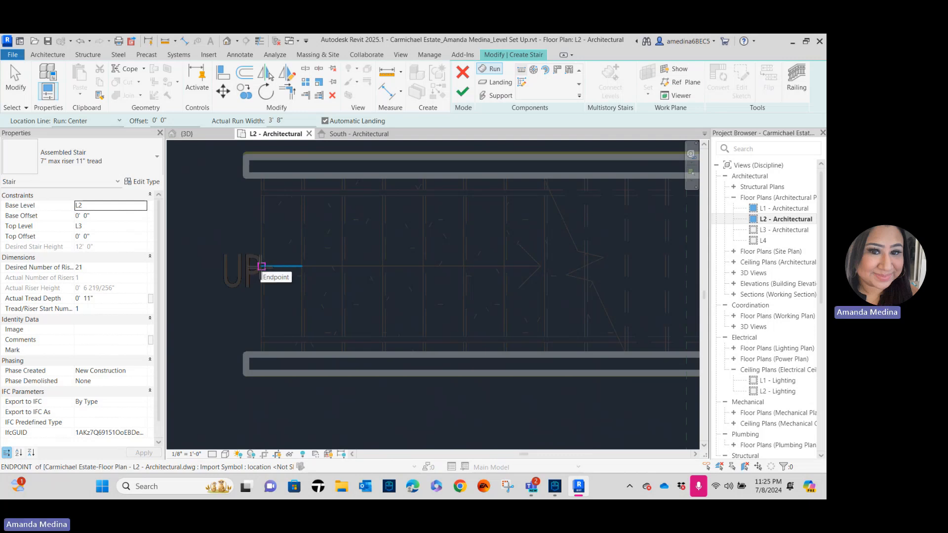
click(262, 267)
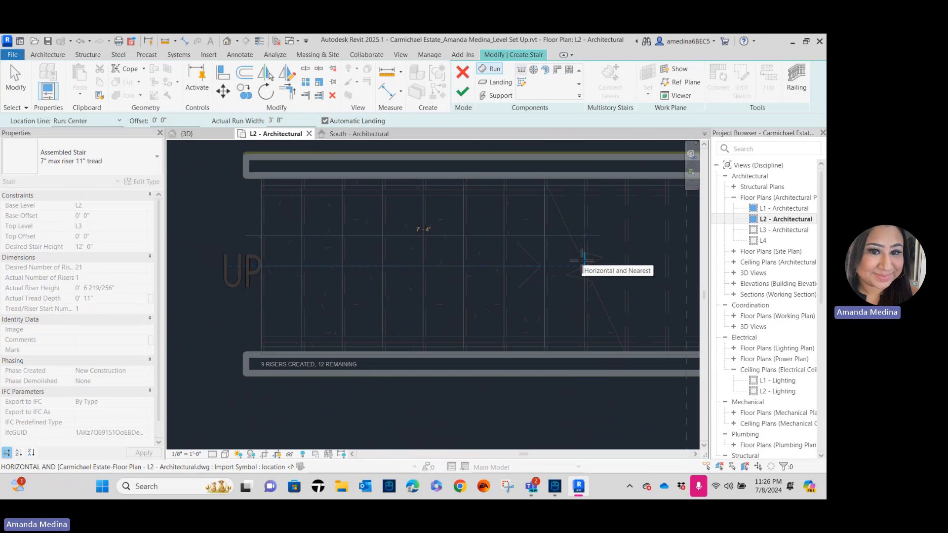
scroll(583, 262, down, 2)
scroll(583, 263, down, 1)
middle_drag(584, 263, 383, 263)
scroll(383, 263, down, 1)
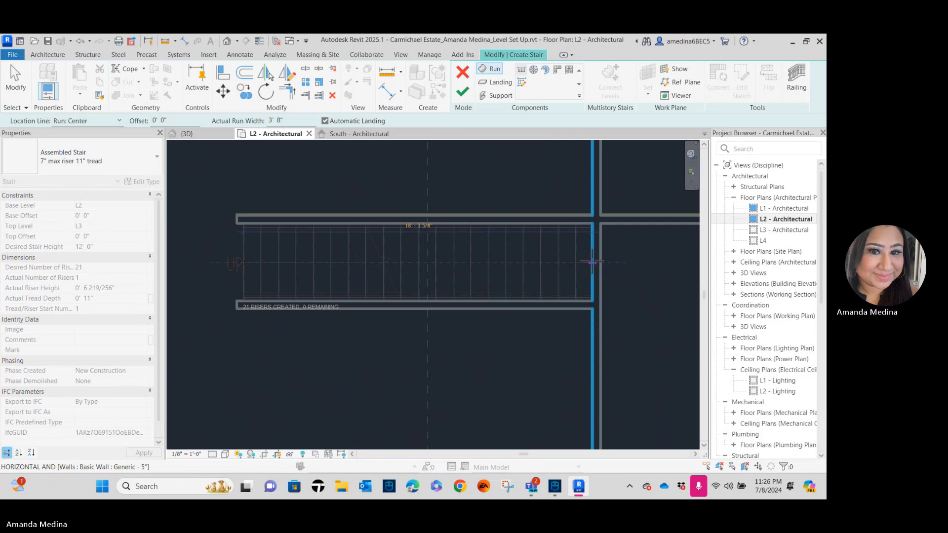
click(592, 262)
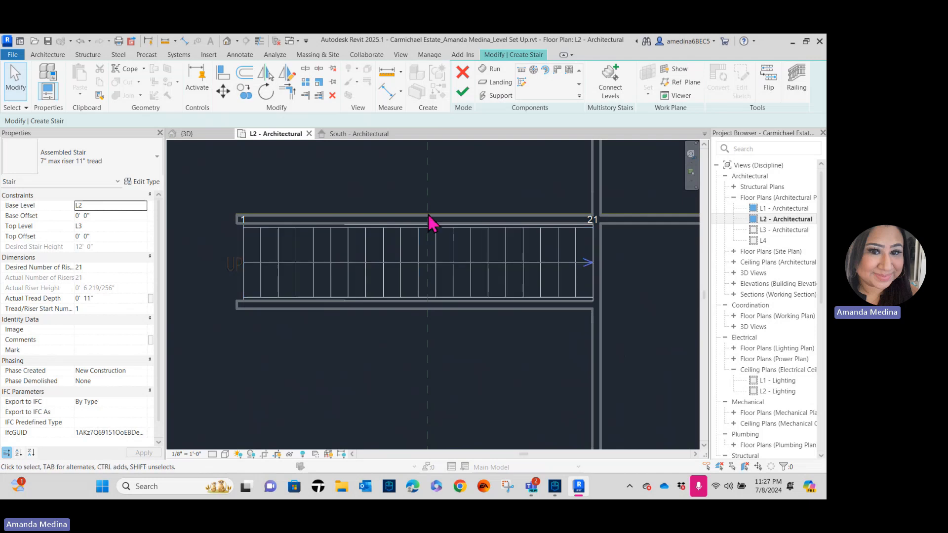
scroll(432, 223, up, 2)
scroll(453, 170, down, 3)
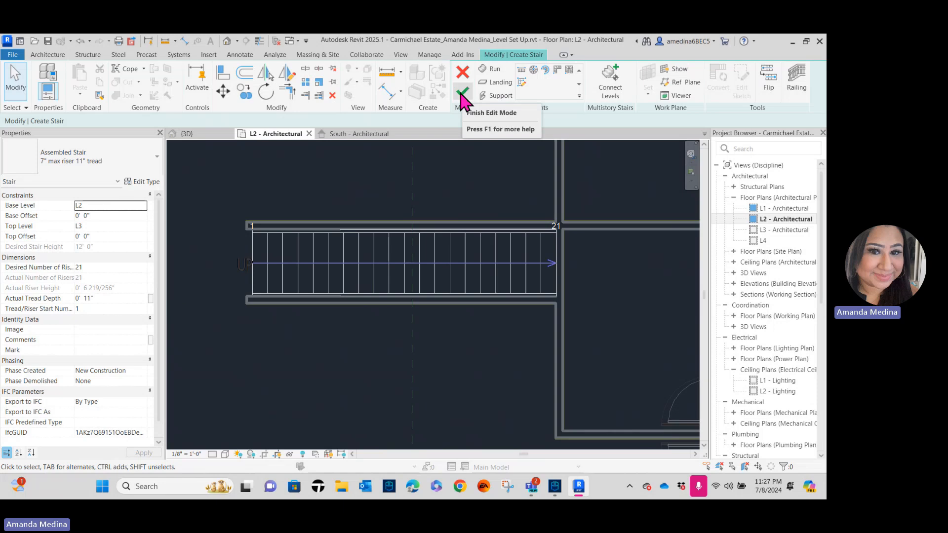
click(462, 94)
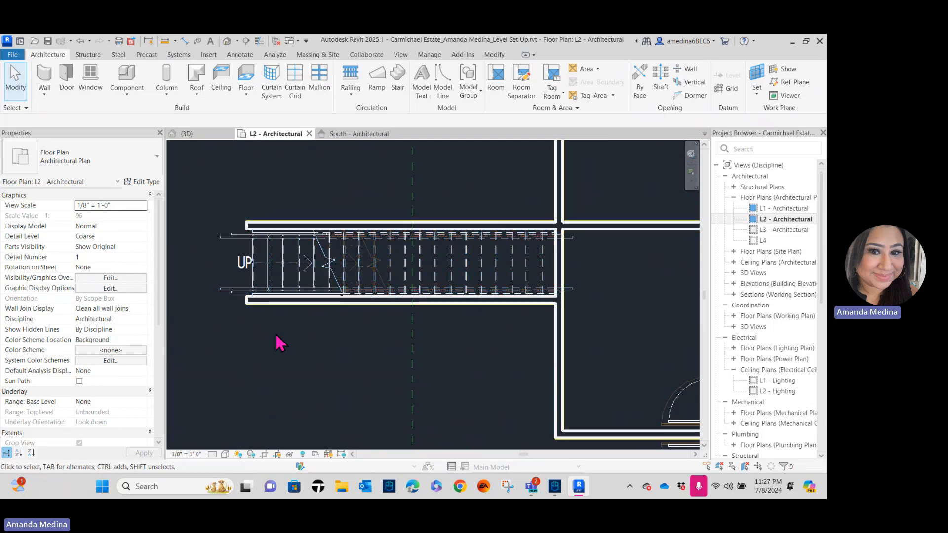
Change both railings of the new stair to the Pipe-Wall Mount type.
click(240, 244)
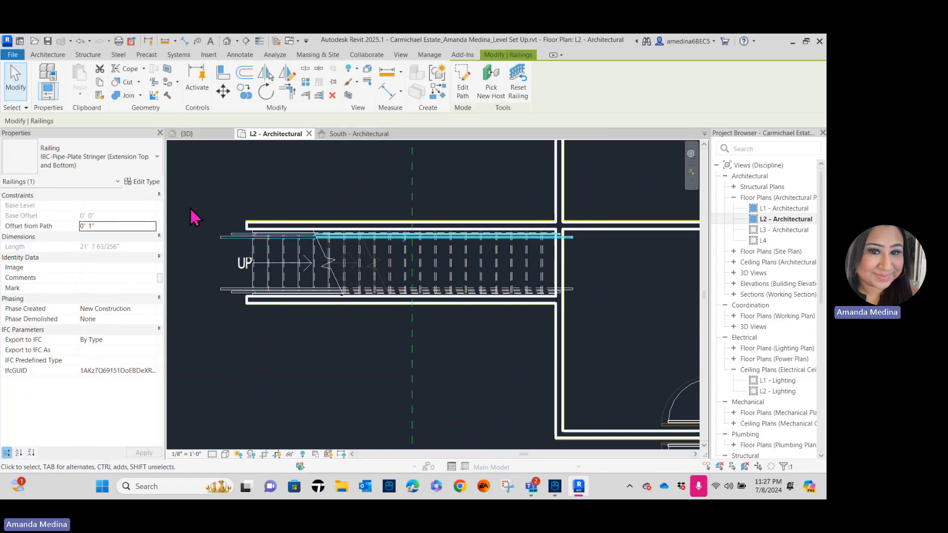
click(102, 173)
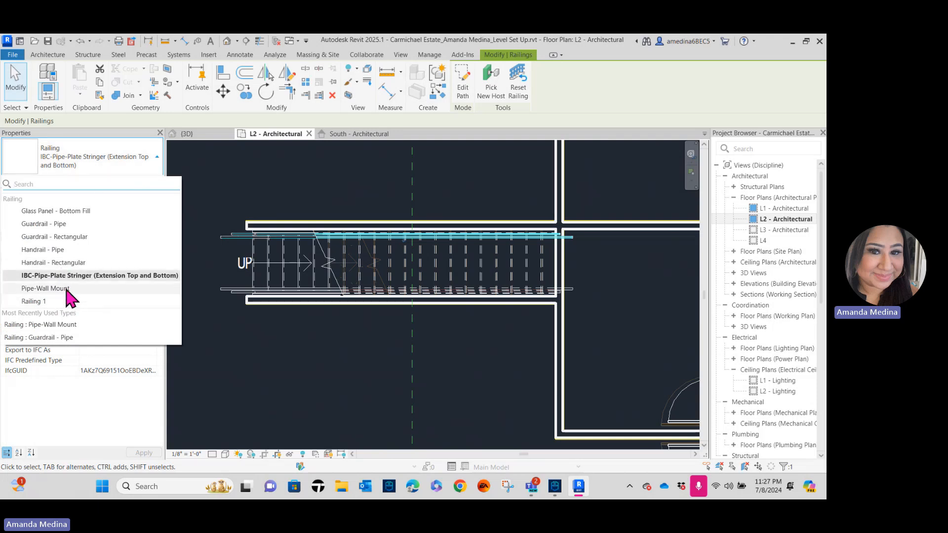
click(46, 288)
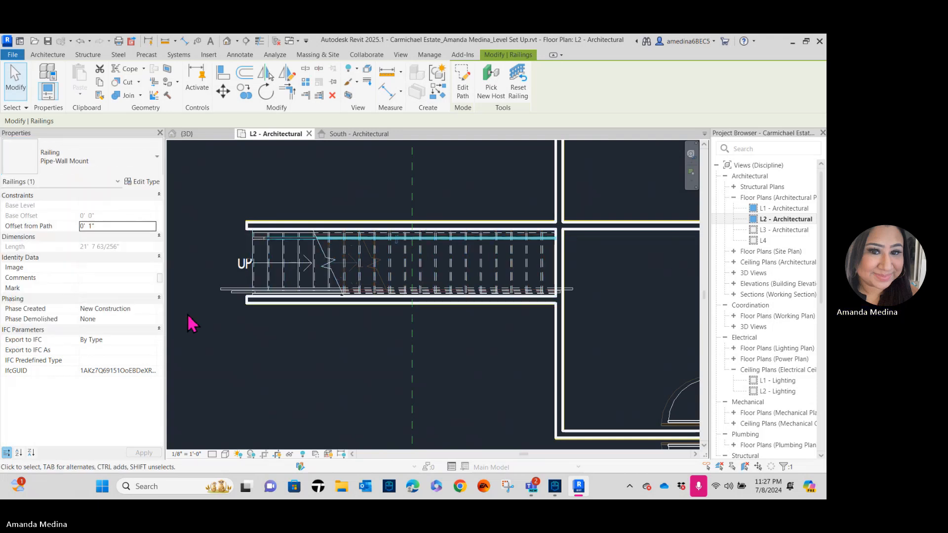
scroll(269, 330, up, 1)
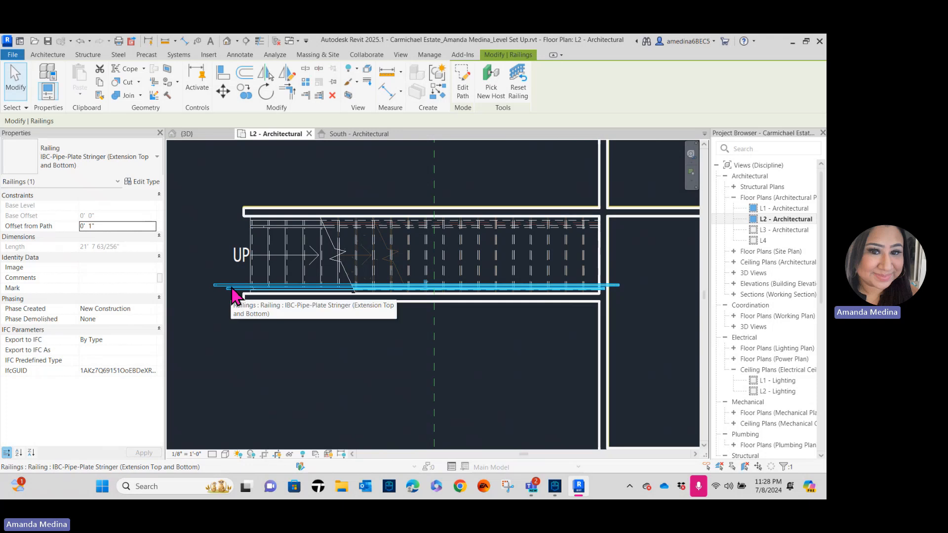
click(233, 289)
click(97, 159)
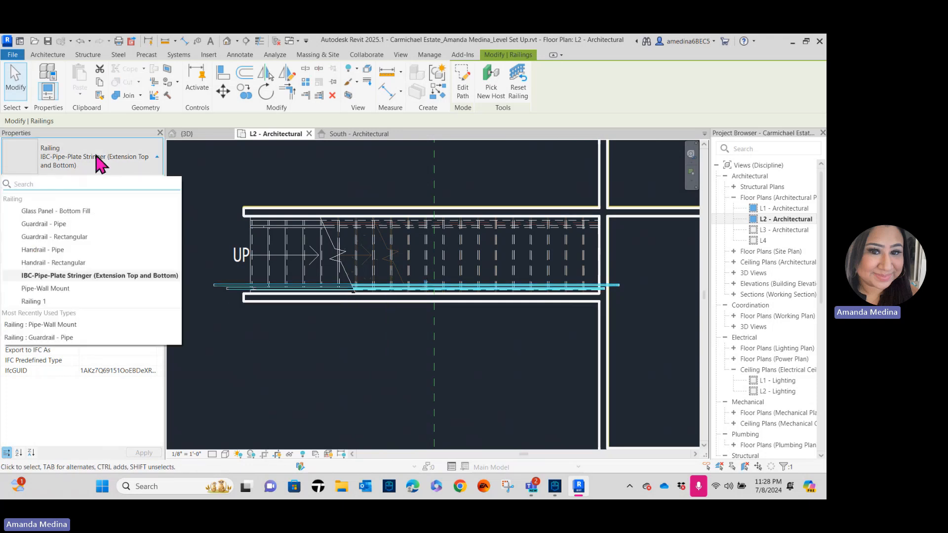
click(64, 290)
click(327, 362)
Create a perspective camera view from L2, with the eye in front of the stair's lower end and the target beyond its upper end.
scroll(327, 362, down, 3)
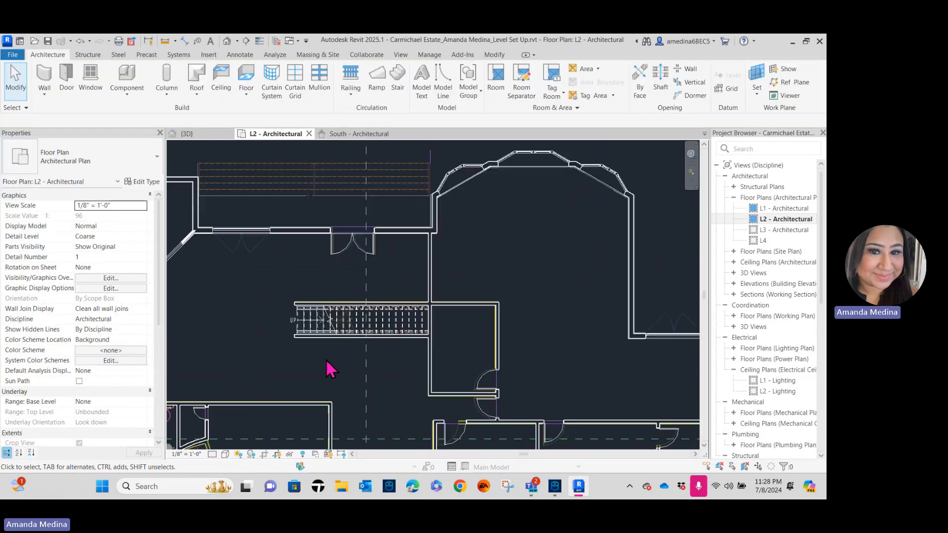
middle_drag(327, 362, 387, 318)
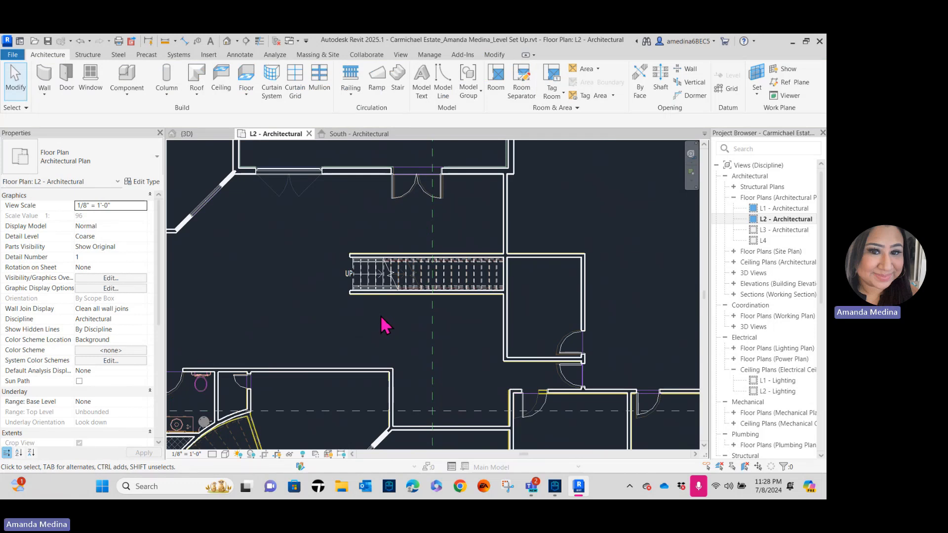
scroll(321, 313, down, 1)
middle_drag(321, 313, 351, 306)
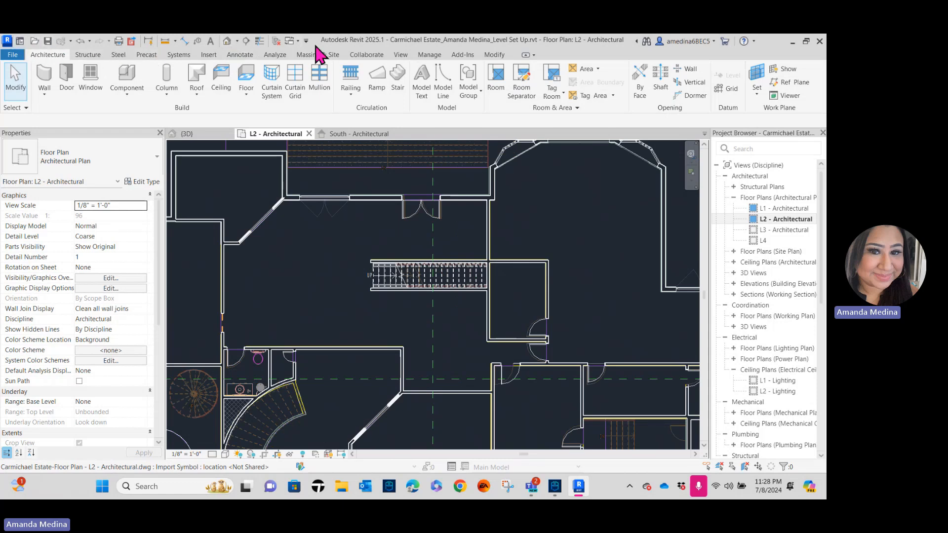
click(238, 42)
click(245, 68)
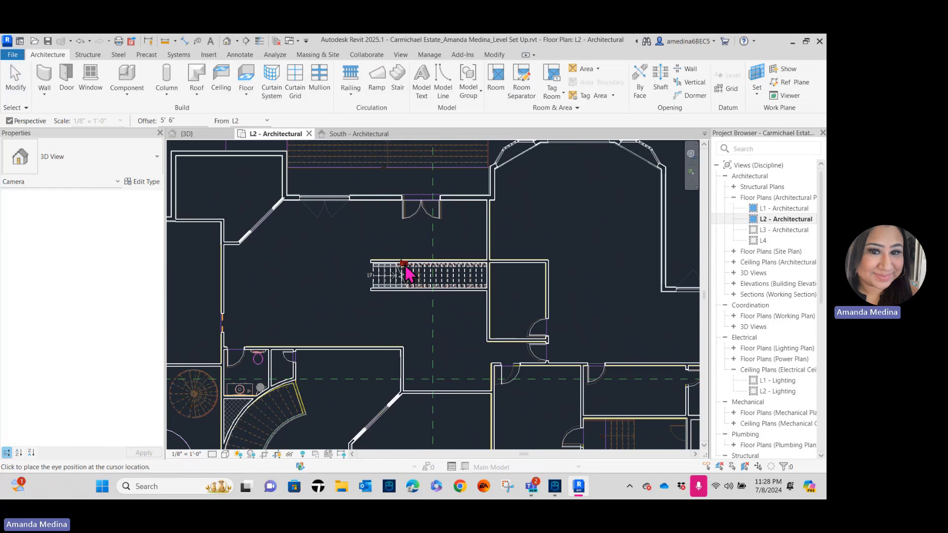
click(300, 277)
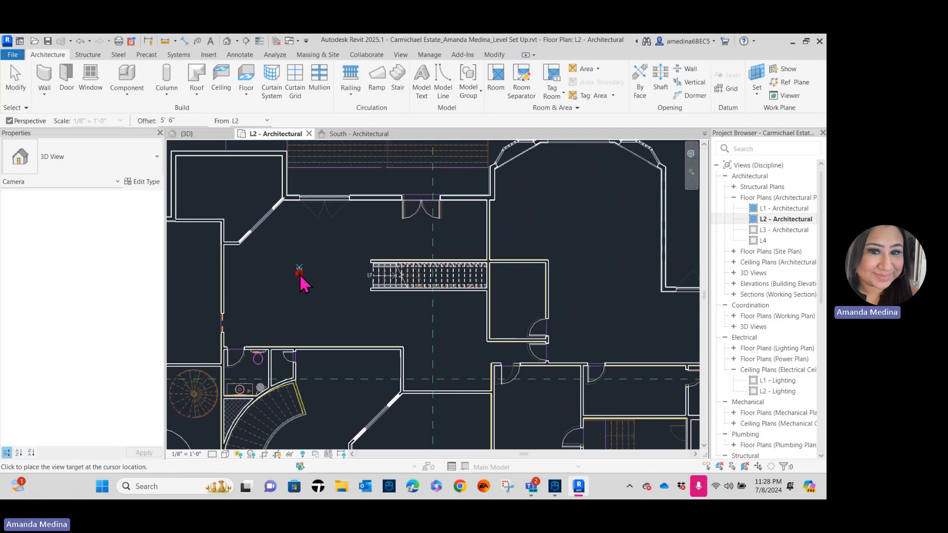
click(525, 274)
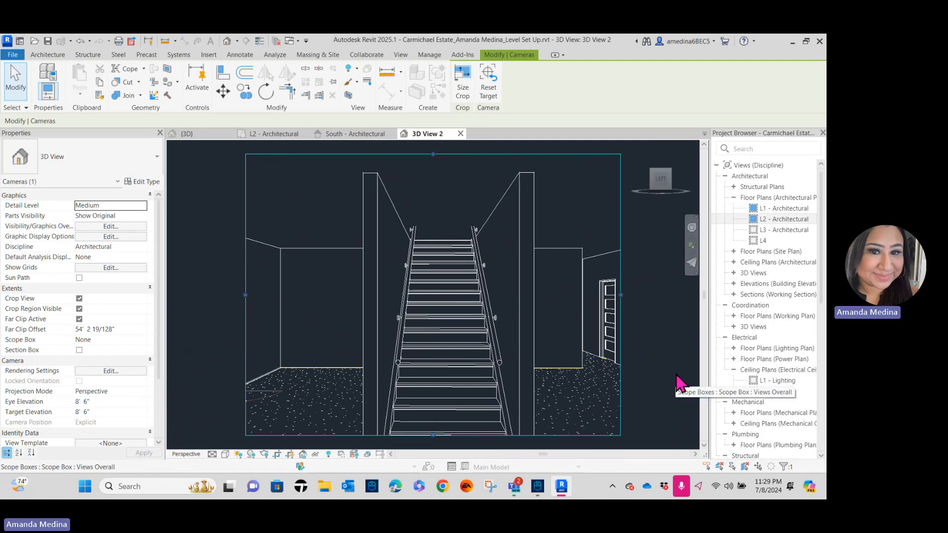
Examine the wall-mounted railings and brackets along the stair in the camera view and close that view.
scroll(513, 331, up, 6)
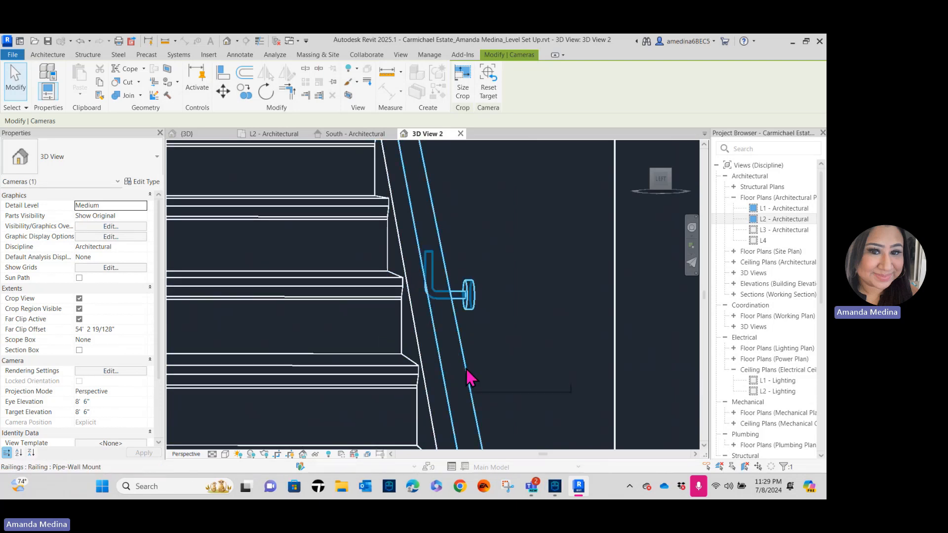
scroll(469, 377, down, 8)
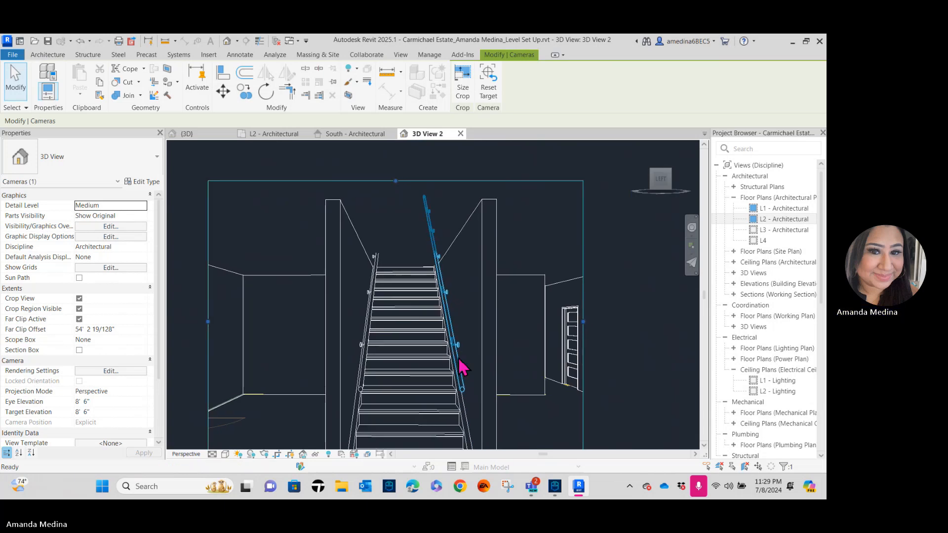
click(464, 146)
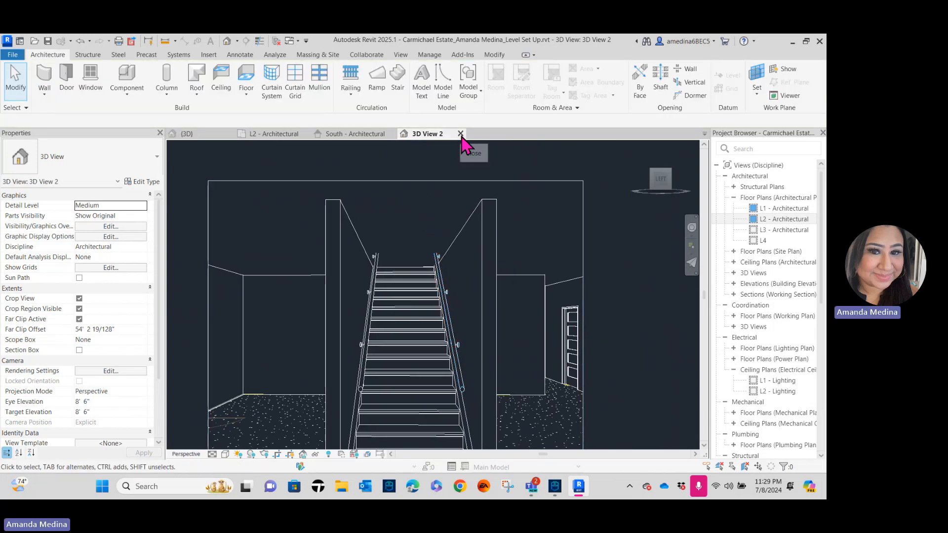
click(460, 134)
Locate the long narrow CAD stair in the house's south-east wing and open the L1 architectural plan there.
scroll(614, 388, down, 3)
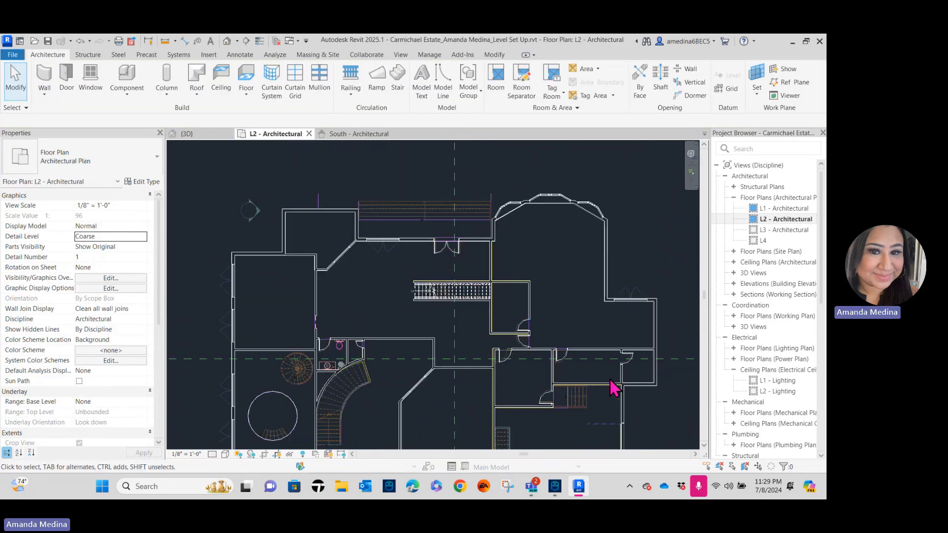
middle_drag(613, 387, 461, 304)
scroll(430, 414, up, 5)
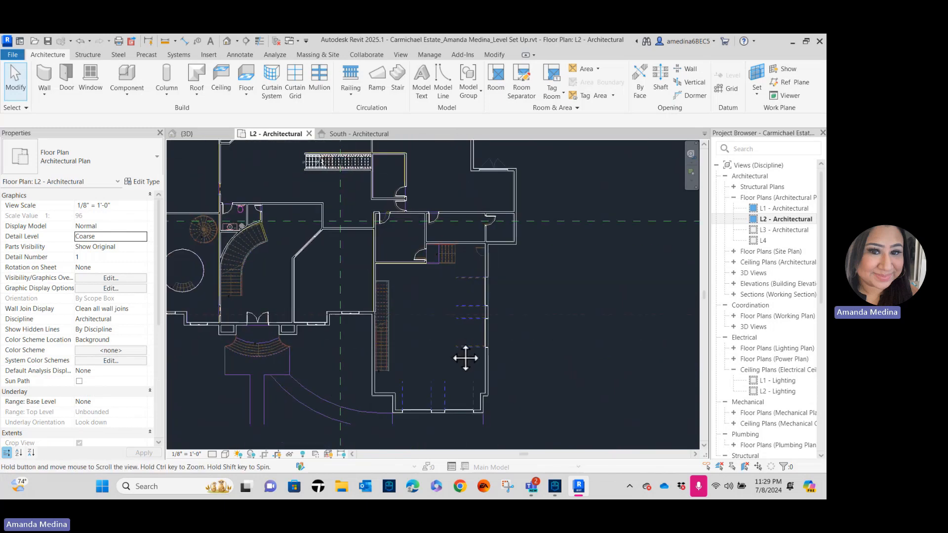
scroll(396, 349, up, 3)
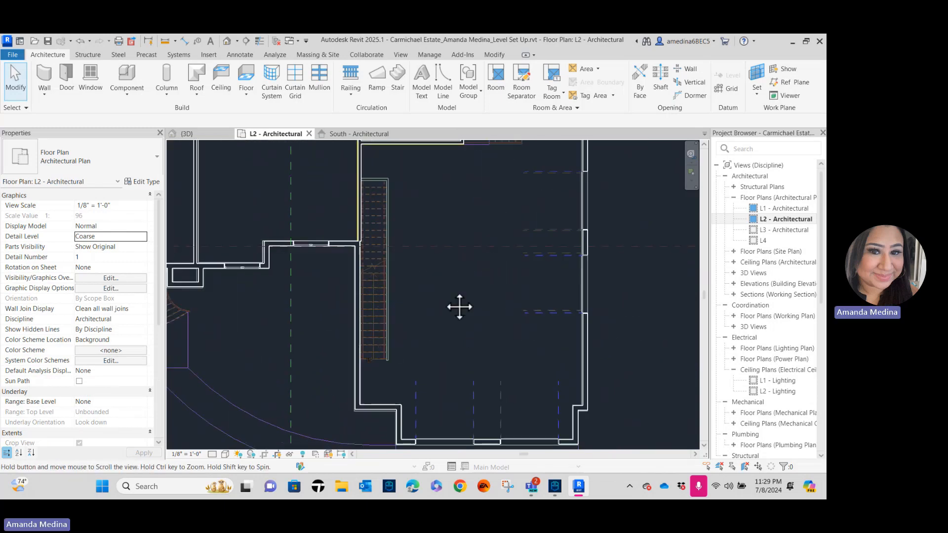
middle_drag(467, 308, 434, 323)
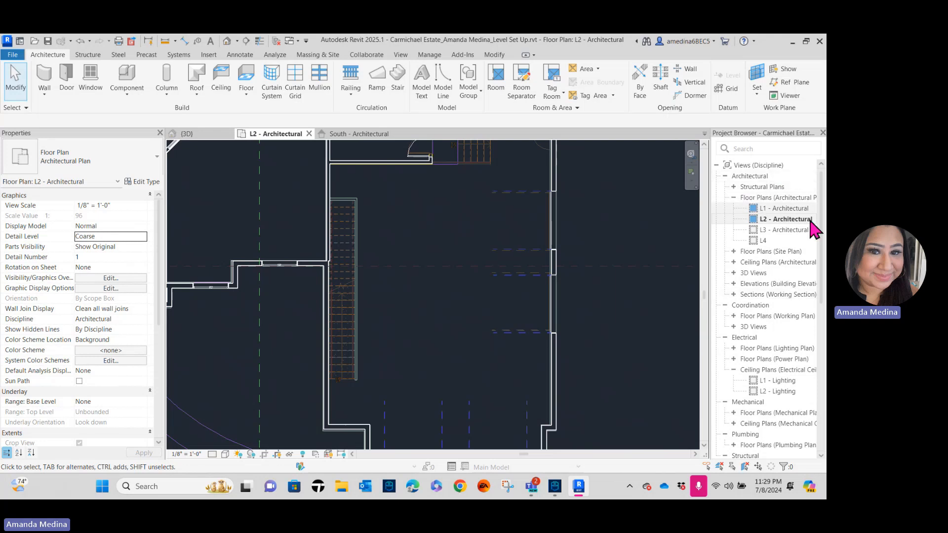
double_click(789, 209)
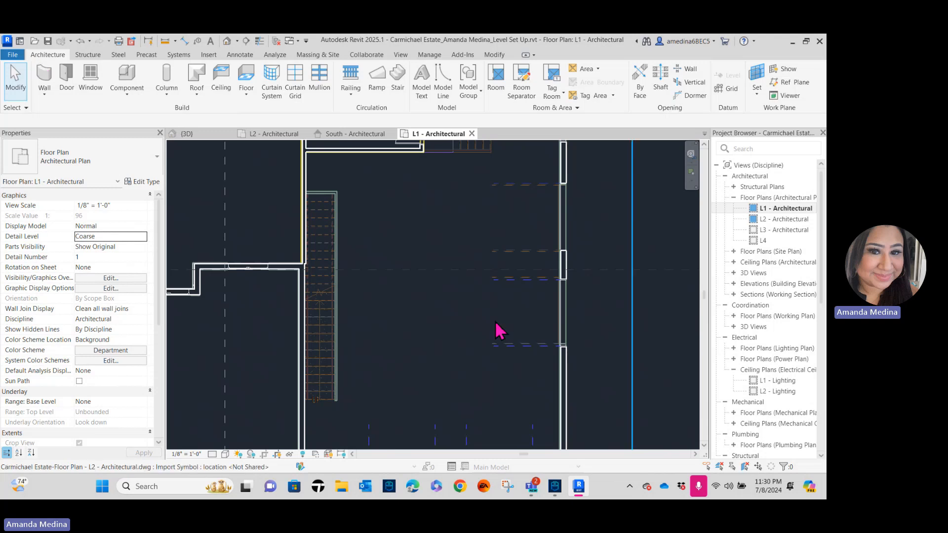
Start a new assembled stair based on L1 and set its top level to L3.
click(399, 80)
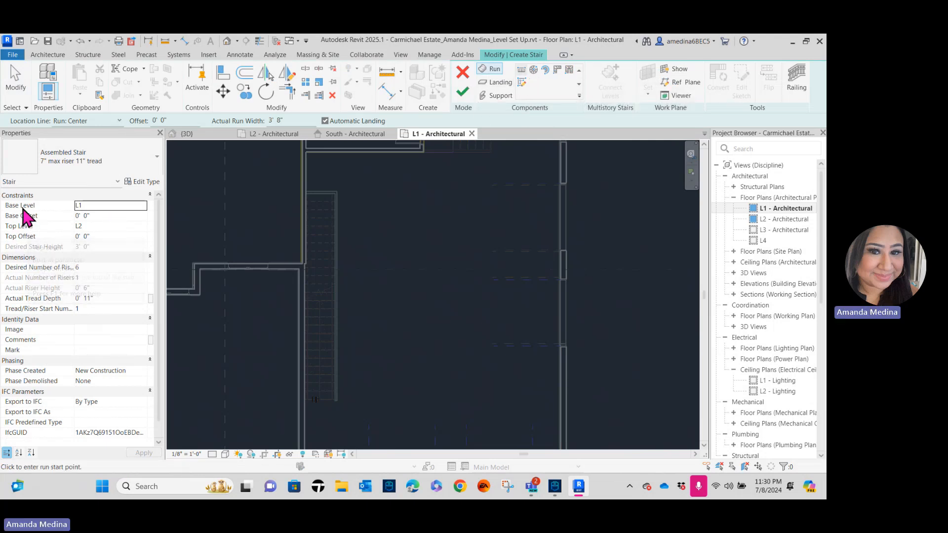
click(111, 227)
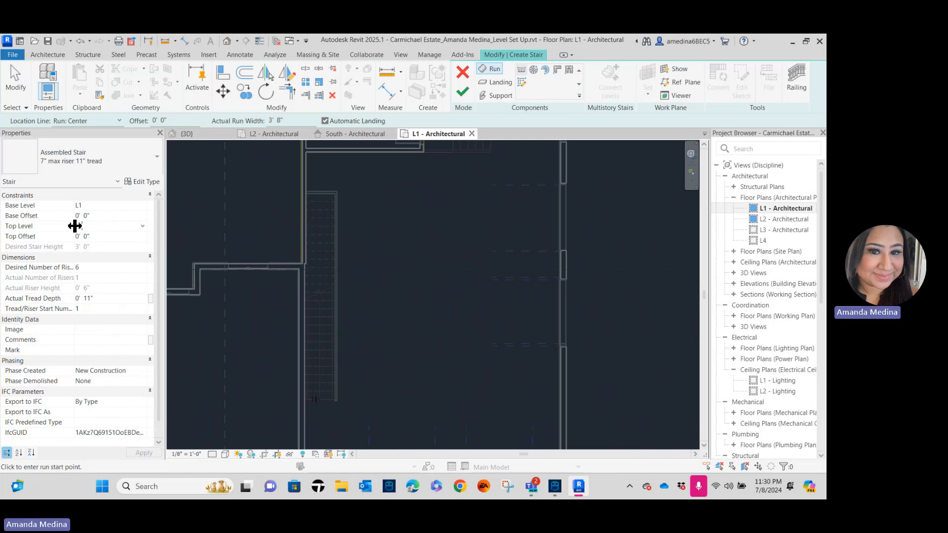
click(135, 225)
click(142, 226)
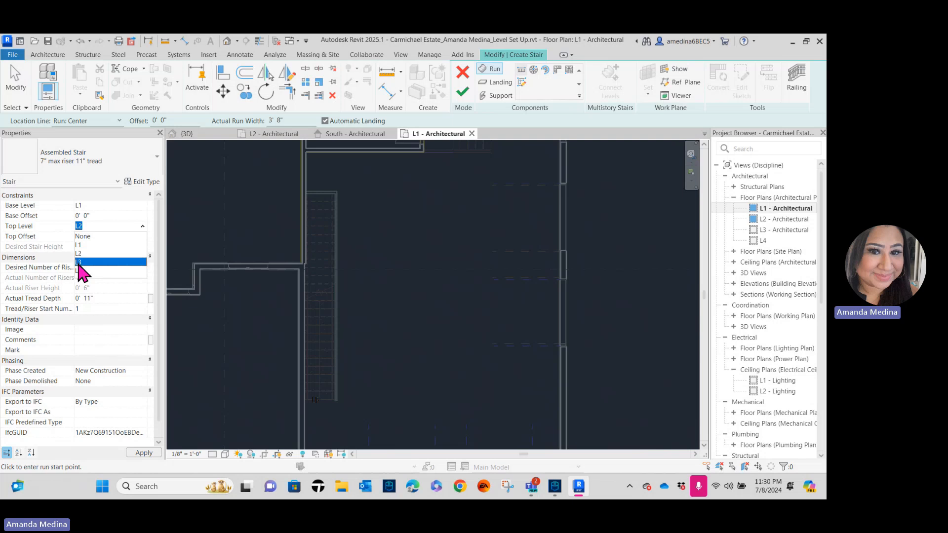
click(79, 265)
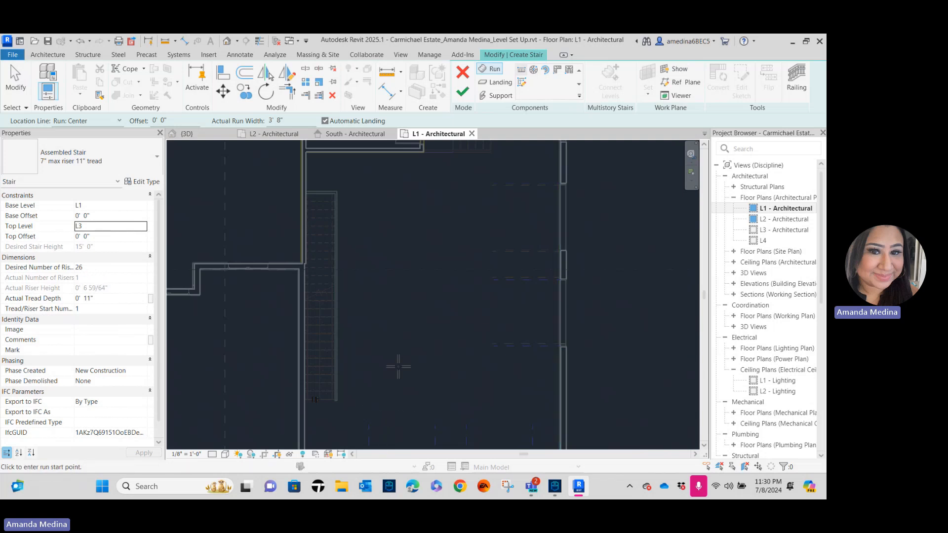
Draw a straight run along the centre of the long CAD stair from its south end to its north end and finish the stair.
middle_drag(339, 424, 300, 415)
scroll(300, 415, up, 5)
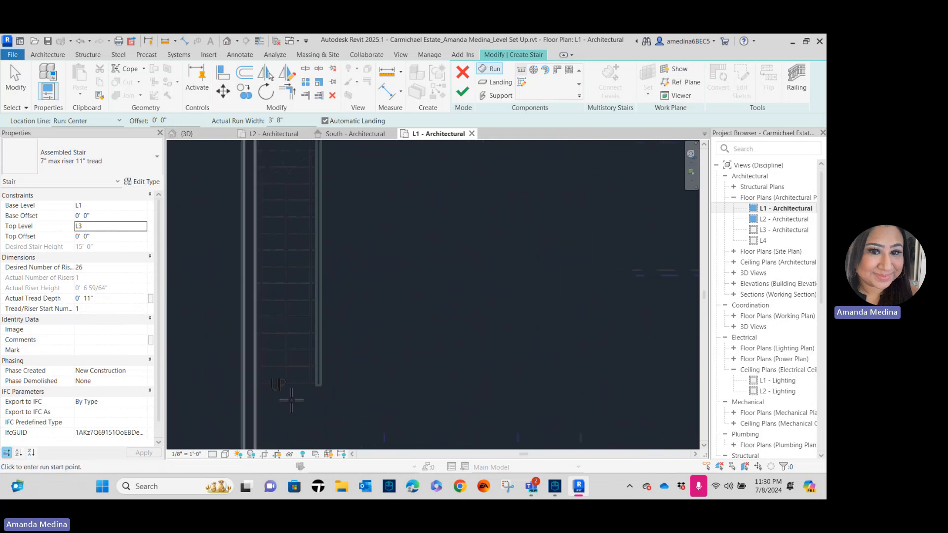
click(285, 375)
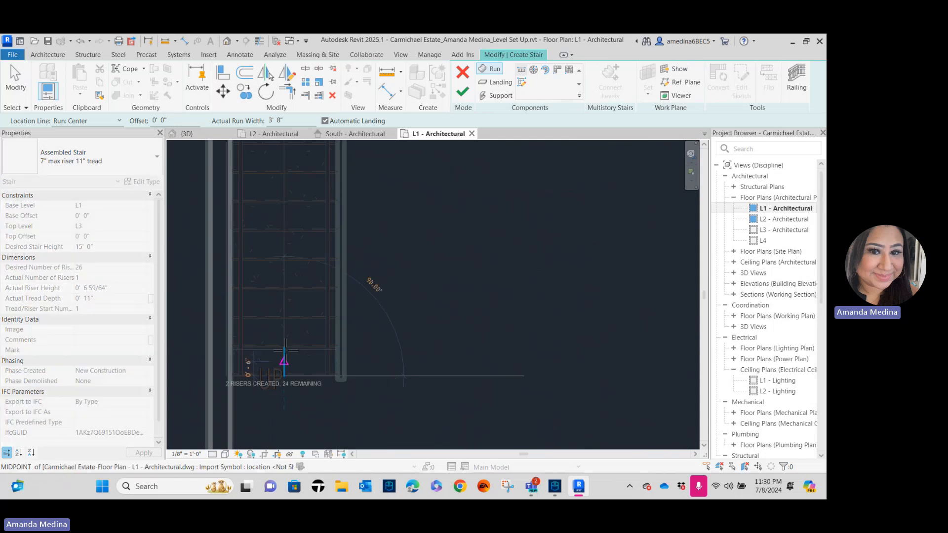
mouse_move(302, 340)
middle_down()
mouse_move(354, 292)
mouse_move(290, 375)
middle_up()
scroll(334, 278, down, 3)
scroll(315, 344, down, 3)
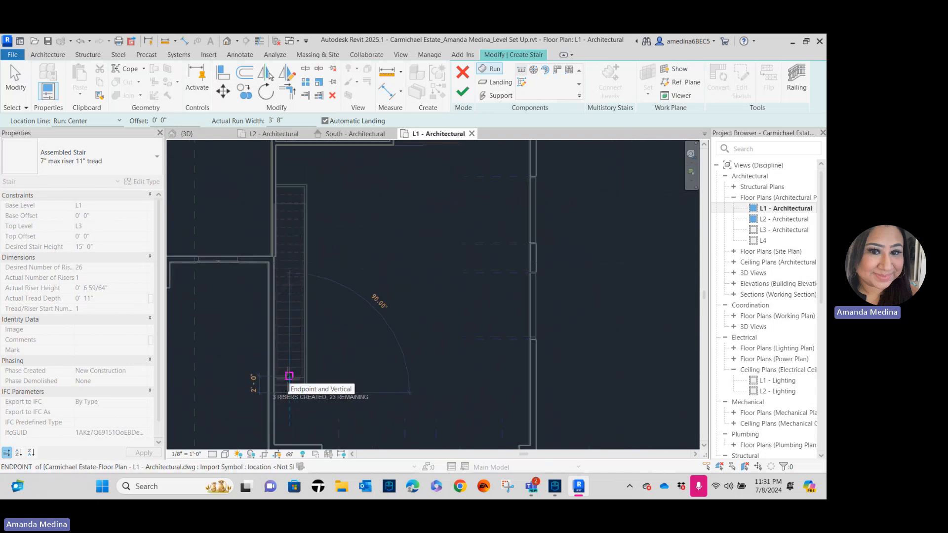
click(289, 185)
key(Escape)
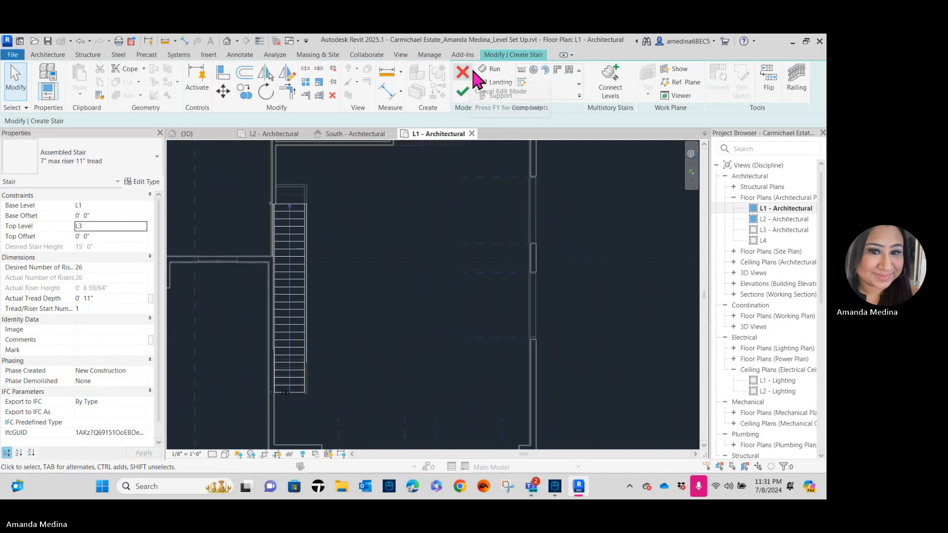
click(463, 94)
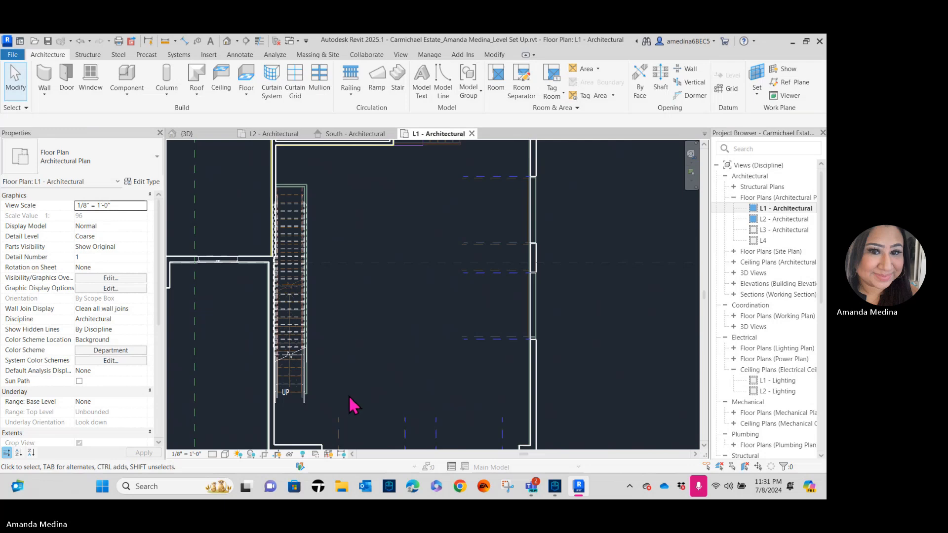
Change both railings of the long stair to the Pipe-Wall Mount type.
scroll(280, 207, up, 5)
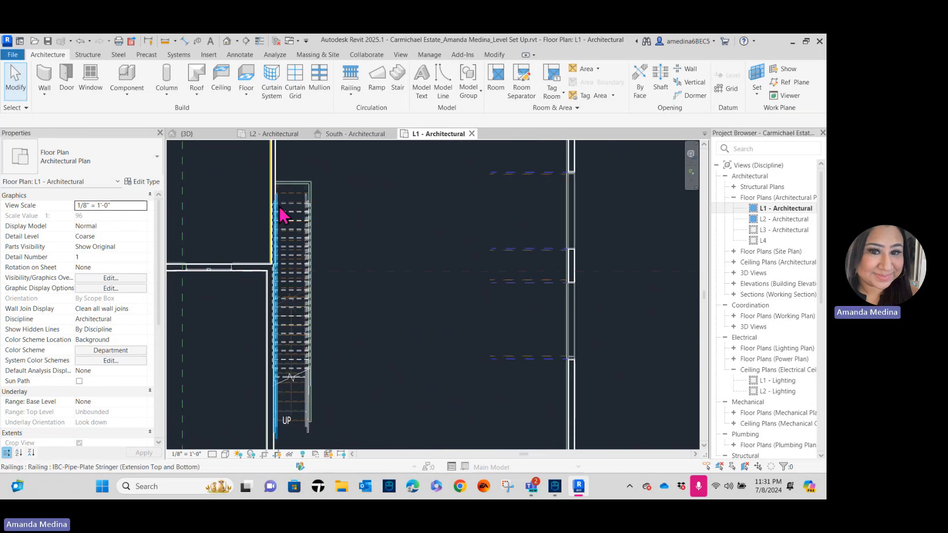
middle_drag(289, 227, 282, 175)
scroll(281, 176, down, 5)
scroll(272, 383, up, 1)
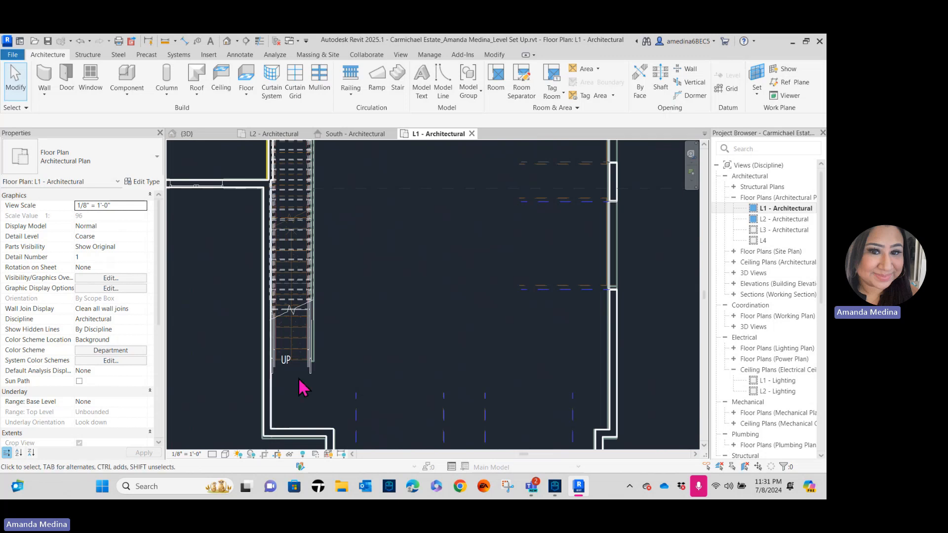
scroll(300, 387, up, 2)
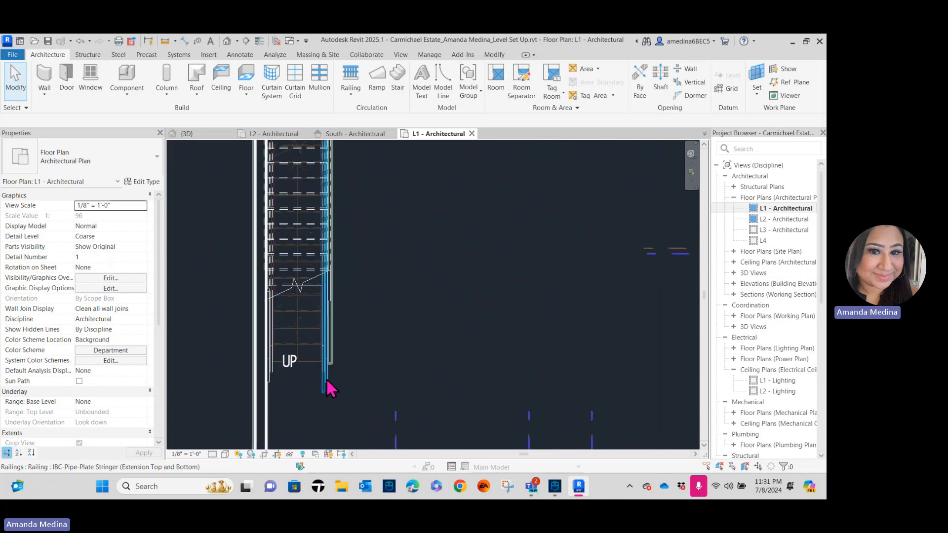
click(328, 387)
click(92, 173)
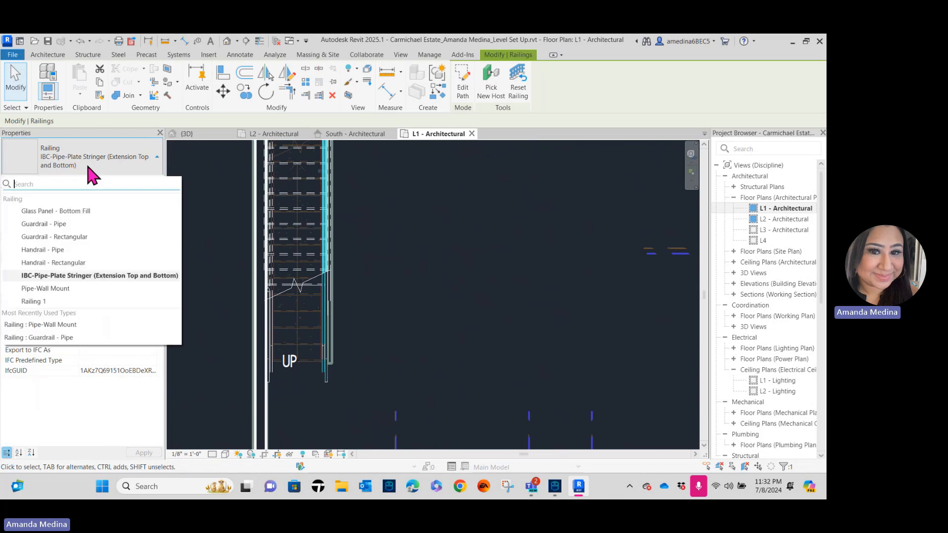
click(98, 289)
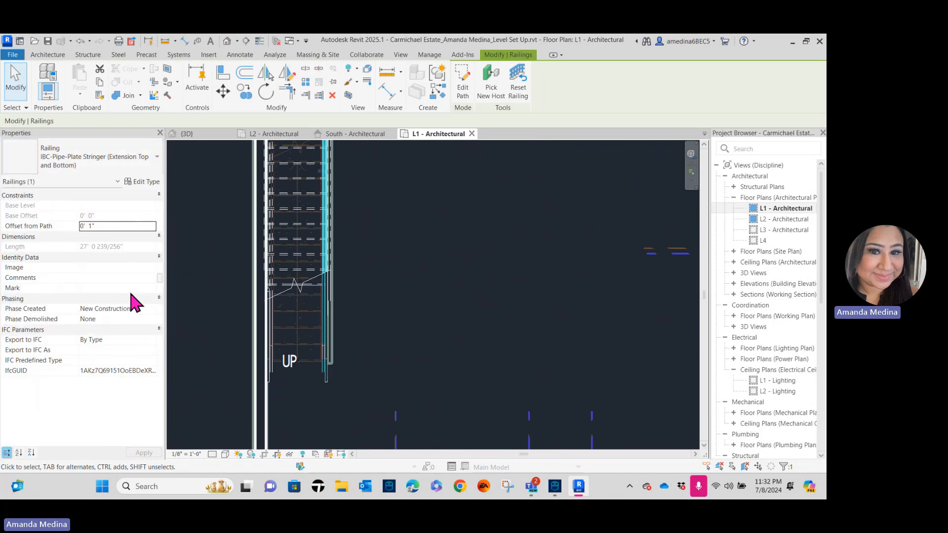
click(277, 389)
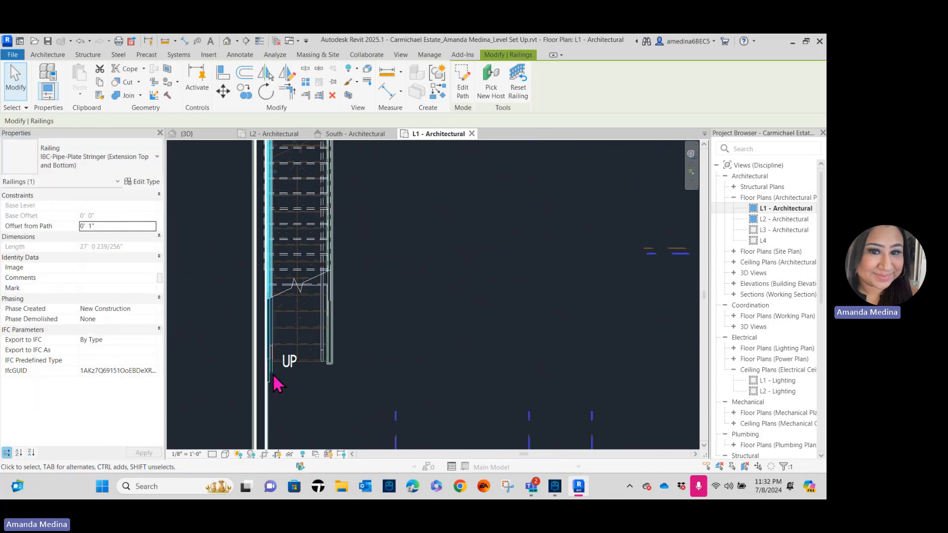
click(85, 167)
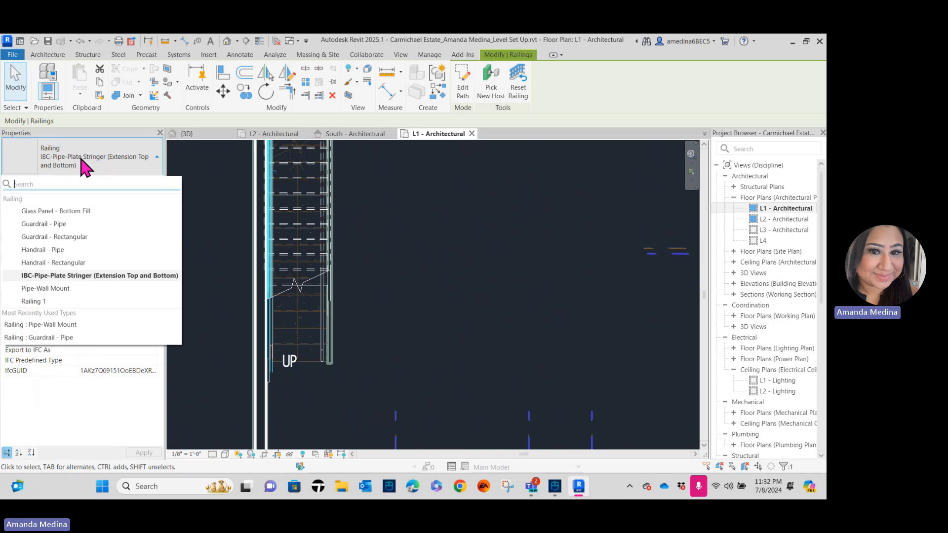
click(80, 289)
click(426, 294)
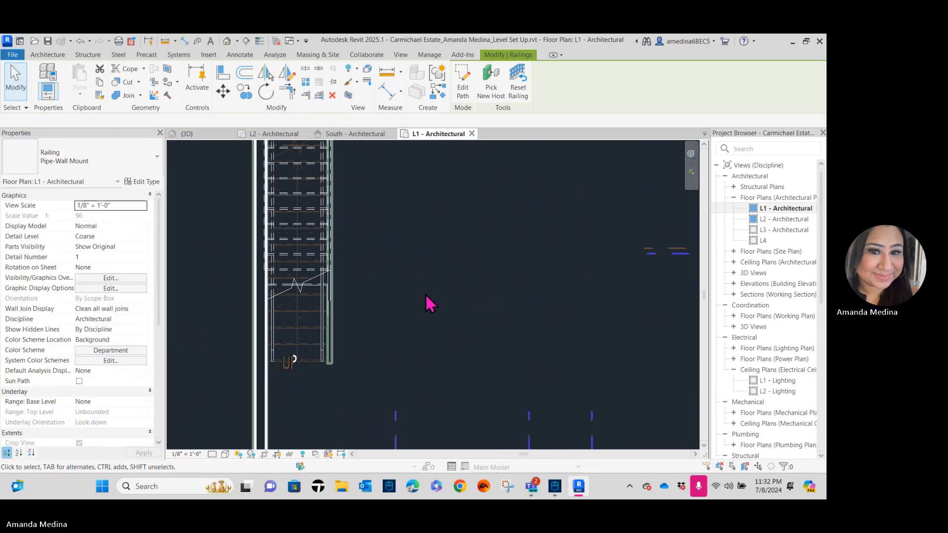
Locate the short CAD stair beside the interior door north of the long stair and open the L1 architectural plan there.
scroll(439, 284, down, 3)
middle_drag(485, 276, 384, 280)
scroll(419, 244, down, 2)
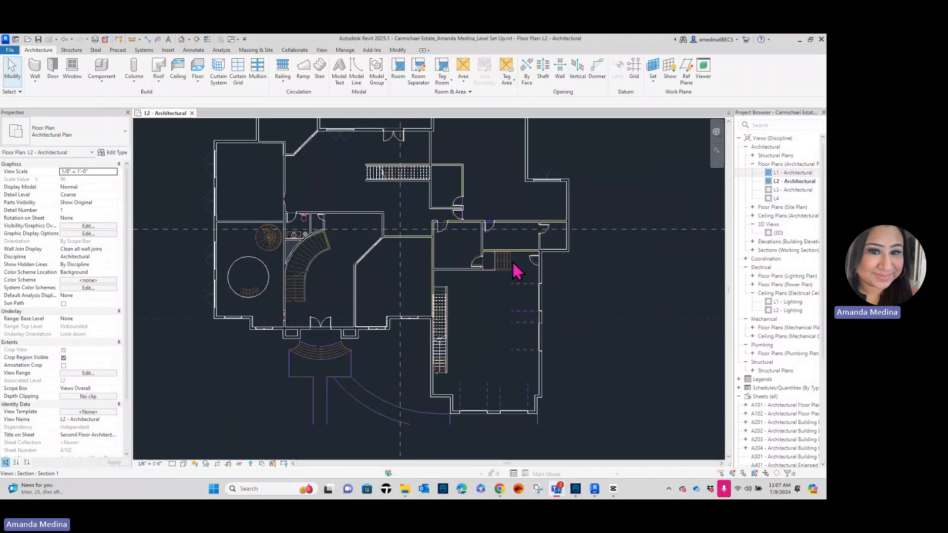
scroll(514, 271, up, 2)
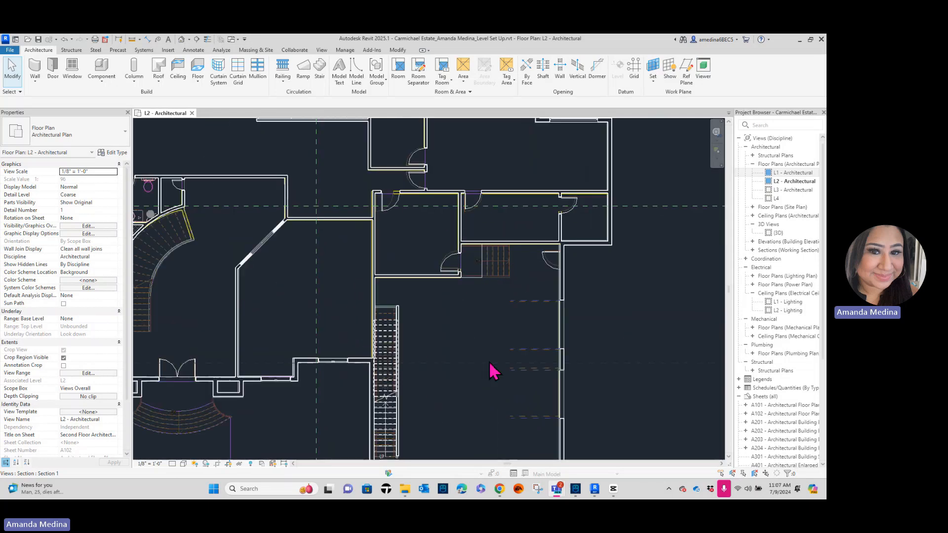
double_click(793, 172)
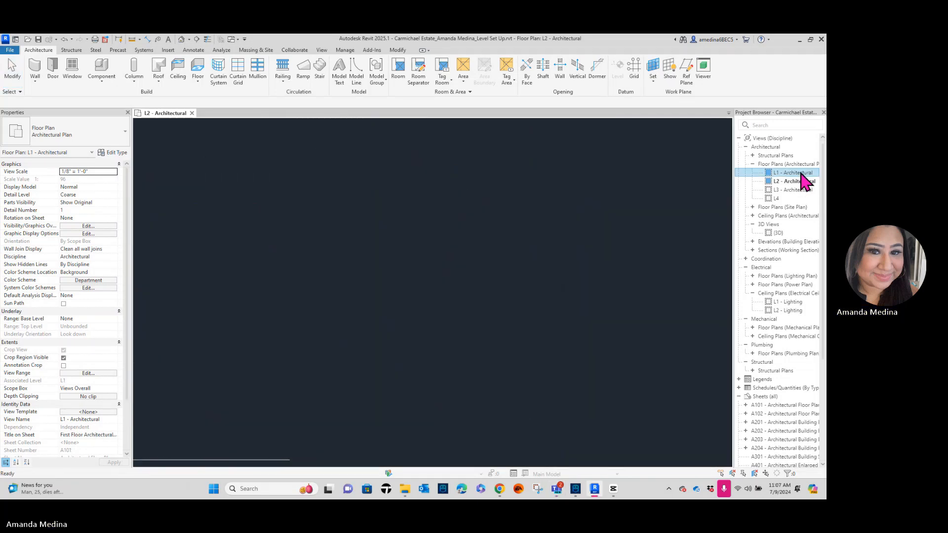
scroll(501, 321, up, 2)
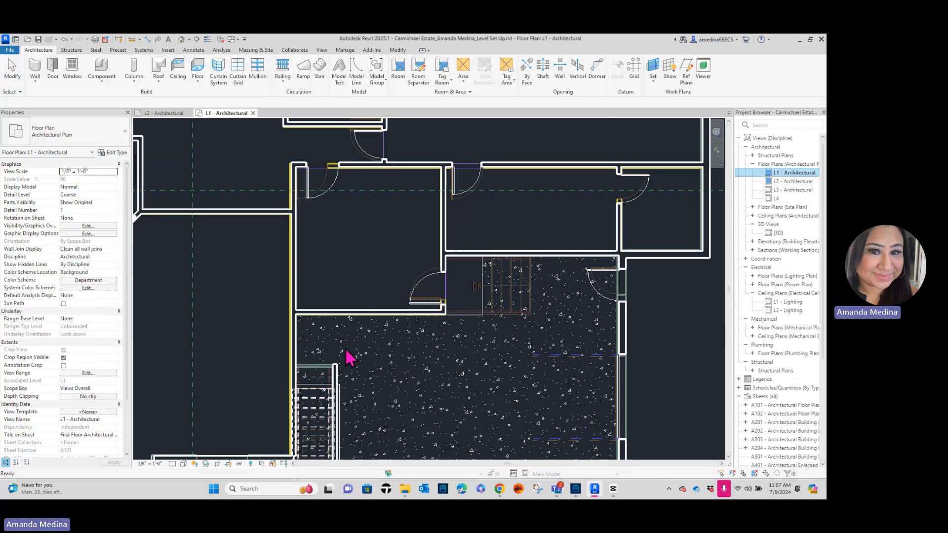
scroll(332, 348, down, 1)
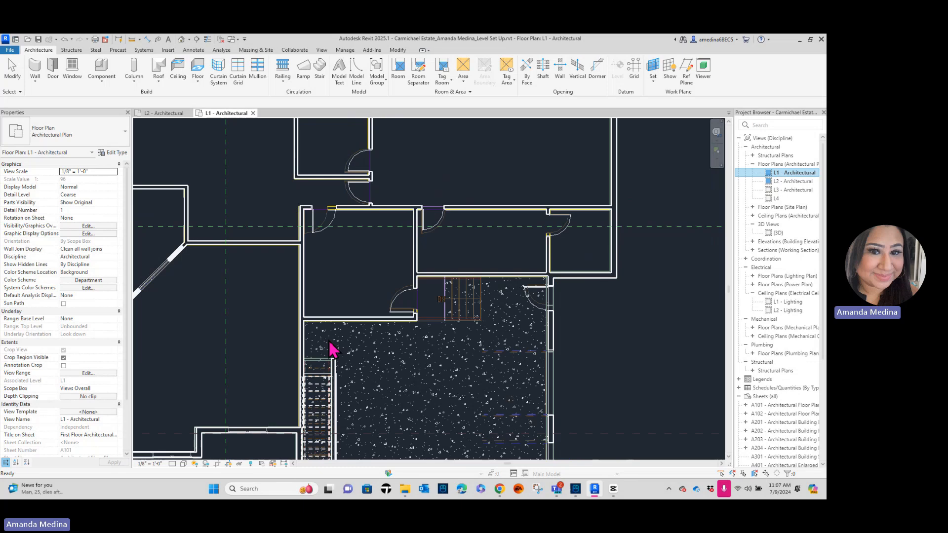
ctrl+scroll(371, 256, down, 3)
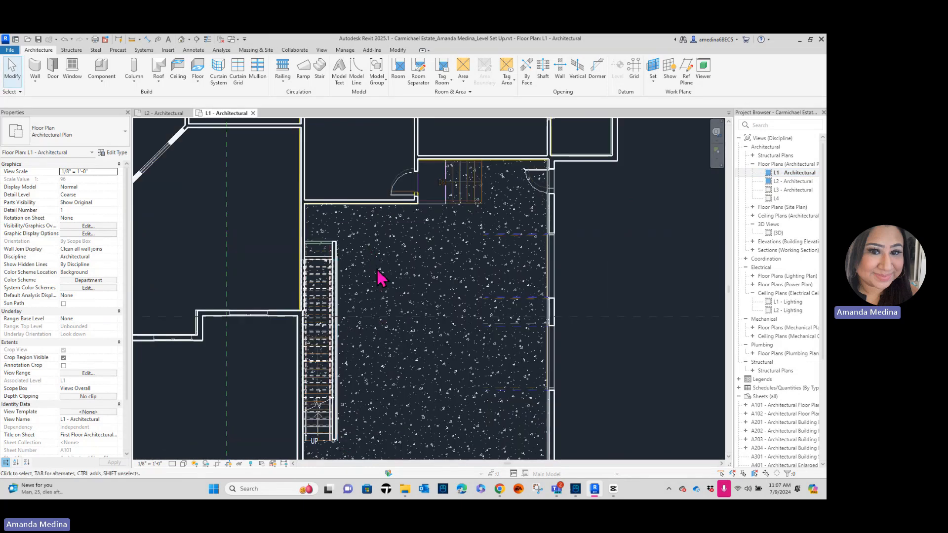
scroll(390, 242, down, 1)
scroll(395, 286, down, 2)
scroll(406, 306, up, 3)
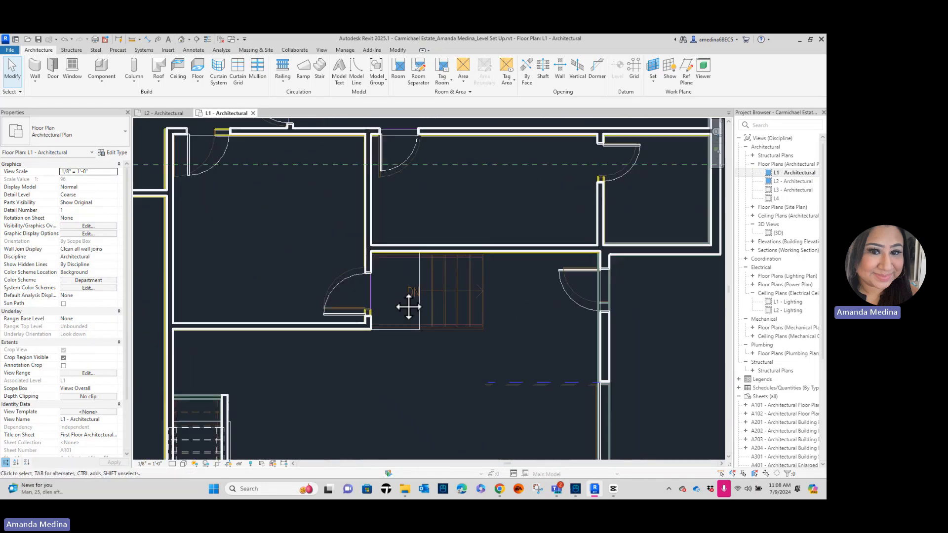
scroll(406, 307, up, 1)
middle_drag(407, 307, 432, 335)
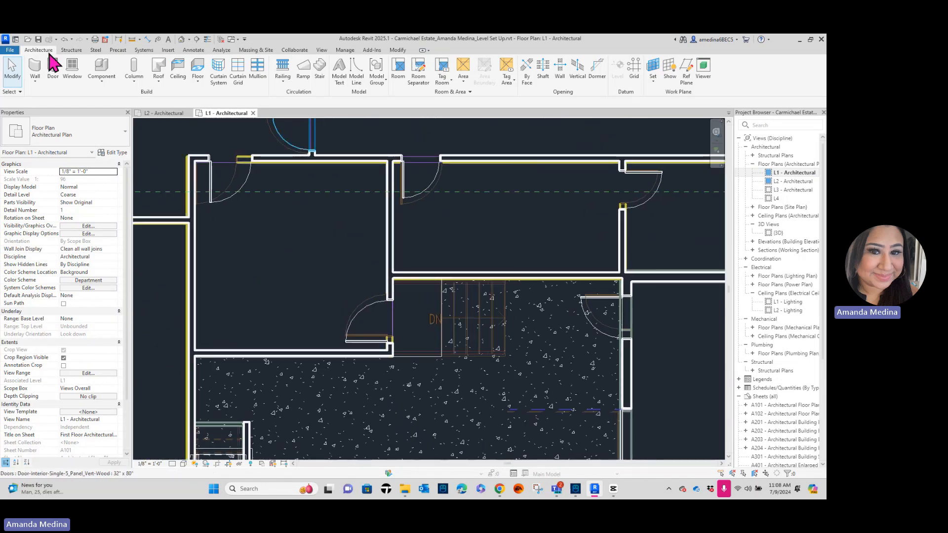
Draw a straight six-riser L1-to-L2 stair run westward over the short CAD stair, from its east end to the landing edge.
click(322, 71)
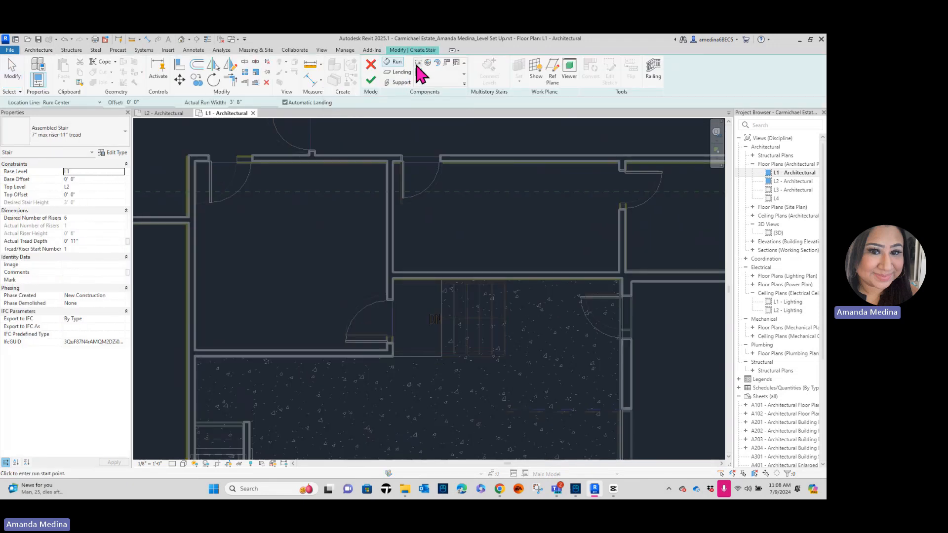
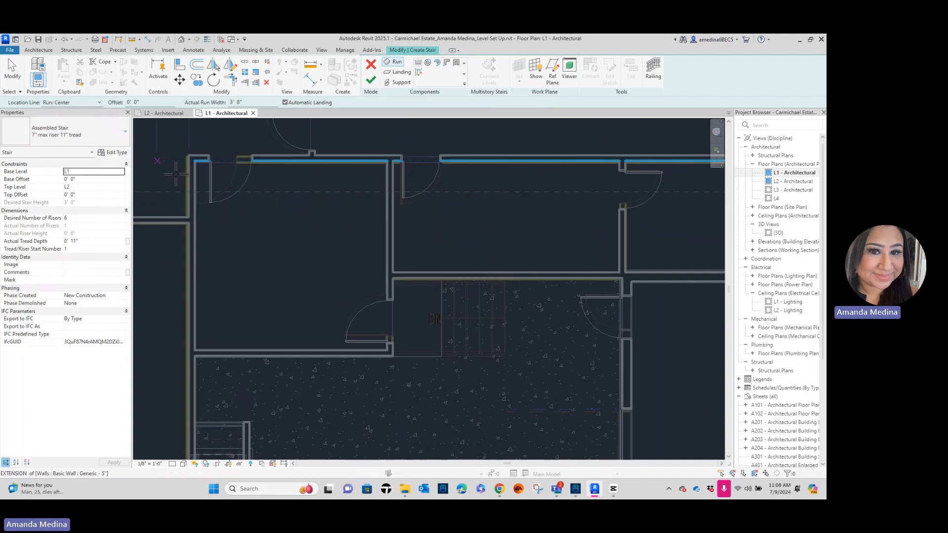
scroll(501, 315, up, 3)
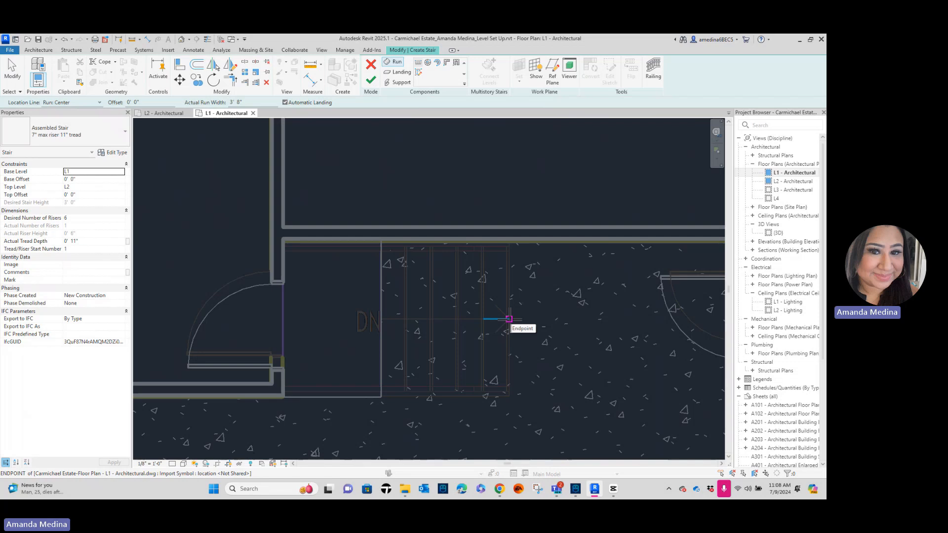
click(509, 319)
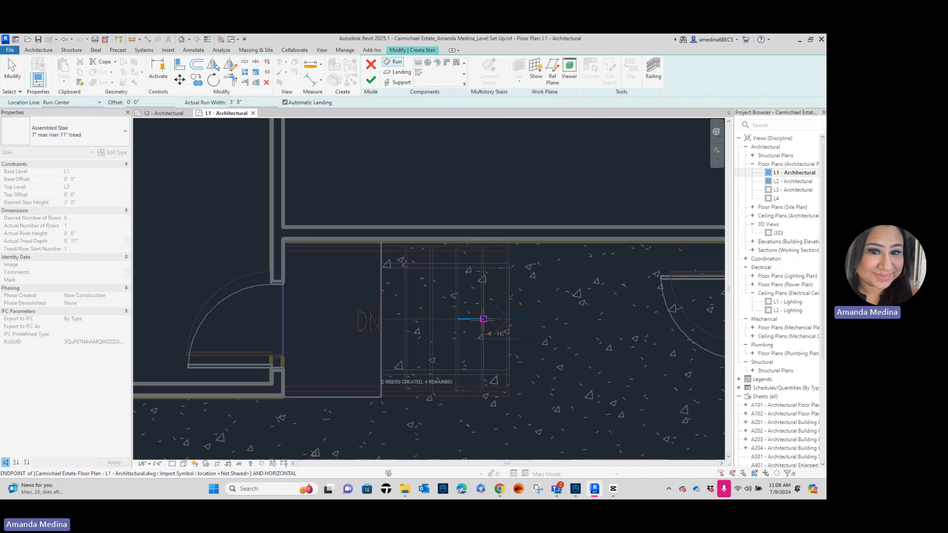
click(381, 318)
key(Escape)
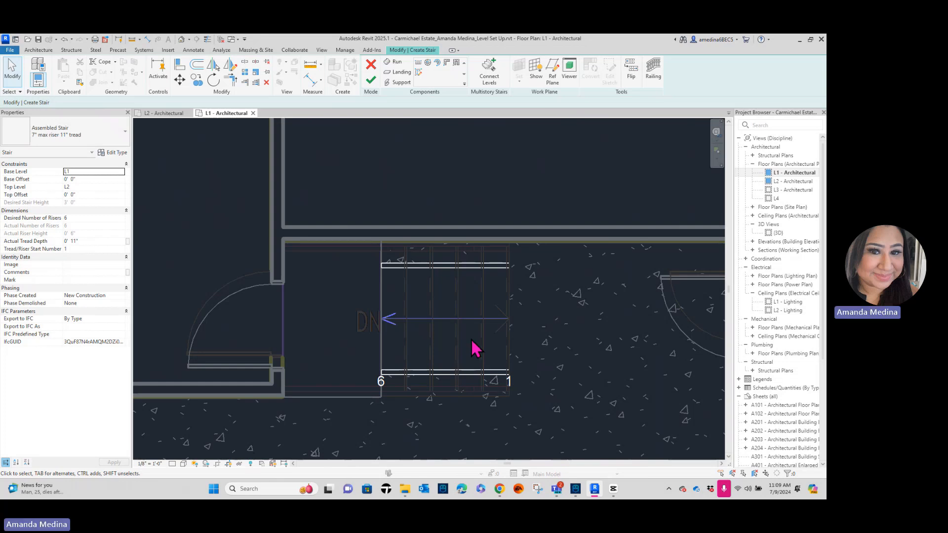
Widen the short stair run south to the landing's outer edge and north to the wall, about 5' 3" wide, and finish the stair.
click(462, 324)
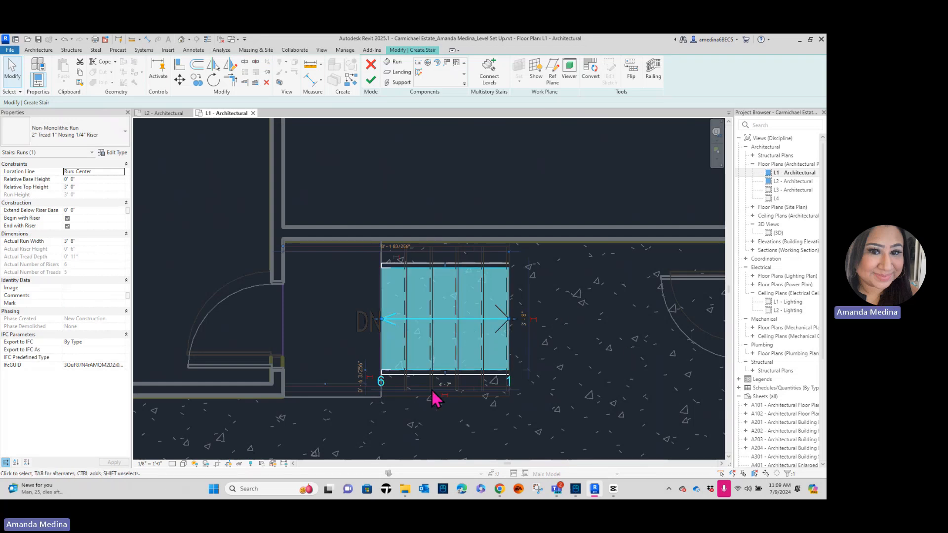
scroll(433, 392, up, 3)
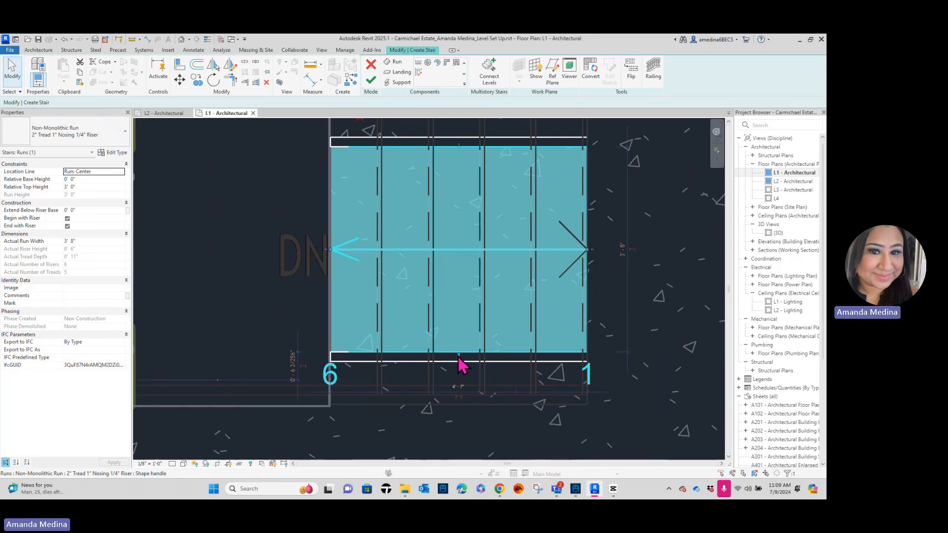
drag(459, 356, 455, 396)
scroll(383, 415, up, 4)
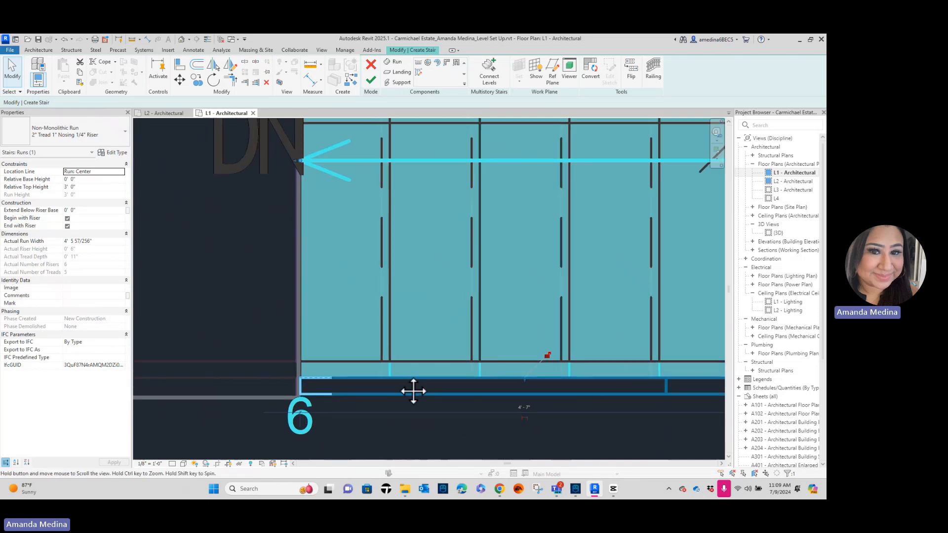
drag(559, 360, 561, 370)
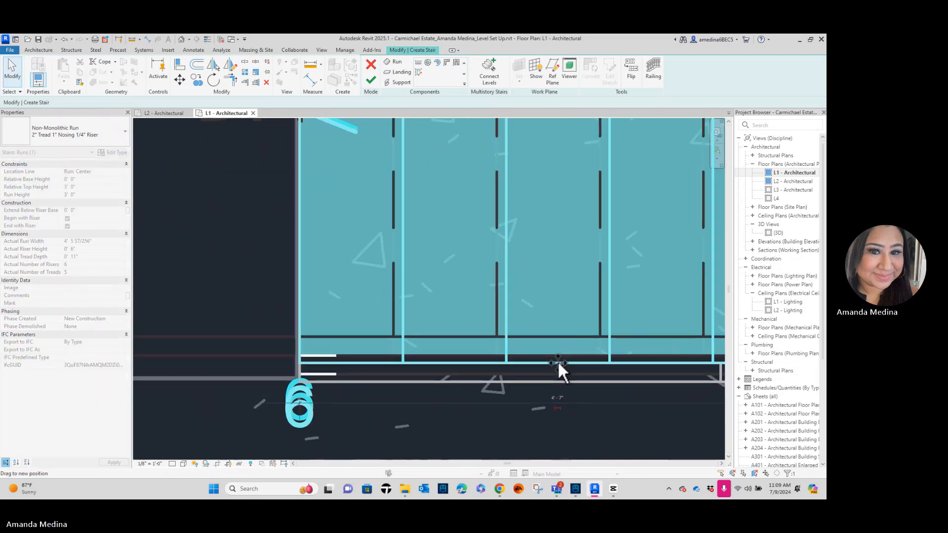
scroll(563, 349, down, 3)
middle_drag(554, 275, 515, 456)
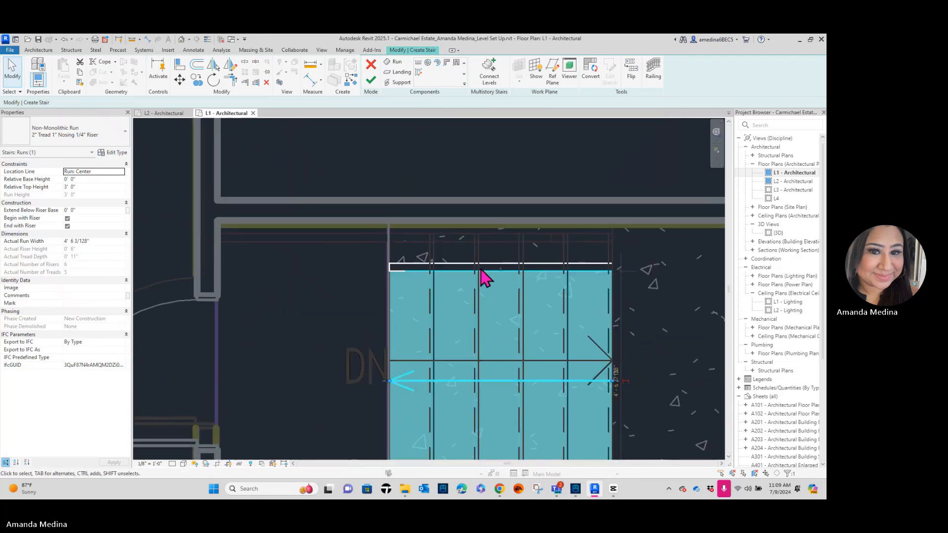
drag(499, 269, 494, 233)
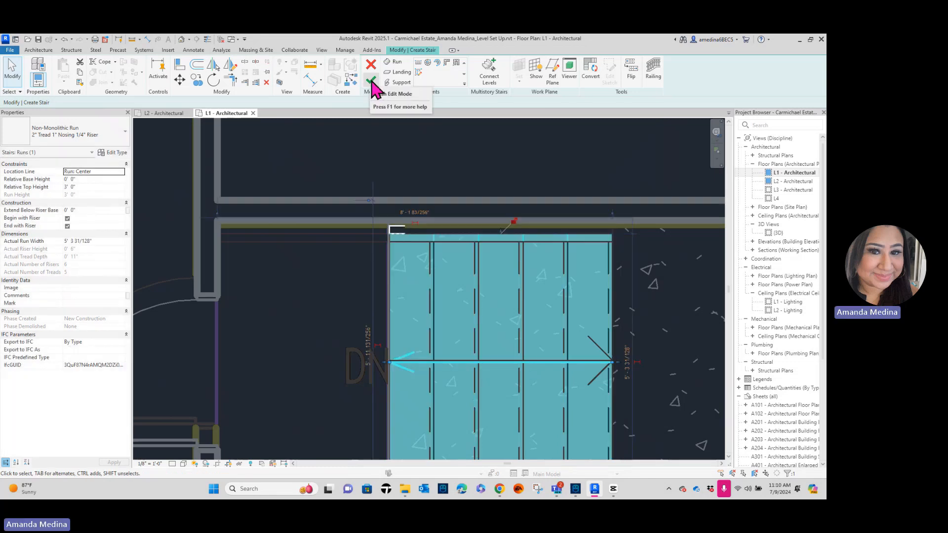
click(371, 81)
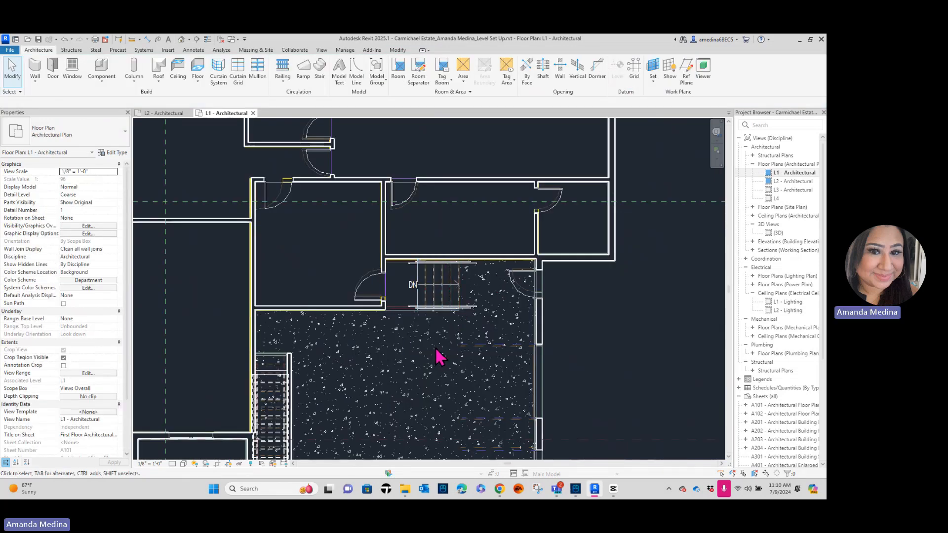
Create a perspective camera view on L1 from southeast of the short stair, aimed northwest toward the stair and the interior door.
click(190, 40)
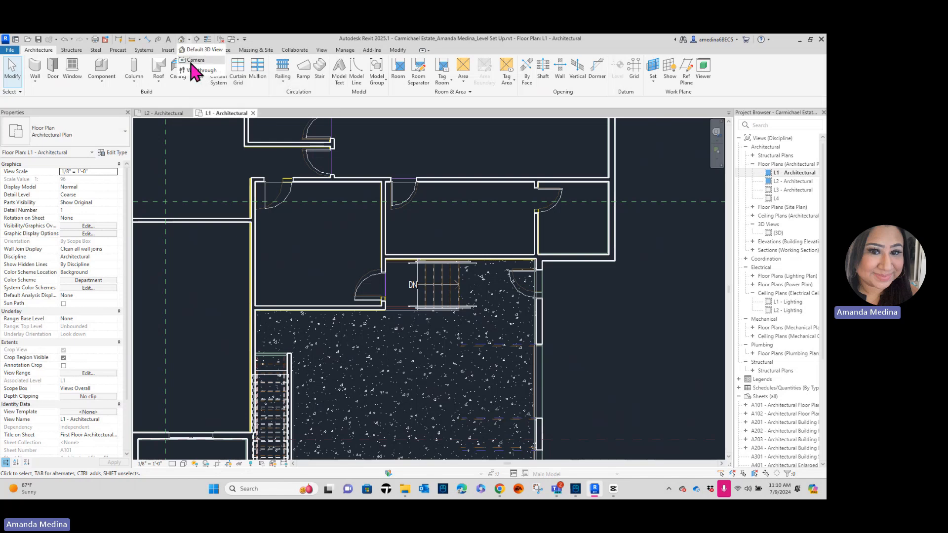
click(193, 61)
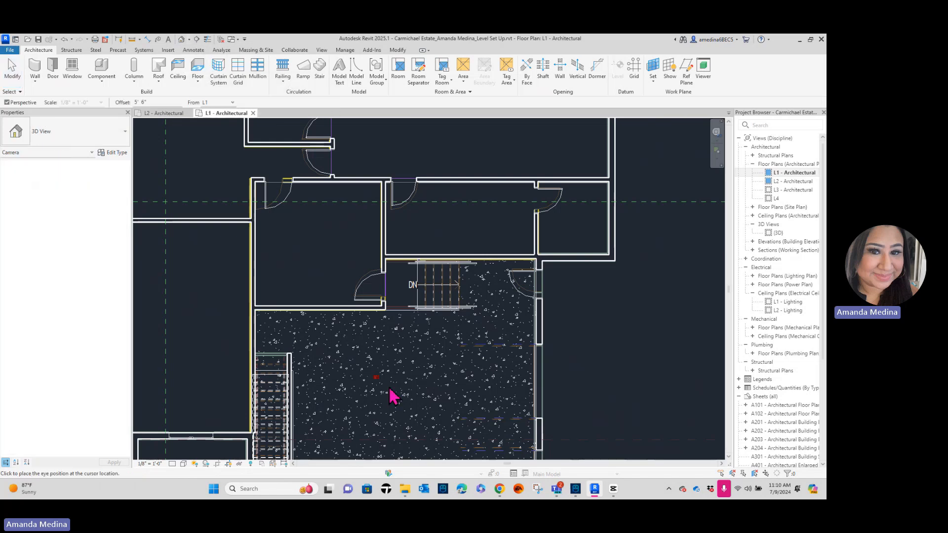
click(505, 378)
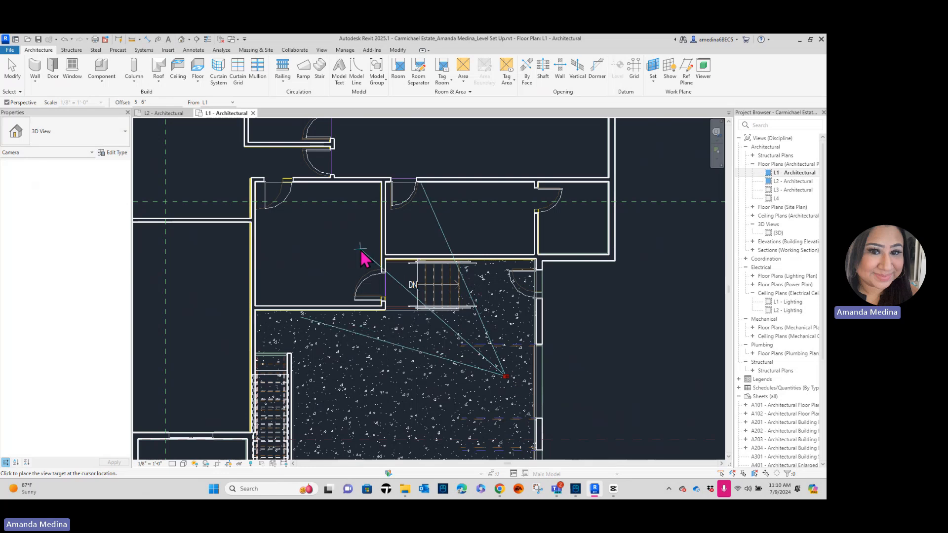
click(334, 235)
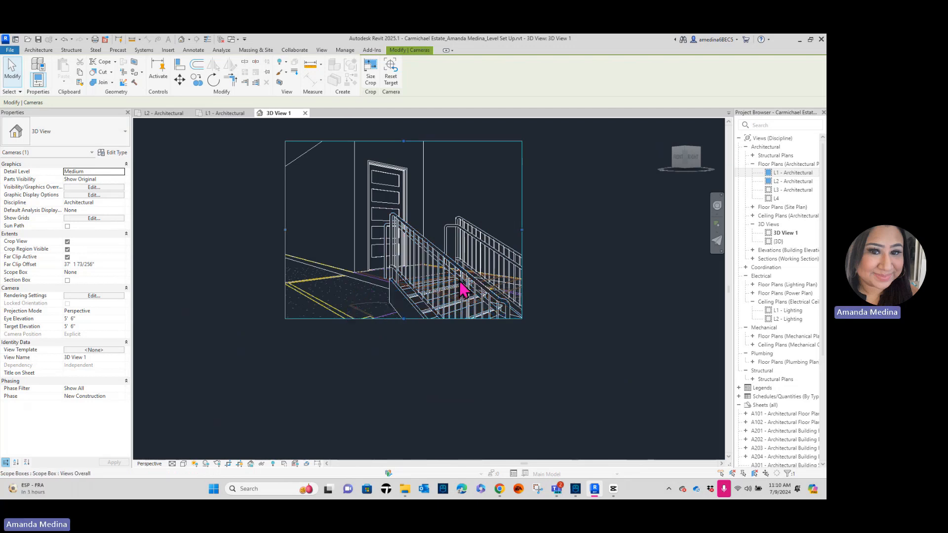
click(413, 236)
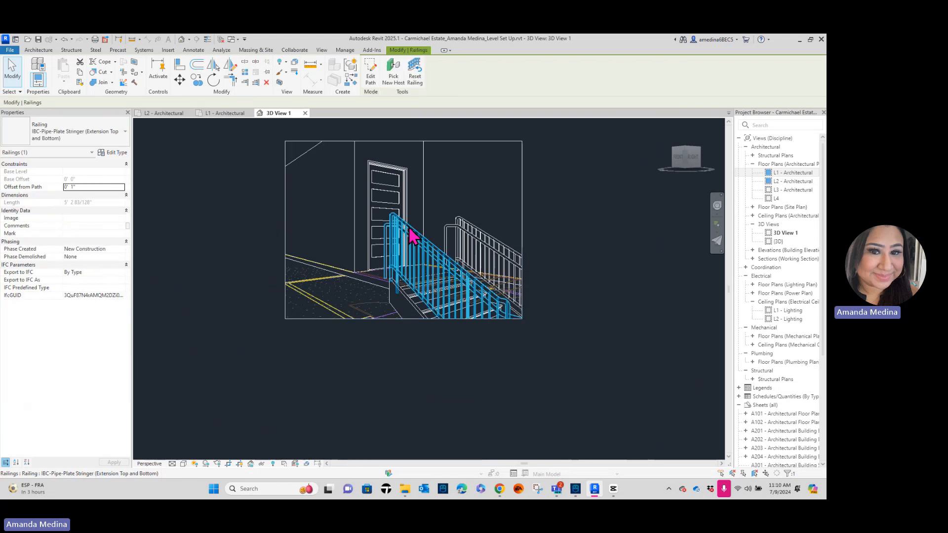
ctrl+click(481, 242)
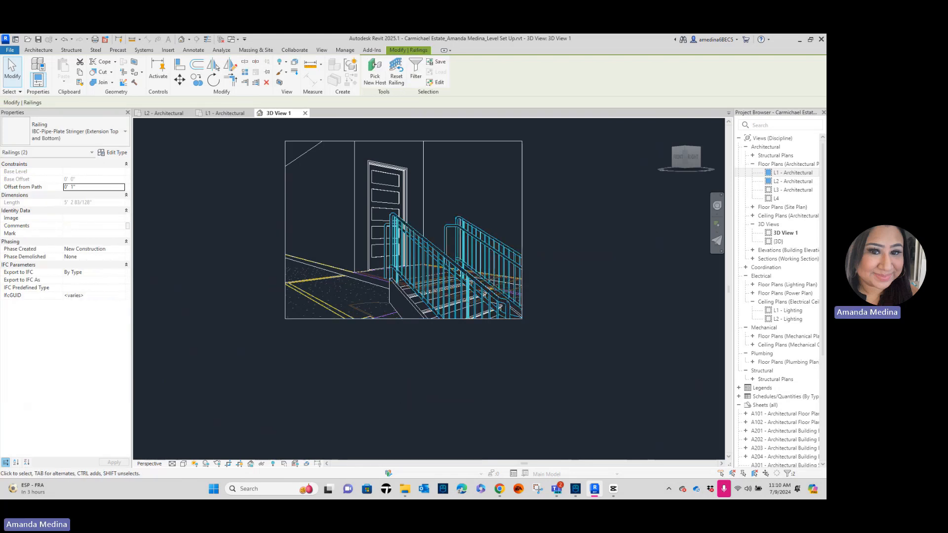
click(102, 139)
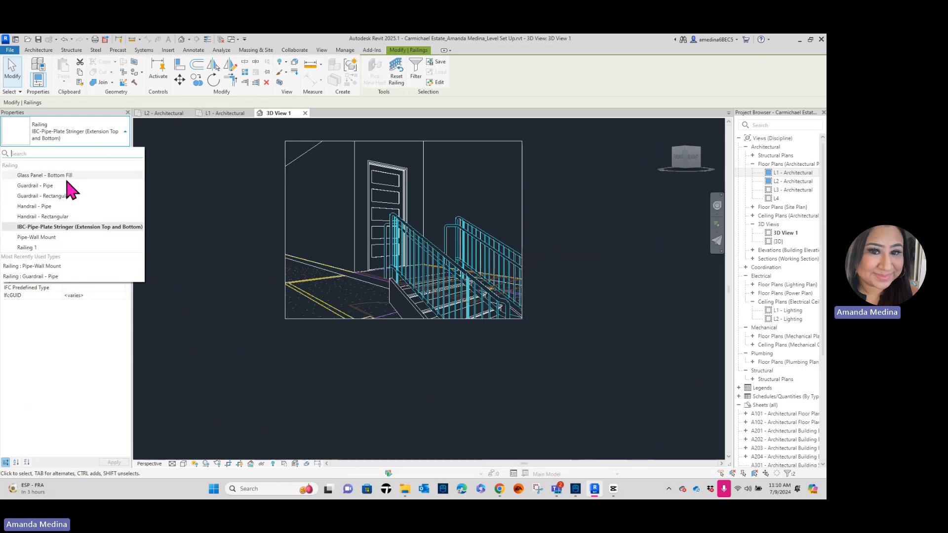
click(246, 197)
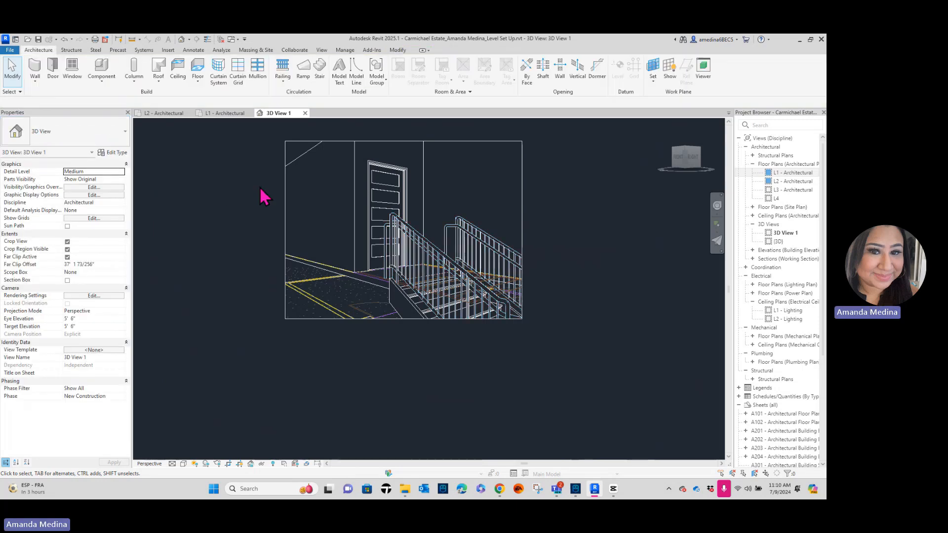
Delete both railings of the short L1-to-L2 stair.
click(417, 245)
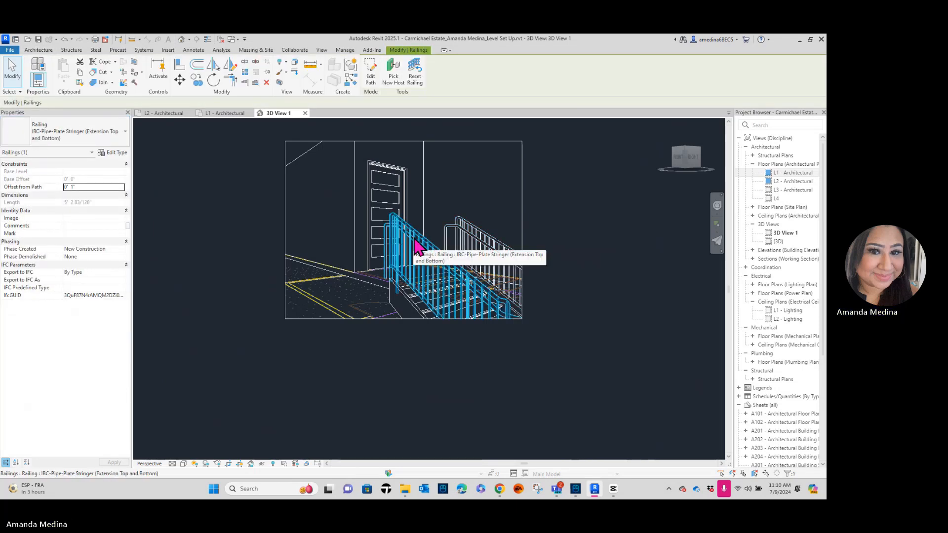
key(Escape)
click(469, 239)
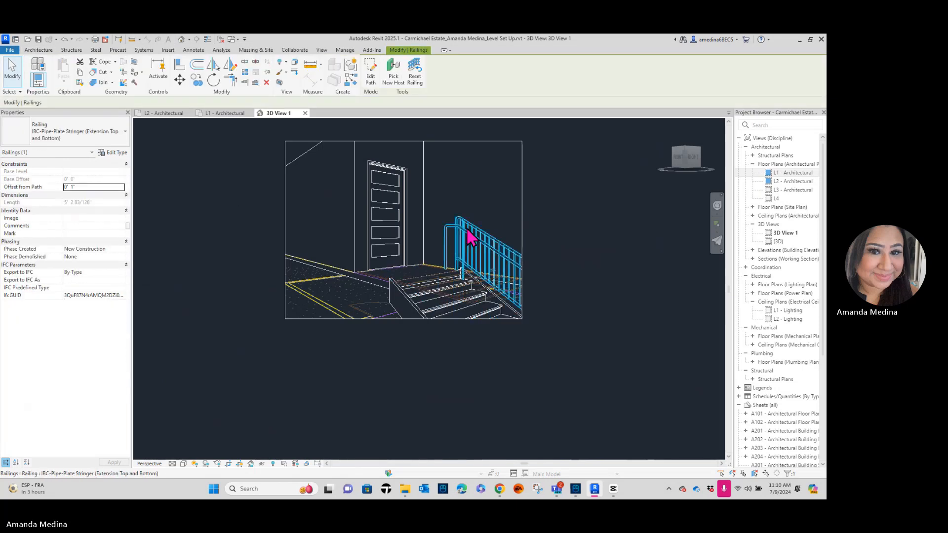
key(Delete)
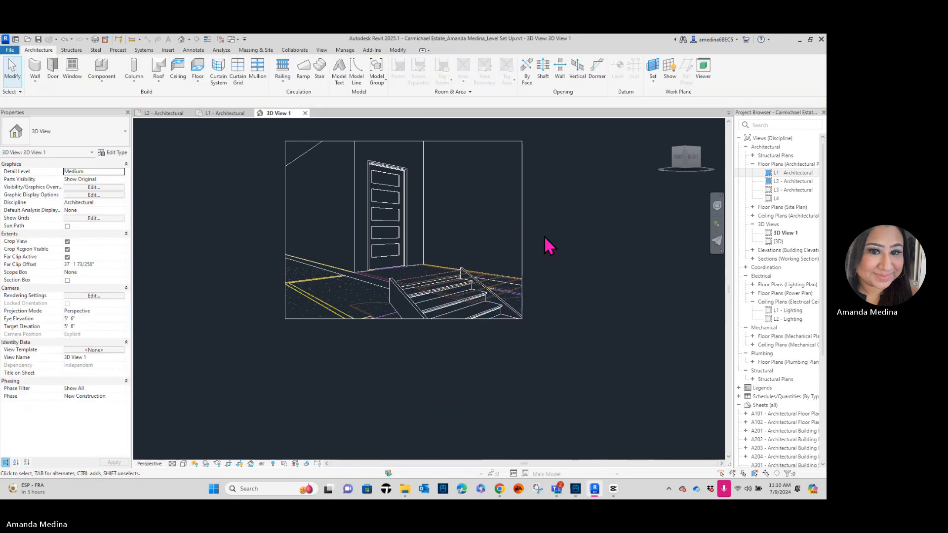
Hide the imported CAD plan by category in the camera view.
drag(323, 329, 321, 360)
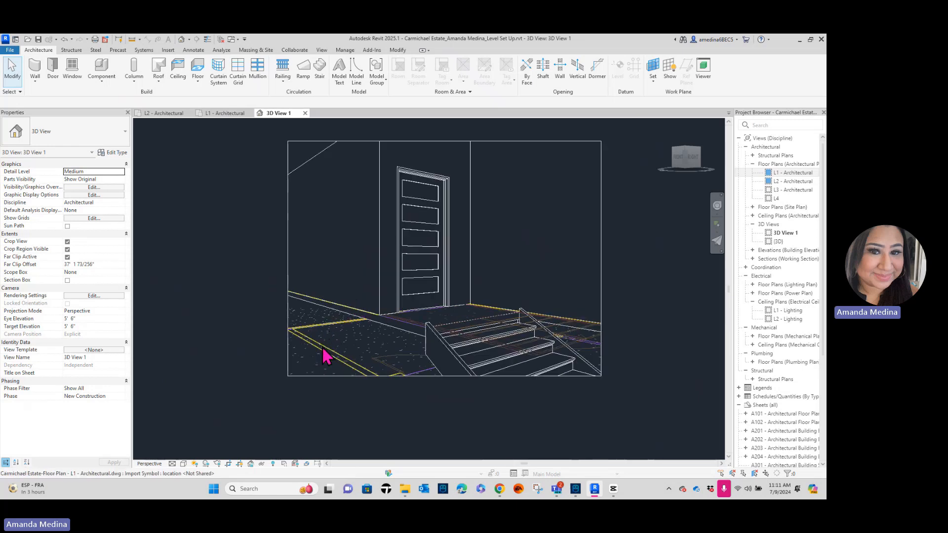
click(321, 347)
right_click(322, 347)
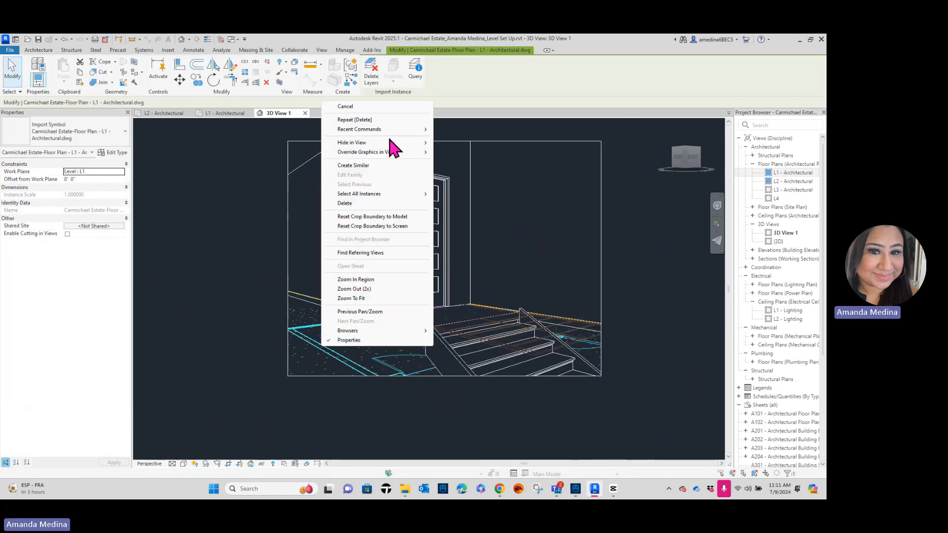
mouse_move(373, 144)
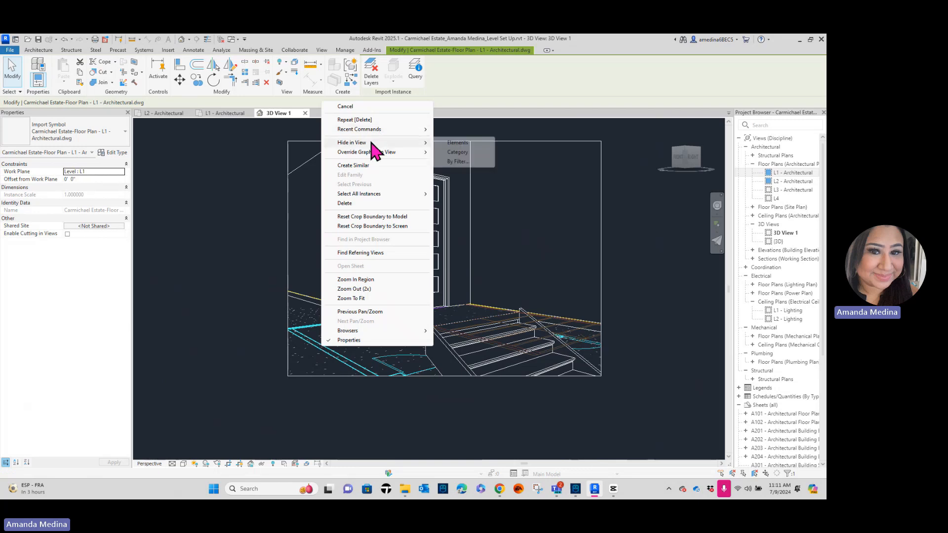
click(467, 152)
scroll(576, 309, down, 3)
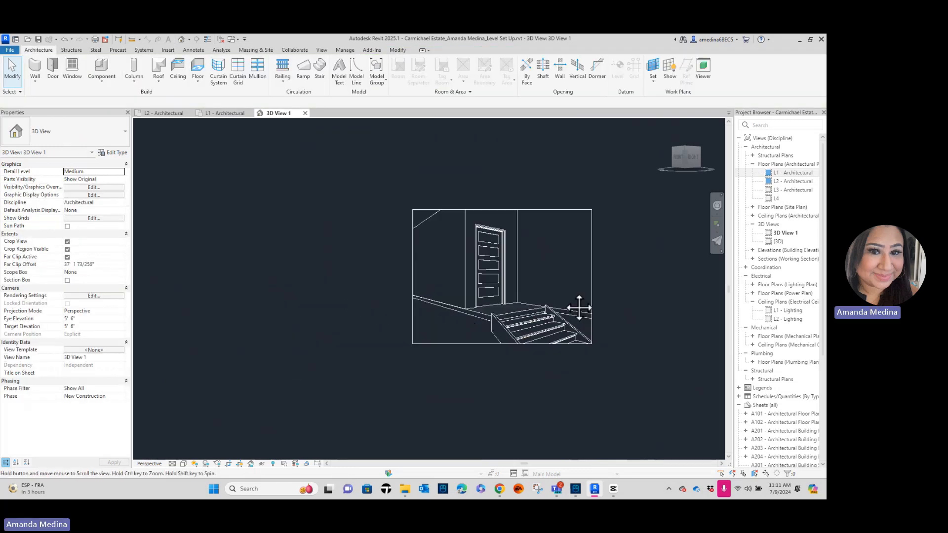
Extend the camera view's crop region downward and to the east so it takes in more of the short stair.
click(397, 310)
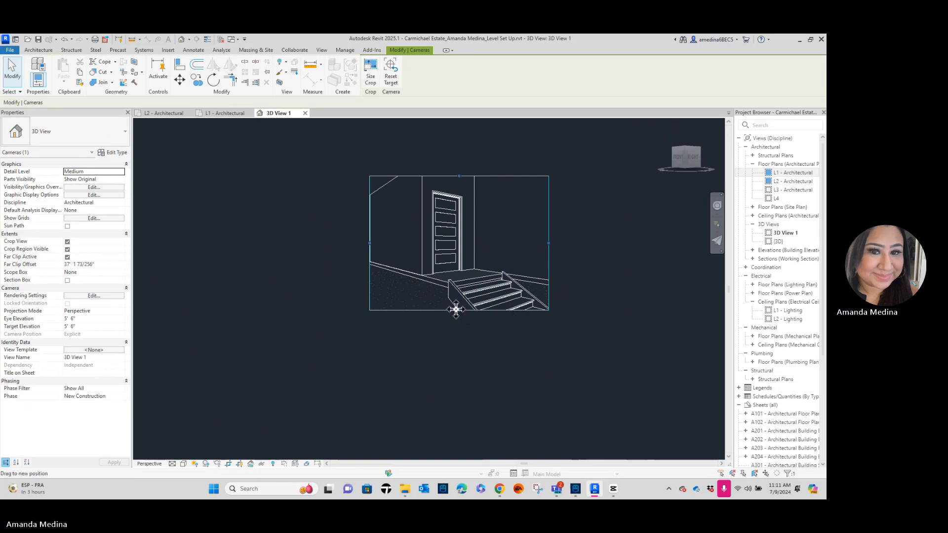
drag(459, 310, 459, 373)
drag(549, 269, 588, 270)
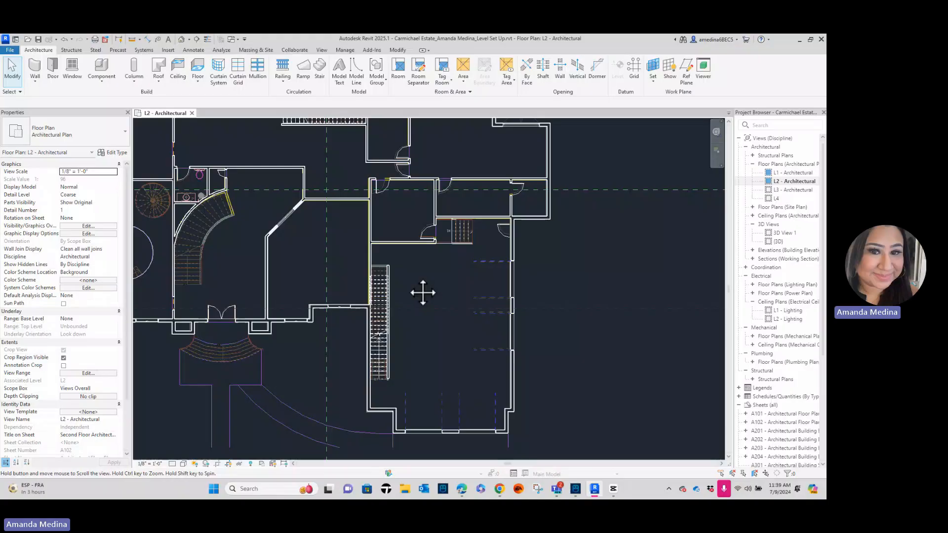
Create a rectangular Concrete 4" floor on L2, about 4' 6" deep, between the rear exterior CAD steps and the double-door wall.
scroll(360, 207, down, 2)
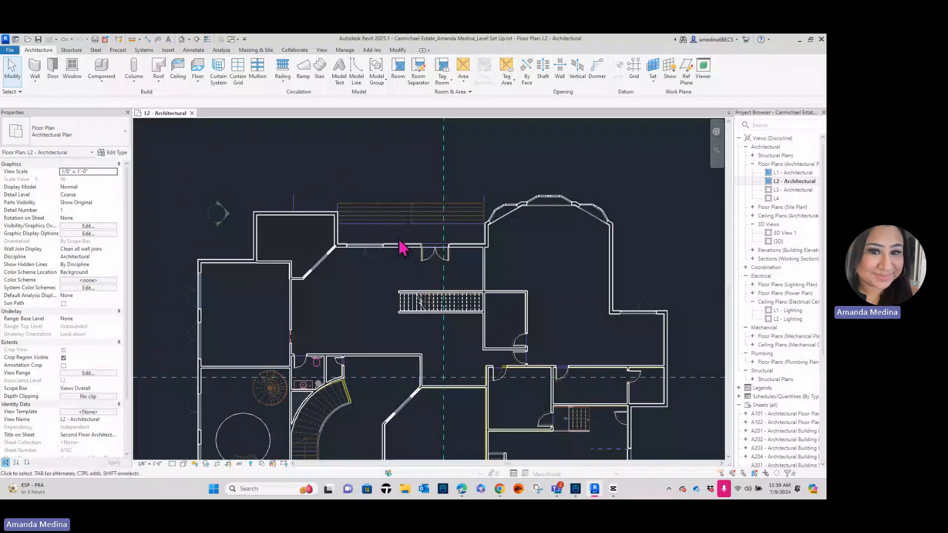
scroll(402, 249, up, 2)
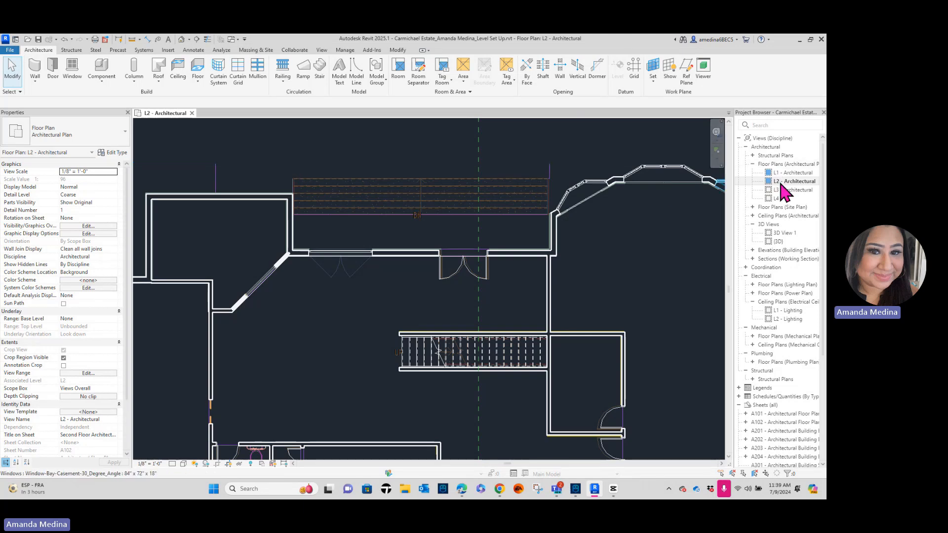
click(198, 70)
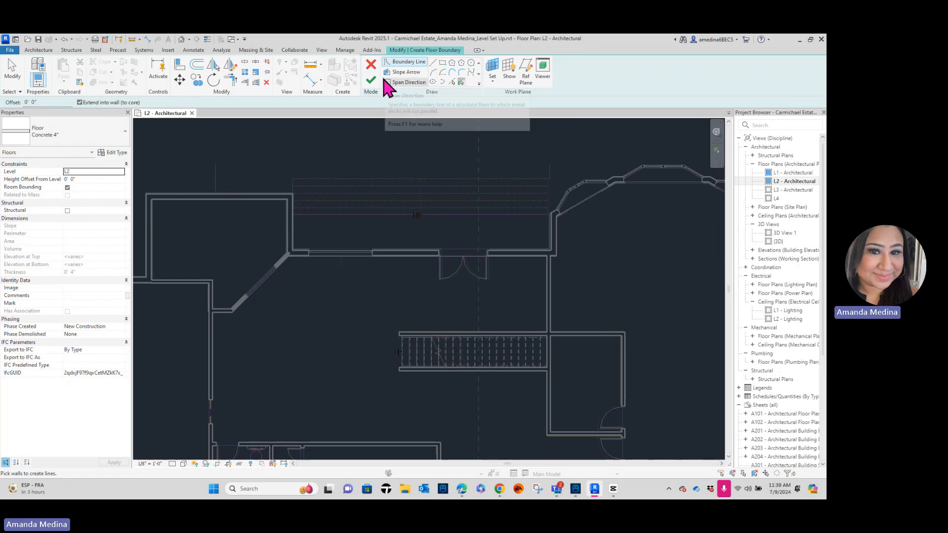
click(444, 69)
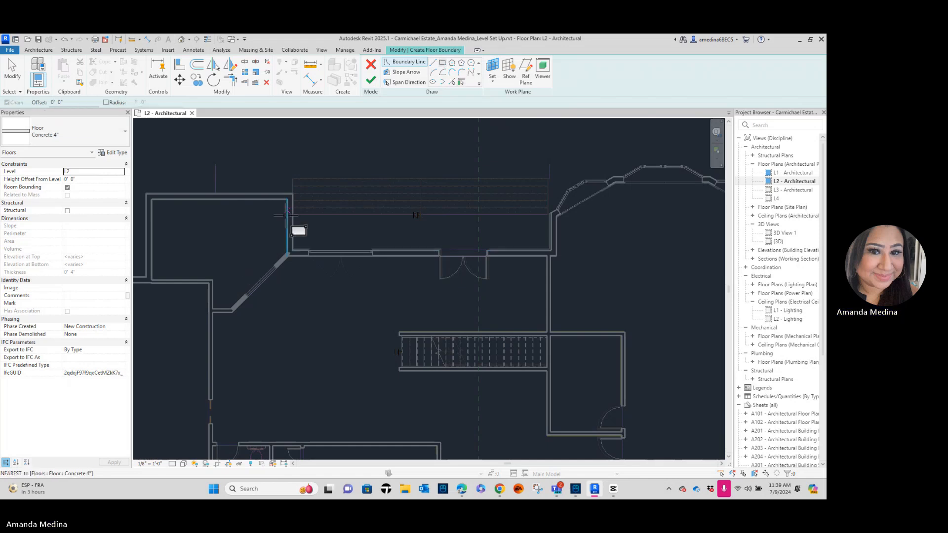
scroll(291, 215, up, 3)
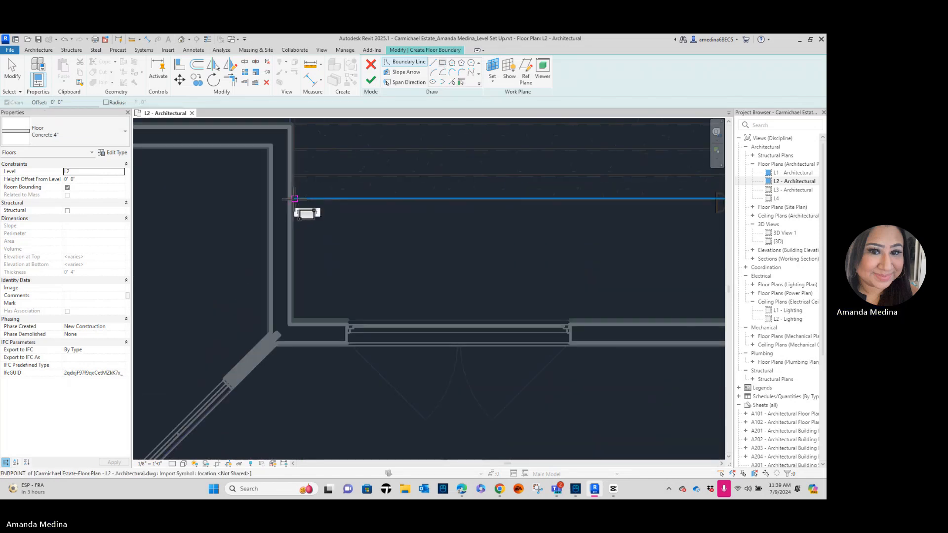
click(295, 199)
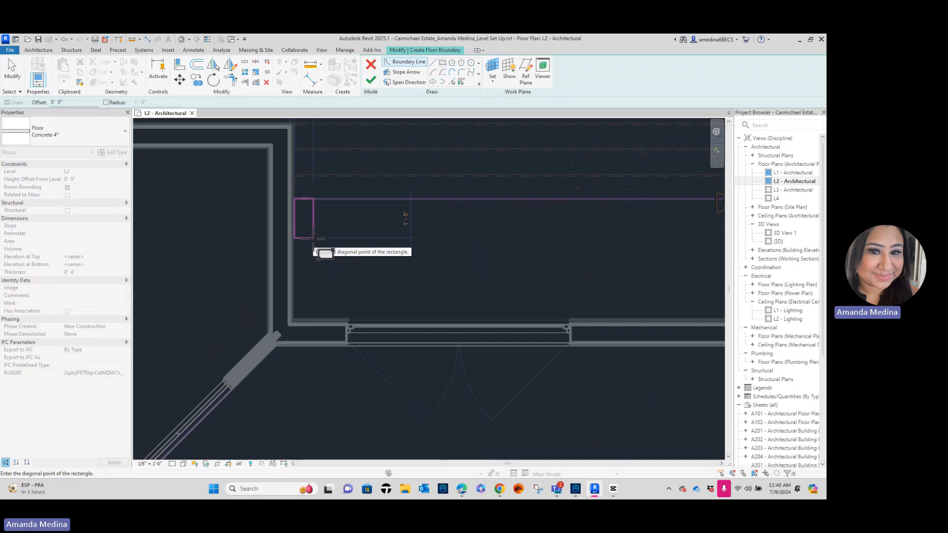
scroll(568, 269, down, 2)
middle_drag(569, 270, 275, 267)
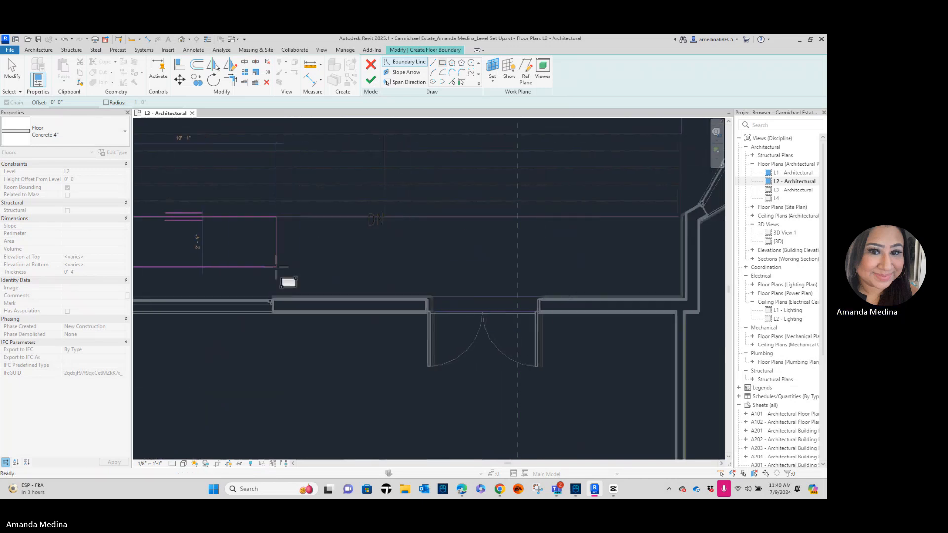
click(683, 299)
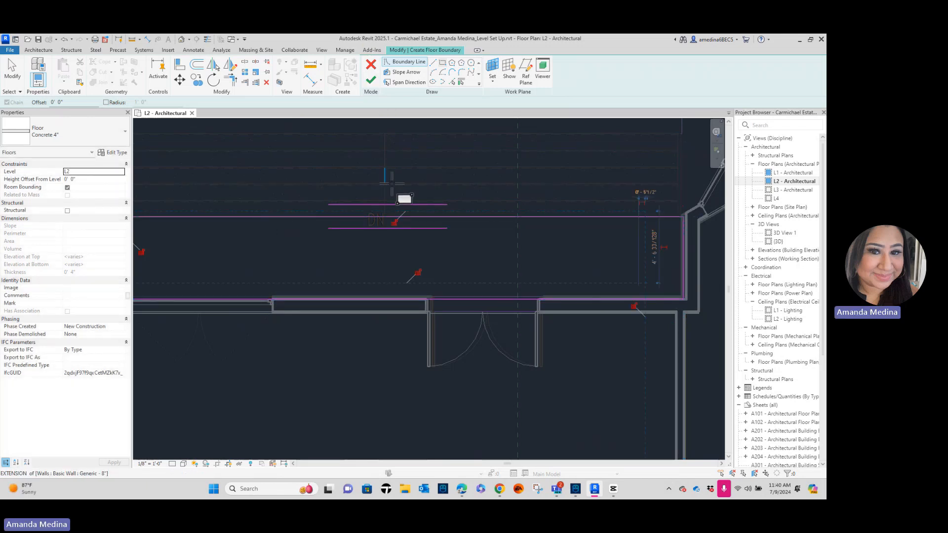
scroll(423, 214, down, 3)
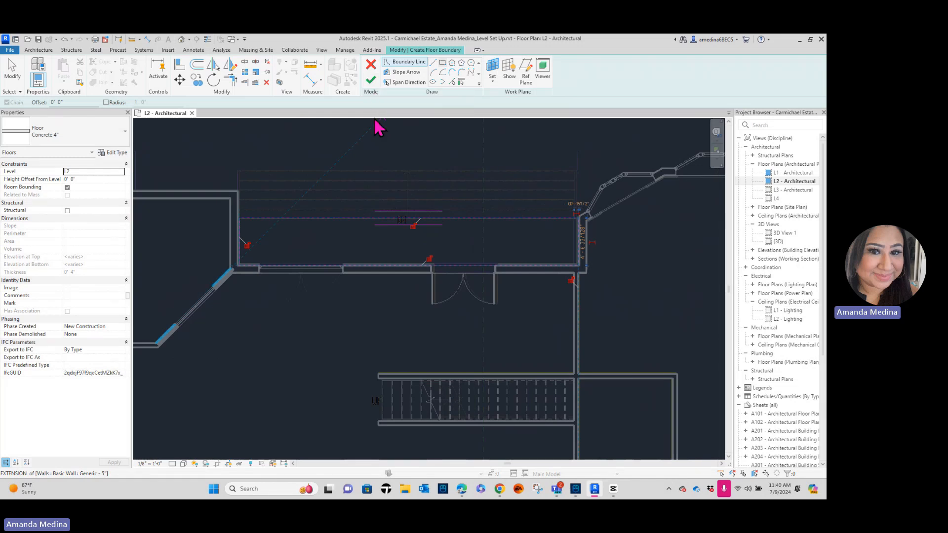
click(371, 80)
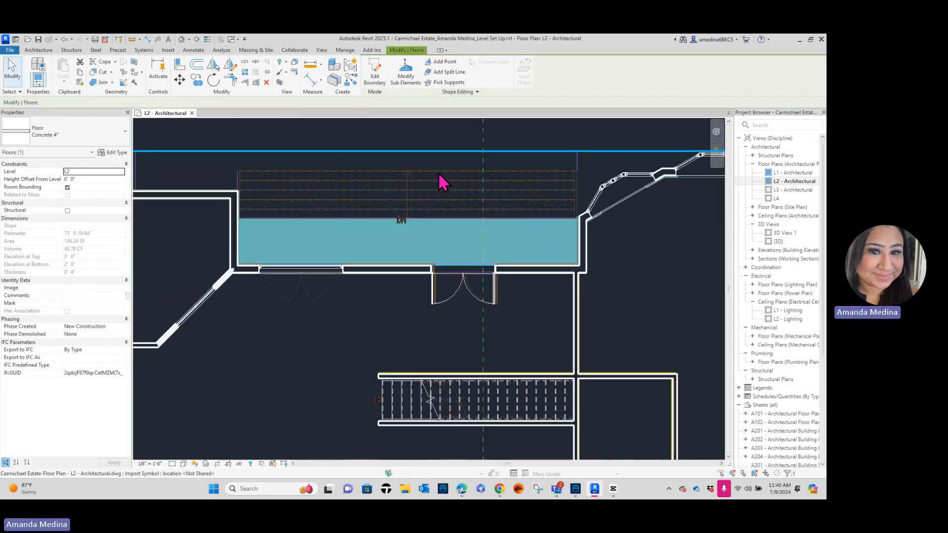
Deselect the new landing floor and open the L1 architectural plan at the rear exterior CAD steps.
click(455, 148)
middle_drag(317, 241, 340, 286)
double_click(797, 172)
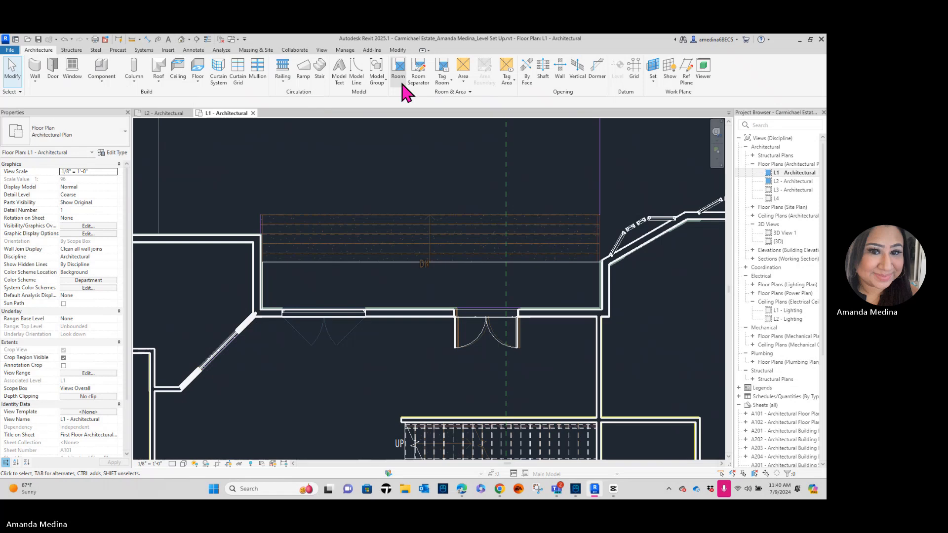
Draw a straight six-riser stair run from L1 to L2 over the rear exterior CAD steps, ending at the landing floor.
click(321, 74)
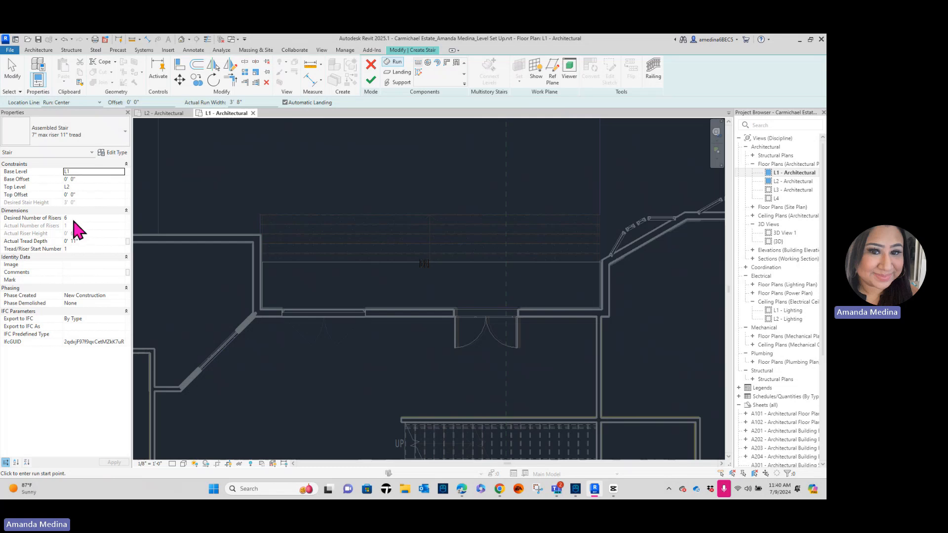
click(429, 213)
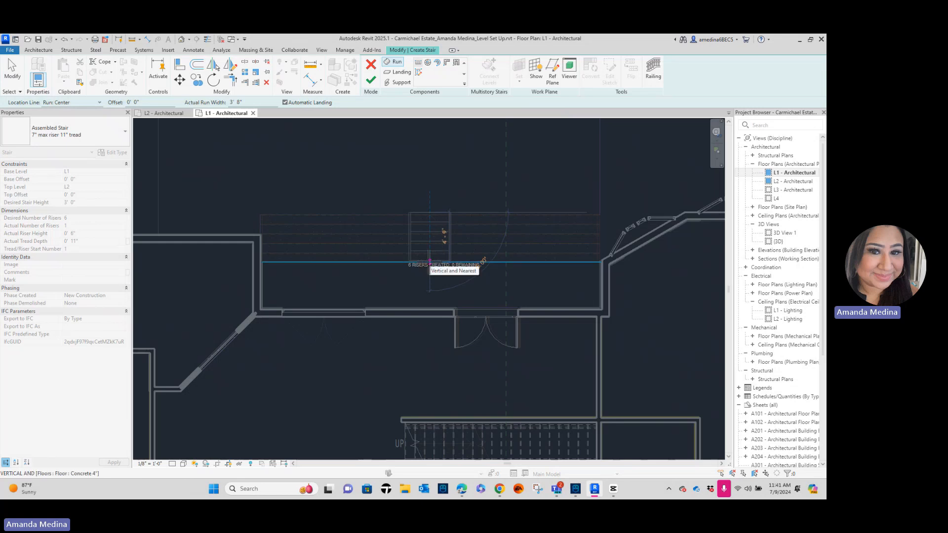
click(429, 262)
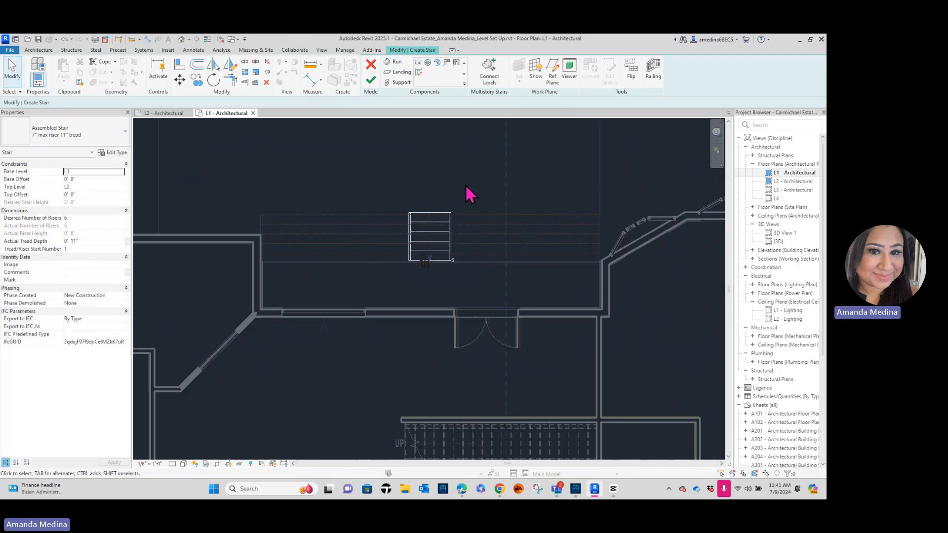
Widen the rear stair run to about 32' 2" to span the full width of the CAD steps, and finish the stair.
click(449, 238)
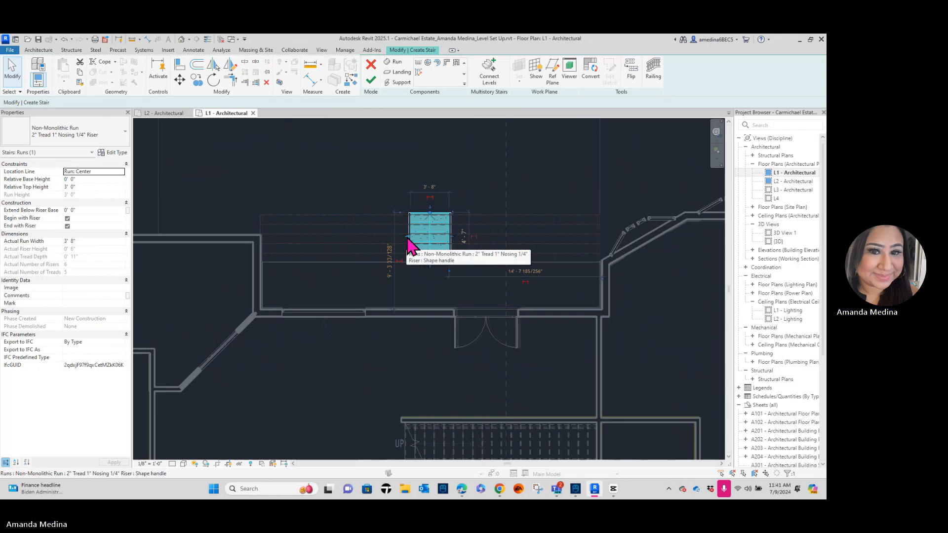
drag(408, 239, 265, 244)
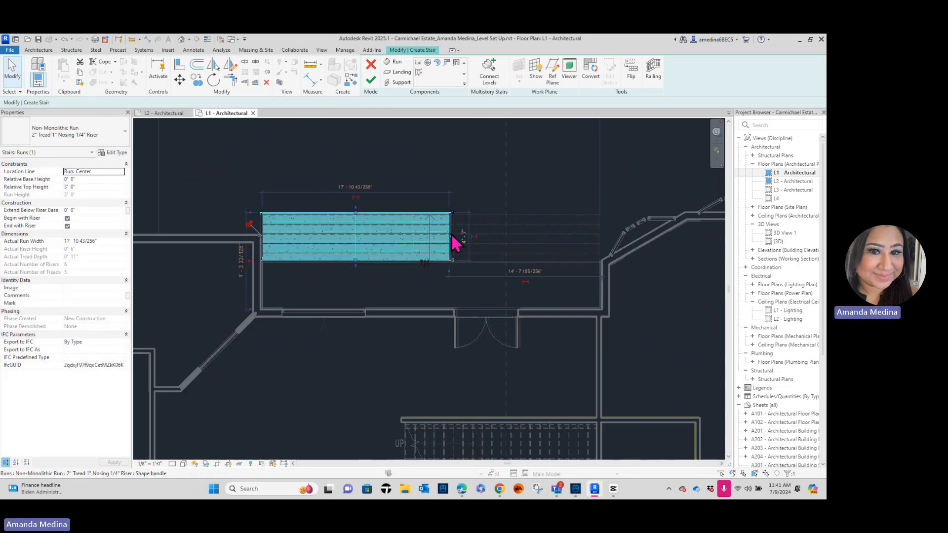
drag(452, 246, 600, 245)
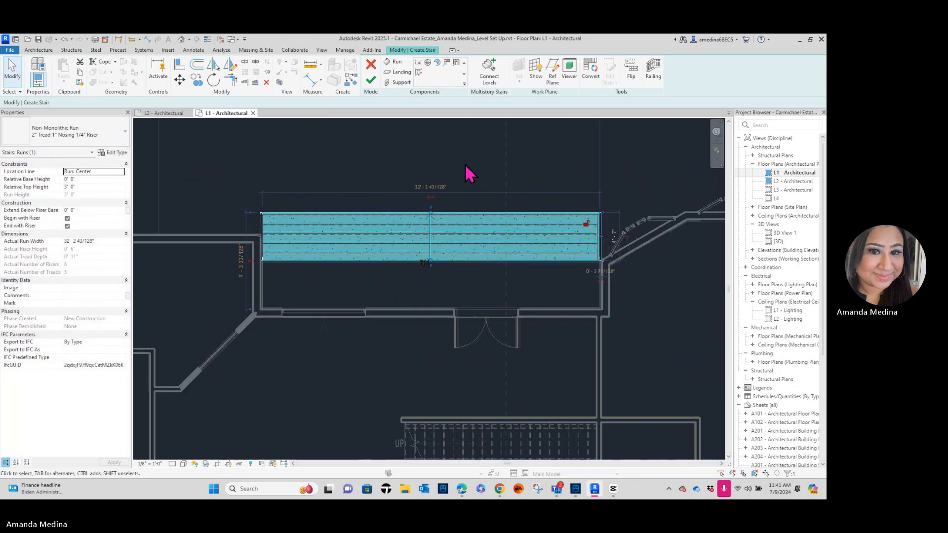
click(465, 166)
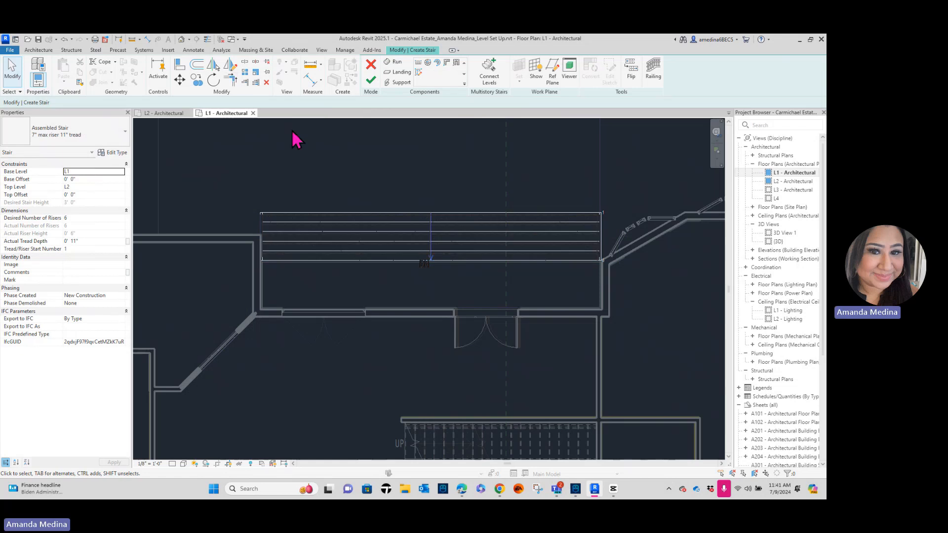
click(372, 83)
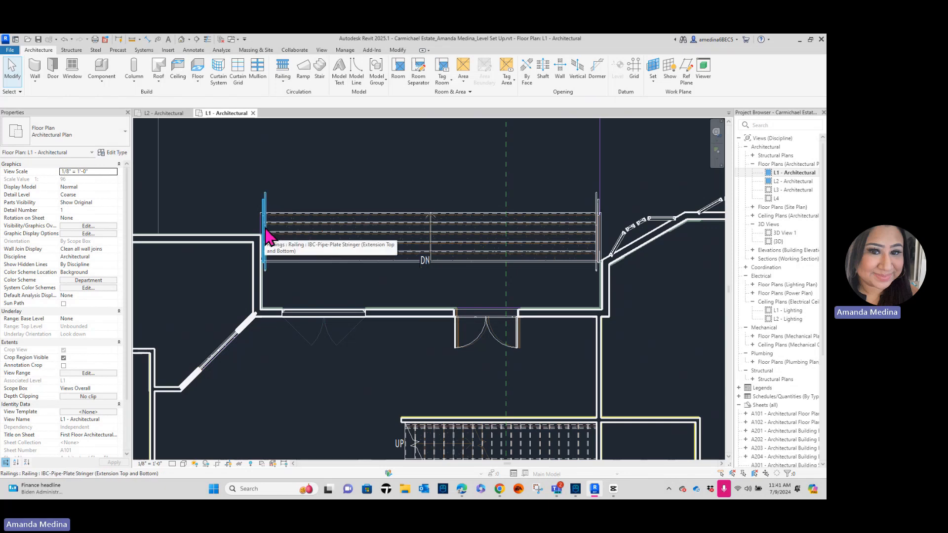
Change both railings of the rear exterior stair to the Handrail - Rectangular type.
click(266, 230)
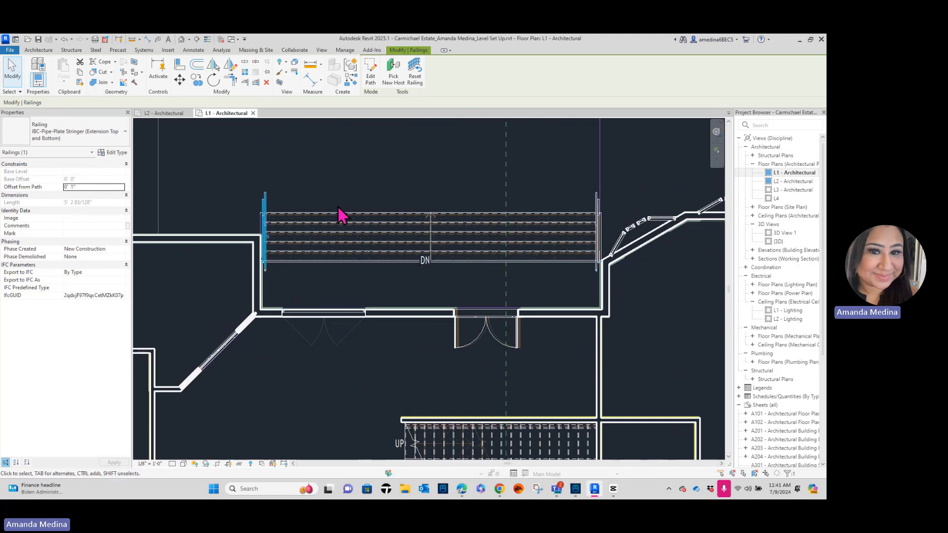
ctrl+click(597, 200)
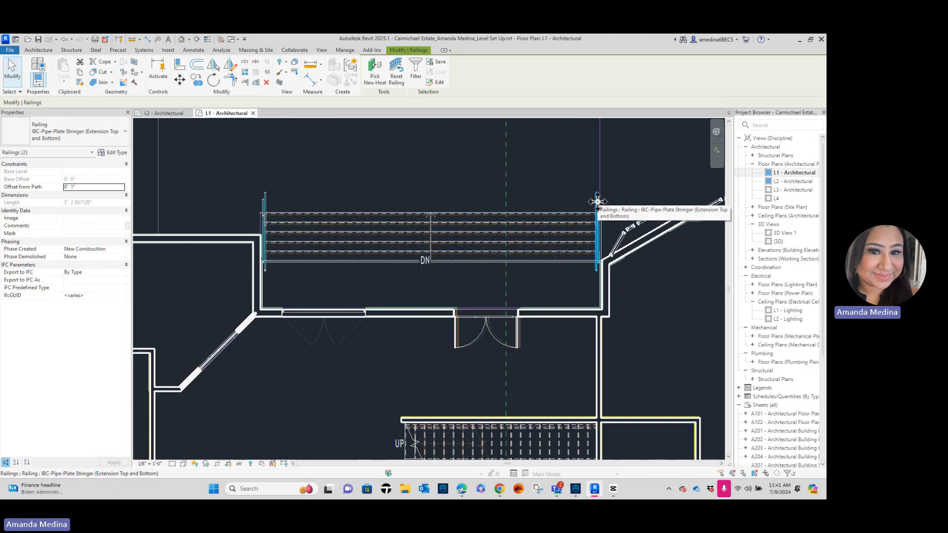
click(89, 145)
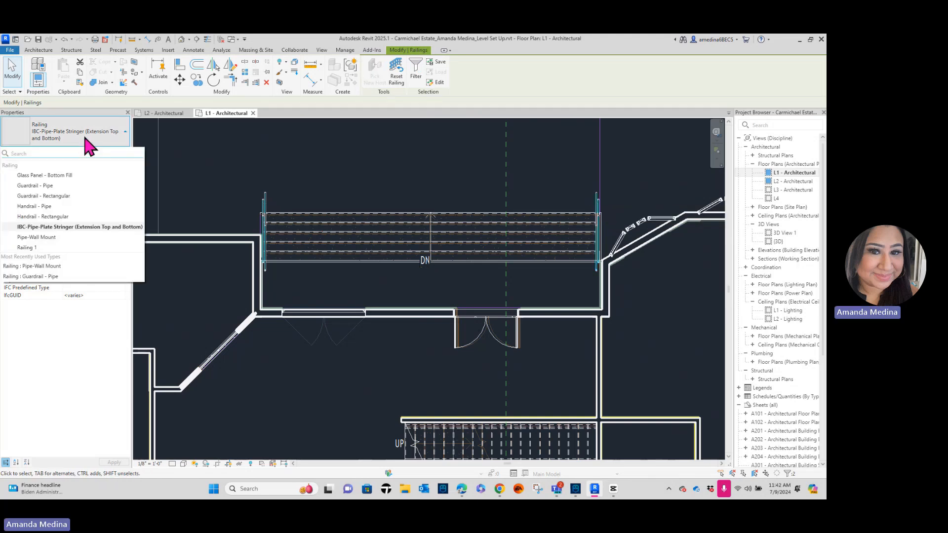
click(73, 217)
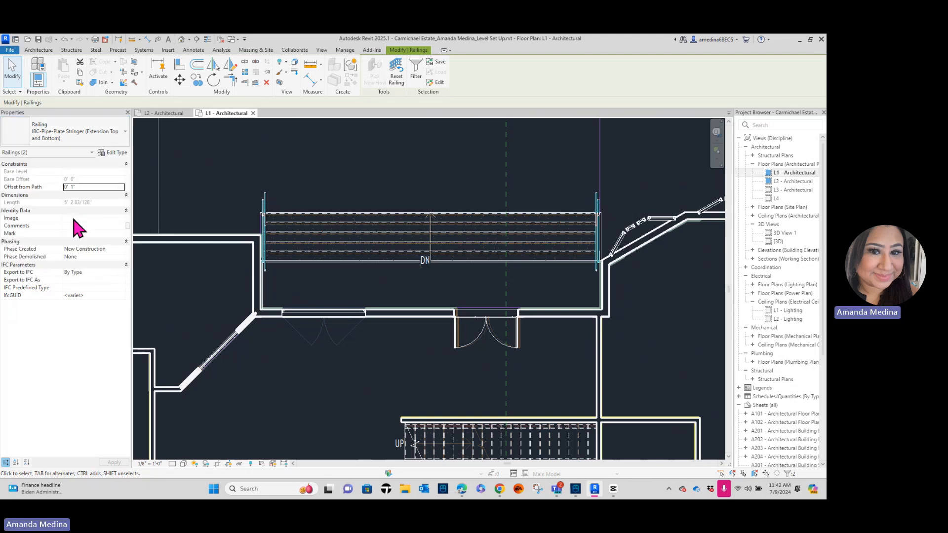
click(371, 186)
scroll(370, 186, down, 2)
middle_drag(371, 186, 372, 275)
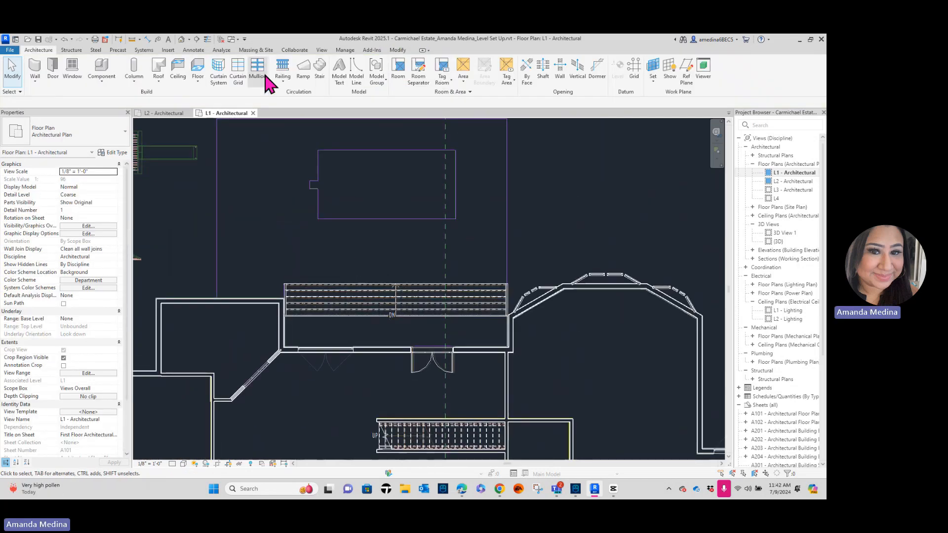
Create a perspective camera view from the rear yard looking at the new exterior stair and the double doors.
click(190, 40)
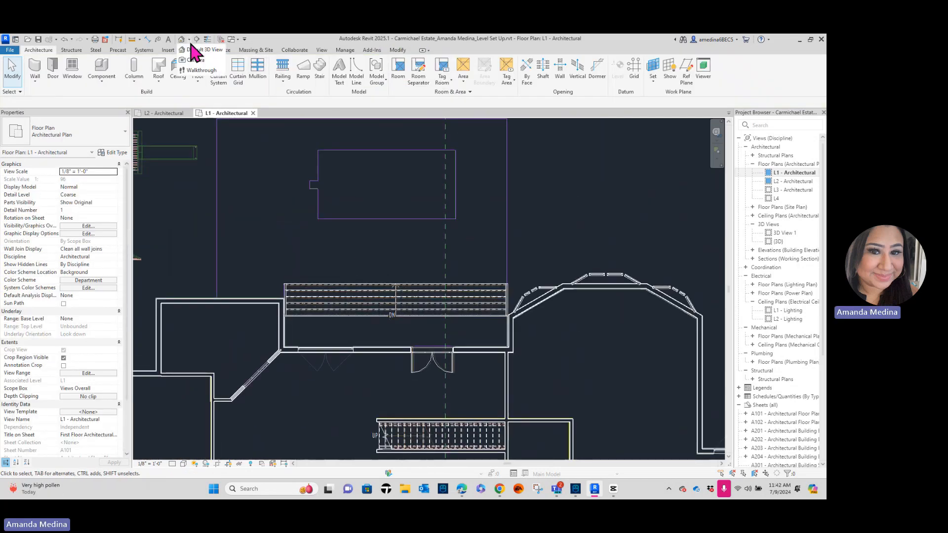
click(212, 62)
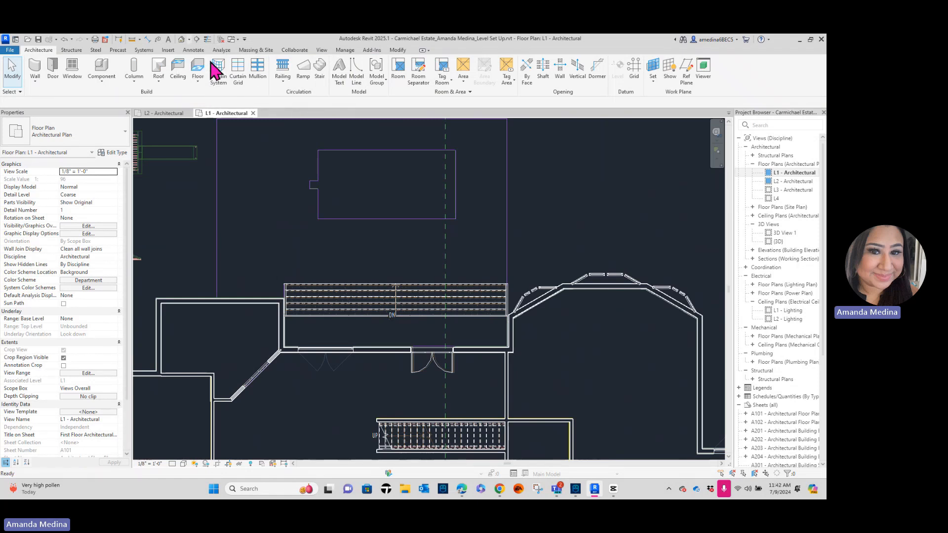
click(241, 174)
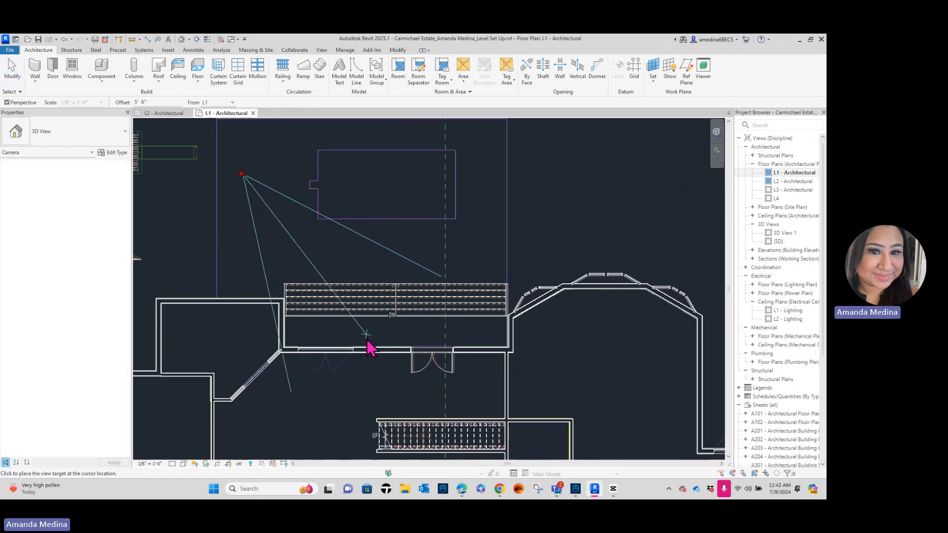
click(410, 387)
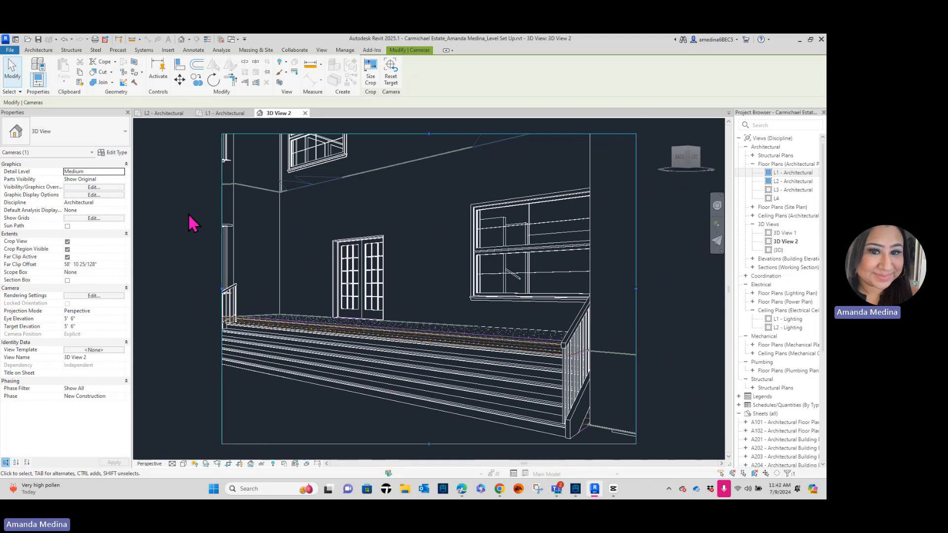
key(Escape)
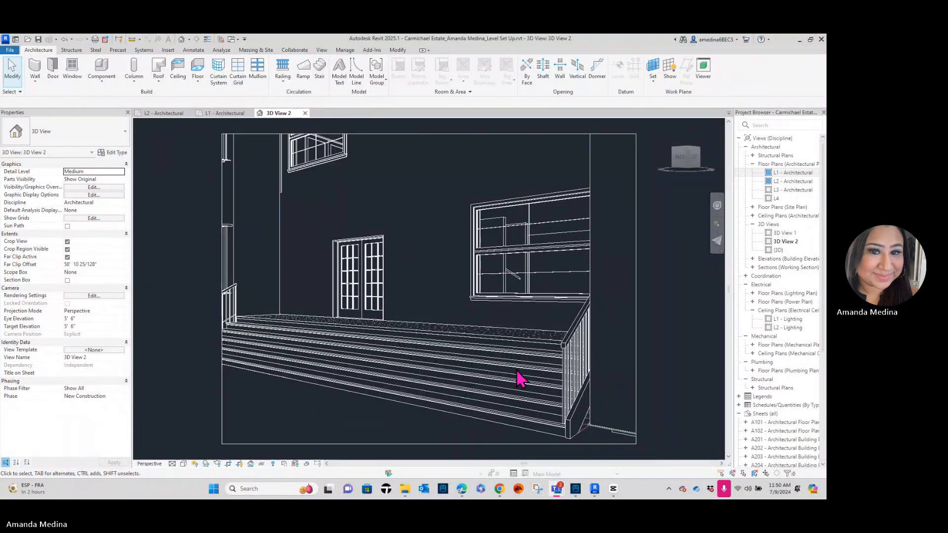
Open the L2 architectural plan and examine the CAD spiral stair and the large circle beside it.
click(796, 182)
double_click(796, 182)
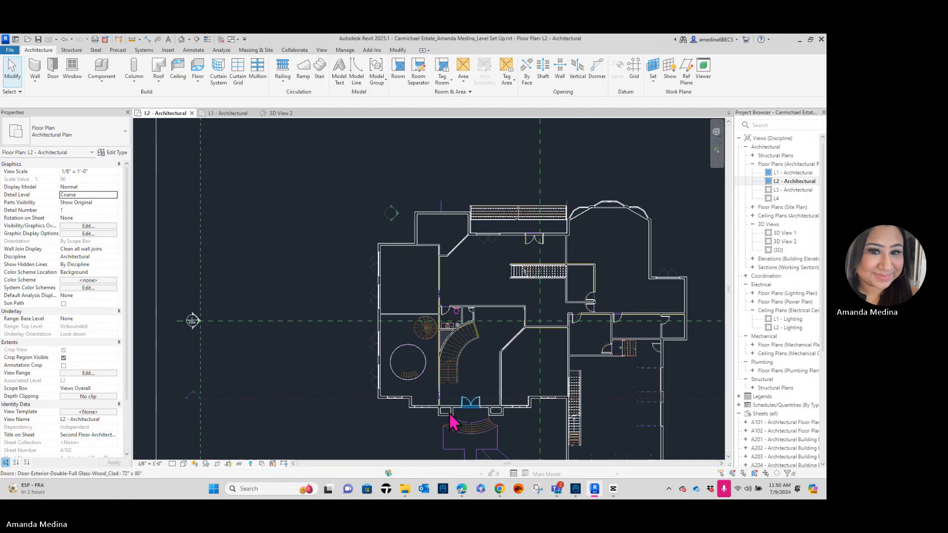
scroll(430, 360, up, 3)
scroll(429, 375, up, 6)
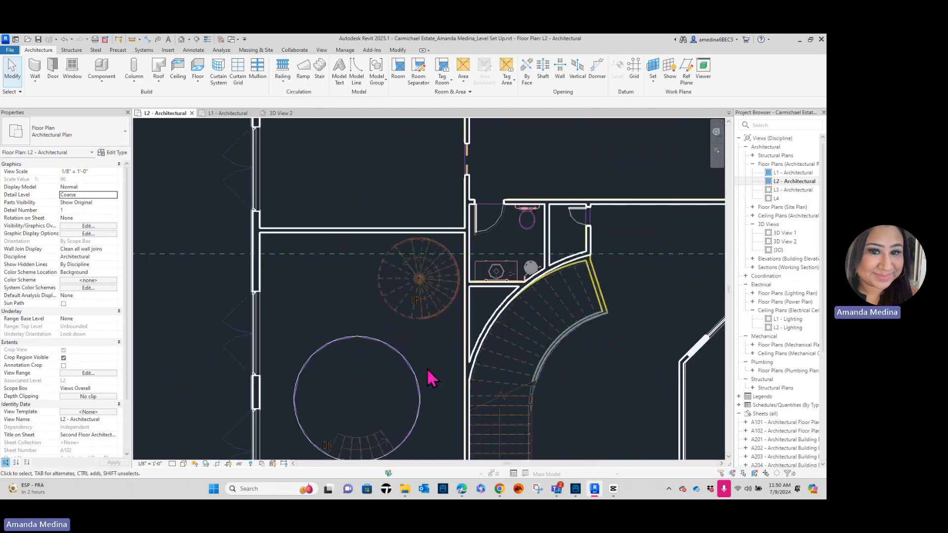
scroll(426, 371, up, 2)
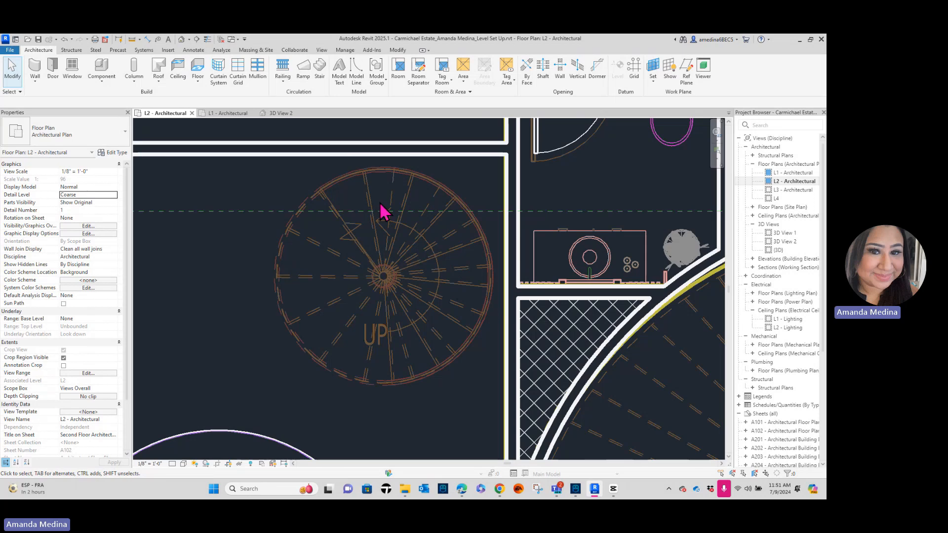
scroll(382, 212, down, 1)
middle_drag(382, 212, 523, 216)
scroll(438, 216, down, 1)
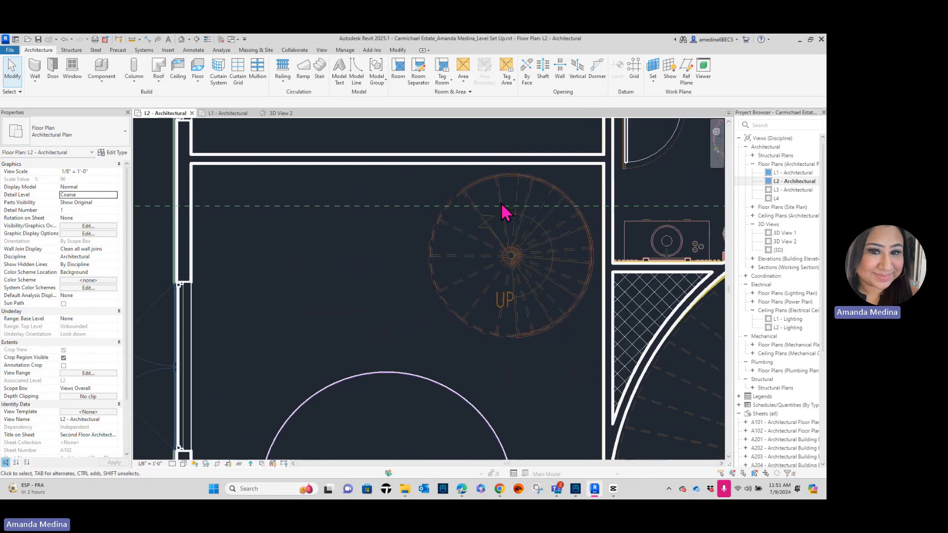
scroll(242, 371, down, 1)
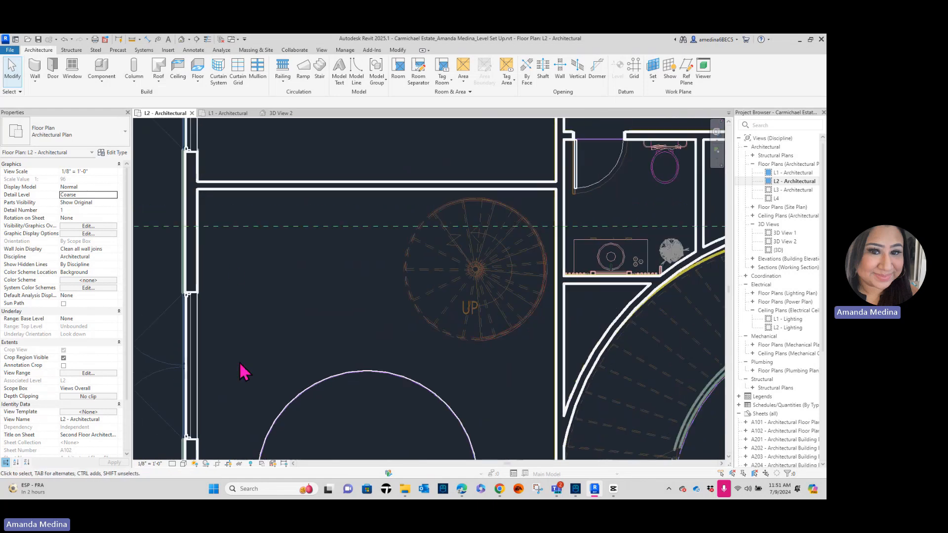
middle_drag(241, 372, 268, 193)
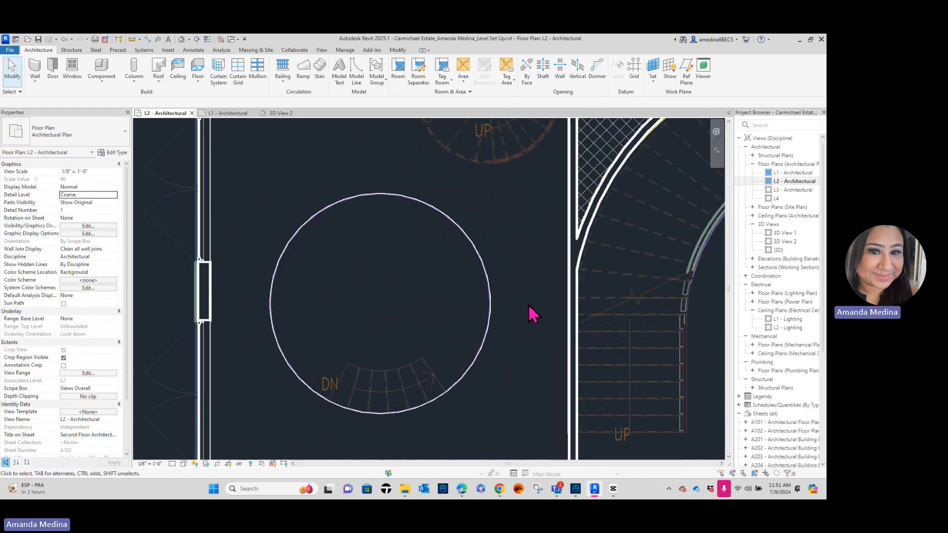
middle_drag(521, 170, 512, 335)
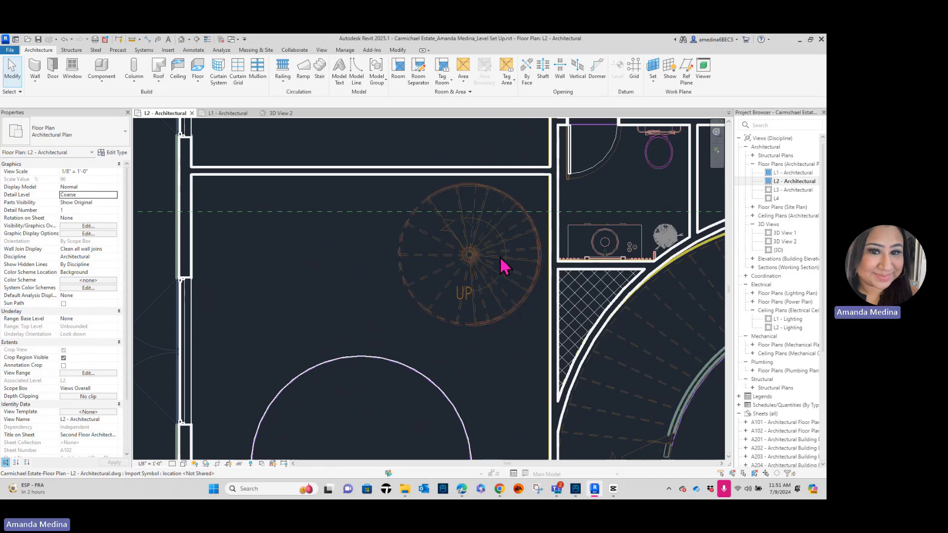
scroll(502, 265, up, 3)
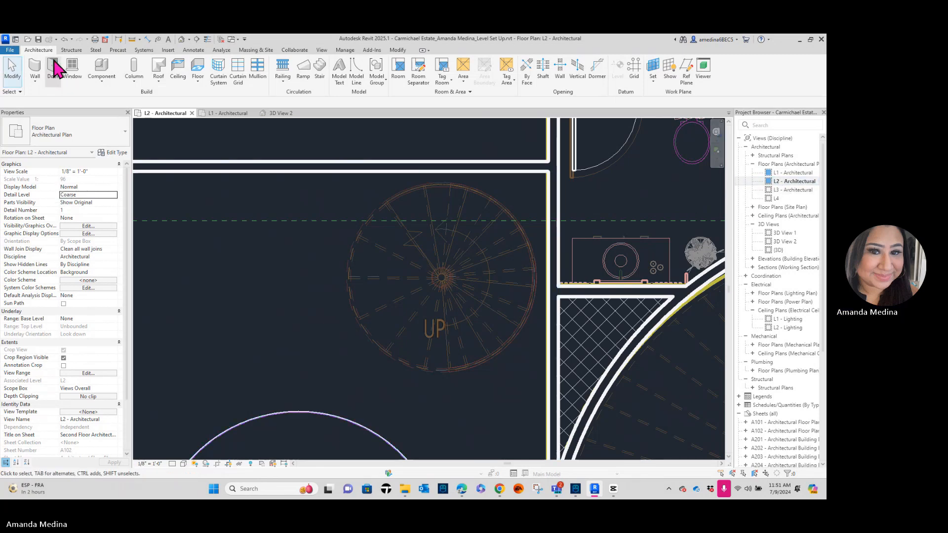
Create a full-step spiral run of type Stair-Metal-Plate Stringer from L2 to L3, centered on the CAD spiral stair, radius about 2' 0".
click(322, 79)
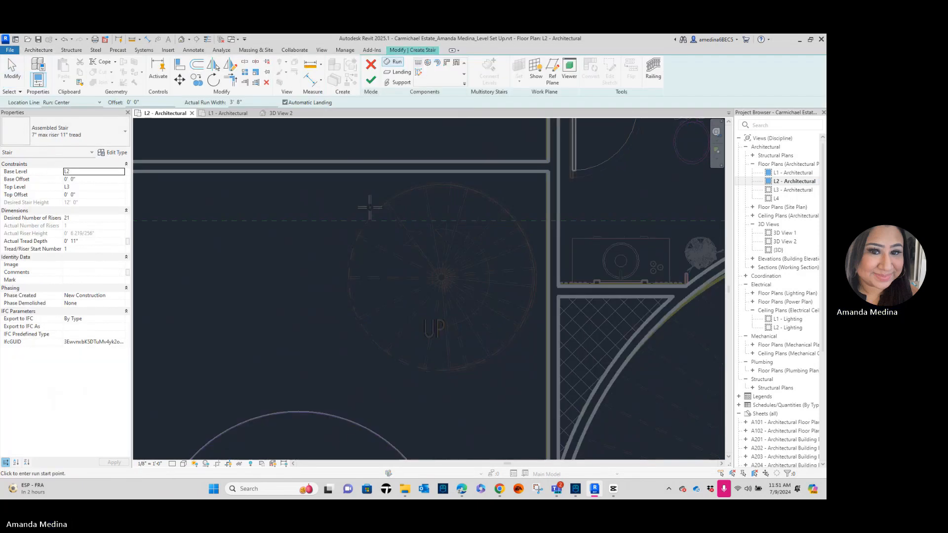
click(429, 68)
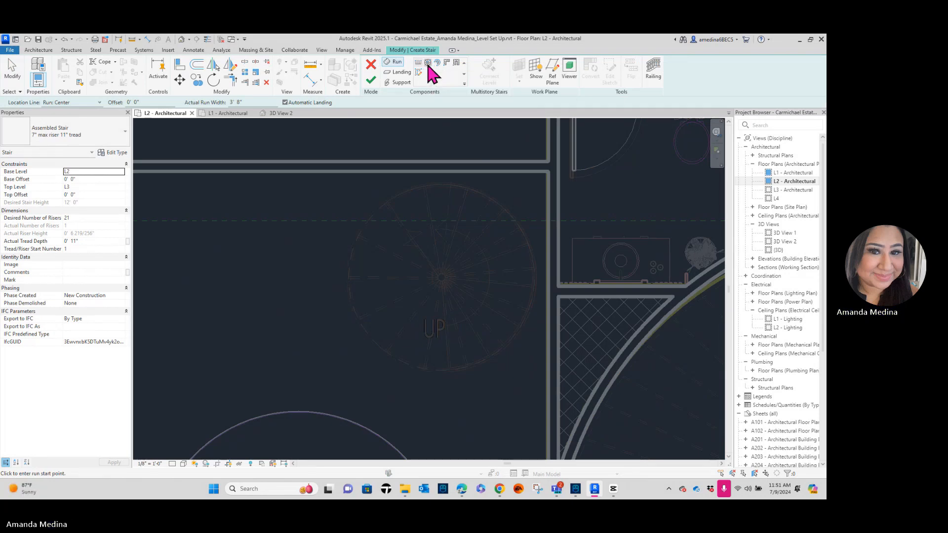
click(83, 145)
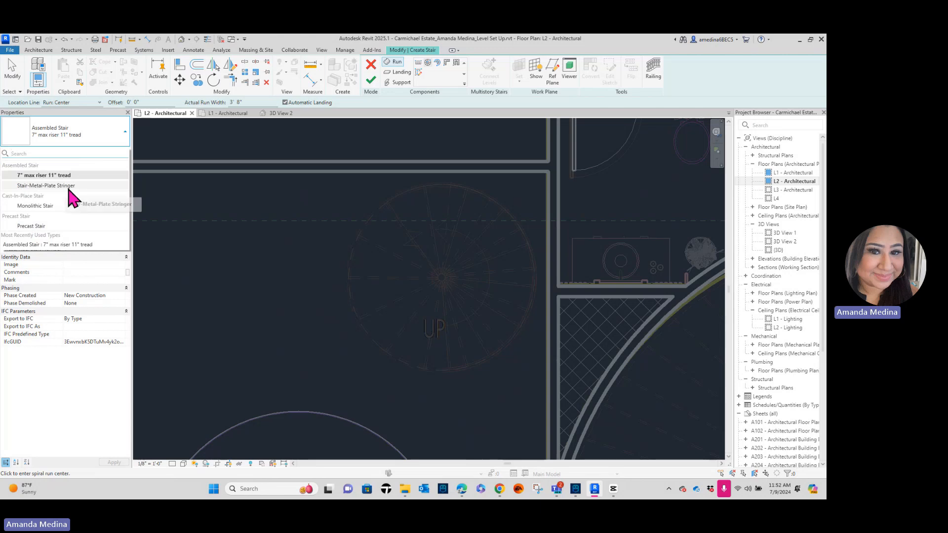
click(46, 186)
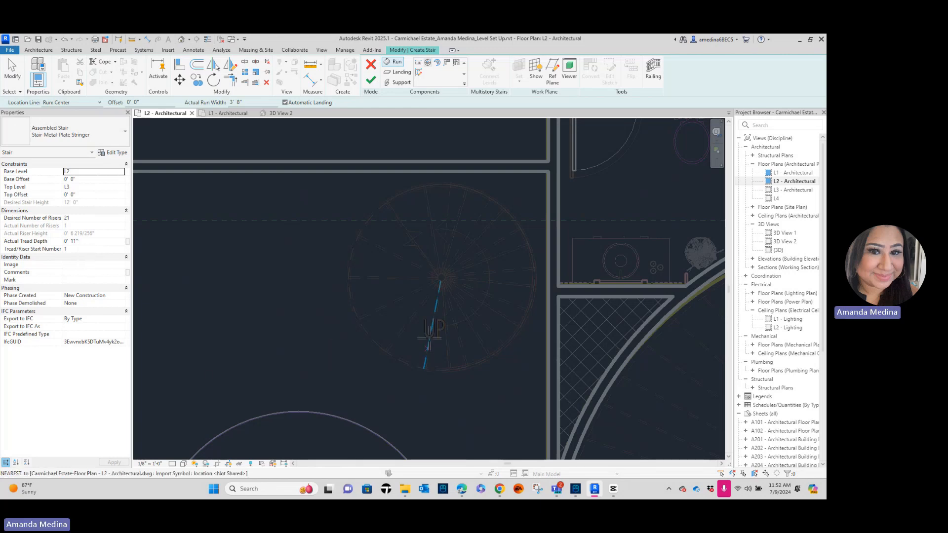
scroll(441, 278, up, 5)
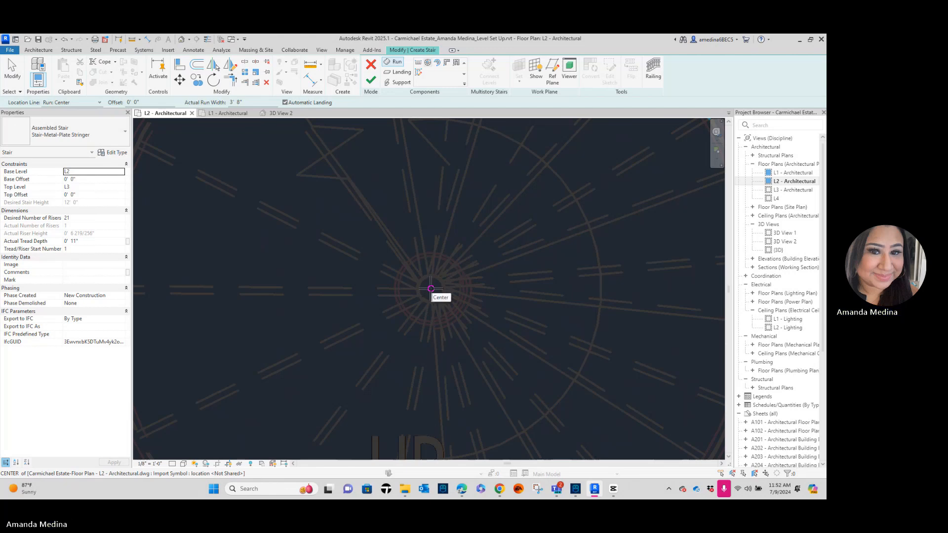
click(431, 289)
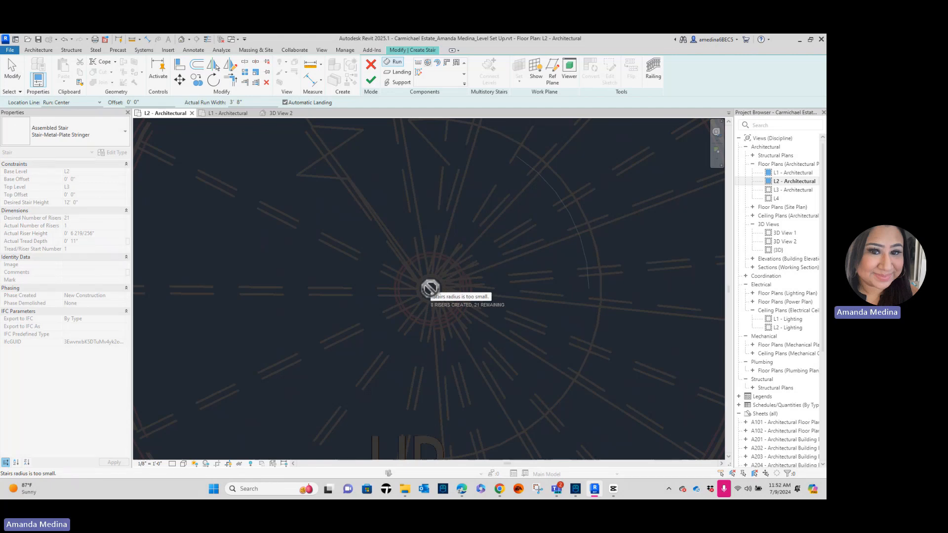
scroll(430, 288, down, 3)
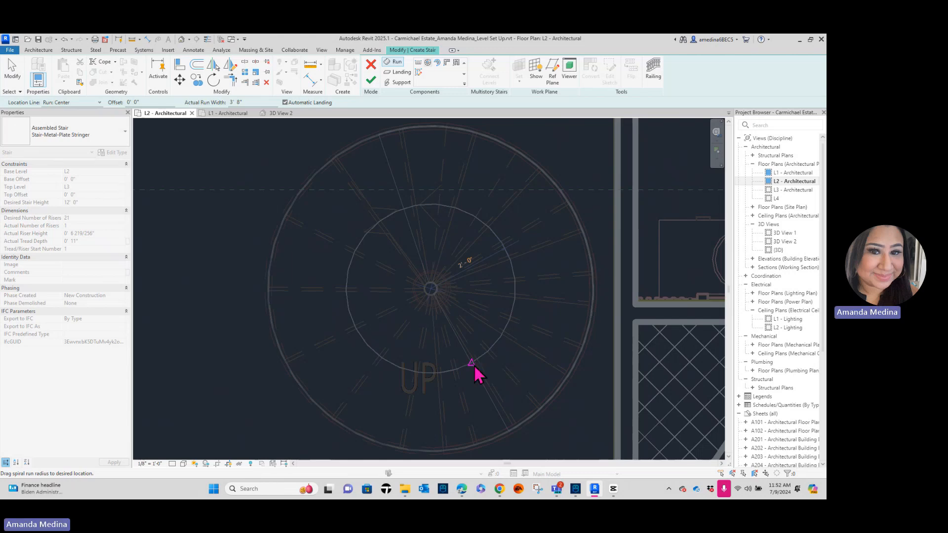
click(476, 375)
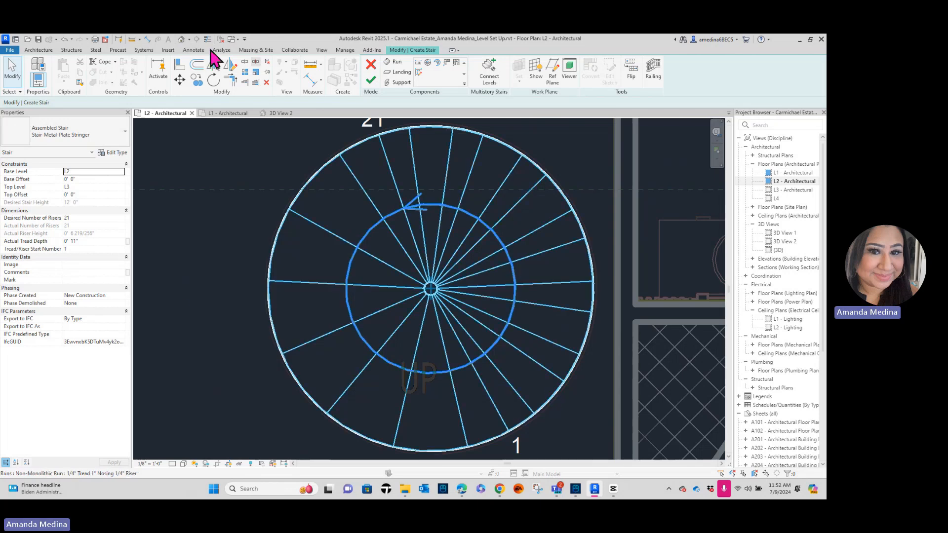
scroll(421, 188, up, 3)
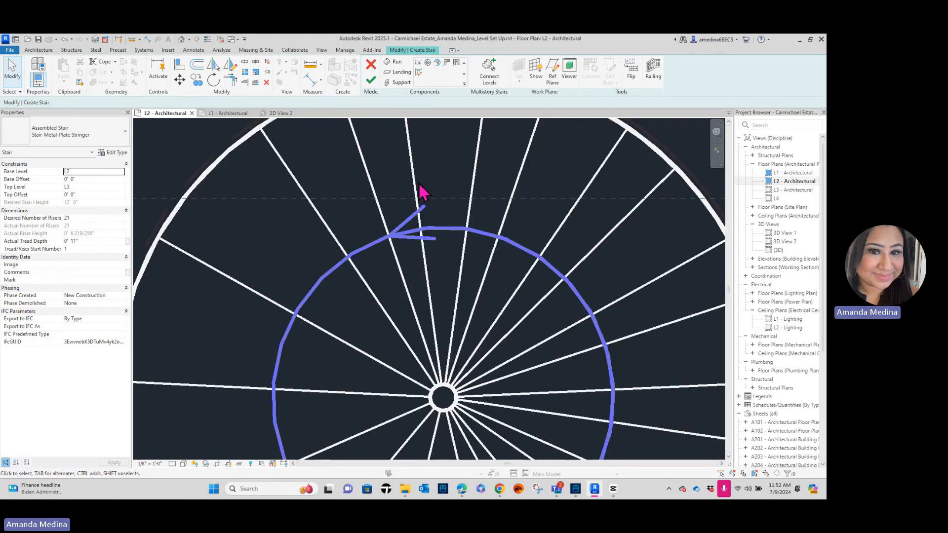
Rotate the spiral run clockwise about its center, moving the riser 21 edge toward the matching CAD stair line.
click(421, 235)
scroll(449, 353, down, 3)
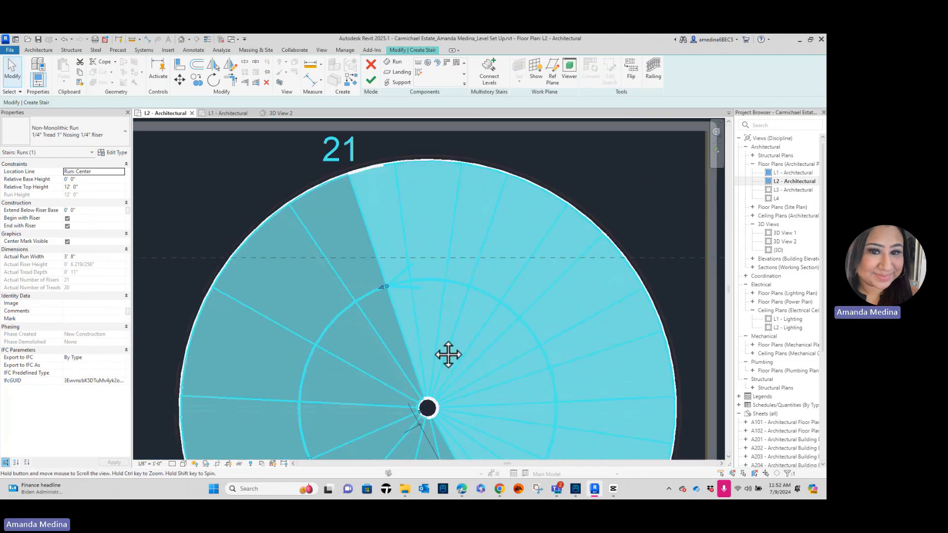
scroll(388, 287, up, 5)
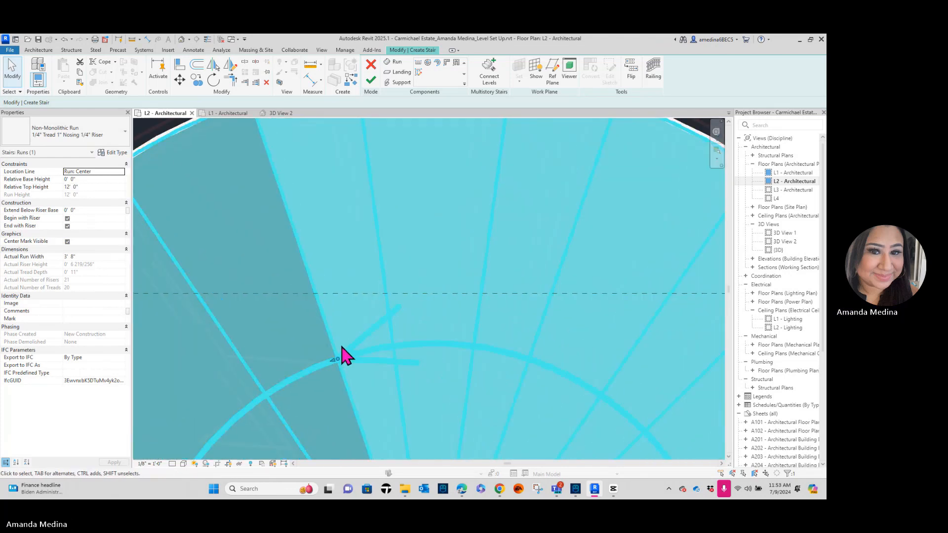
scroll(409, 322, down, 2)
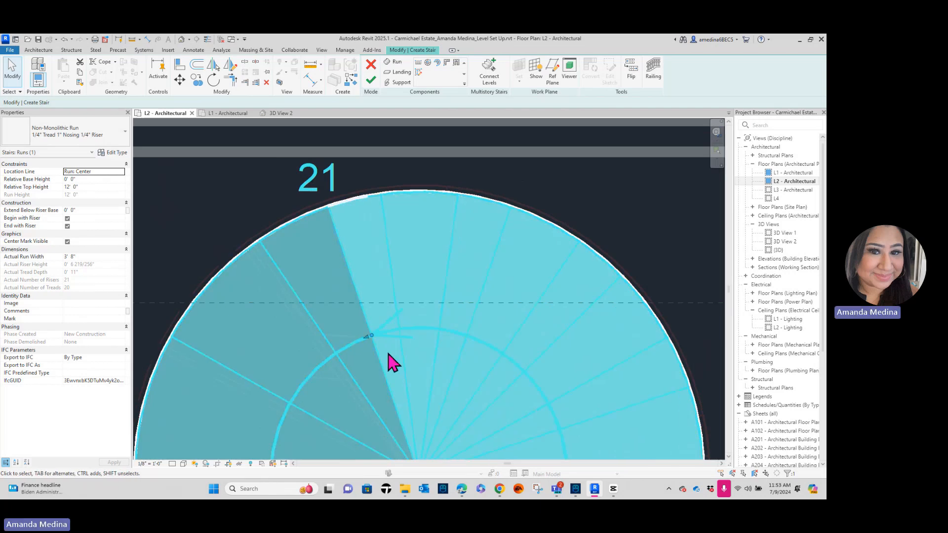
scroll(346, 368, up, 3)
middle_drag(456, 294, 340, 394)
scroll(341, 391, down, 1)
scroll(363, 360, down, 2)
middle_drag(366, 363, 368, 325)
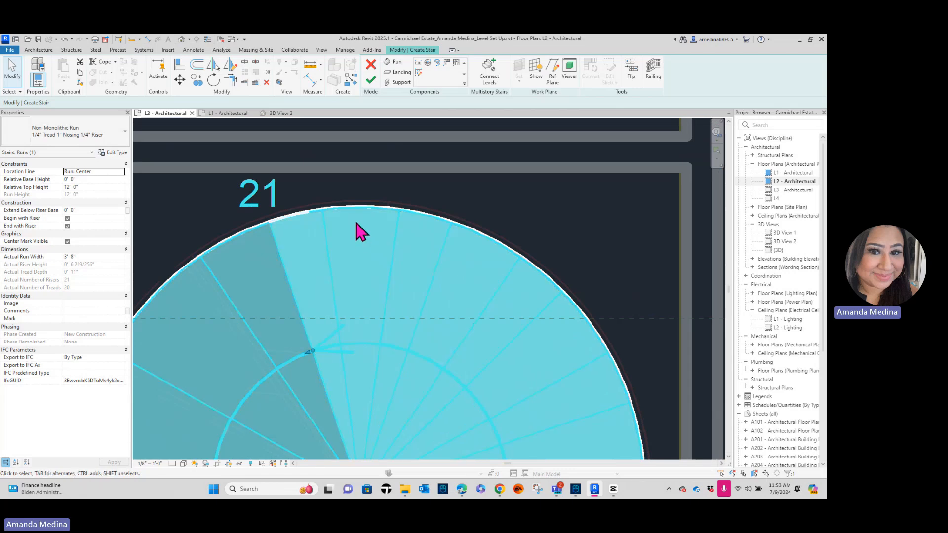
click(213, 80)
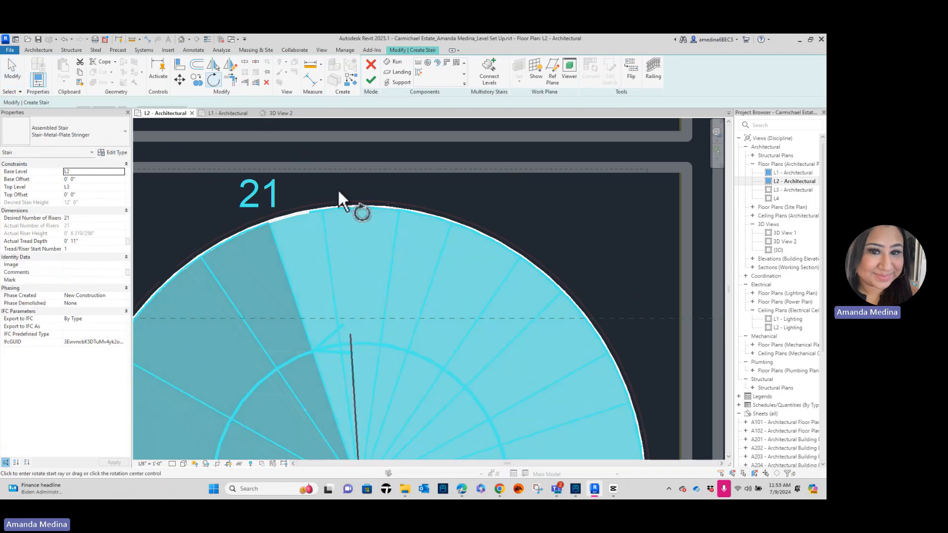
click(273, 223)
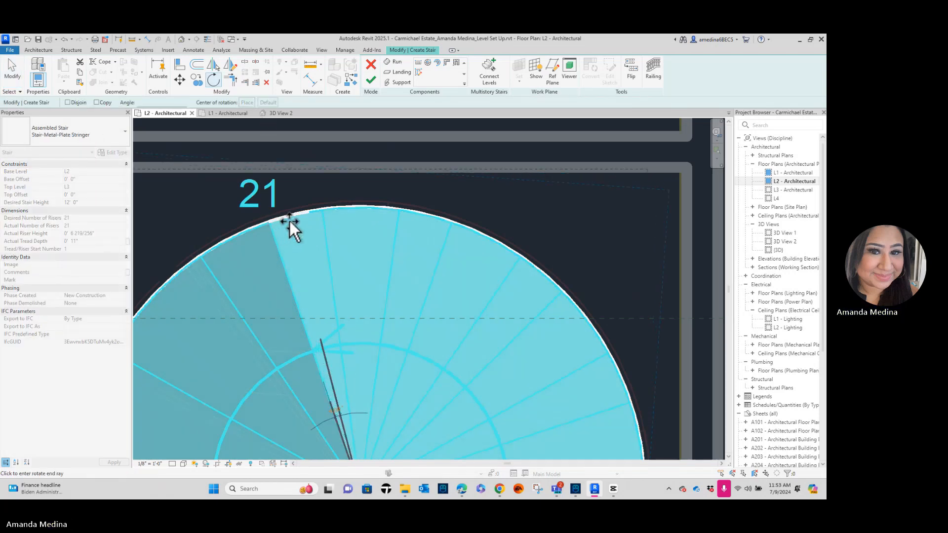
click(305, 221)
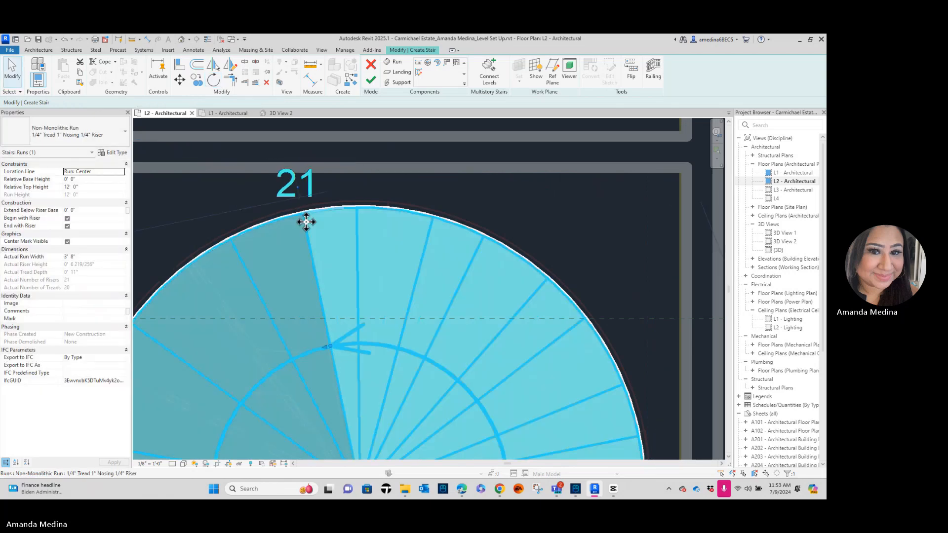
click(505, 215)
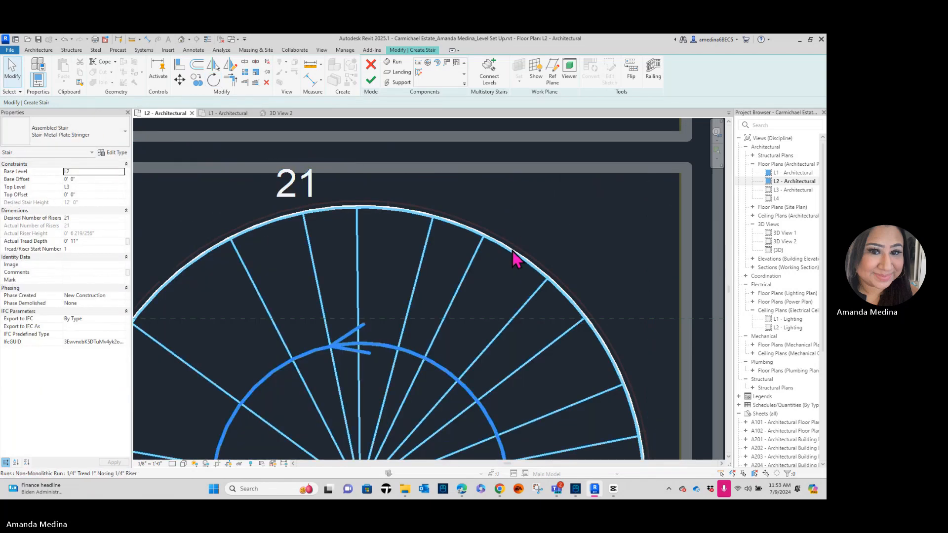
Set the L2 plan's visual style to Wireframe to expose the CAD stair lines under the spiral run.
scroll(516, 260, down, 3)
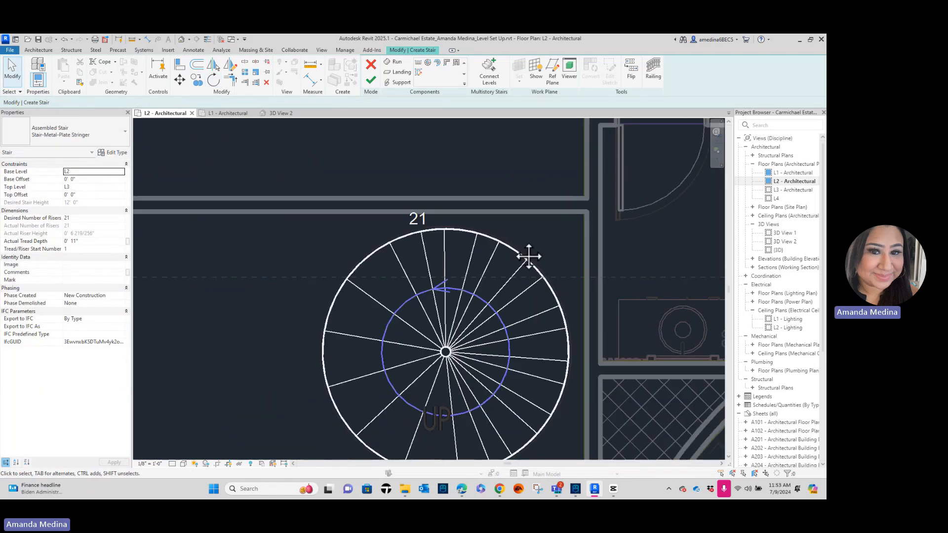
click(184, 465)
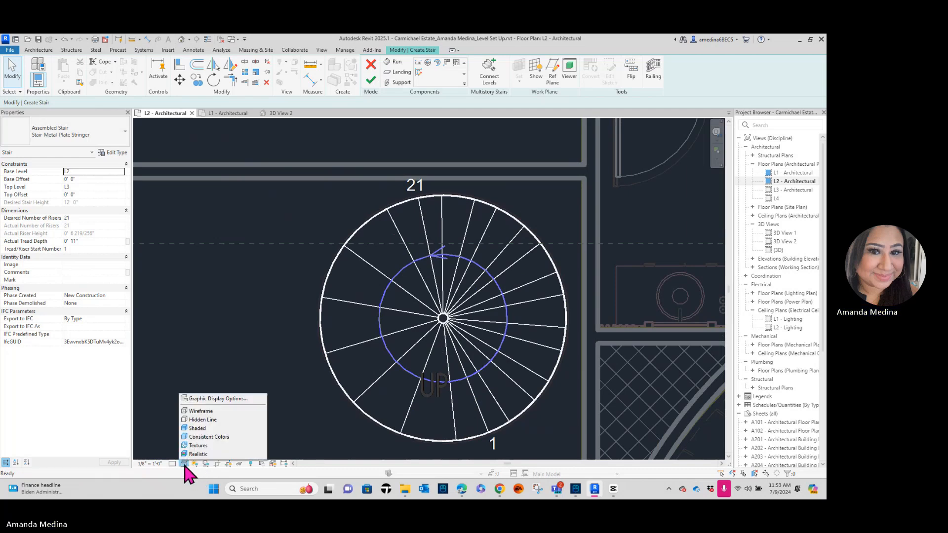
click(230, 412)
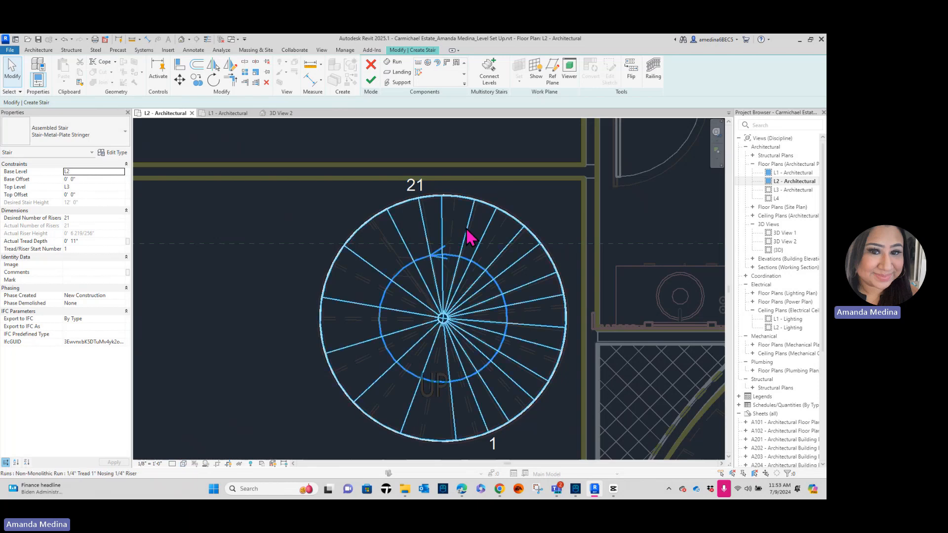
Rotate the spiral run a further 3° or so clockwise about its center to align riser 21 with the CAD line.
scroll(469, 232, up, 2)
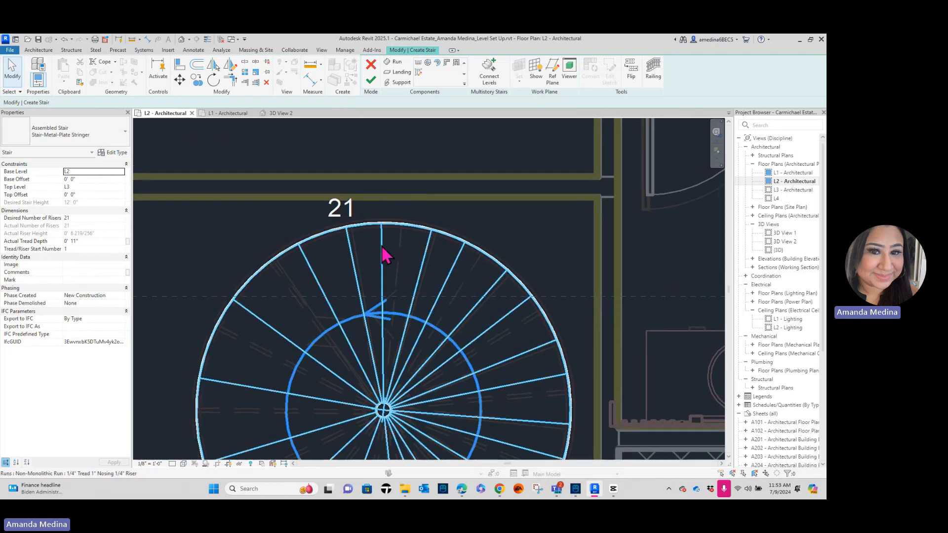
click(384, 254)
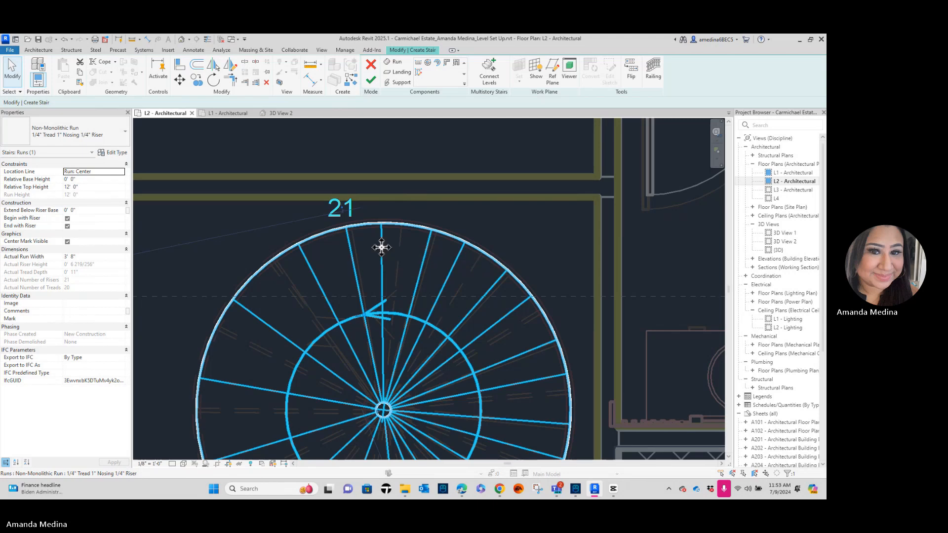
scroll(399, 285, up, 1)
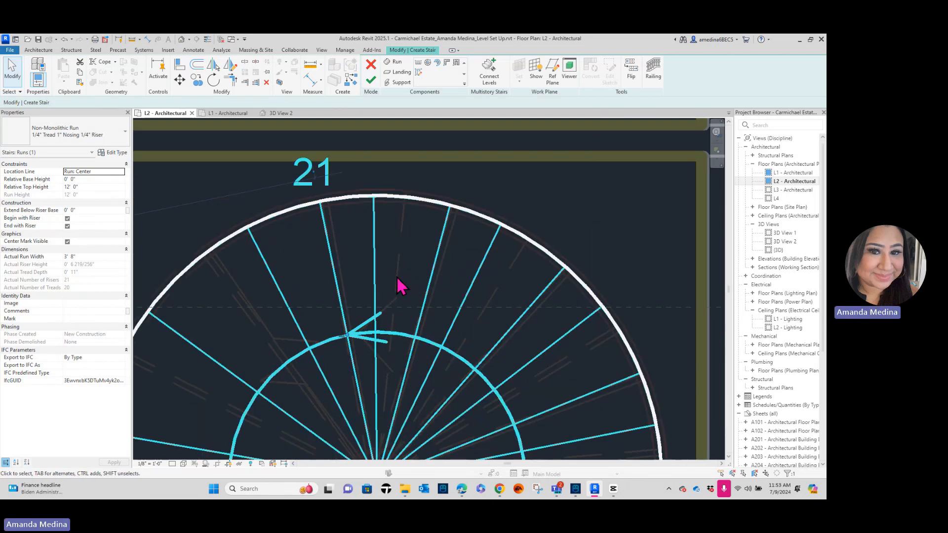
click(213, 79)
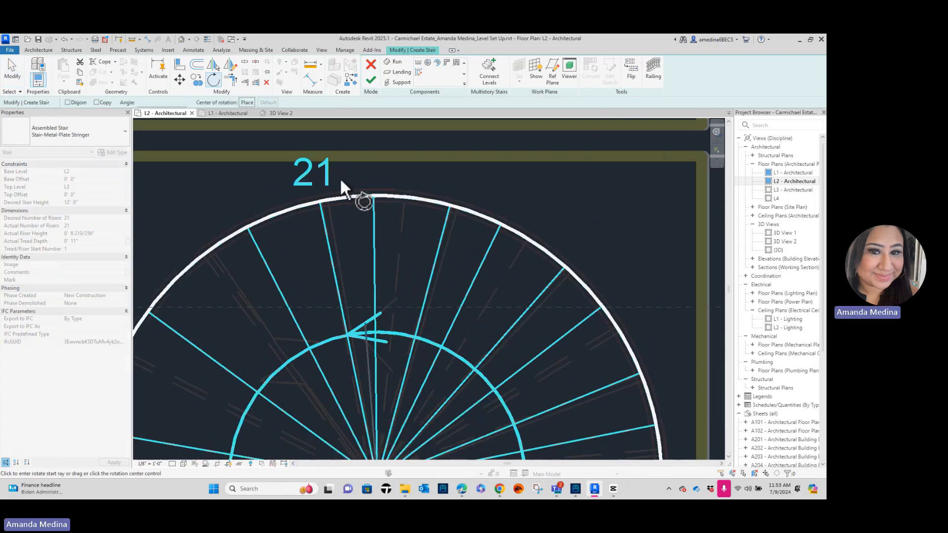
click(321, 203)
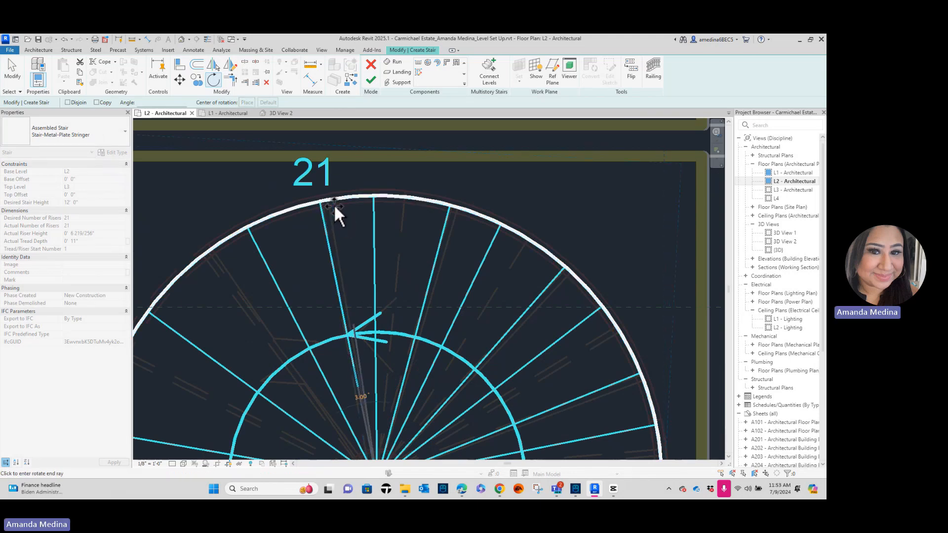
click(335, 204)
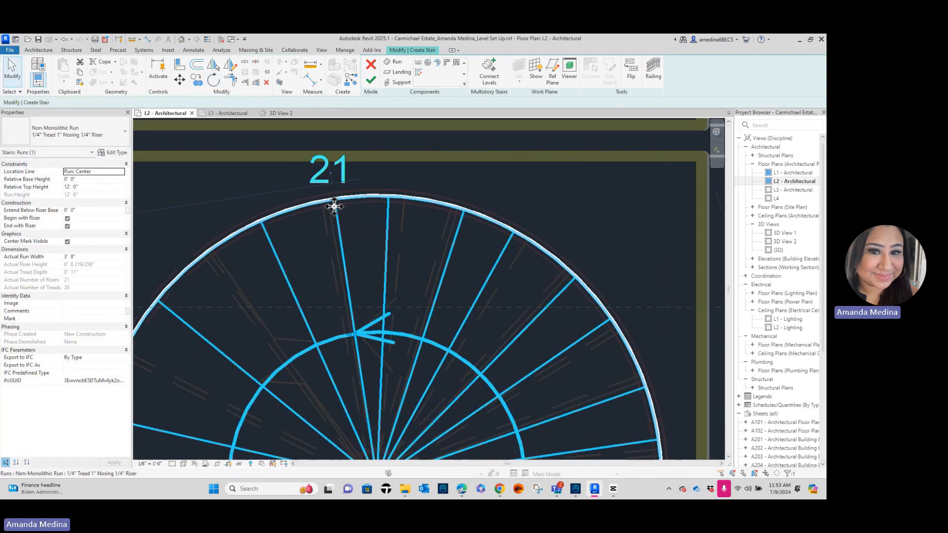
click(360, 346)
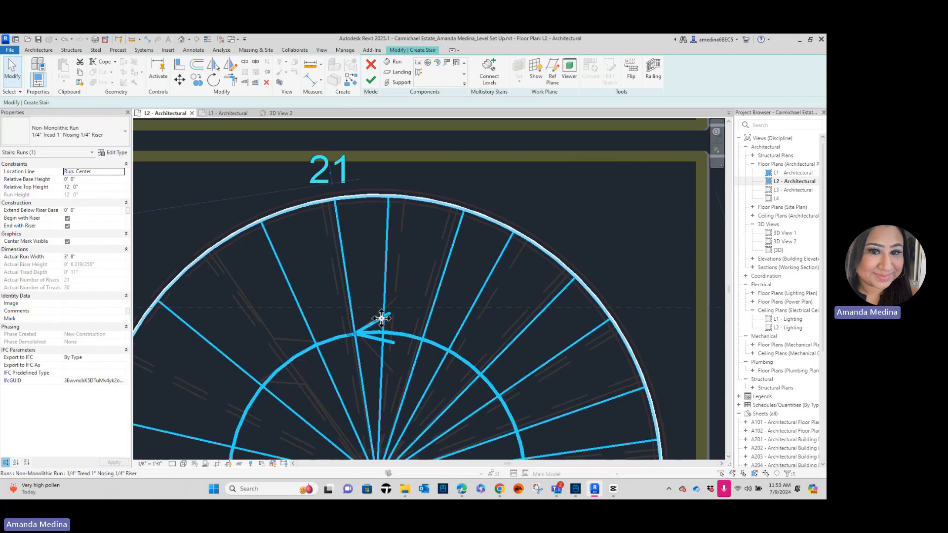
Set the L2 plan's visual style to Shaded and finish the spiral stair.
click(184, 464)
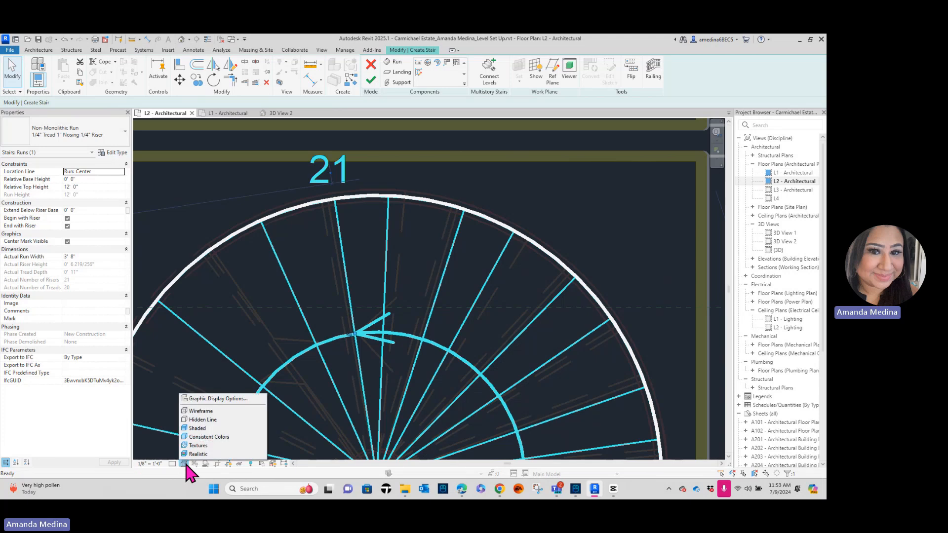
click(232, 428)
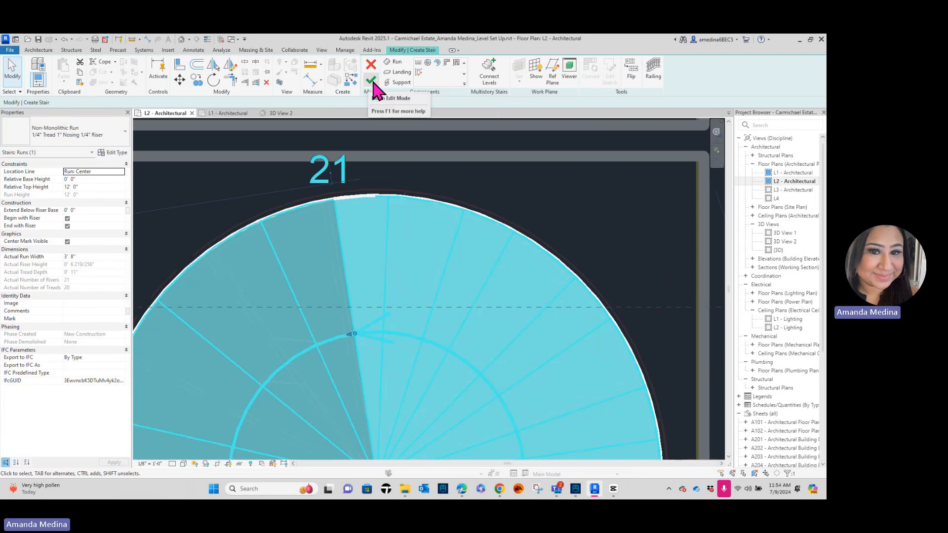
click(373, 83)
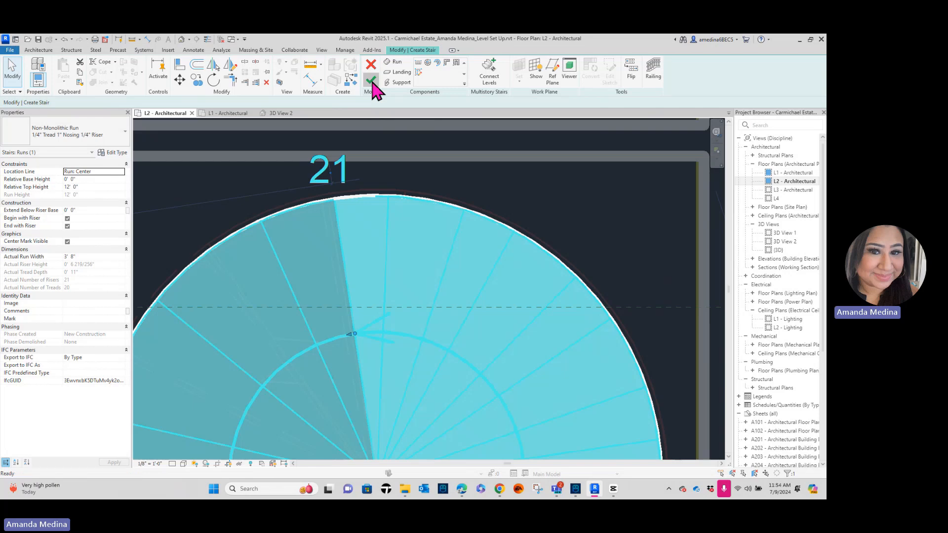
click(618, 227)
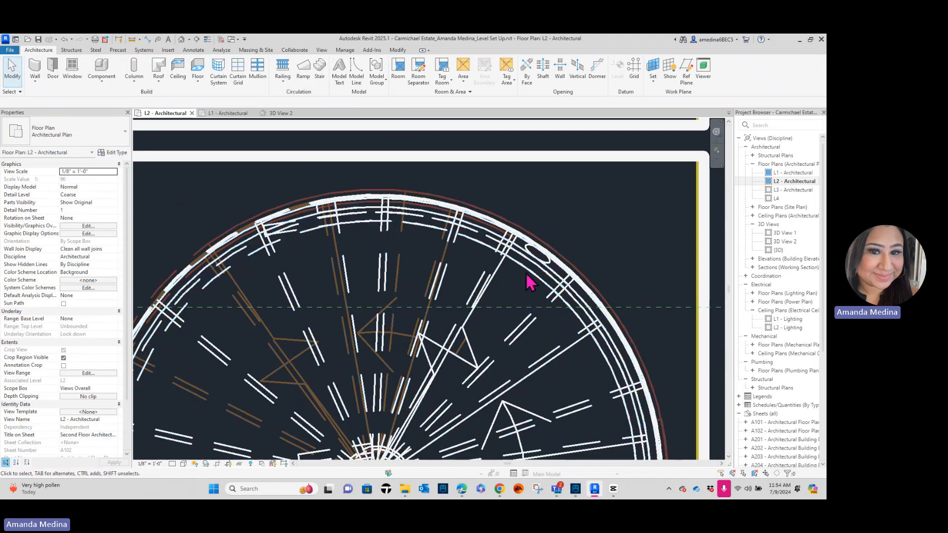
Create a perspective camera view on L2 from the room's lower-left corner toward the spiral stair, with a 5' 6" eye offset.
scroll(454, 342, down, 5)
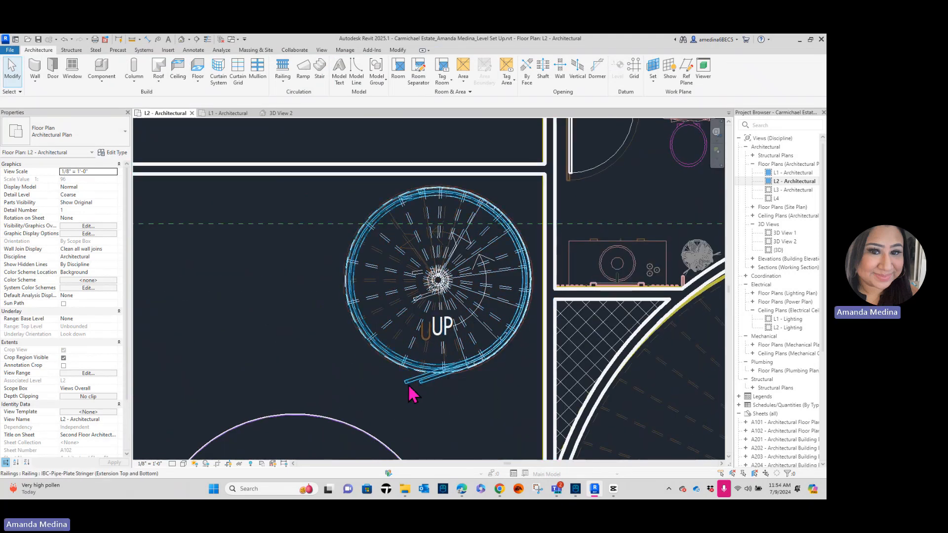
scroll(408, 393, down, 2)
middle_drag(419, 431, 377, 339)
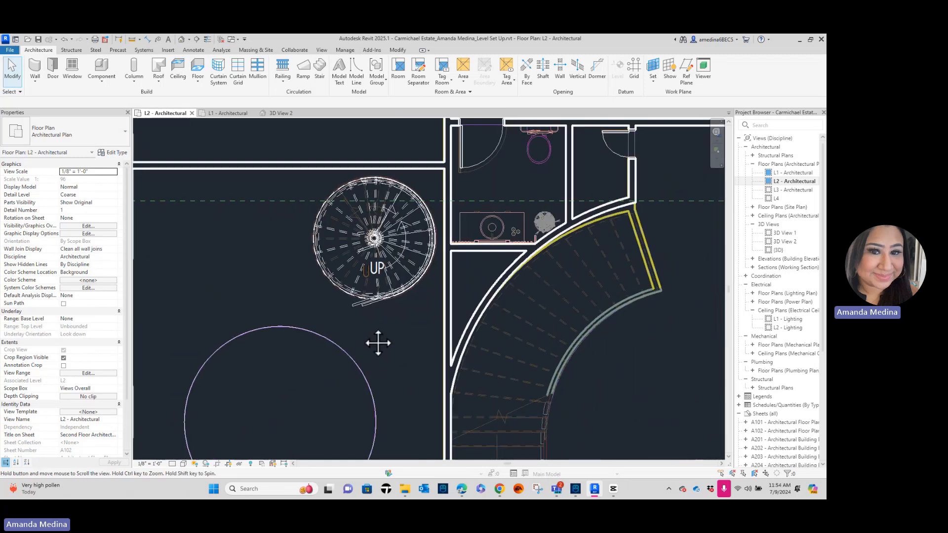
click(189, 39)
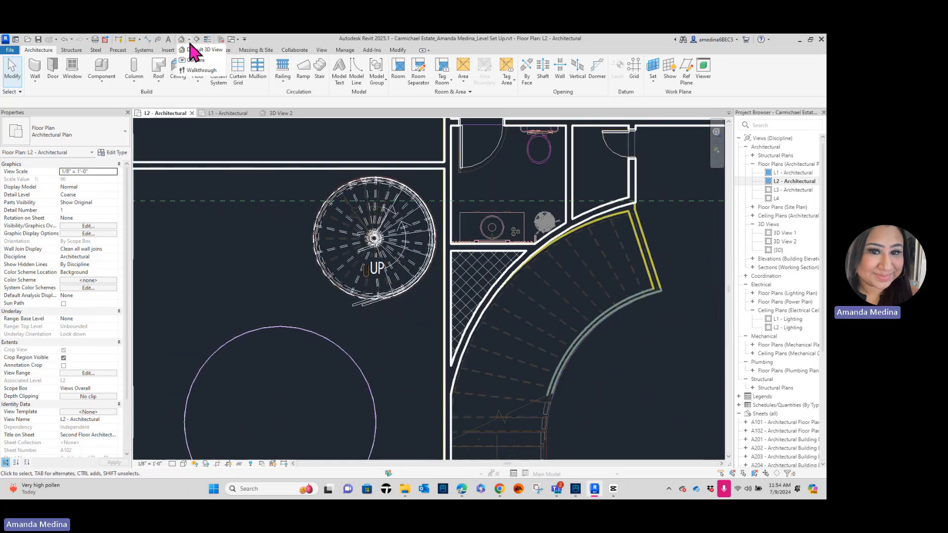
click(202, 60)
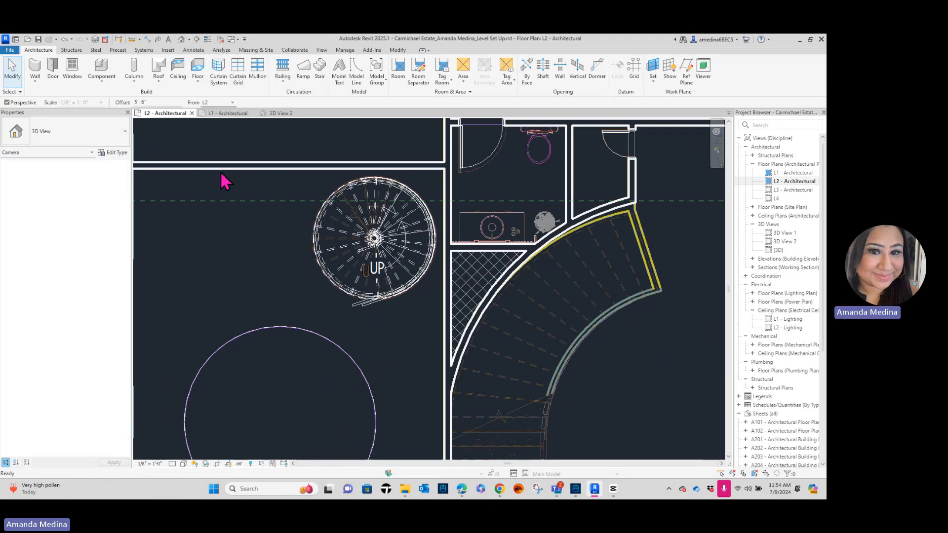
scroll(252, 296, down, 3)
scroll(256, 267, up, 1)
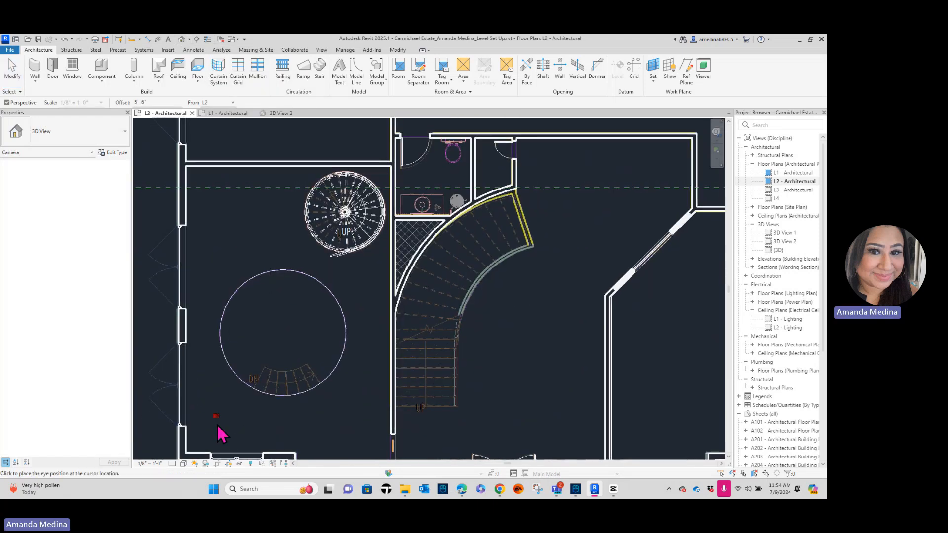
middle_drag(202, 444, 207, 424)
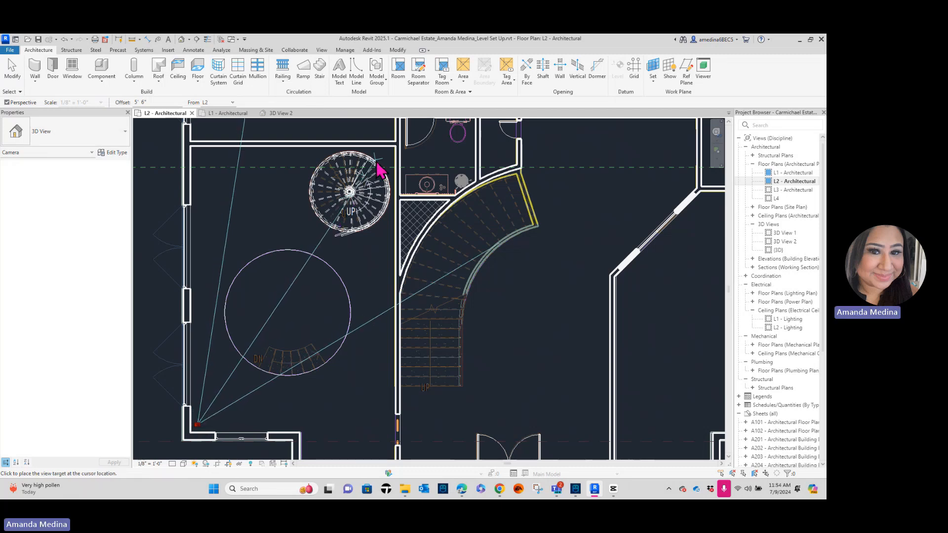
middle_drag(393, 179, 362, 239)
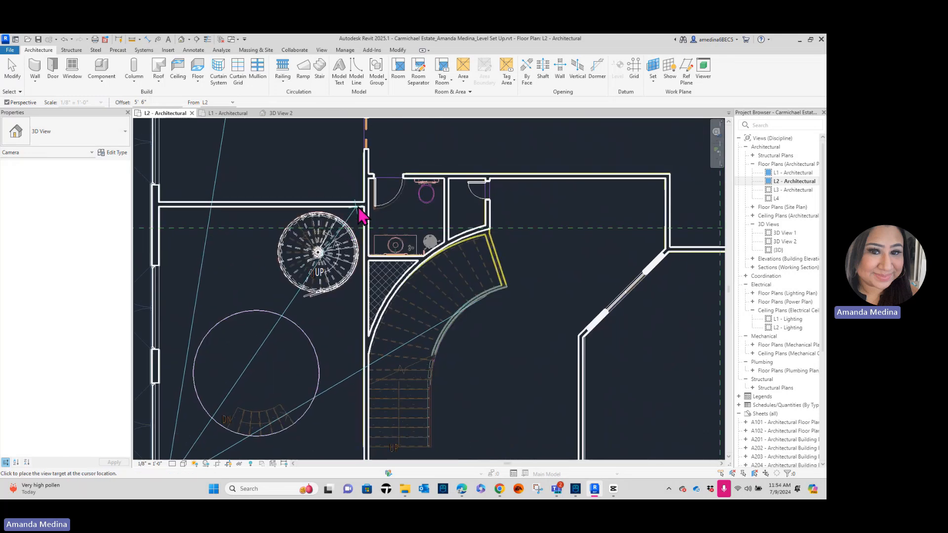
click(401, 144)
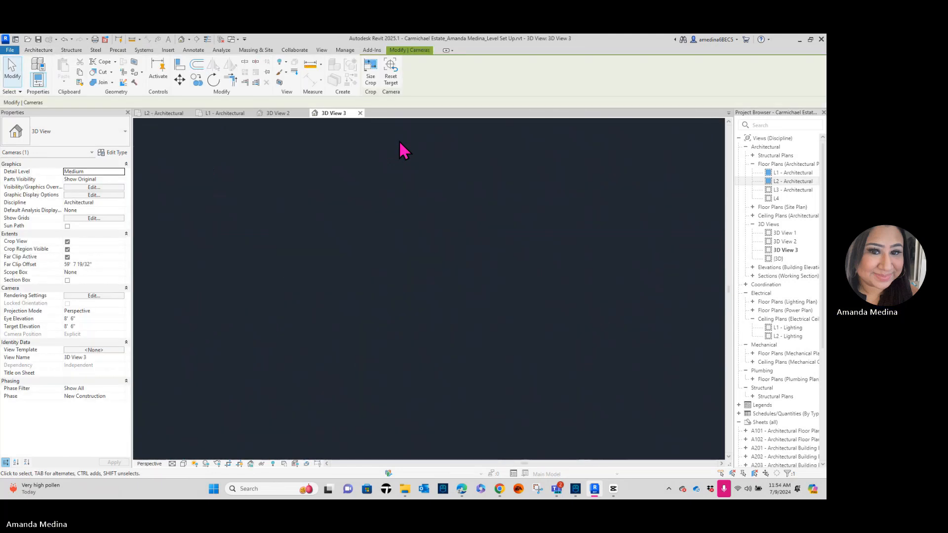
Choose the Architectural Presentation 3D view template for the new spiral stair camera view.
scroll(307, 311, down, 4)
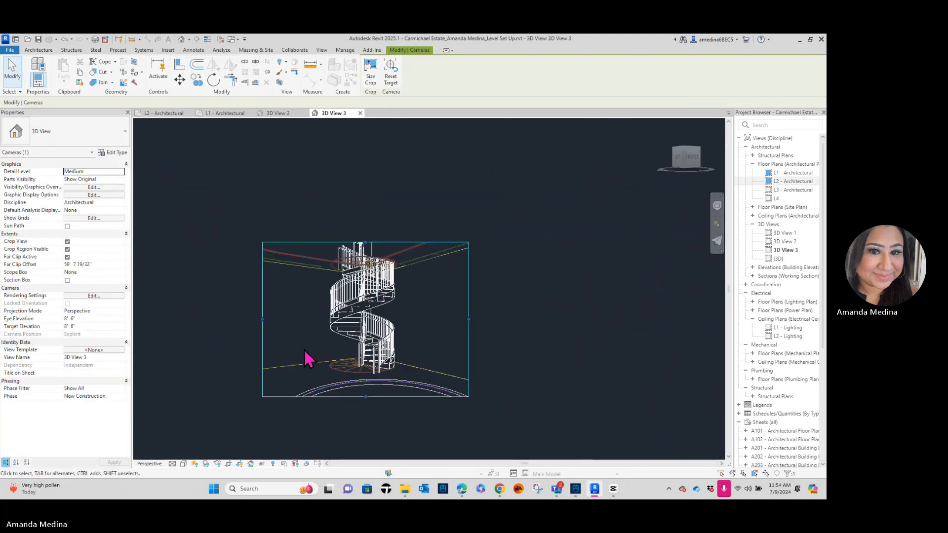
scroll(307, 312, up, 4)
middle_drag(197, 430, 278, 415)
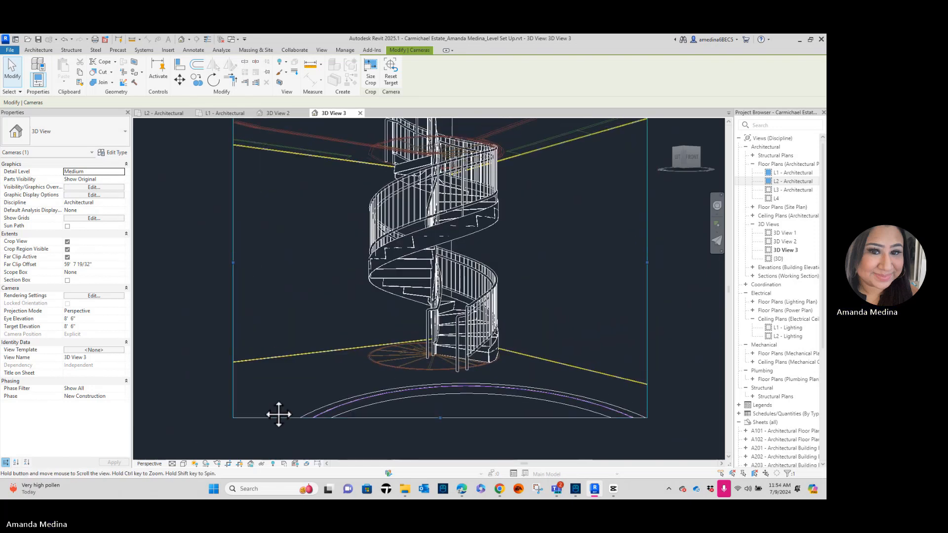
click(176, 295)
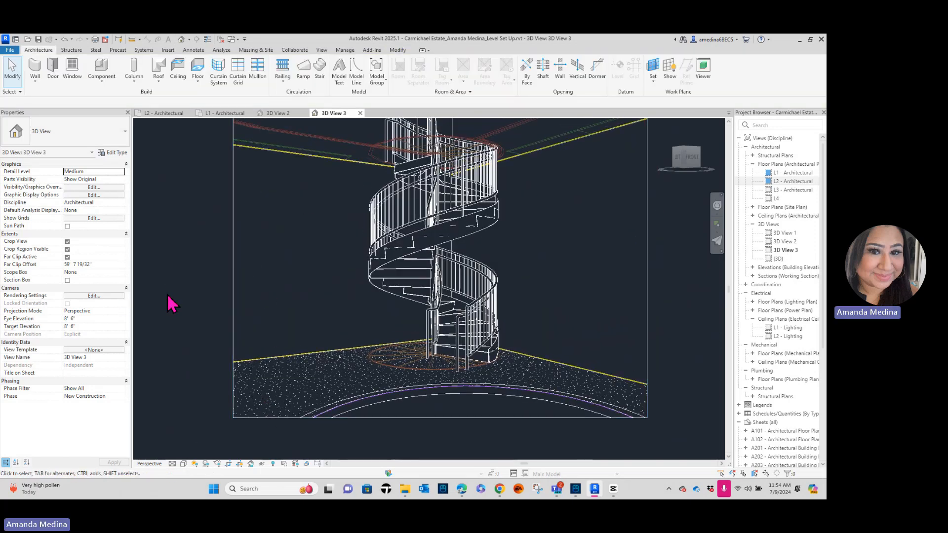
click(88, 350)
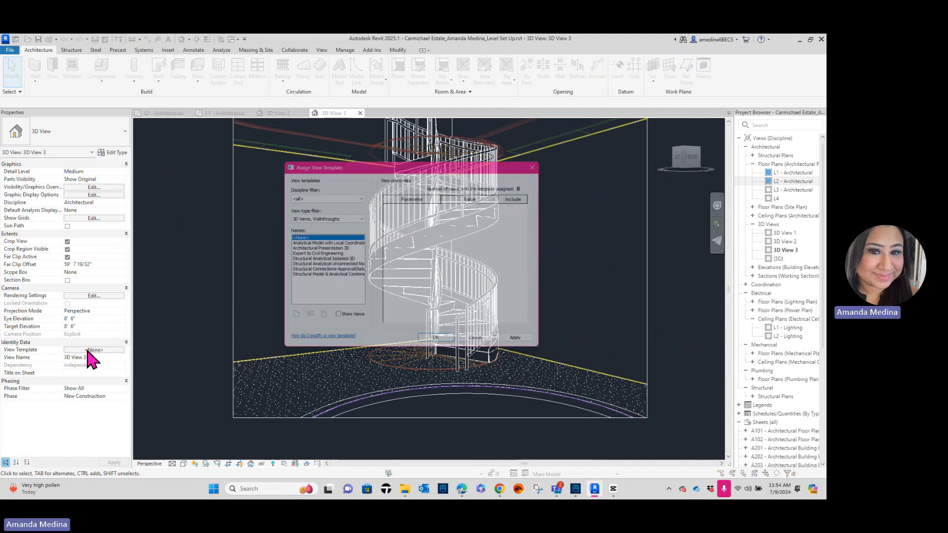
click(328, 249)
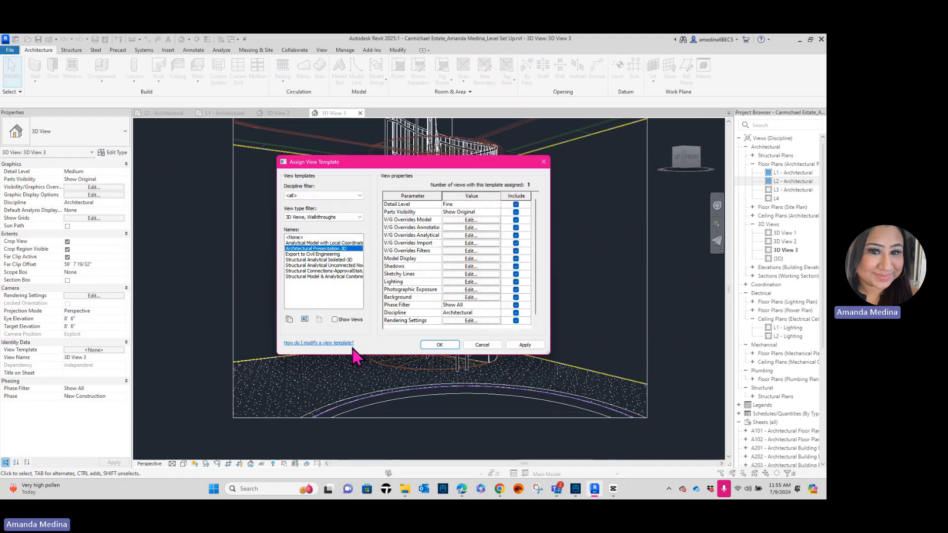
Turn off the display of imported categories in the Architectural Presentation 3D template's visibility overrides and apply the setting.
click(463, 243)
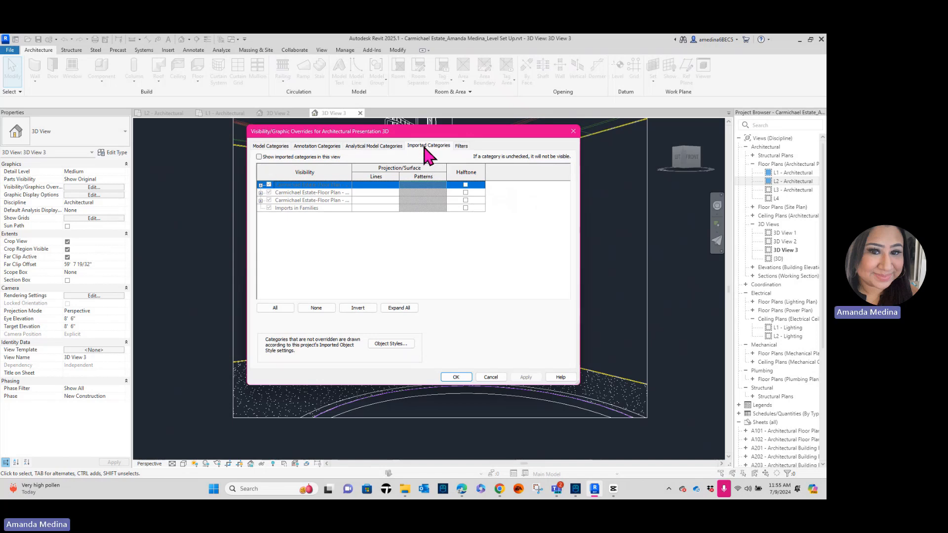
click(258, 157)
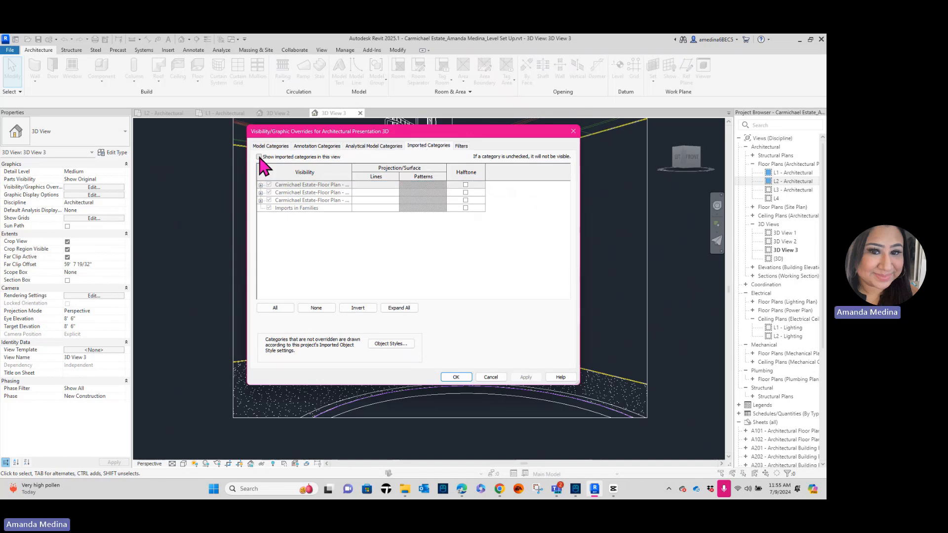
click(259, 157)
click(526, 378)
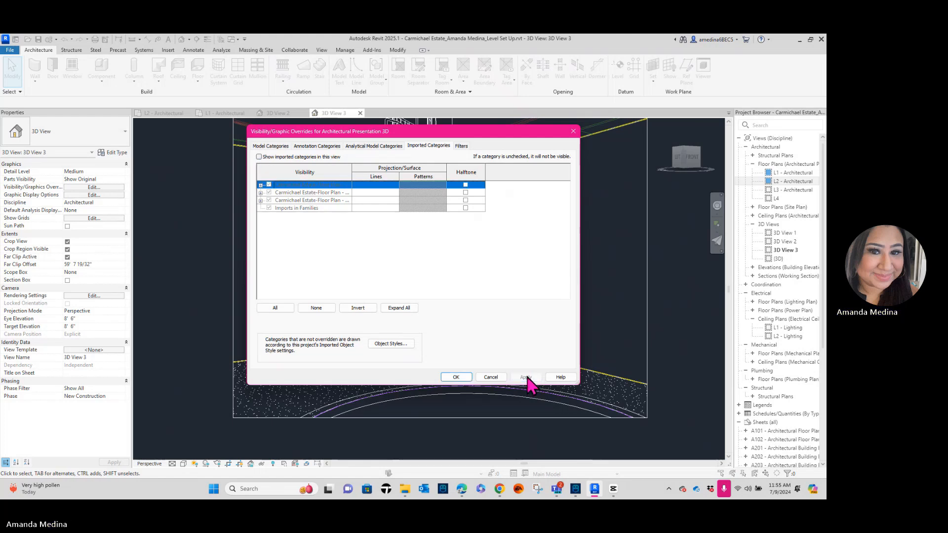
Confirm hiding the imported categories in the Architectural Presentation 3D template and apply that template to 3D View 3.
click(456, 378)
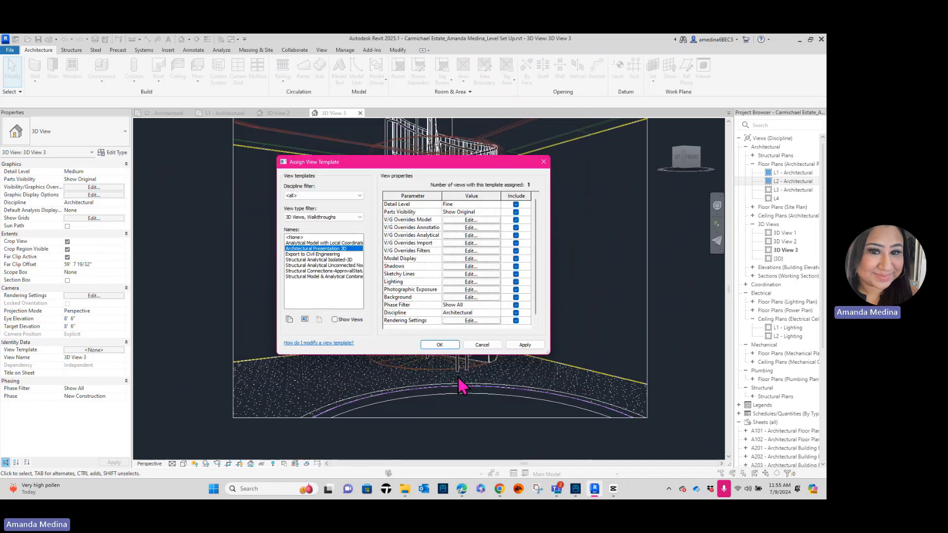
click(515, 346)
click(515, 346)
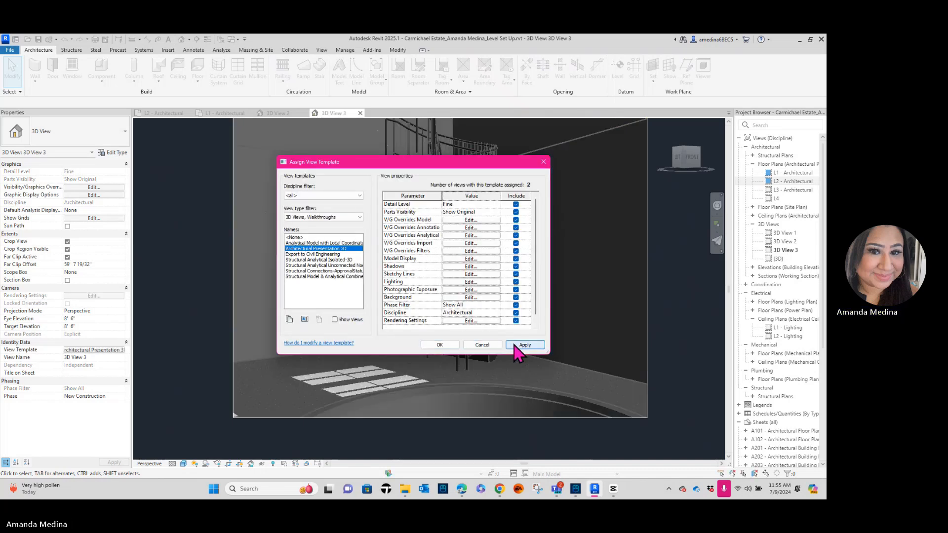
click(439, 345)
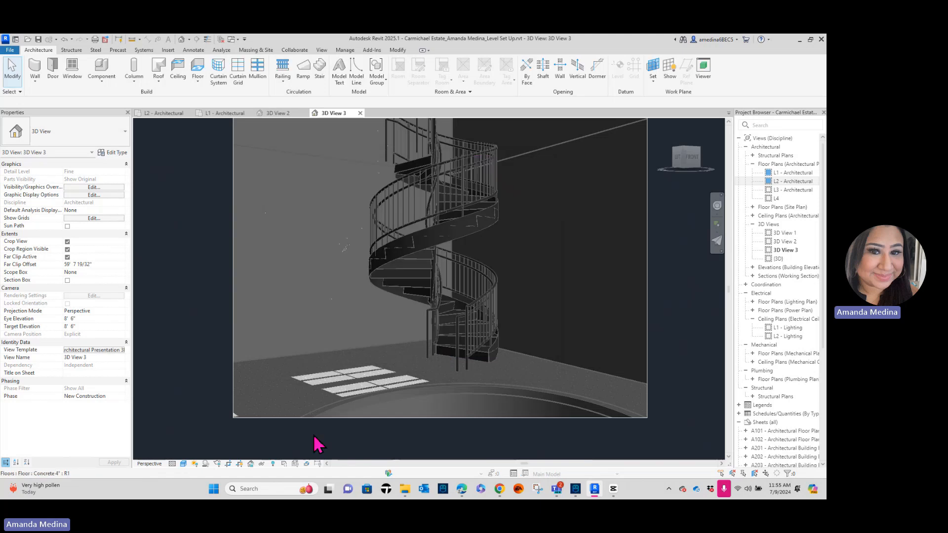
Change the spiral stair's outer and inner railings to the Handrail - Rectangular type.
click(186, 383)
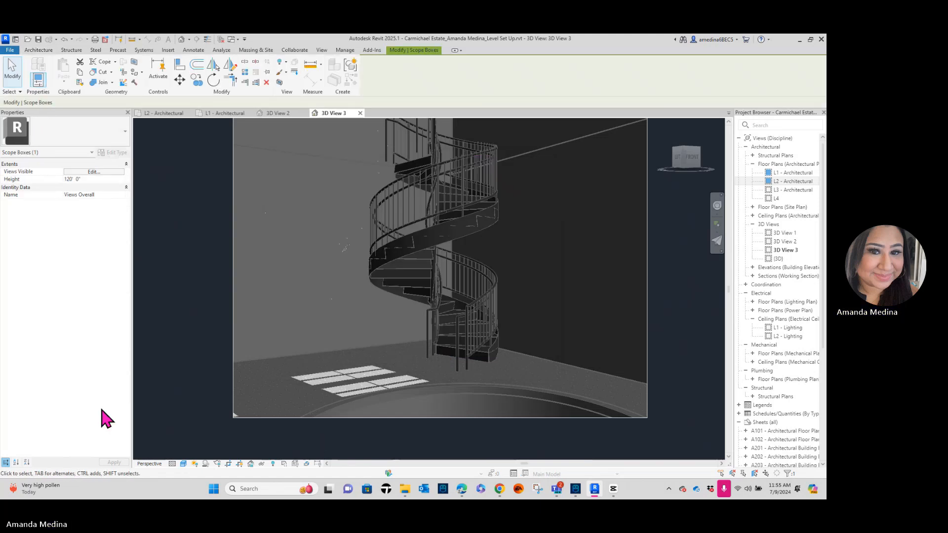
scroll(297, 379, down, 2)
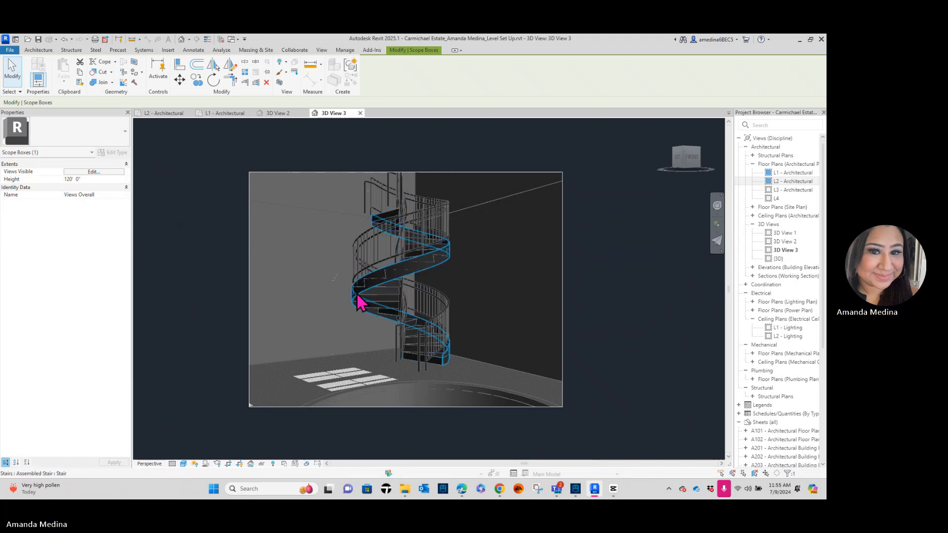
click(427, 369)
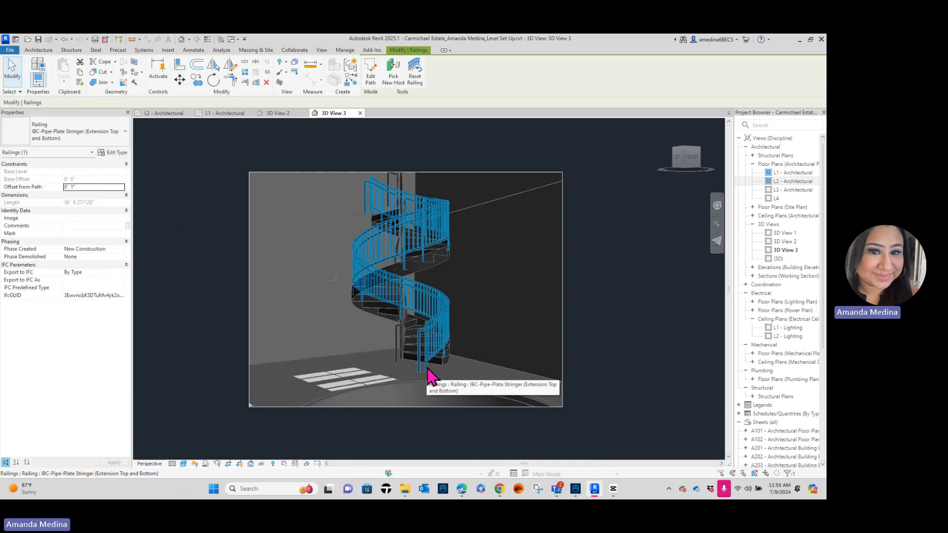
click(93, 142)
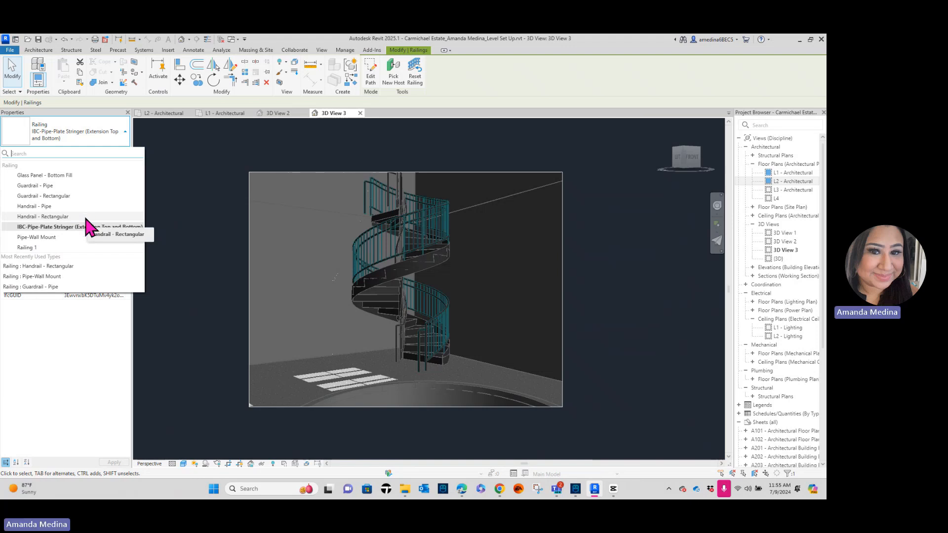
key(Escape)
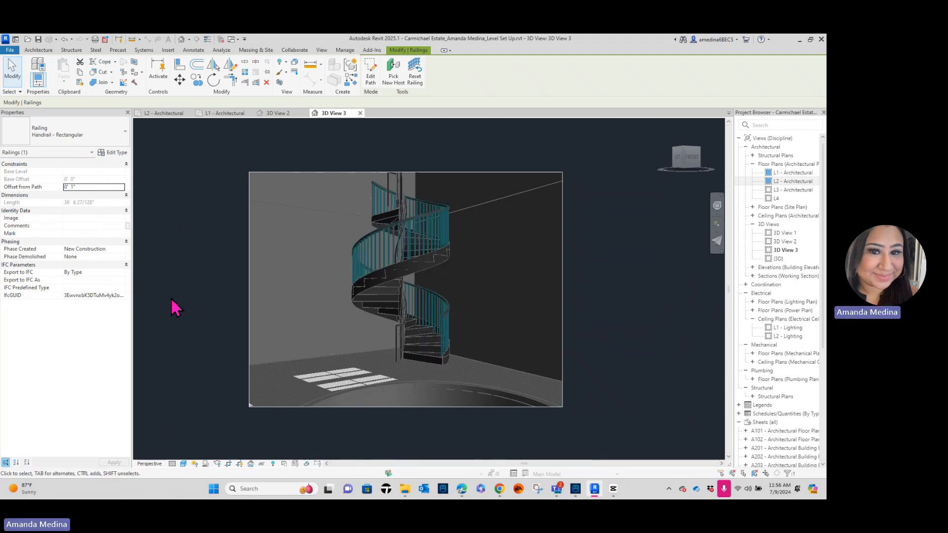
click(397, 352)
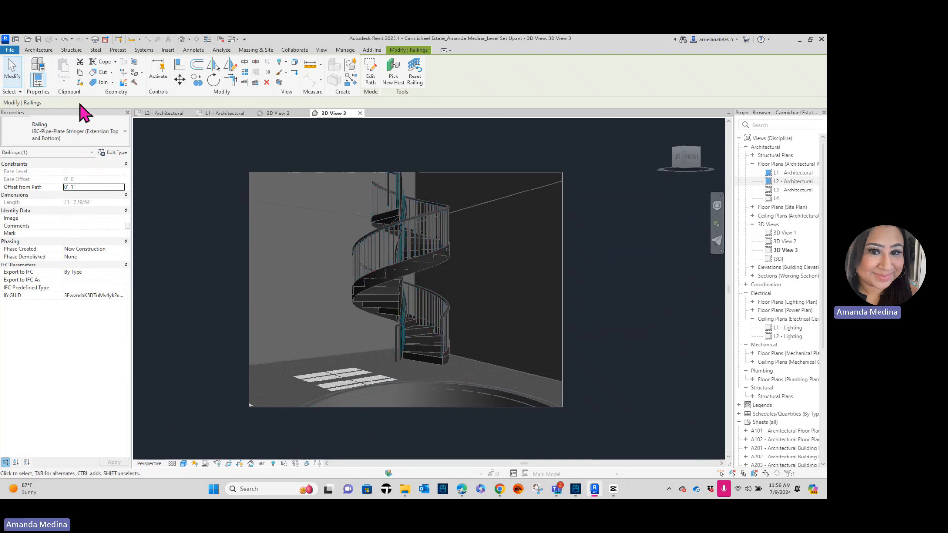
click(588, 409)
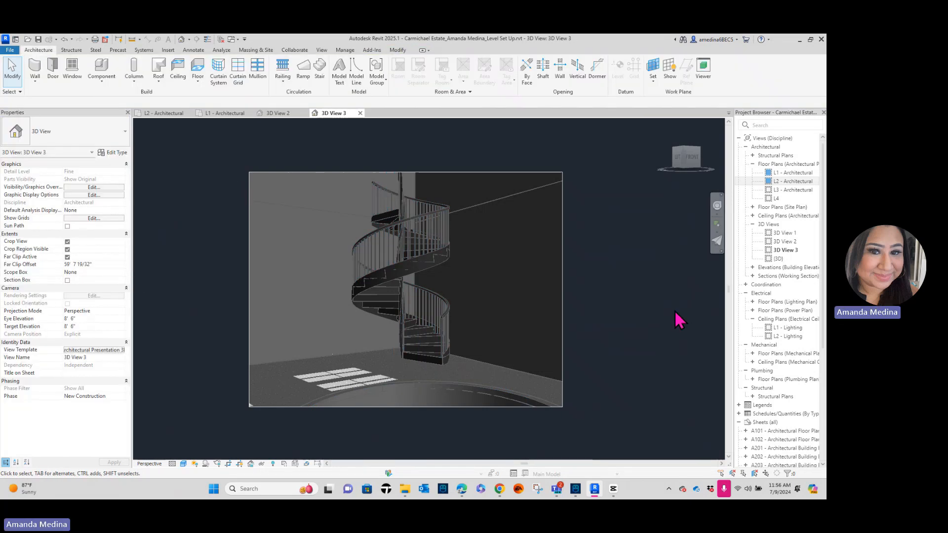
Close 3D View 3 and open the L3 - Architectural floor plan around the spiral stair.
click(360, 114)
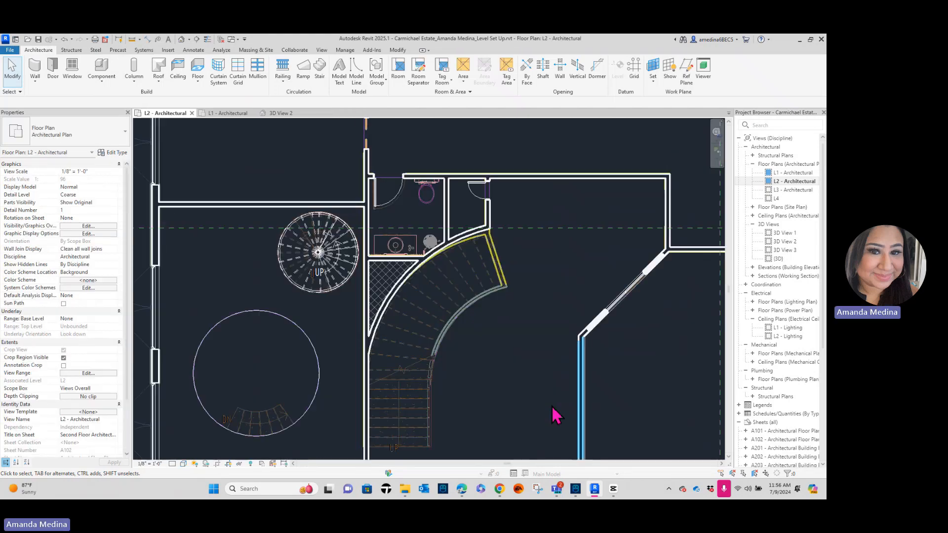
scroll(276, 326, down, 2)
middle_drag(293, 341, 308, 326)
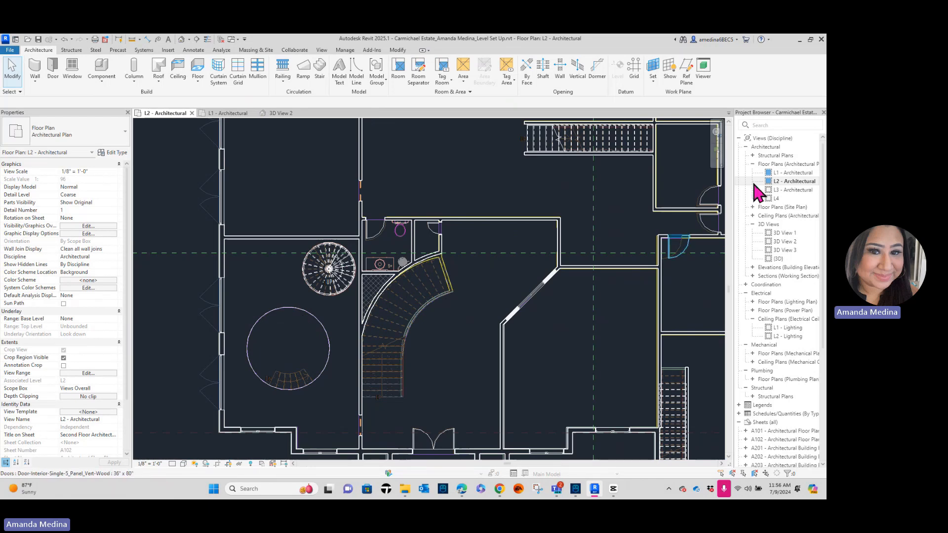
double_click(791, 189)
middle_drag(381, 372, 403, 320)
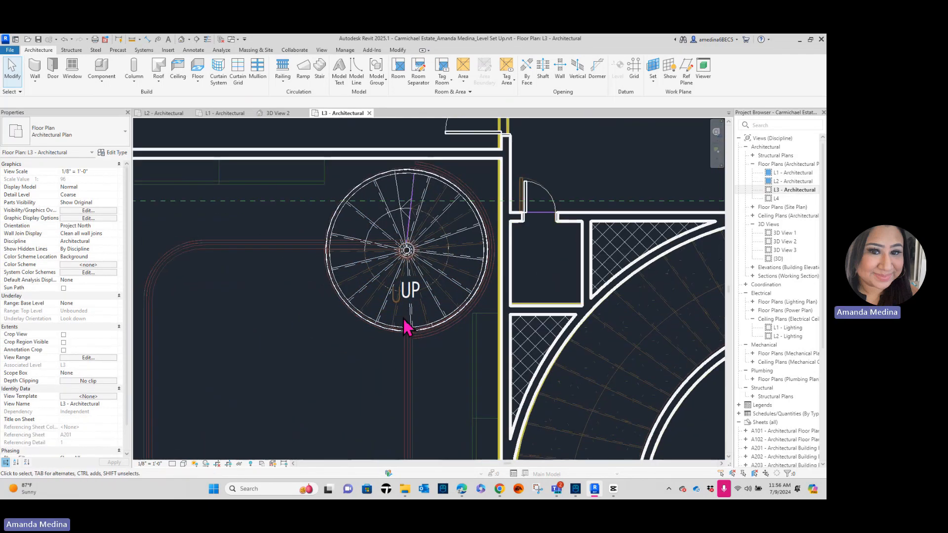
scroll(405, 326, down, 2)
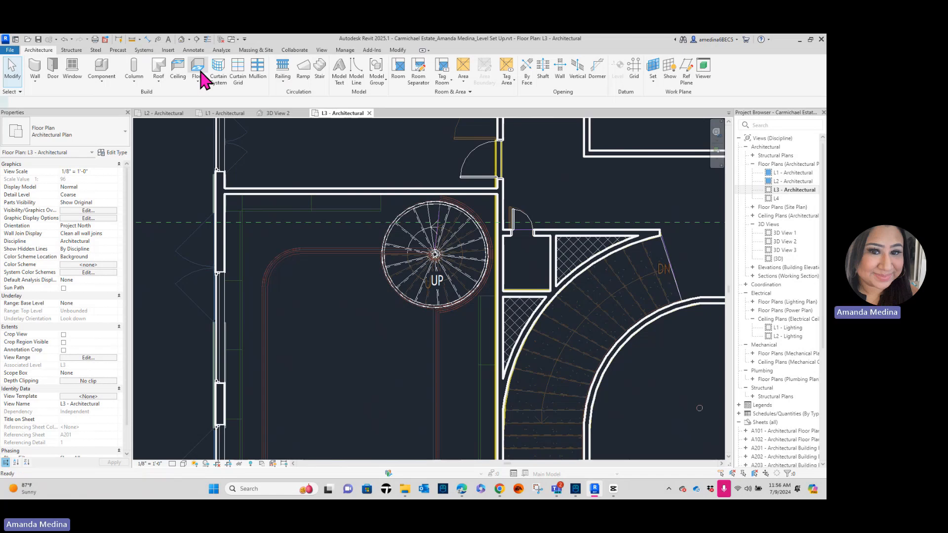
Start a Concrete 4" floor sketch on L3 and pick the spiral stair's final riser edge as a boundary line.
click(198, 69)
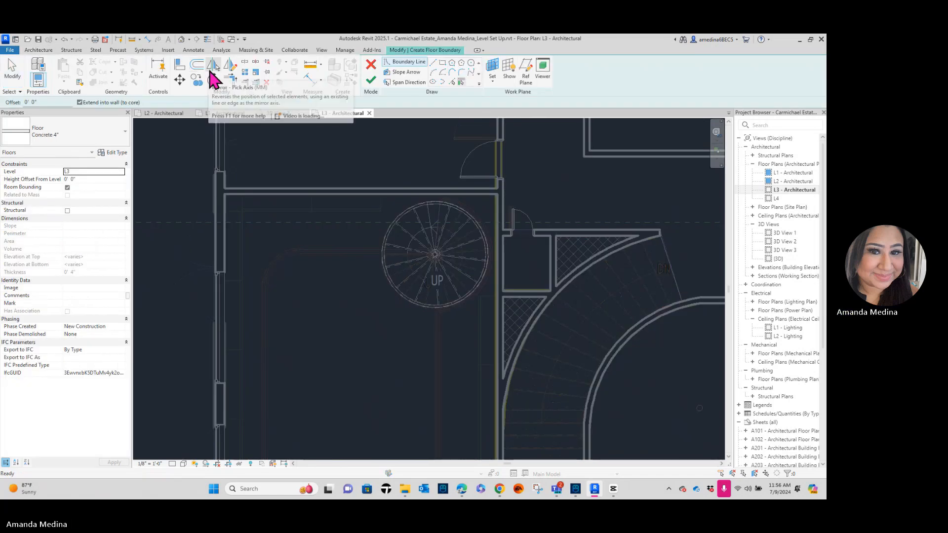
click(435, 63)
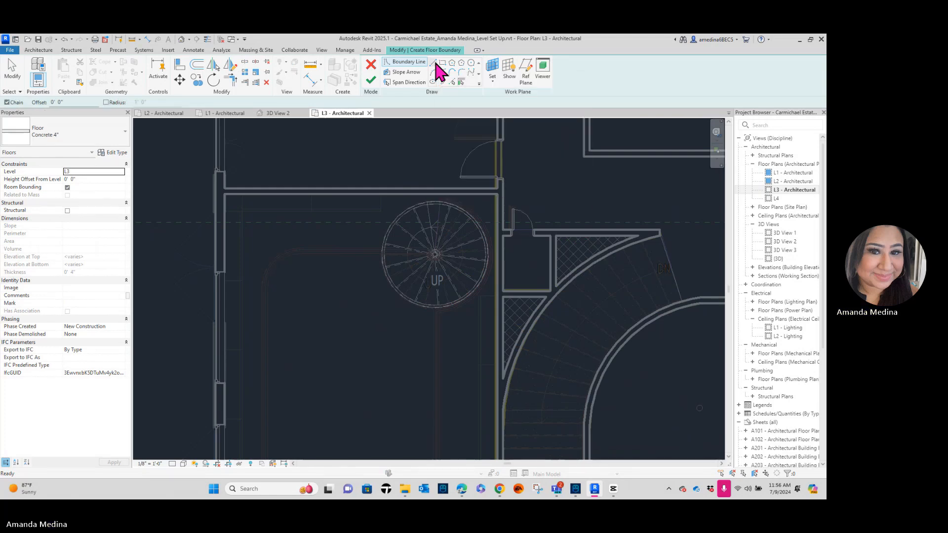
scroll(440, 264, up, 3)
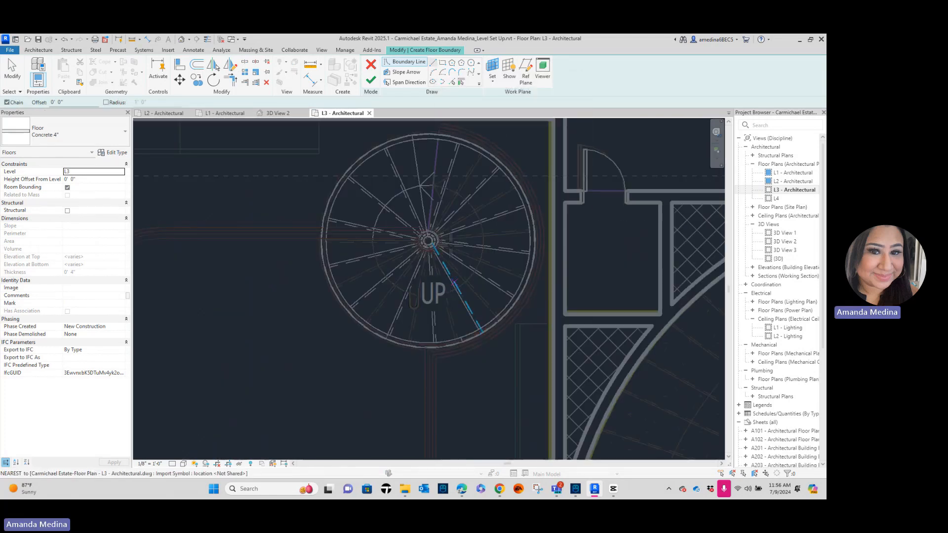
scroll(430, 232, up, 2)
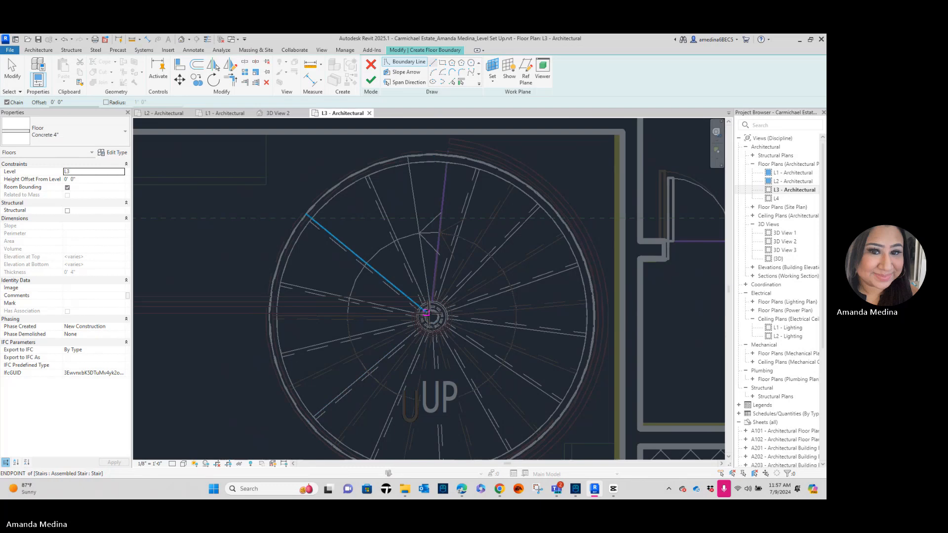
click(427, 312)
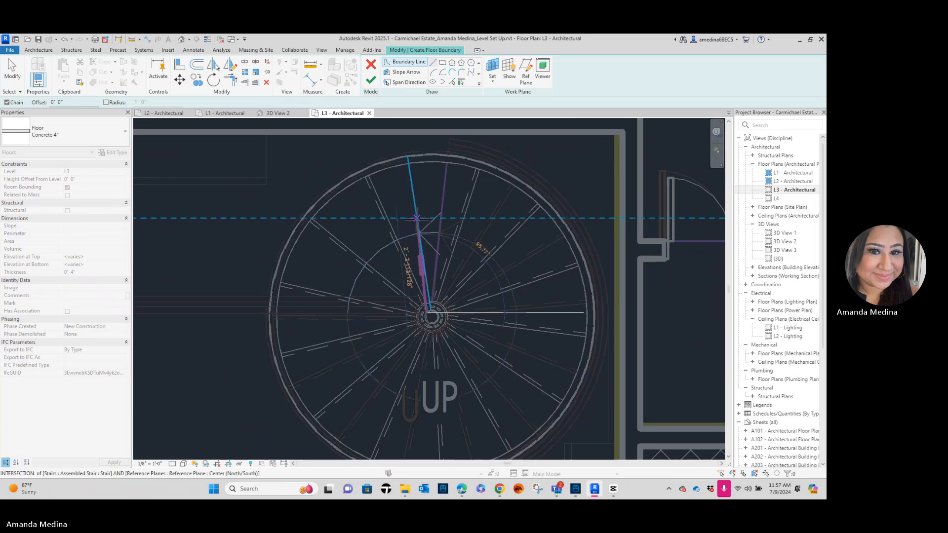
click(452, 82)
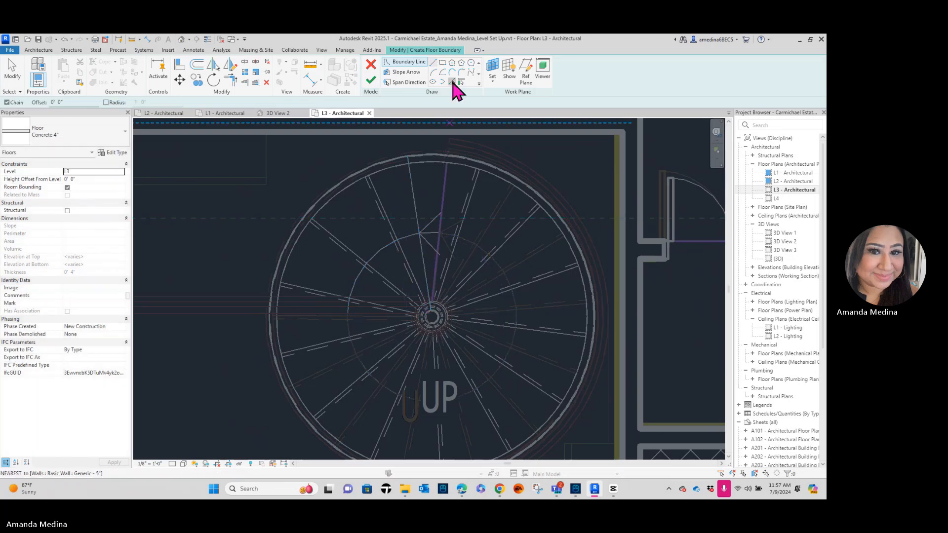
click(424, 266)
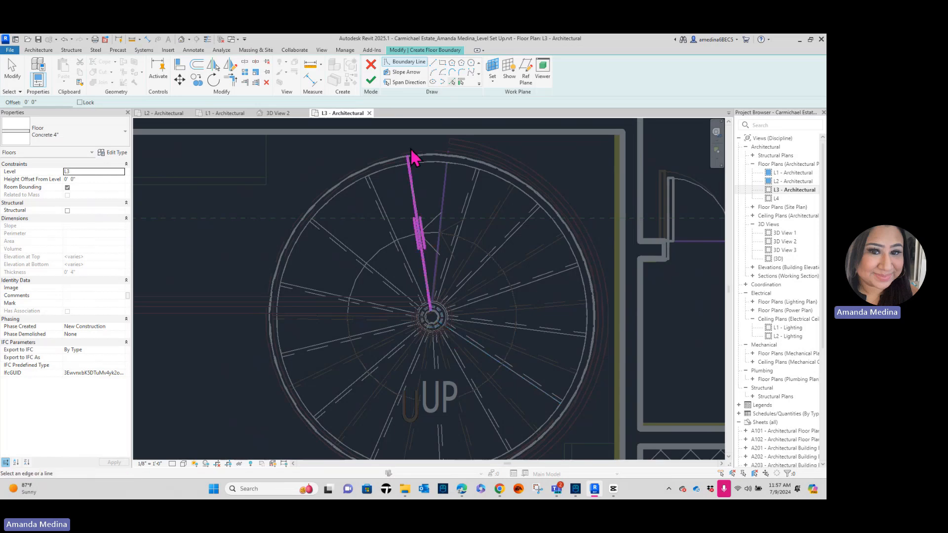
Extend the outer end of the picked floor boundary line past the stair's edge to the face of the nearby wall.
scroll(416, 228, down, 2)
scroll(416, 286, up, 4)
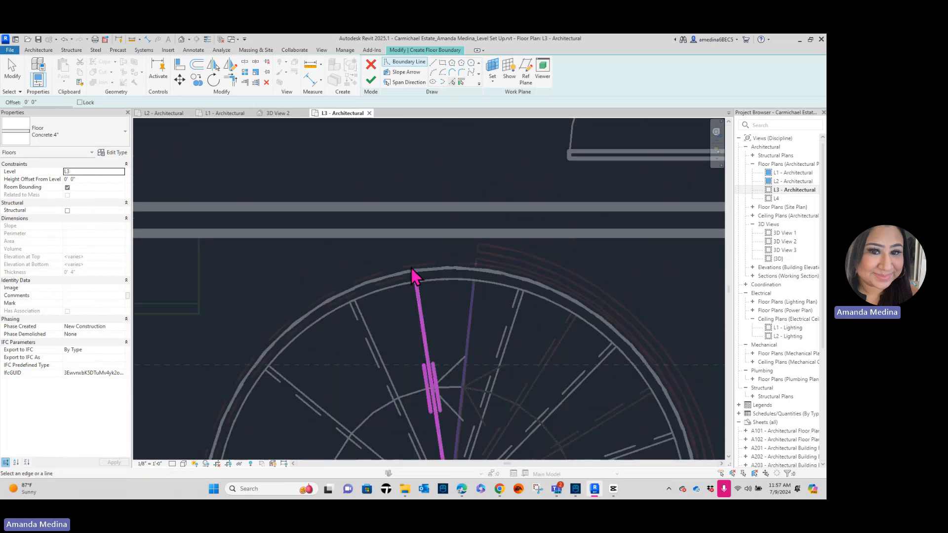
click(423, 310)
drag(415, 273, 410, 238)
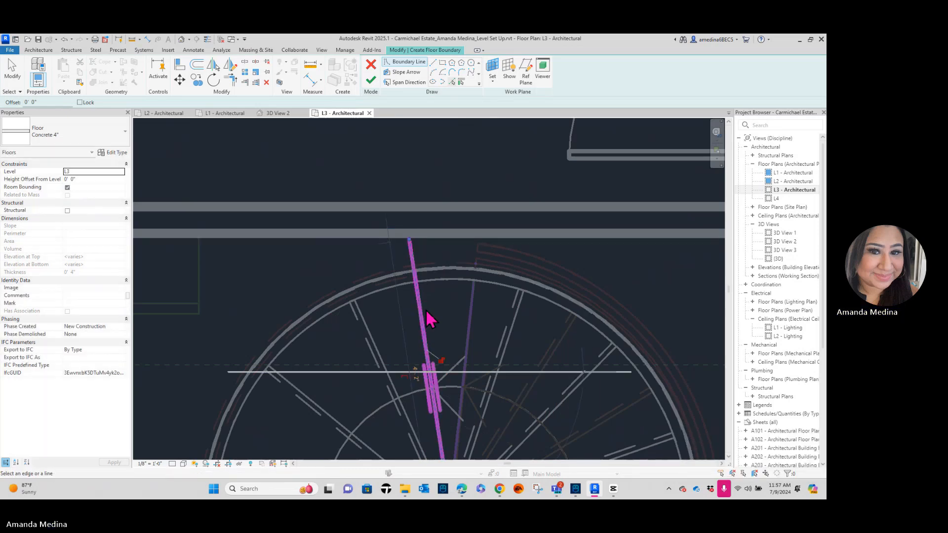
scroll(455, 279, down, 2)
middle_drag(455, 280, 435, 210)
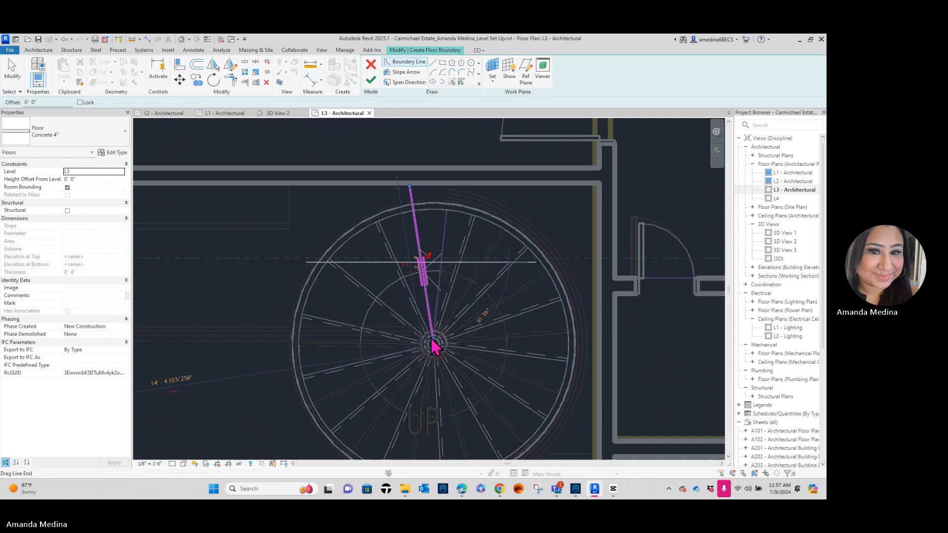
Examine in the default 3D view how the floor boundary line sits against the top tread of the spiral stair.
click(183, 41)
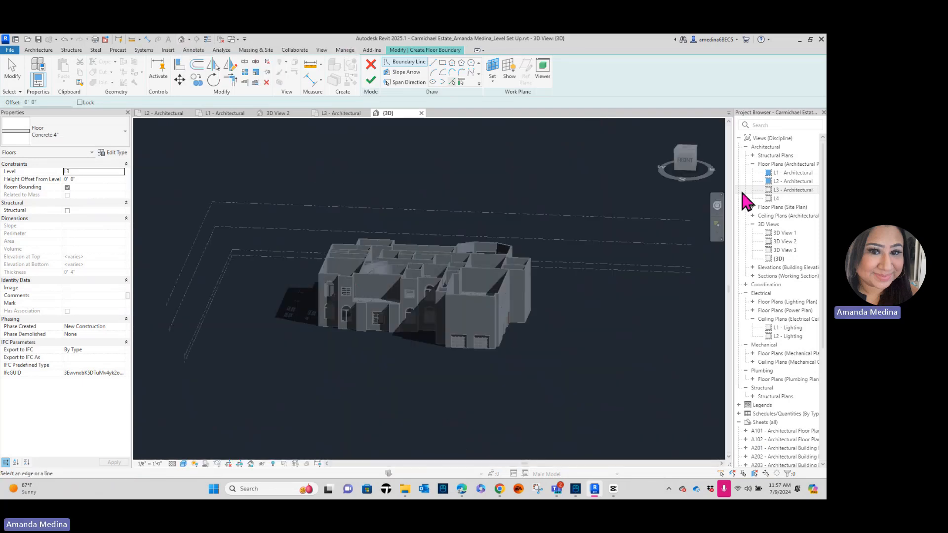
click(679, 154)
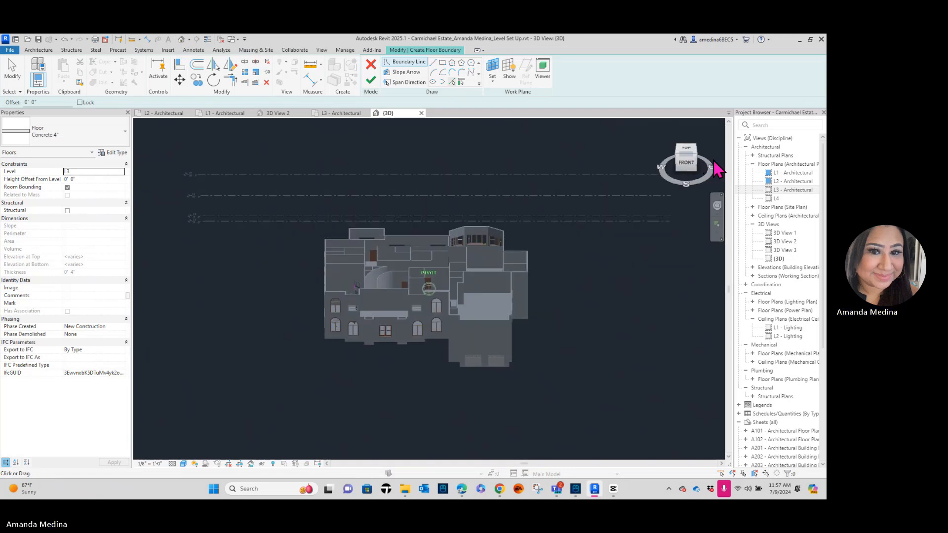
drag(199, 170, 724, 171)
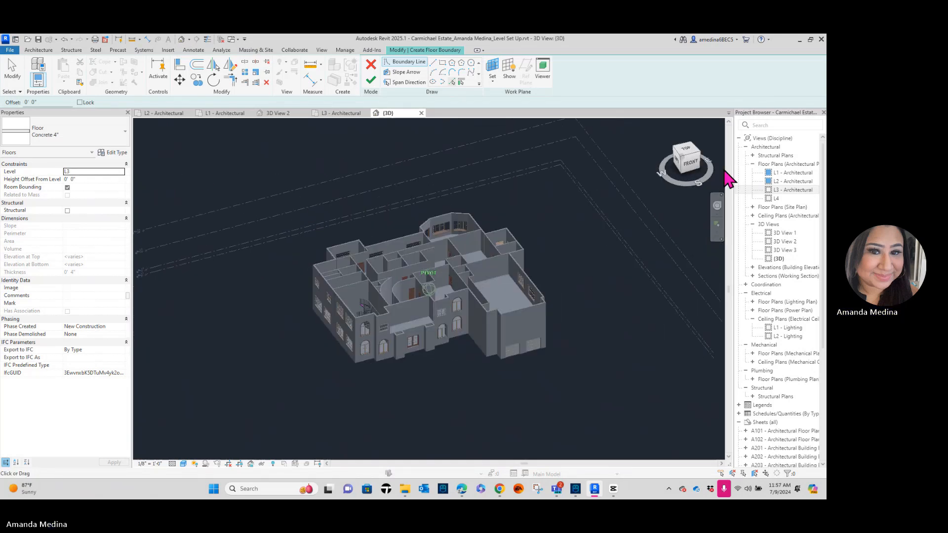
click(195, 465)
click(194, 465)
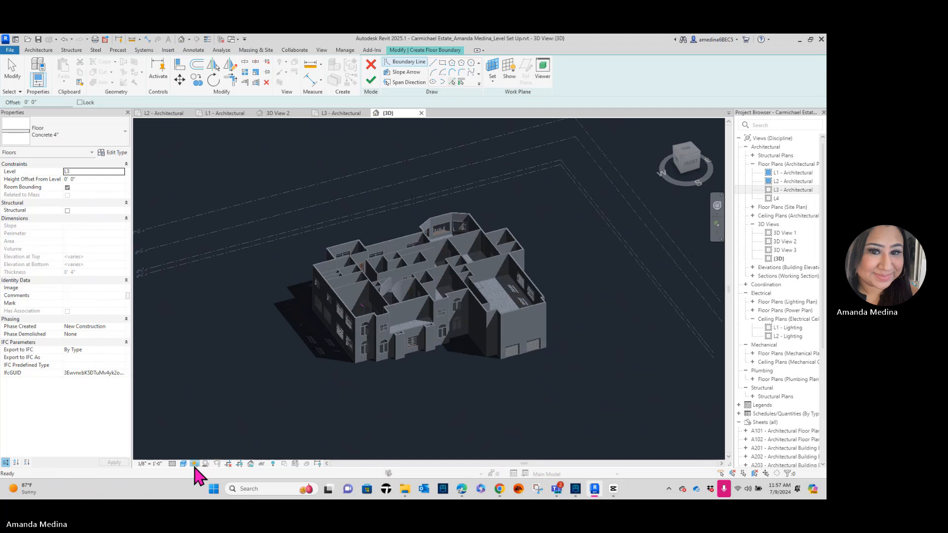
click(195, 465)
click(183, 465)
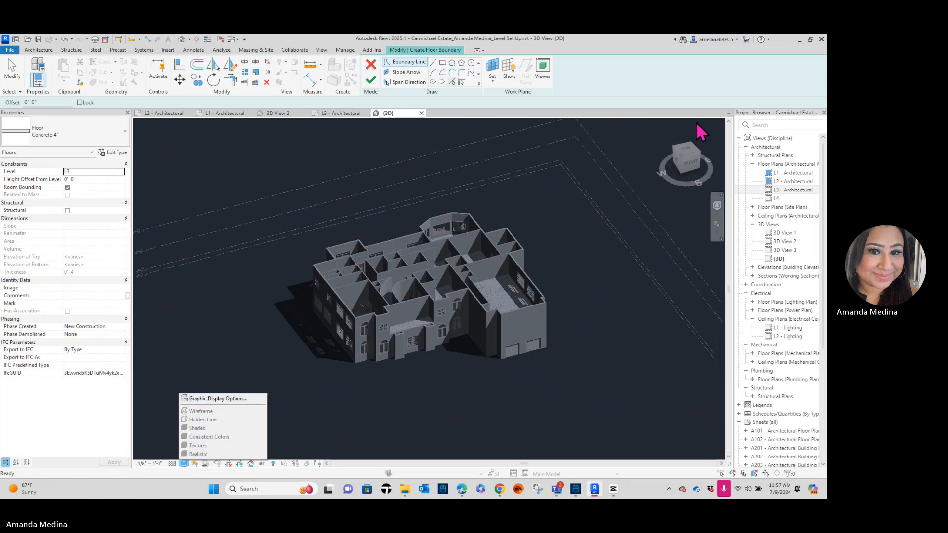
click(681, 160)
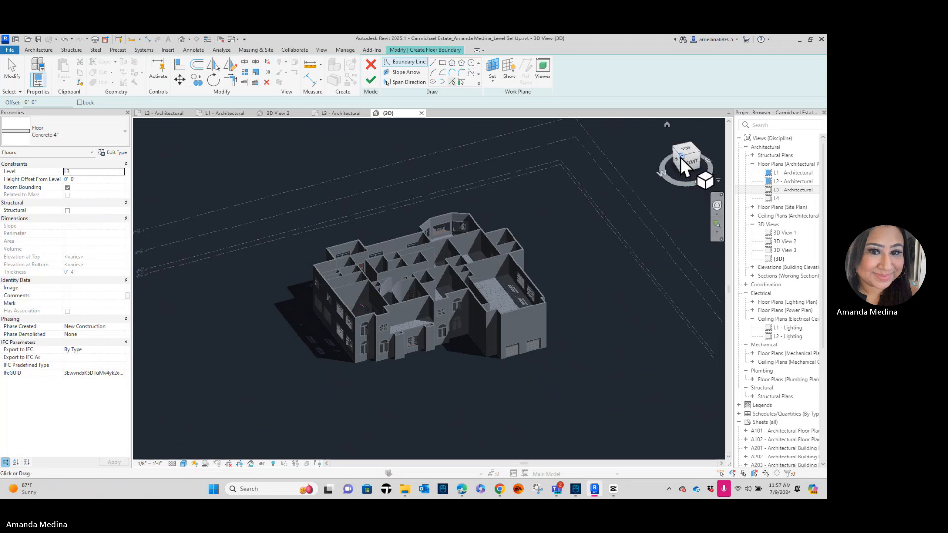
drag(680, 157, 700, 167)
scroll(387, 324, up, 10)
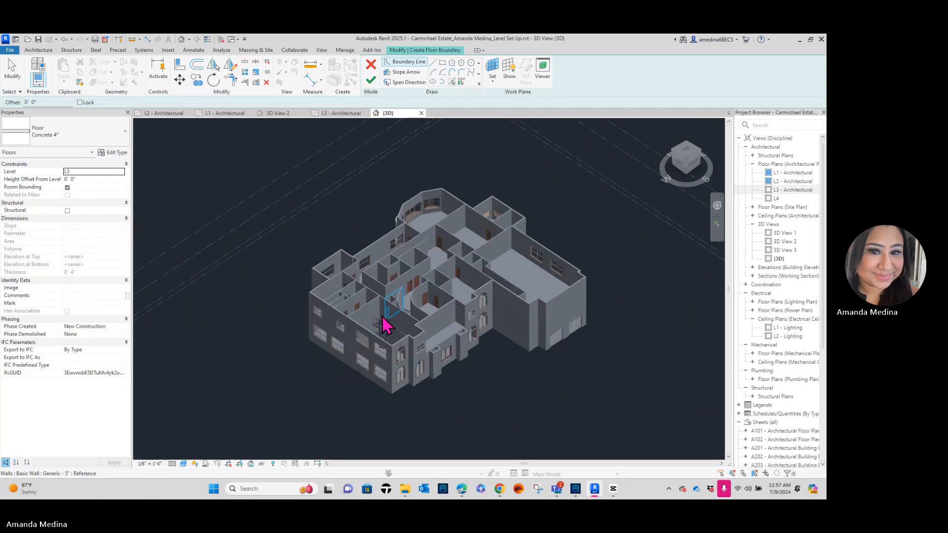
scroll(360, 354, up, 4)
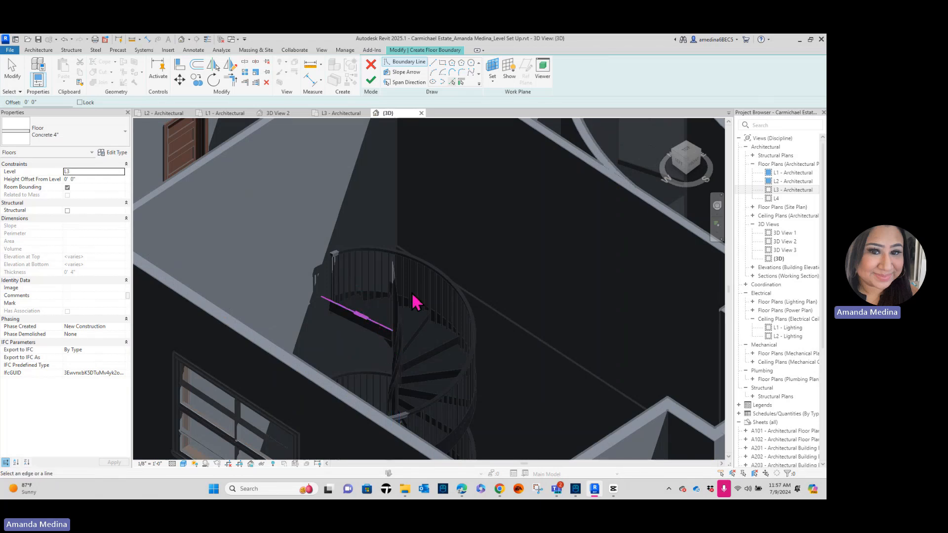
scroll(417, 302, down, 5)
shift+middle_drag(457, 374, 422, 347)
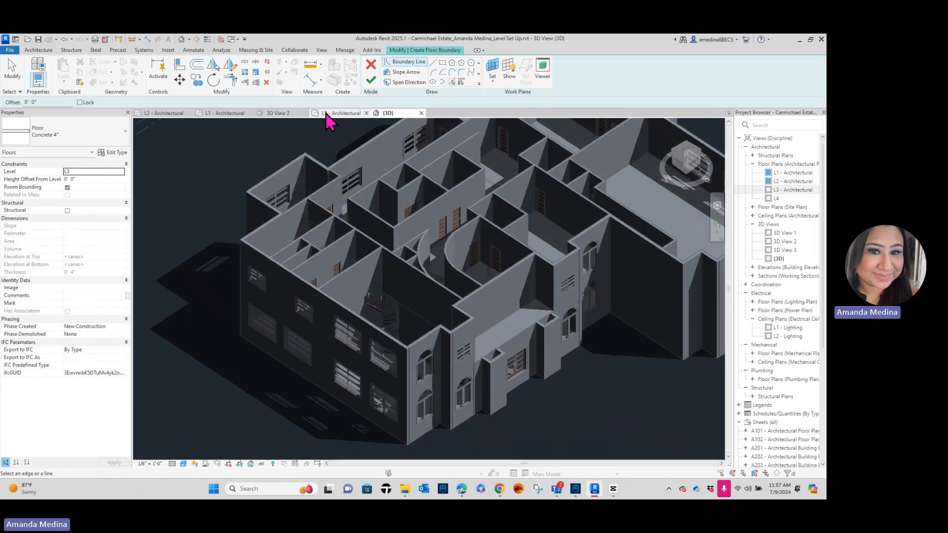
On the L3 plan, draw boundary lines from the riser line's outer end along the upper wall and down the exterior wall to its lower corner.
click(325, 113)
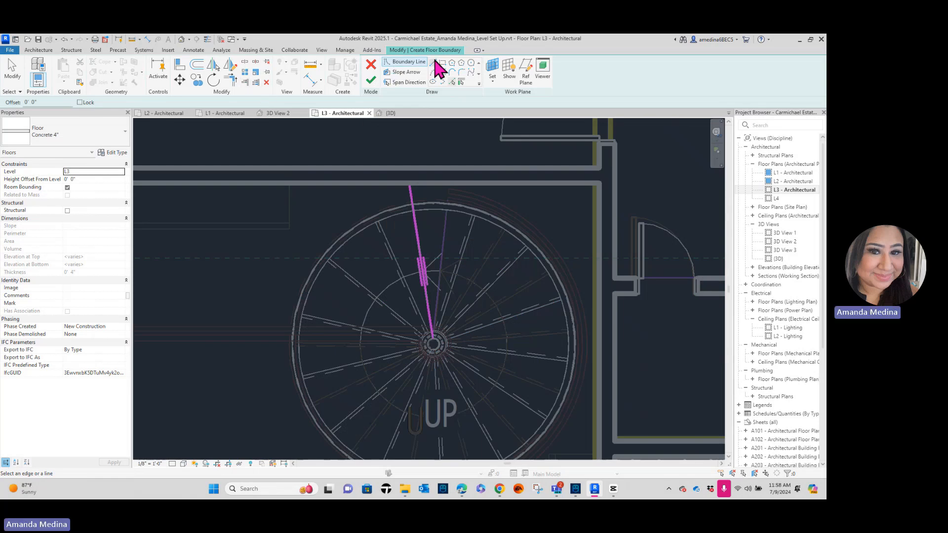
click(434, 62)
click(409, 186)
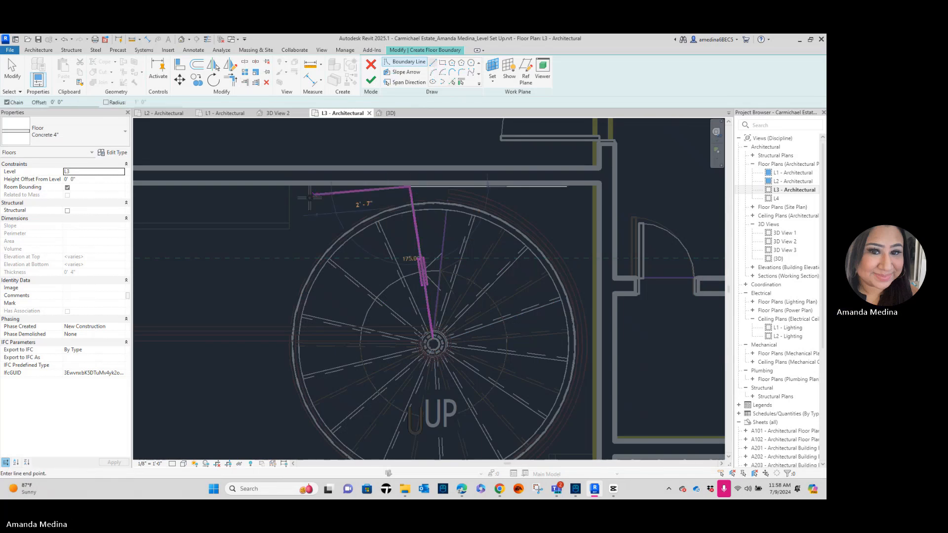
scroll(410, 187, down, 3)
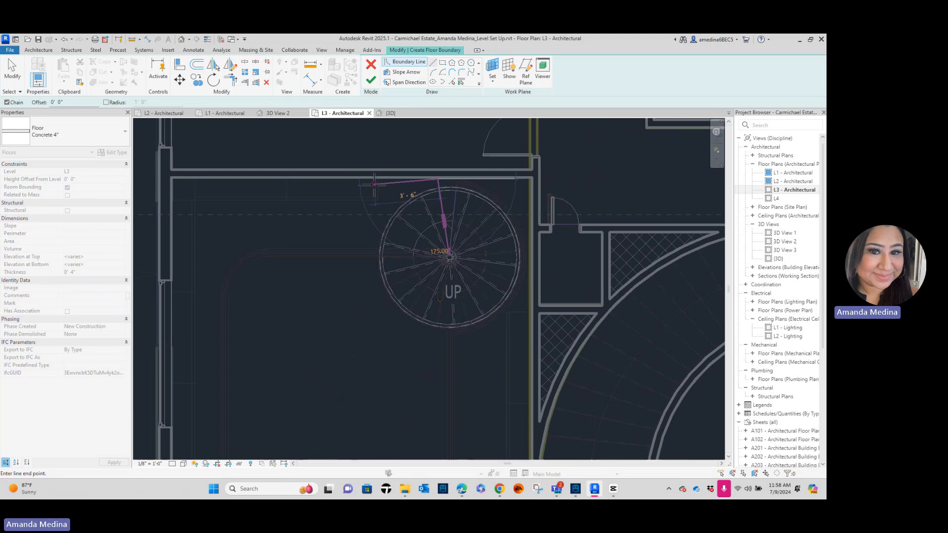
click(172, 180)
scroll(196, 341, down, 2)
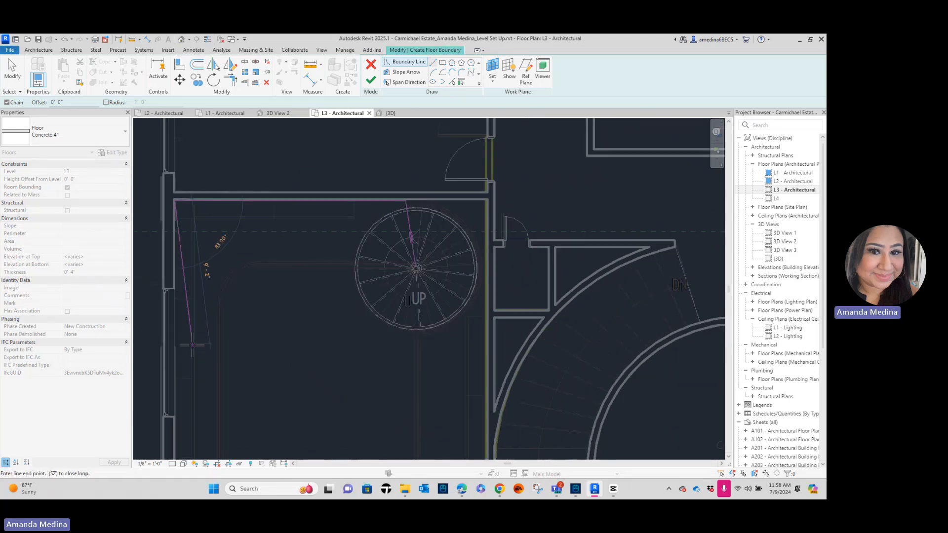
middle_drag(197, 341, 238, 172)
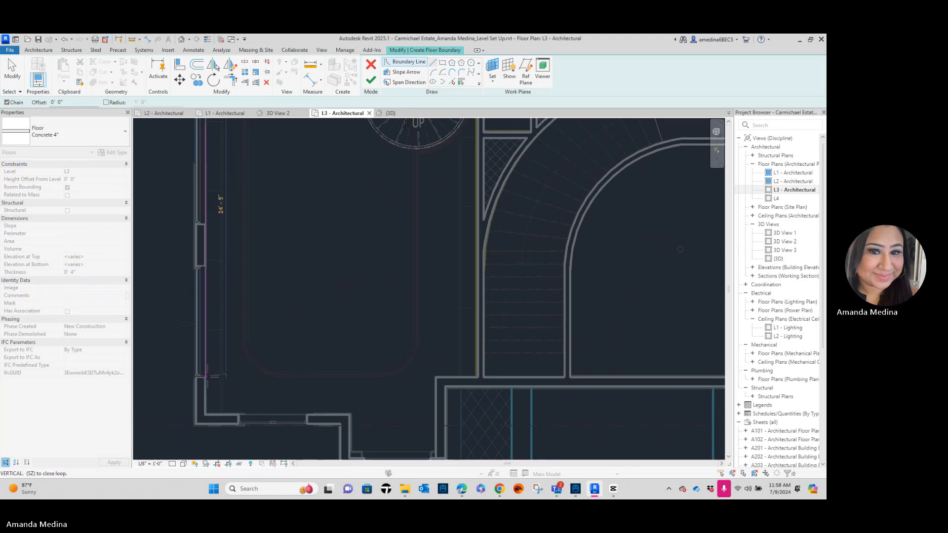
scroll(207, 419, up, 2)
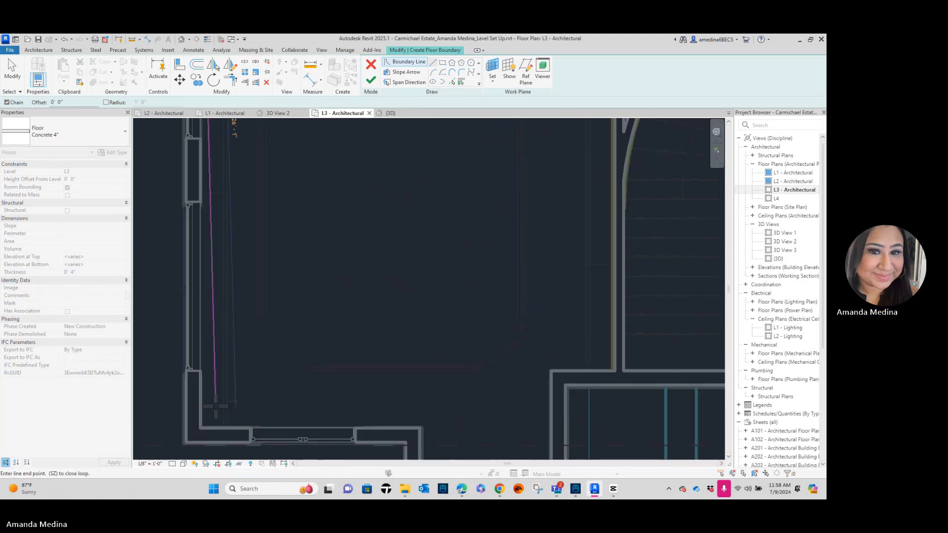
click(204, 429)
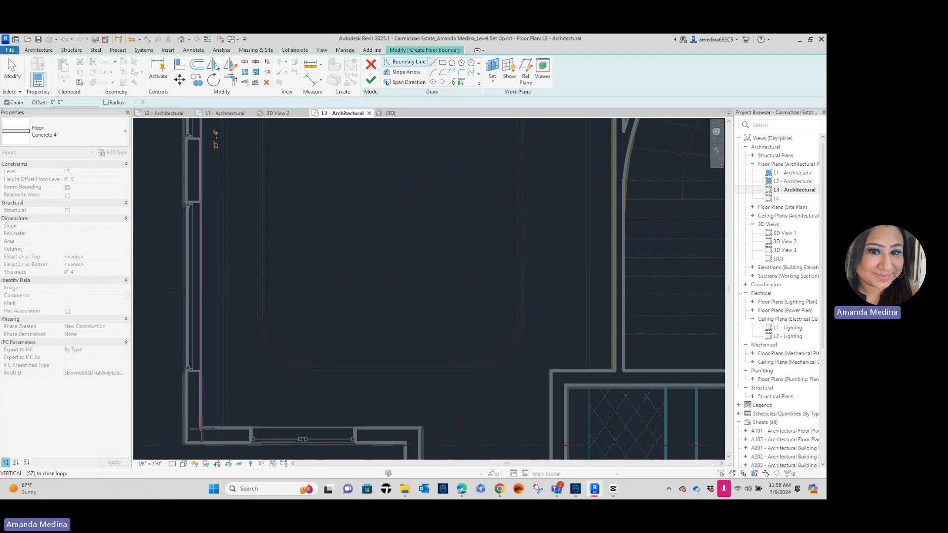
Continue the floor boundary along the room's lower wall and around the window recess to the wall beside the curved stair.
middle_drag(460, 400, 371, 311)
scroll(370, 312, up, 1)
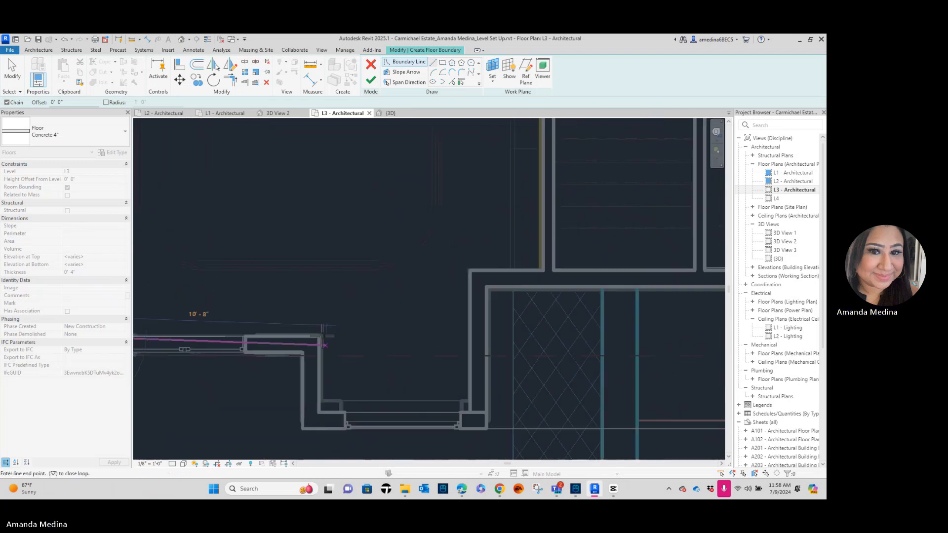
click(320, 337)
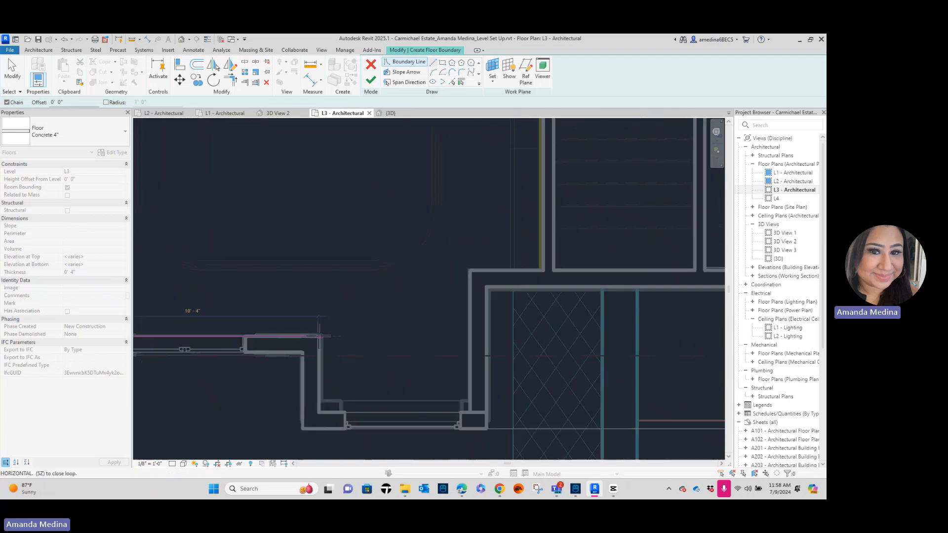
click(318, 413)
click(471, 413)
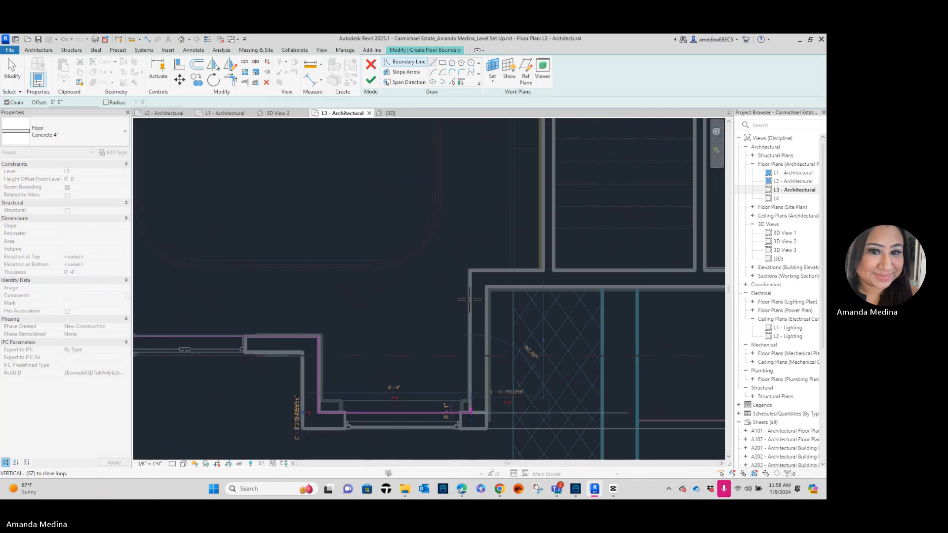
click(471, 269)
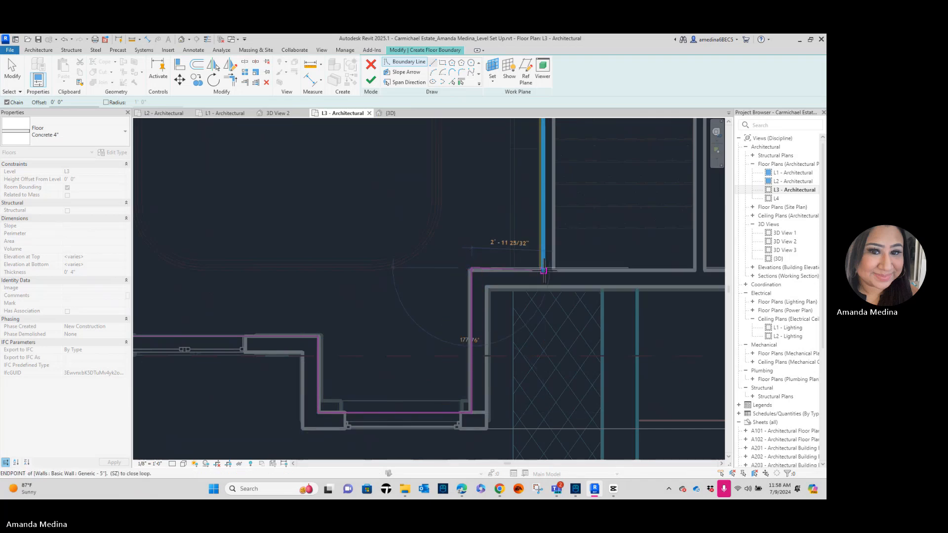
click(543, 268)
Draw a boundary line about 20' - 4" long up the wall beside the curved stair, ending level with the spiral stair's centre.
scroll(554, 257, down, 1)
middle_drag(560, 253, 568, 398)
scroll(568, 398, down, 1)
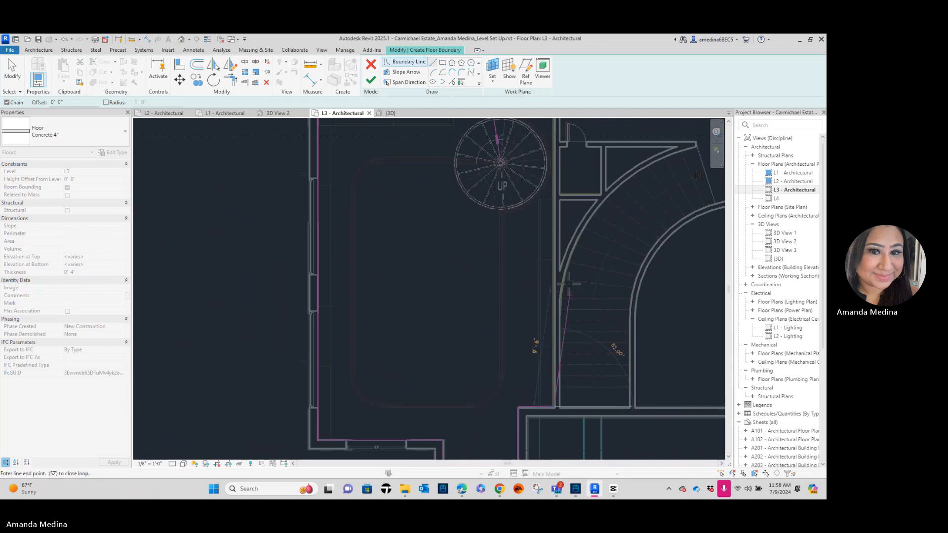
middle_drag(573, 233, 567, 317)
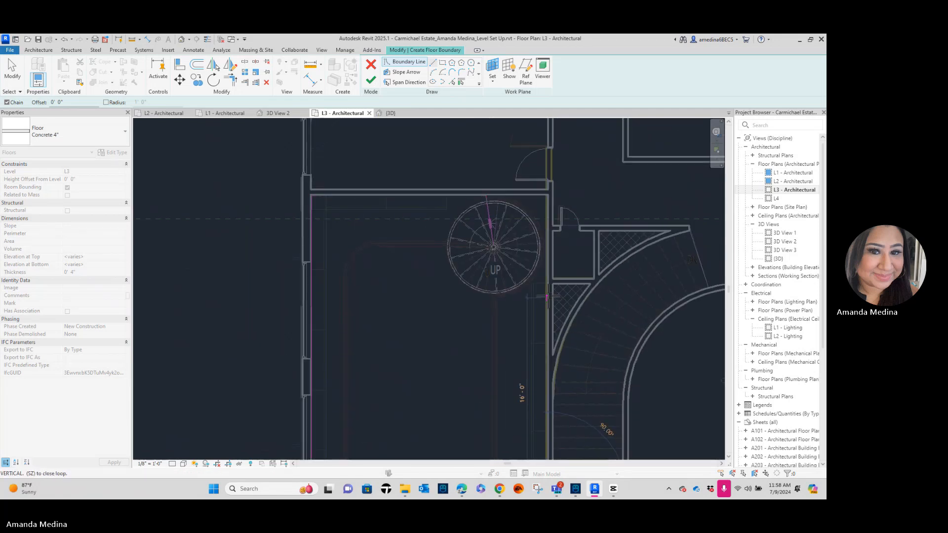
scroll(547, 297, up, 1)
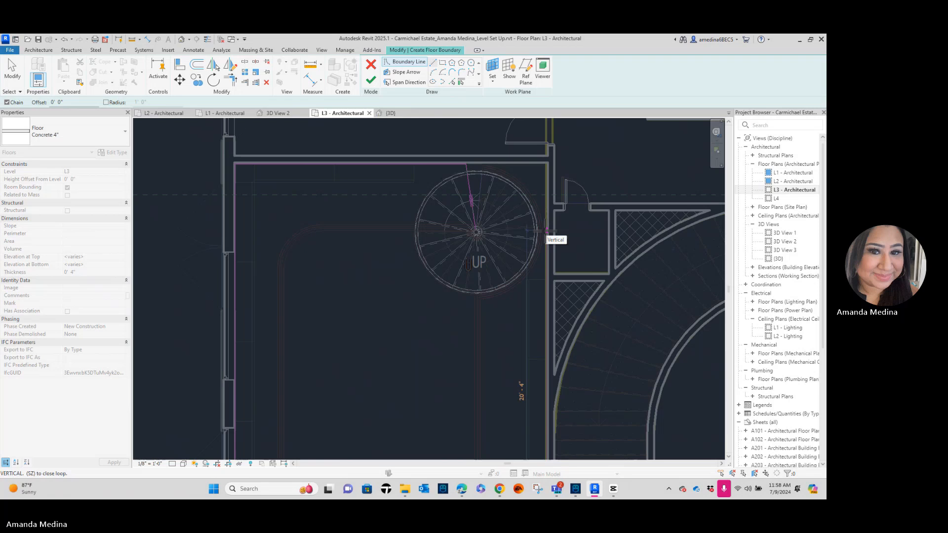
click(545, 230)
Pick the CAD arc outside the spiral stair as a boundary line and shorten its upper end to the stair centre's level.
click(451, 83)
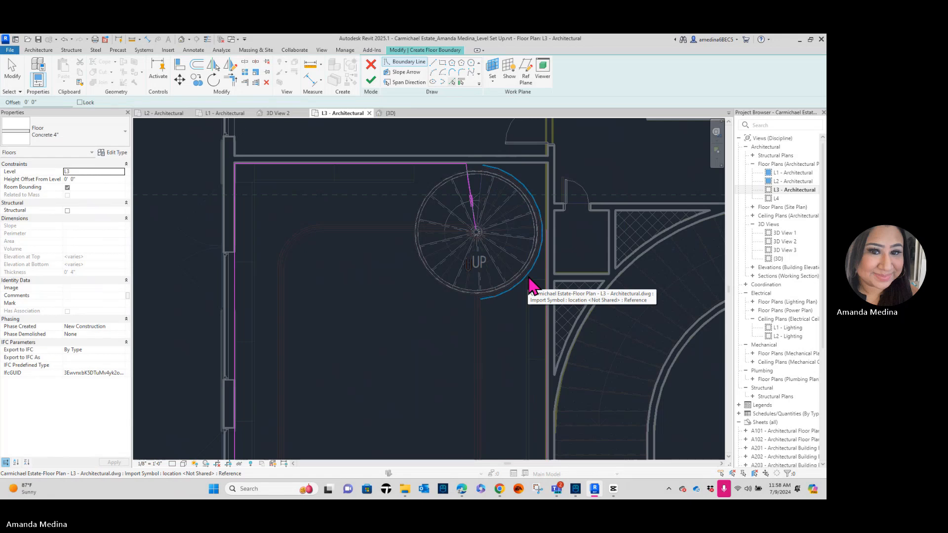
click(531, 286)
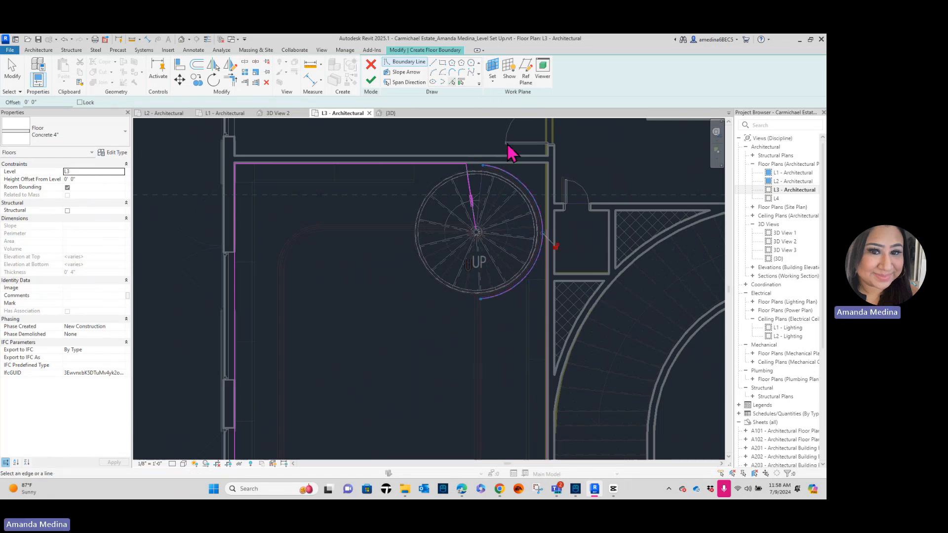
key(Escape)
click(486, 168)
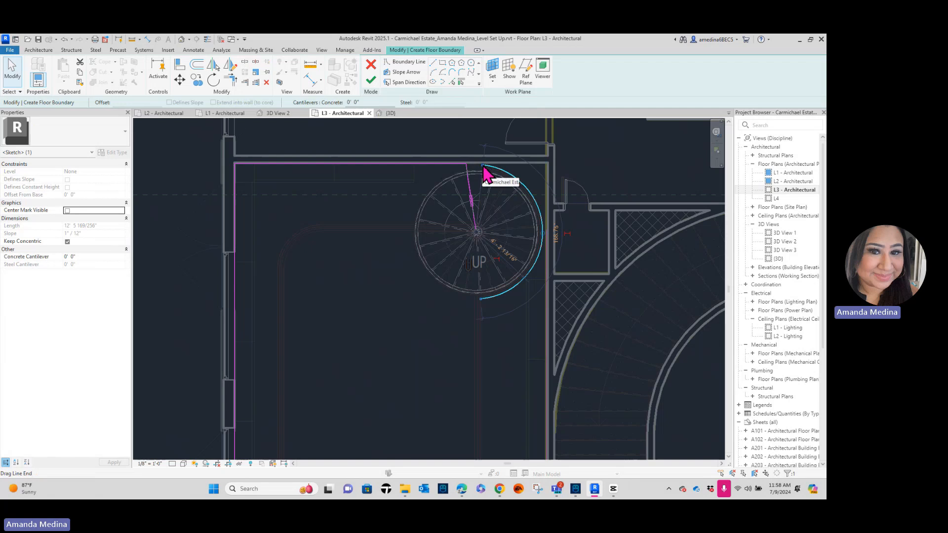
mouse_move(483, 166)
mouse_down()
mouse_move(522, 186)
mouse_move(542, 230)
mouse_up()
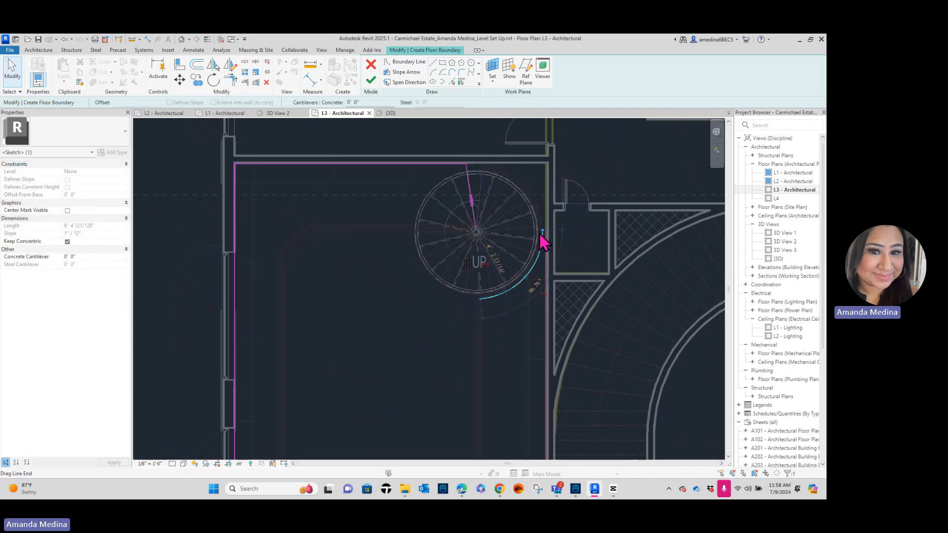
Connect the shortened arc's upper end to the adjacent wall boundary with a short horizontal line.
scroll(546, 247, up, 5)
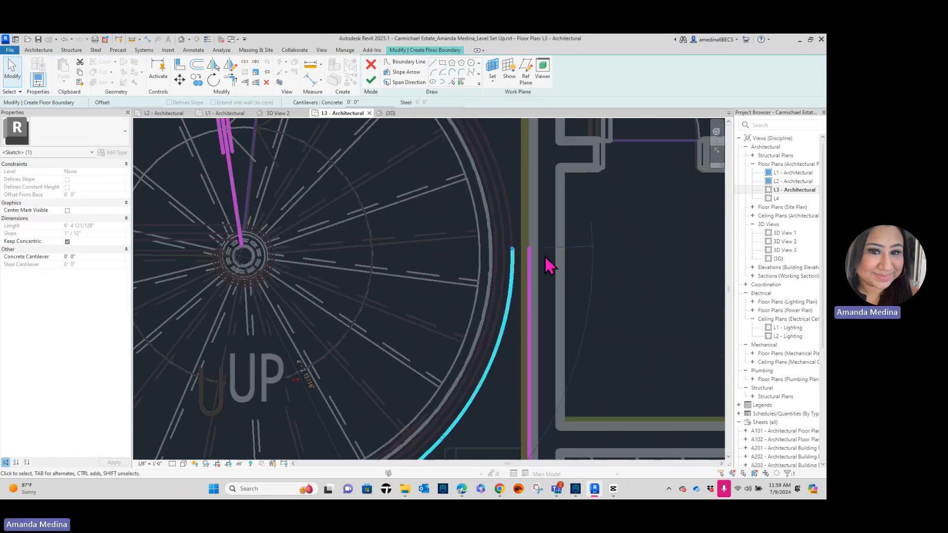
click(435, 64)
click(514, 248)
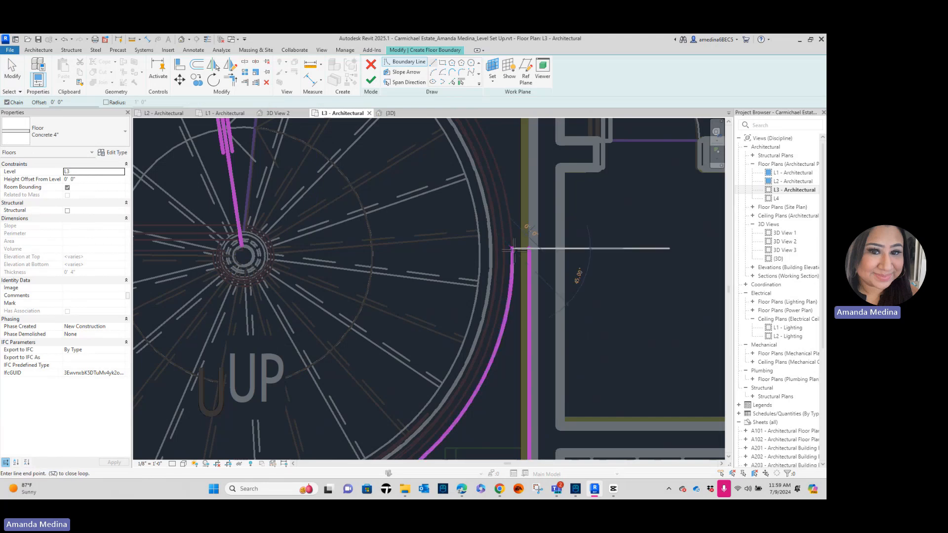
click(529, 248)
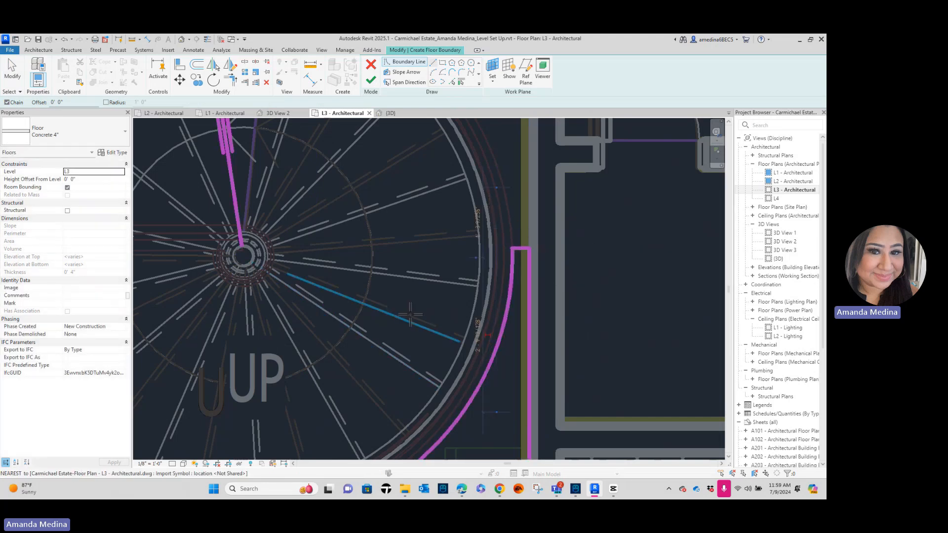
Draw a vertical boundary line from the arc's lower end down to the start of the floor opening's rounded lower corner.
scroll(410, 314, down, 10)
scroll(410, 314, up, 1)
middle_drag(410, 314, 445, 222)
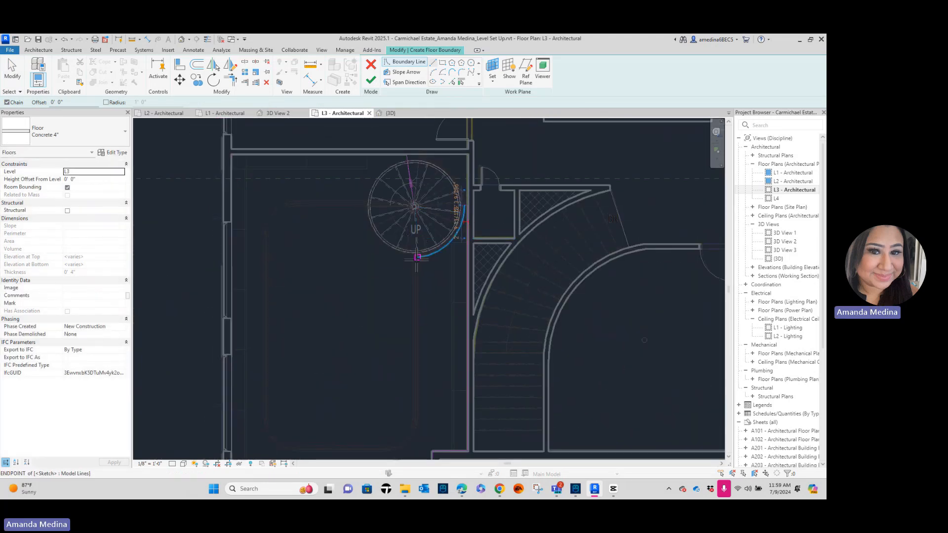
click(417, 258)
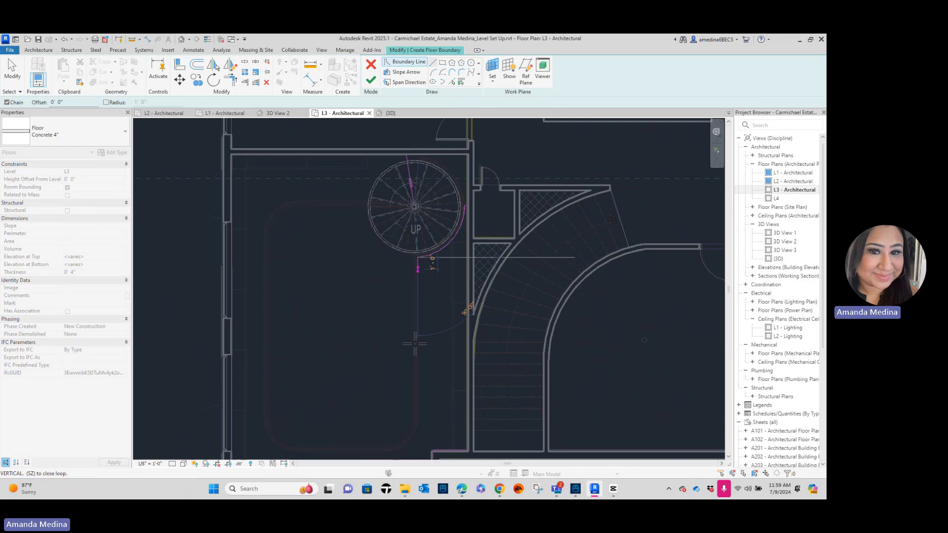
click(417, 421)
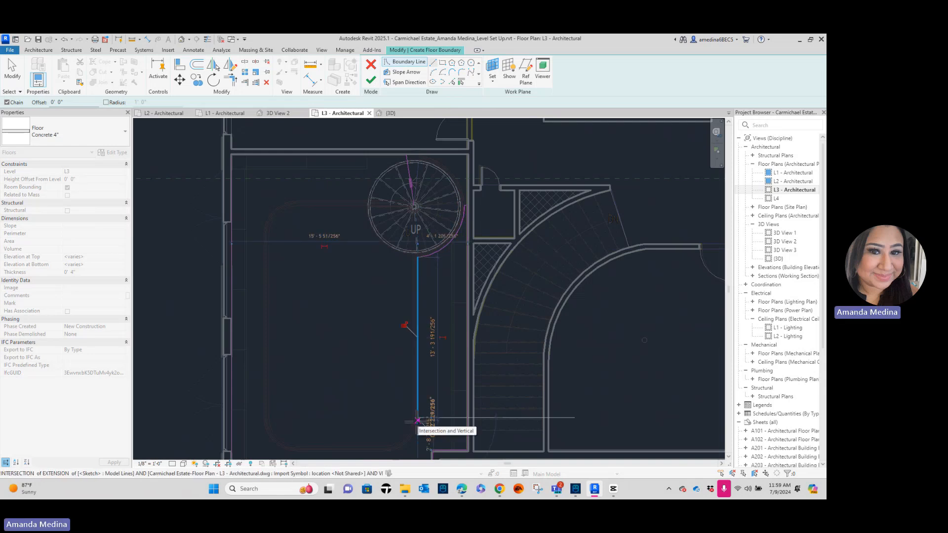
key(Escape)
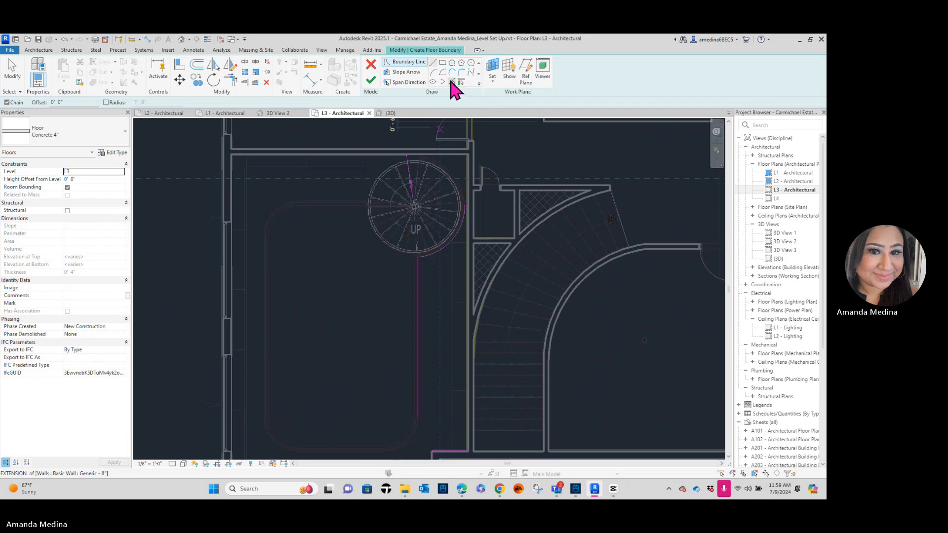
Pick the floor opening's lower rounded corners, lower edge and exterior-wall side from the CAD drawing as boundary lines.
click(452, 82)
scroll(422, 428, up, 4)
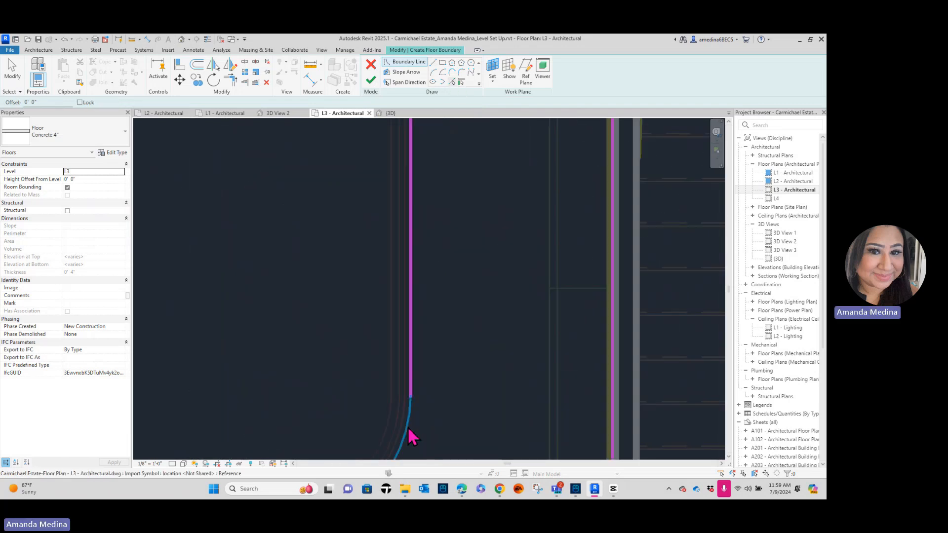
click(409, 429)
scroll(404, 331, down, 3)
scroll(350, 348, down, 1)
middle_drag(349, 353, 421, 339)
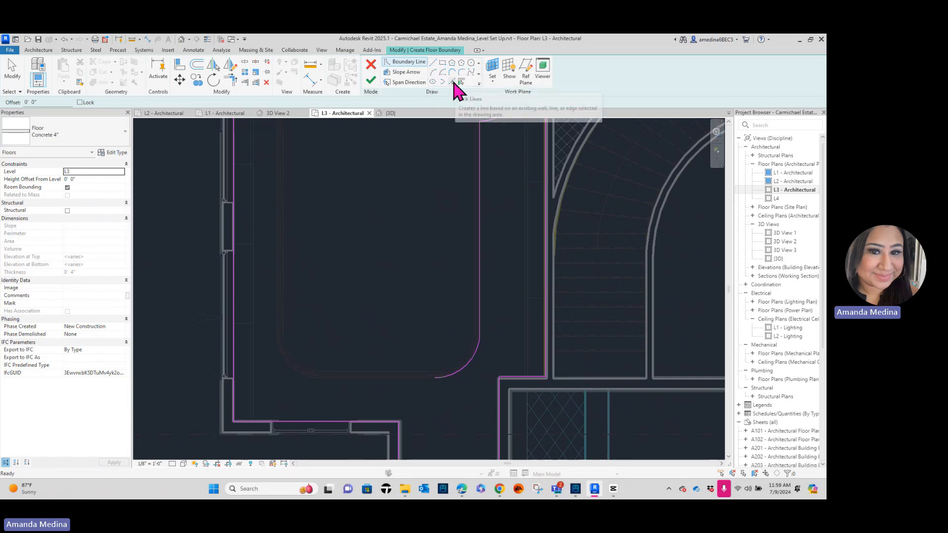
scroll(437, 385, up, 2)
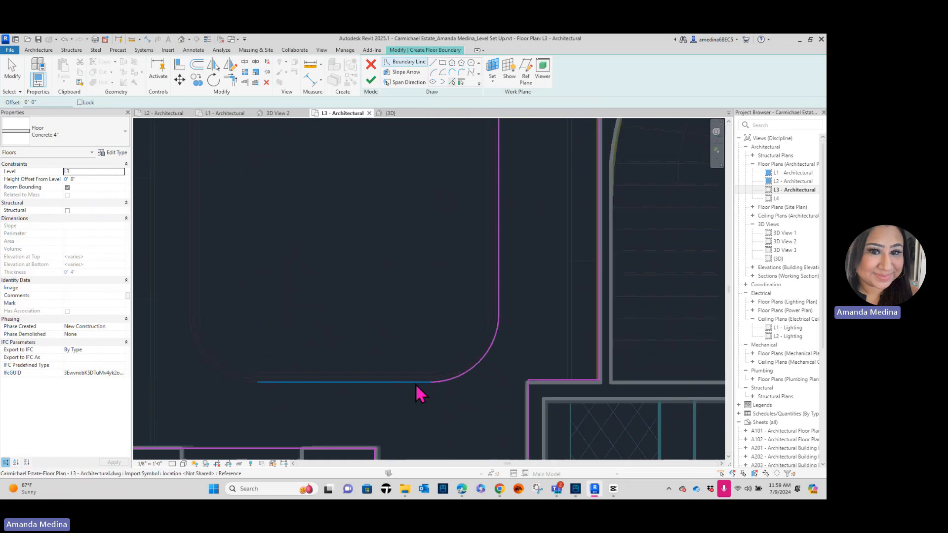
click(217, 373)
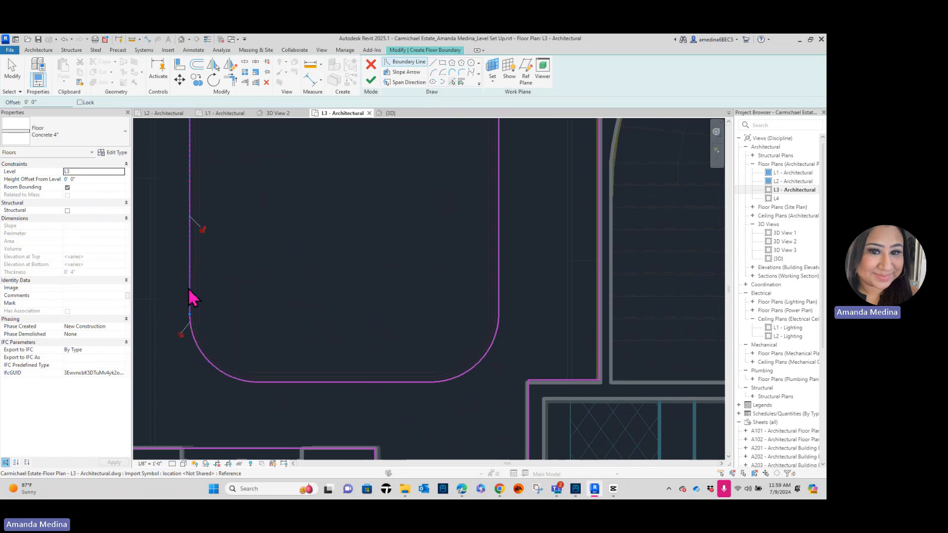
Pick the floor opening's remaining rounded corner near the exterior wall and its upper edge running into the spiral stair as boundary lines.
scroll(195, 326, up, 6)
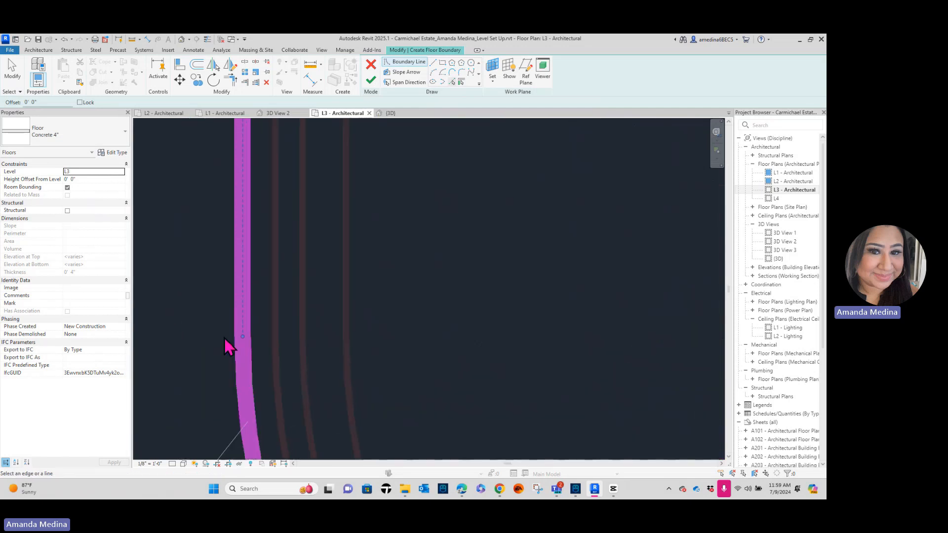
scroll(503, 205, down, 2)
middle_drag(504, 205, 445, 404)
scroll(442, 395, down, 1)
middle_drag(419, 170, 424, 401)
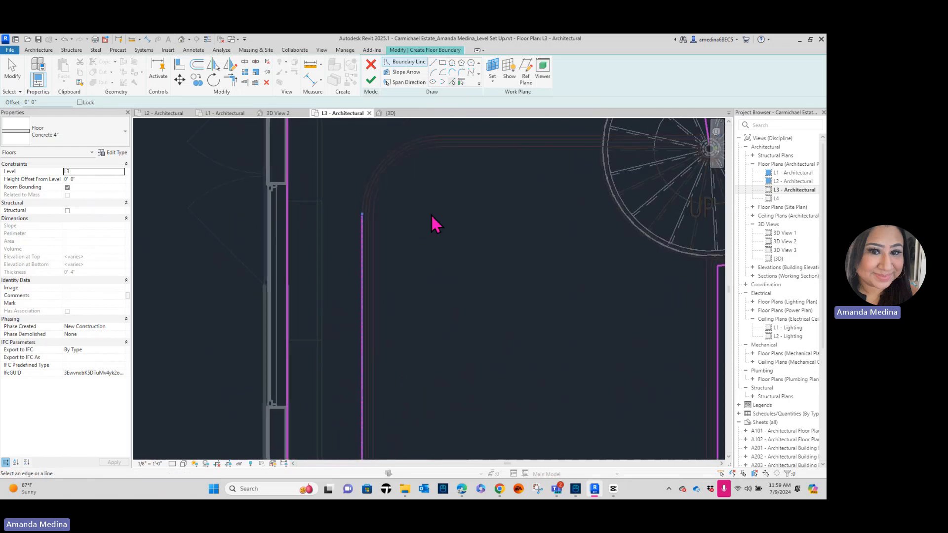
middle_drag(434, 222, 429, 380)
scroll(308, 387, up, 3)
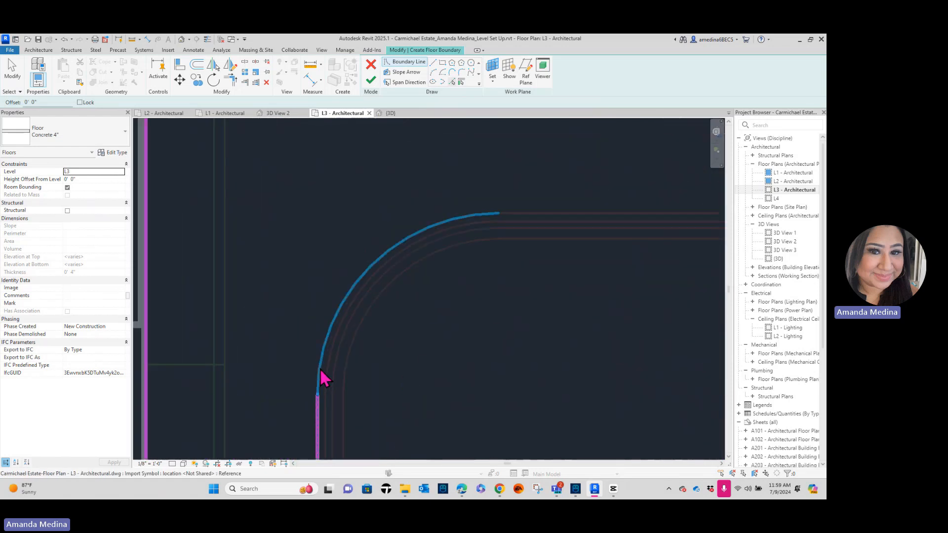
click(321, 375)
scroll(521, 332, down, 2)
middle_drag(508, 346, 333, 401)
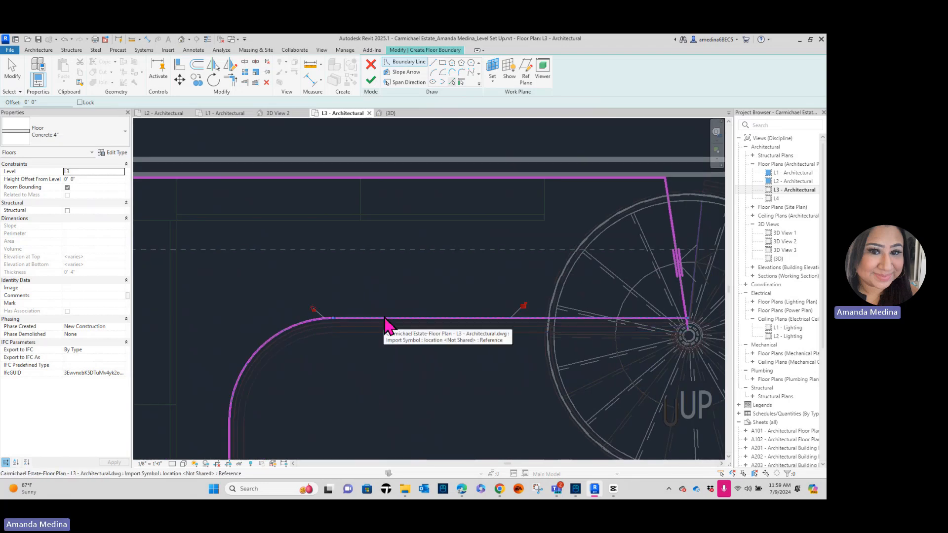
click(388, 324)
key(Escape)
middle_drag(671, 341, 401, 336)
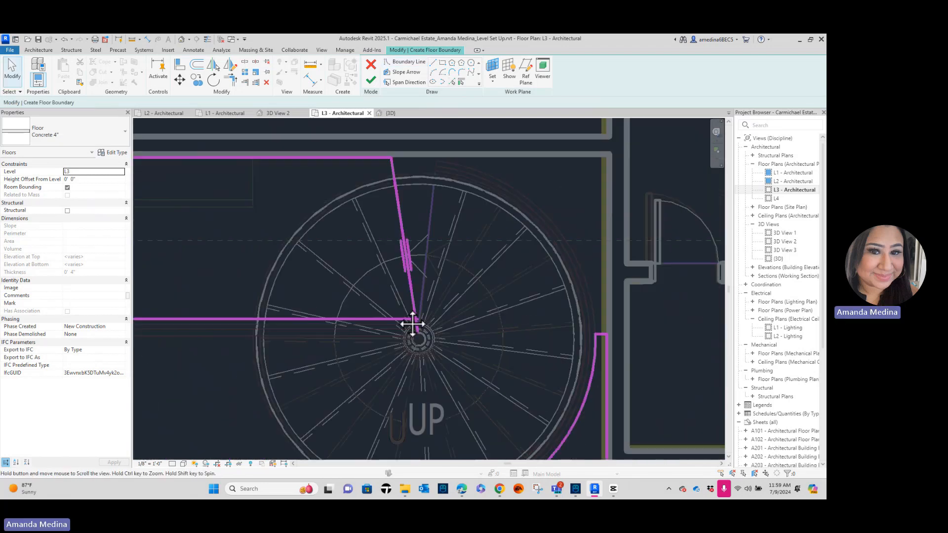
scroll(401, 335, up, 2)
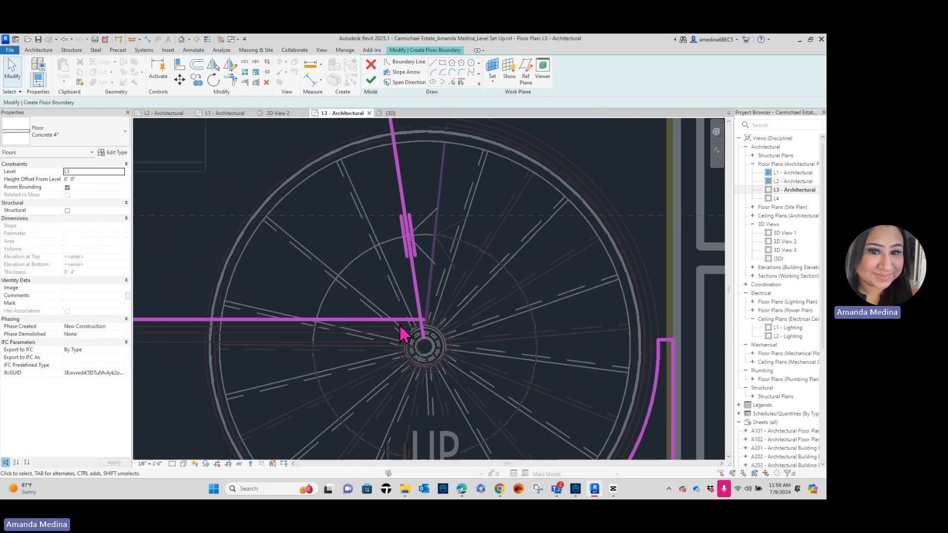
Trim the slanted boundary line and the floor opening's upper edge line to a single corner near the spiral stair's center.
click(424, 345)
scroll(423, 345, up, 3)
drag(420, 337, 422, 344)
key(t)
key(r)
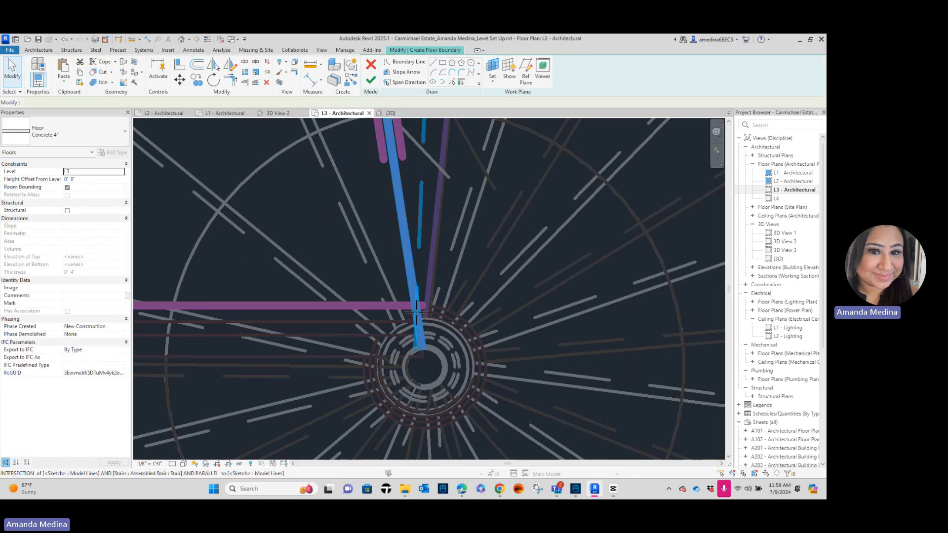
click(408, 252)
click(395, 305)
Finish the L3 floor boundary and leave the walls below unattached to the new floor.
scroll(453, 176, down, 6)
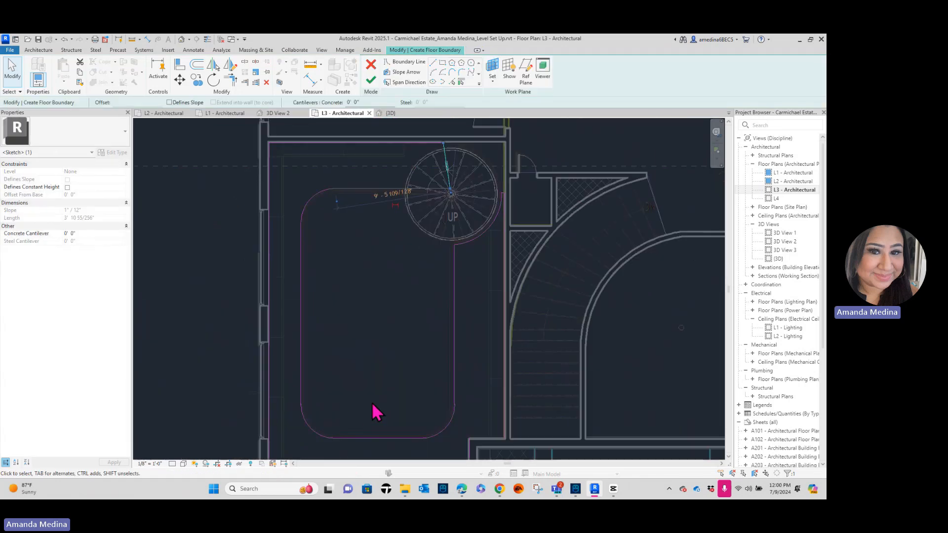
scroll(380, 400, down, 3)
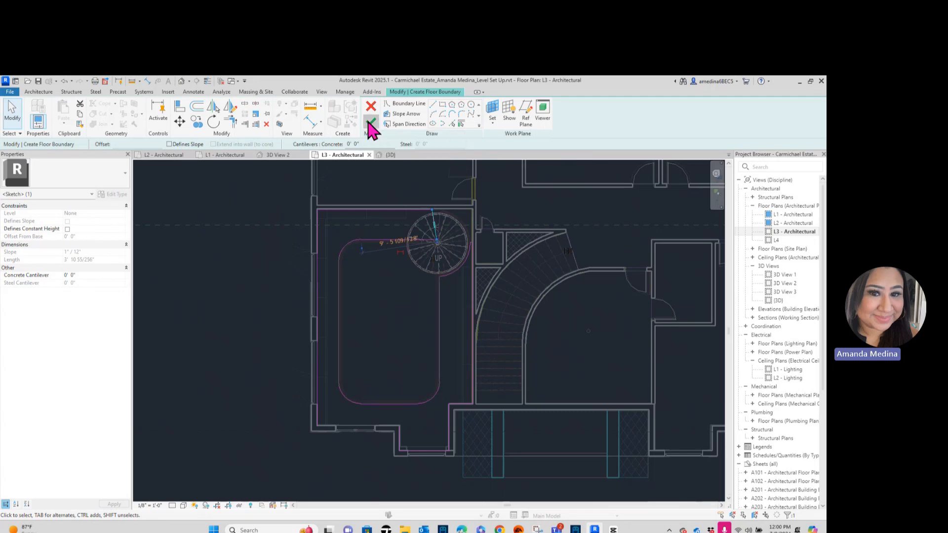
click(370, 124)
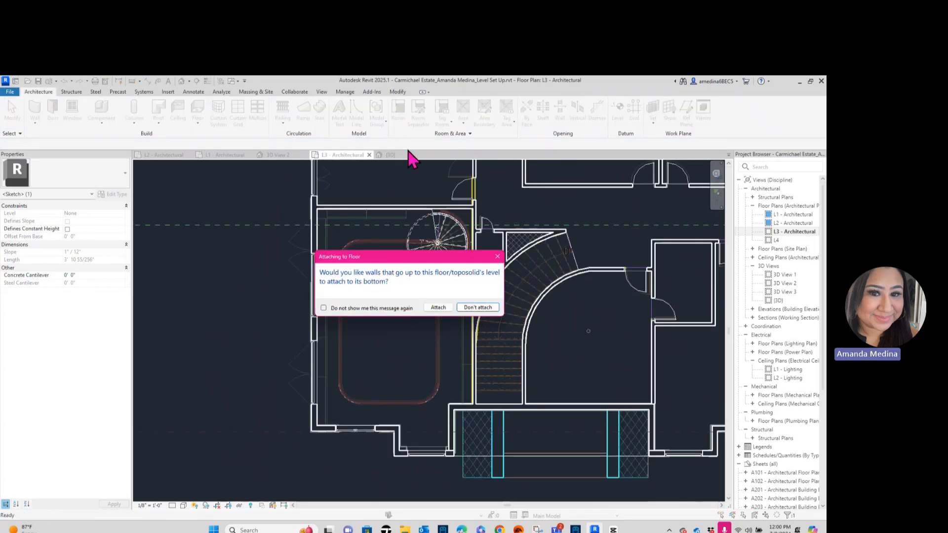
click(477, 308)
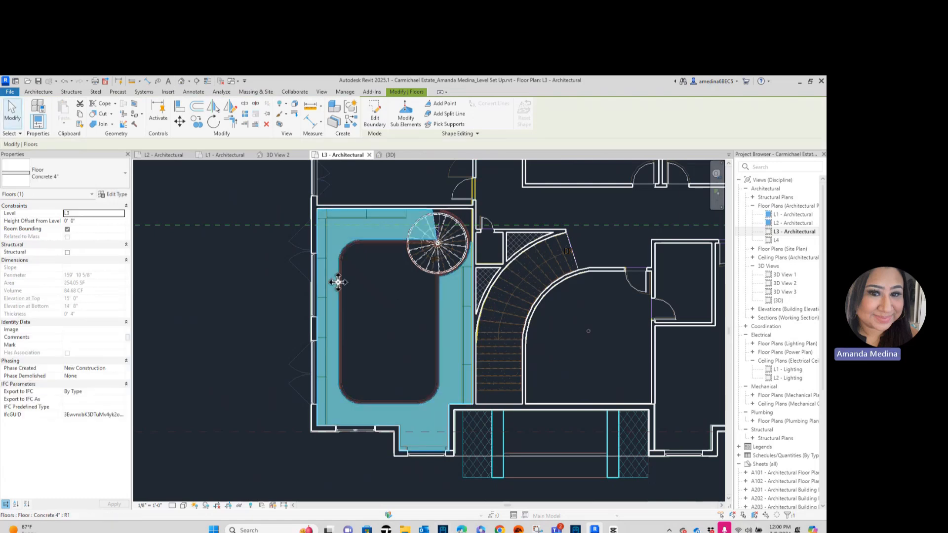
key(Escape)
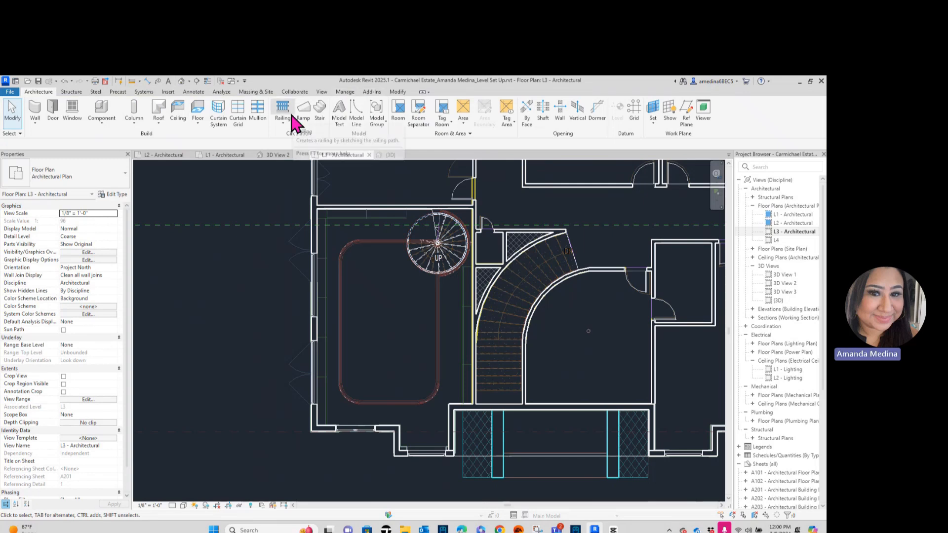
Examine the new L3 floor, its rounded opening and the spiral stair connection from several angles in the 3D view.
click(388, 155)
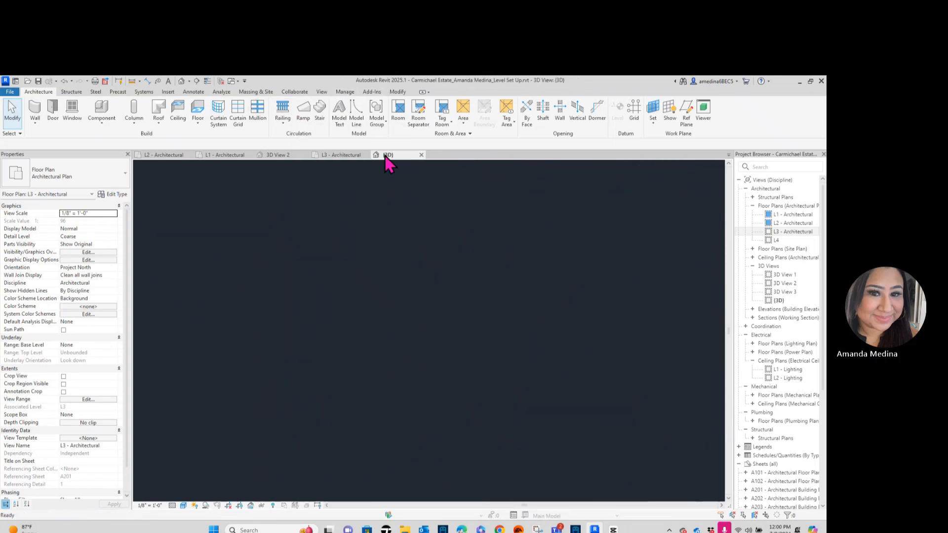
scroll(402, 376, up, 4)
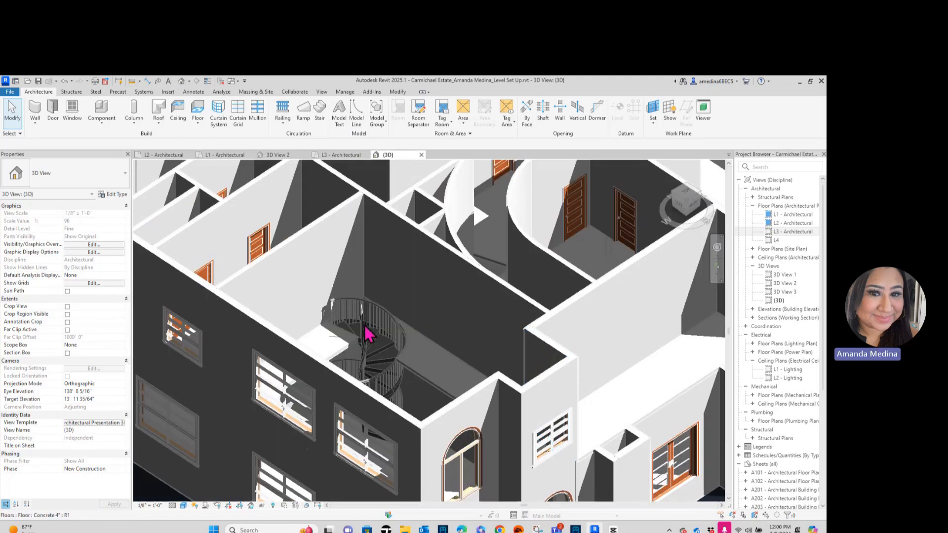
scroll(366, 332, up, 4)
shift+middle_drag(524, 347, 449, 390)
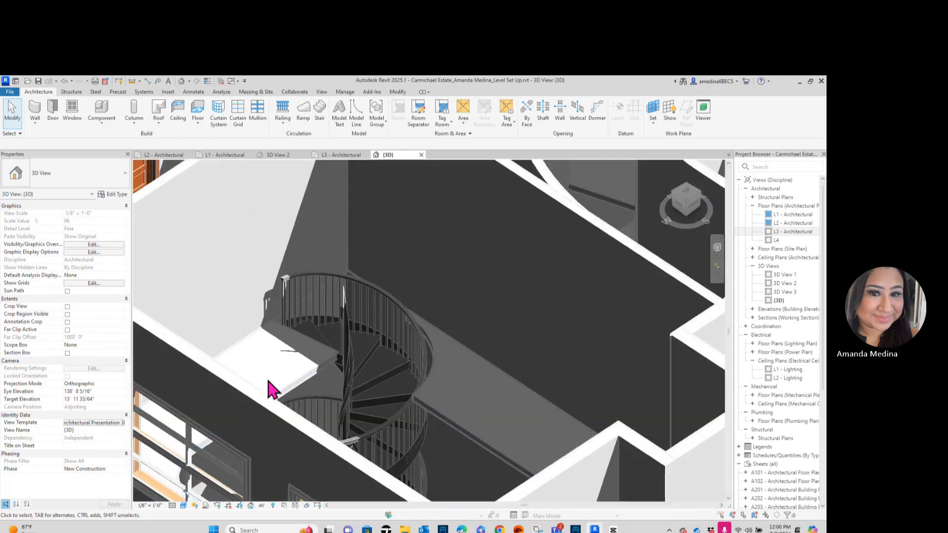
click(685, 207)
drag(685, 203, 680, 218)
scroll(425, 377, down, 2)
middle_drag(414, 329, 357, 213)
scroll(354, 215, down, 1)
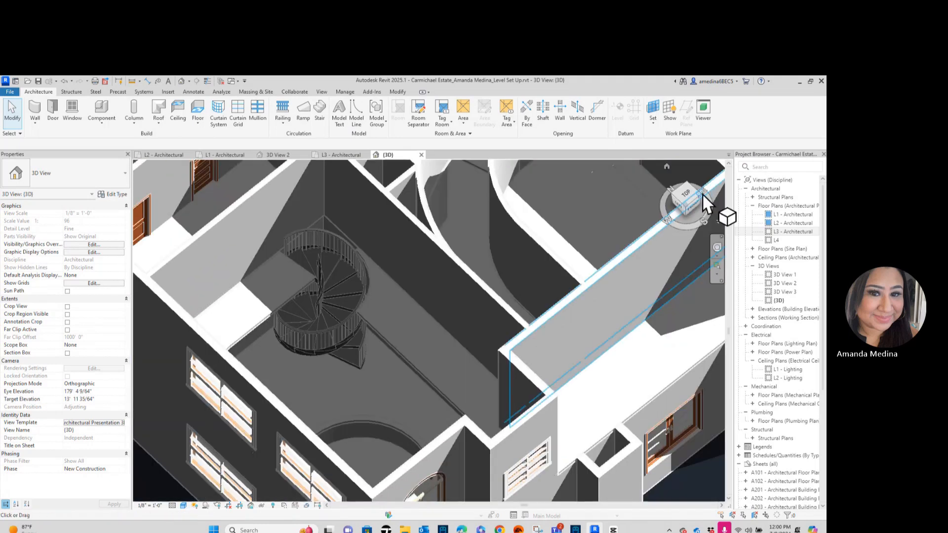
click(688, 188)
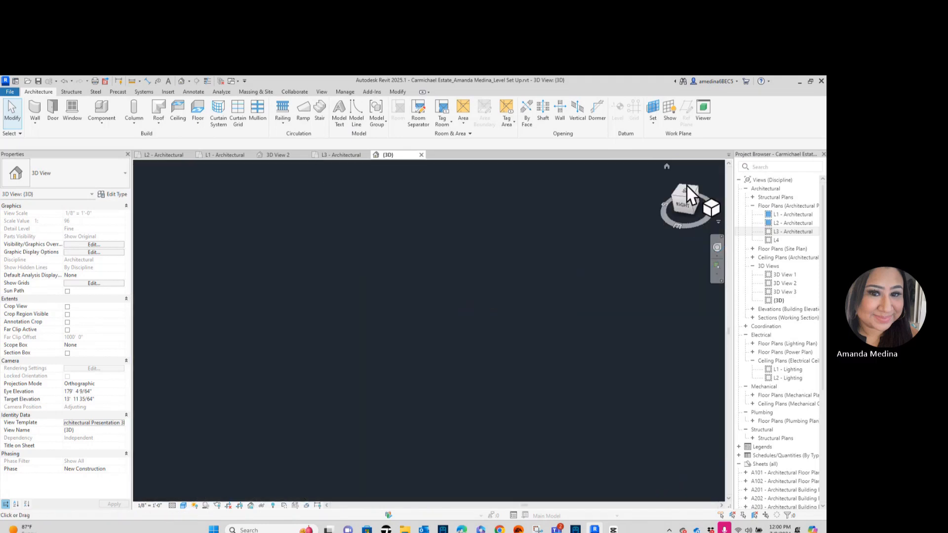
scroll(535, 286, up, 6)
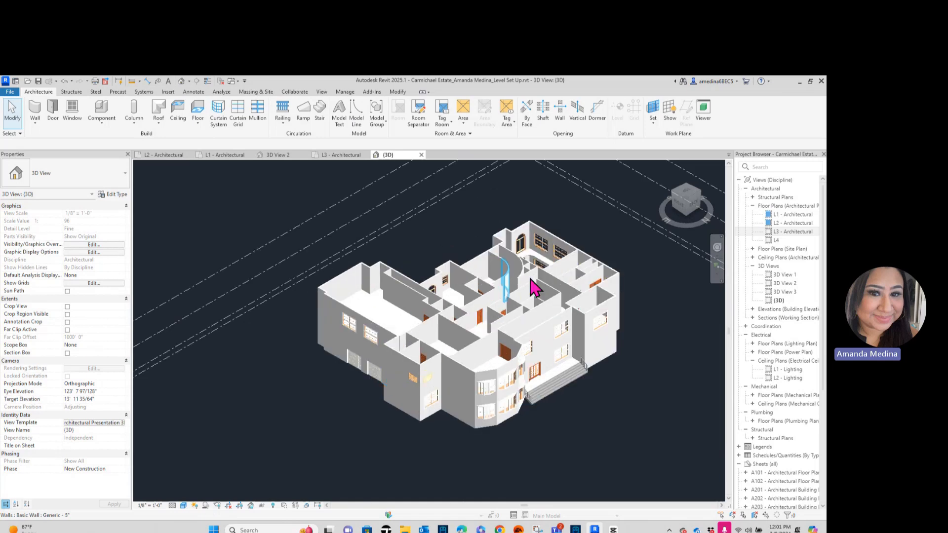
drag(687, 193, 686, 211)
middle_drag(530, 289, 454, 360)
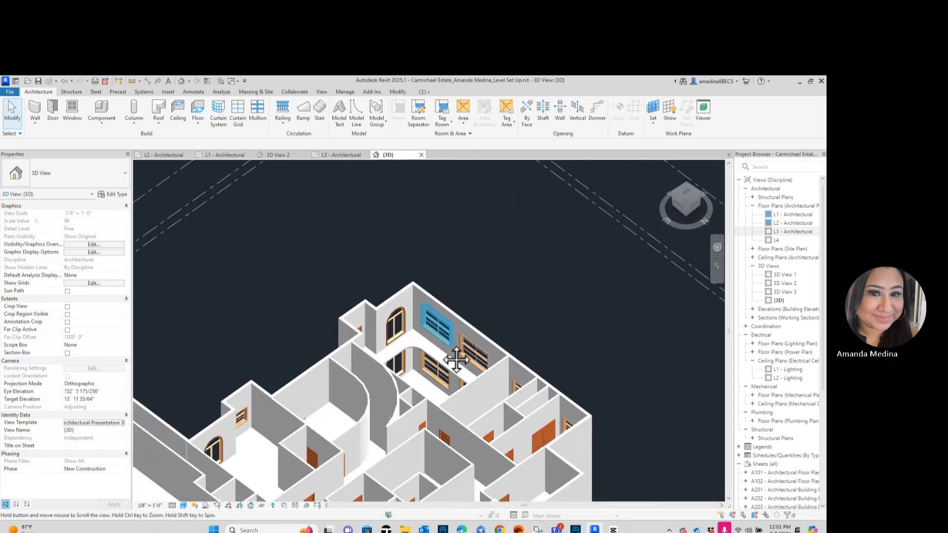
scroll(394, 355, up, 3)
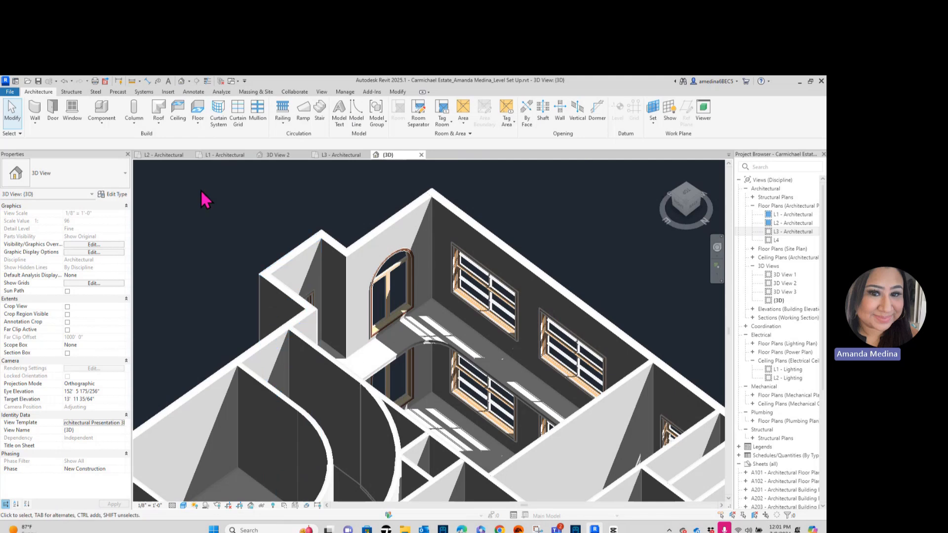
Start a sketched railing path in the L3 - Architectural floor plan with the Handrail - Rectangular type.
click(345, 155)
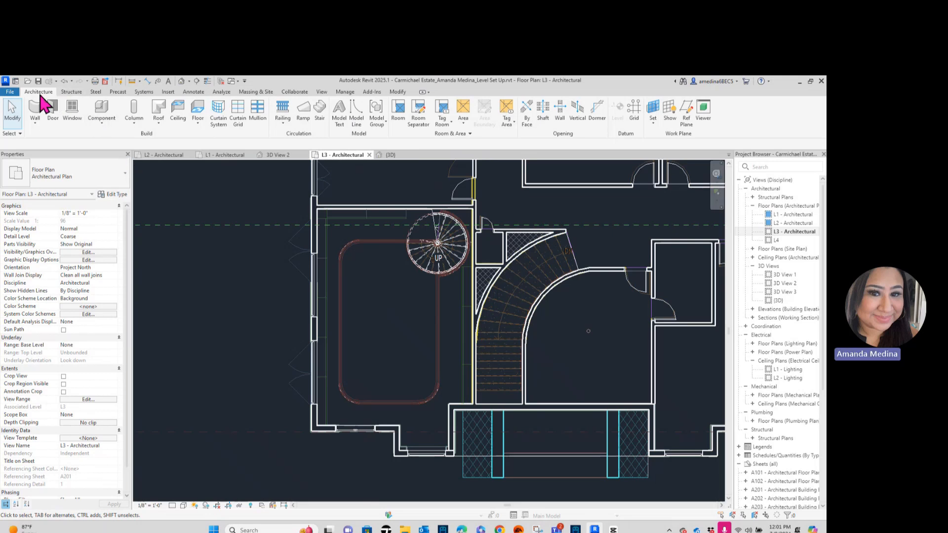
click(283, 122)
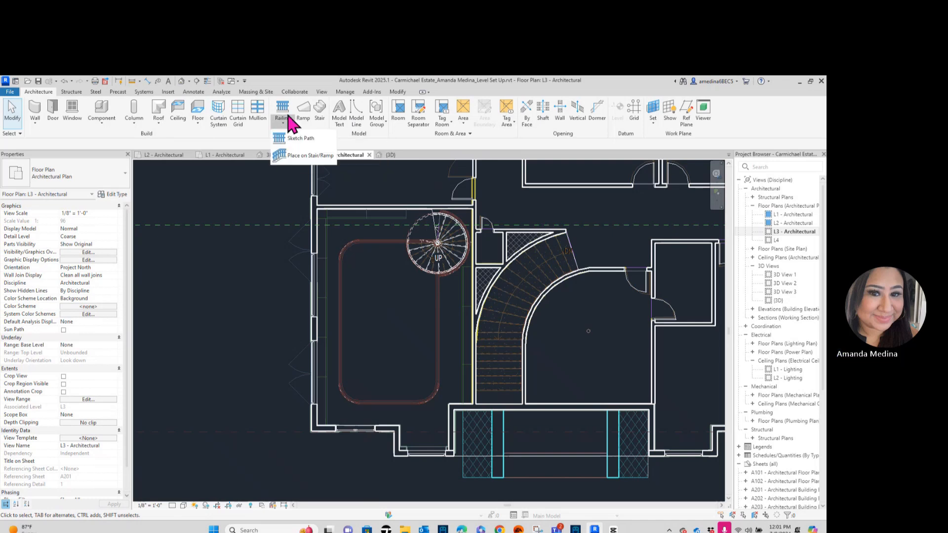
click(296, 139)
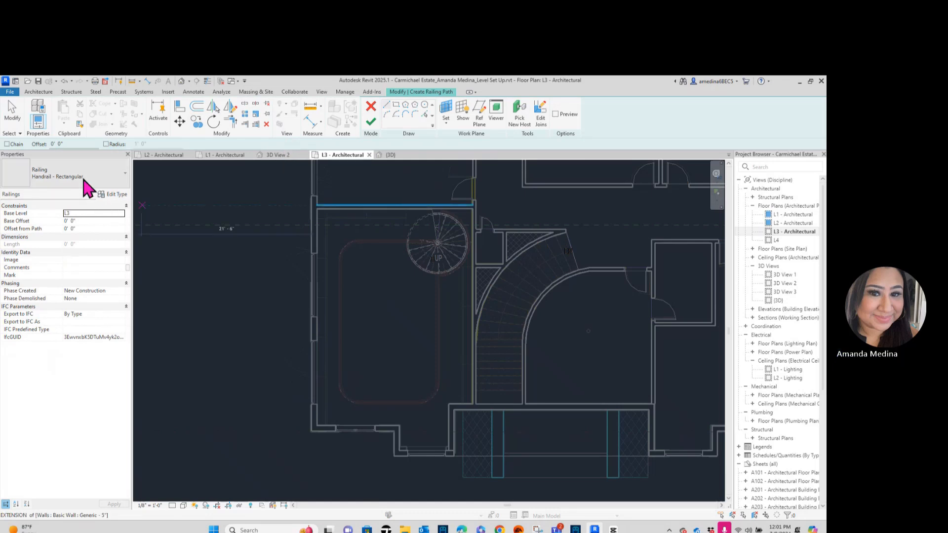
click(88, 185)
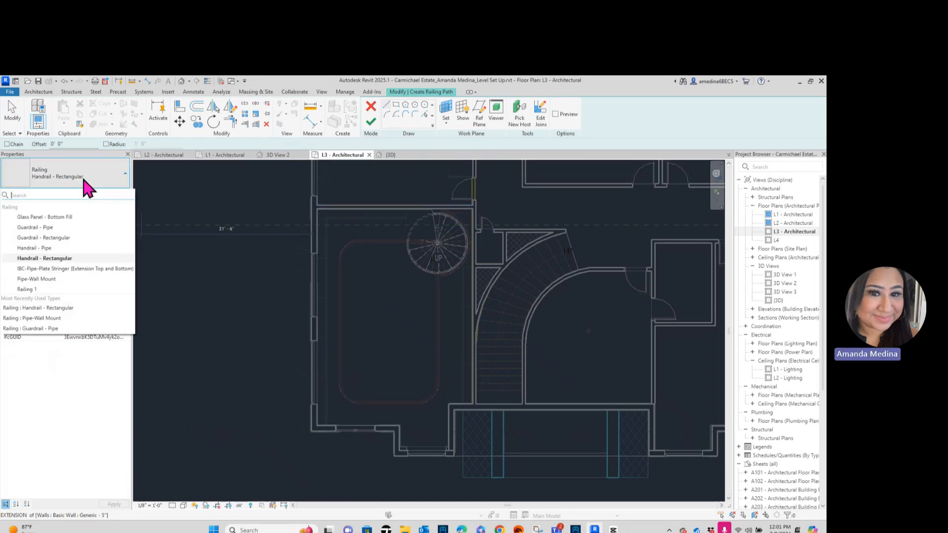
click(58, 260)
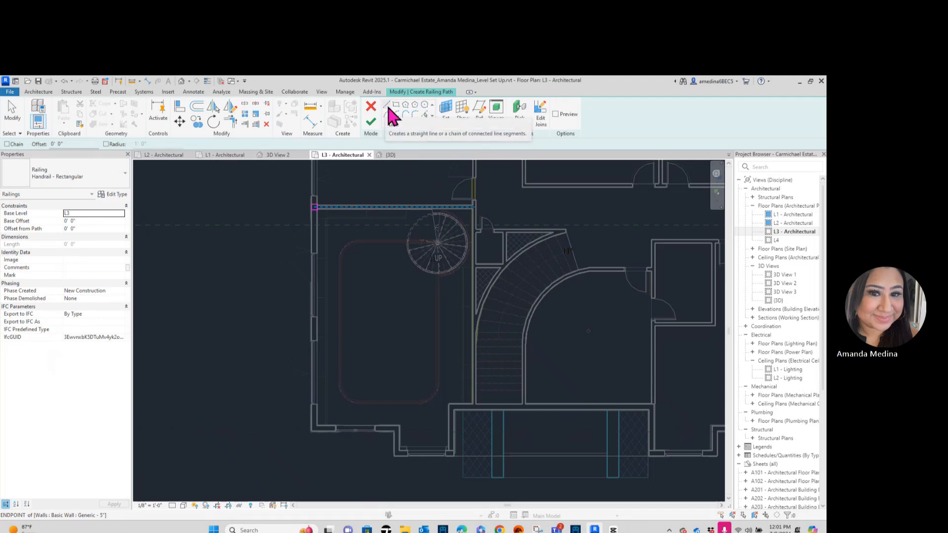
Pick the floor opening's upper edge from the spiral stair and the rounded upper corner near the exterior wall as railing path.
click(427, 117)
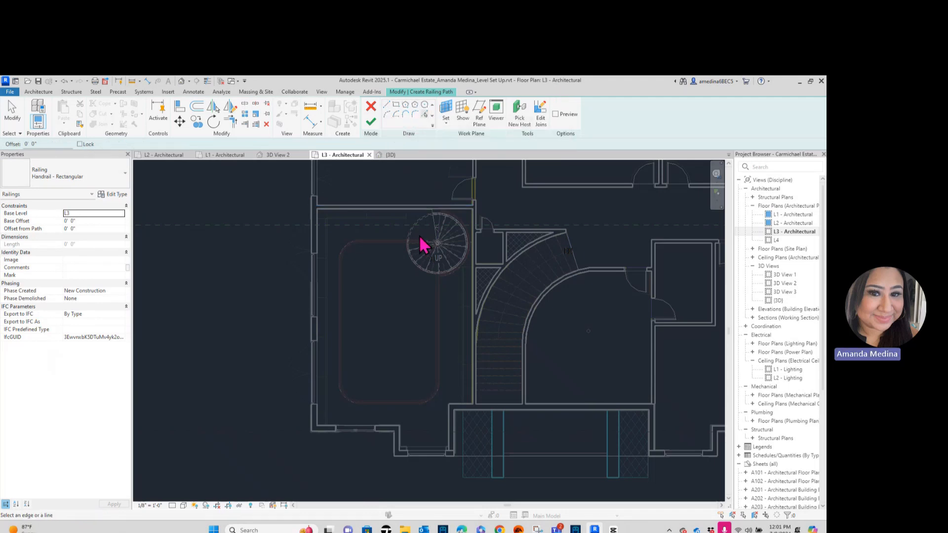
scroll(417, 256, up, 3)
scroll(423, 257, up, 3)
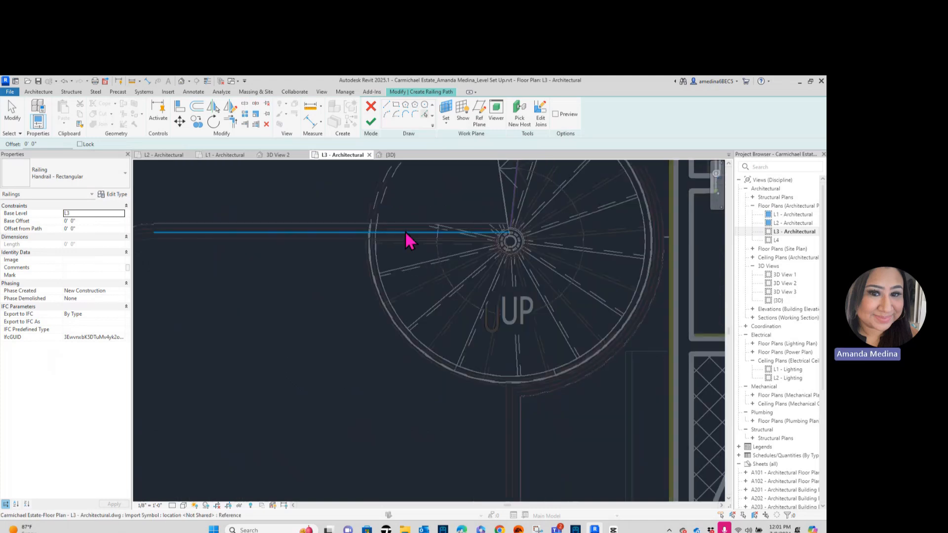
scroll(234, 222, up, 2)
middle_drag(254, 234, 215, 286)
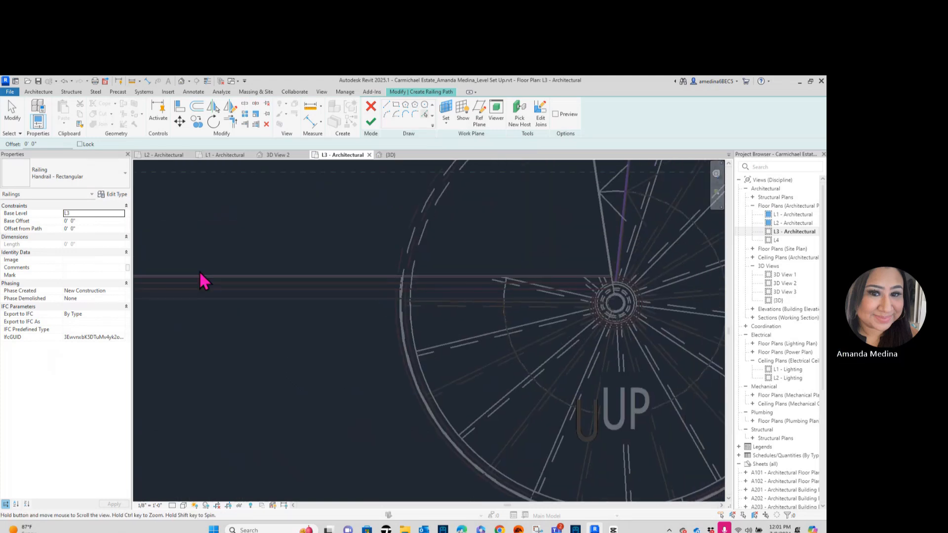
click(270, 277)
scroll(192, 349, down, 3)
middle_drag(252, 366, 486, 313)
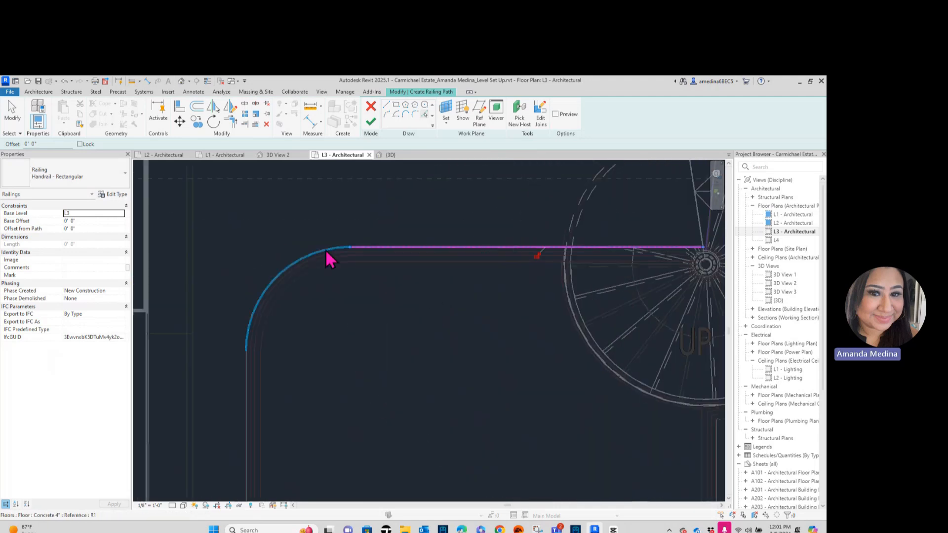
click(326, 252)
Extend the railing path by picking the opening's exterior-wall side and the rounded lower corner that follows it.
scroll(322, 419, down, 2)
middle_drag(322, 420, 328, 239)
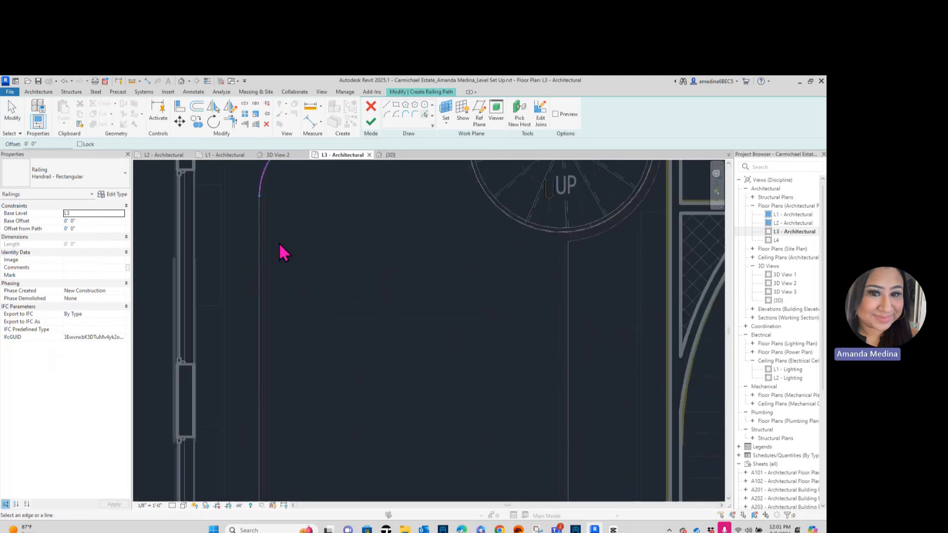
click(260, 254)
scroll(426, 370, down, 2)
middle_drag(425, 370, 401, 254)
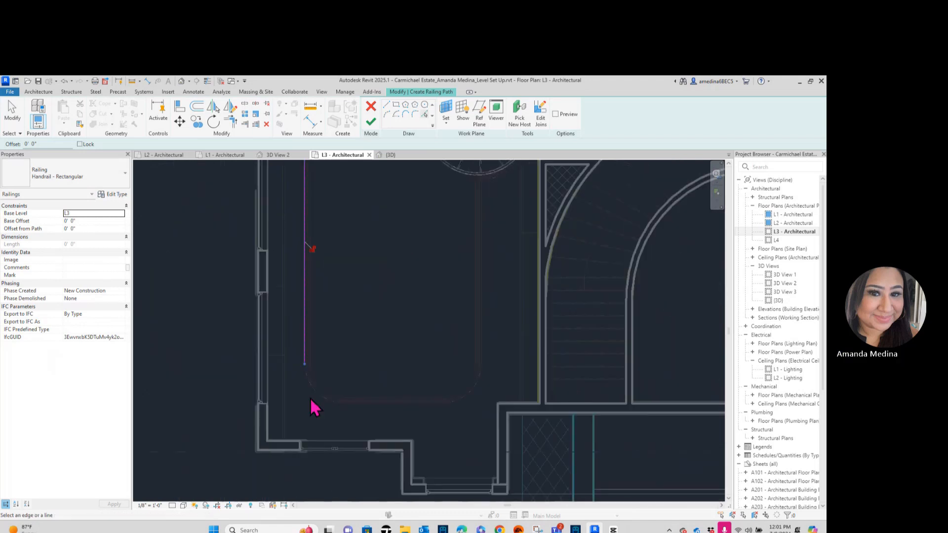
scroll(311, 400, up, 2)
click(319, 369)
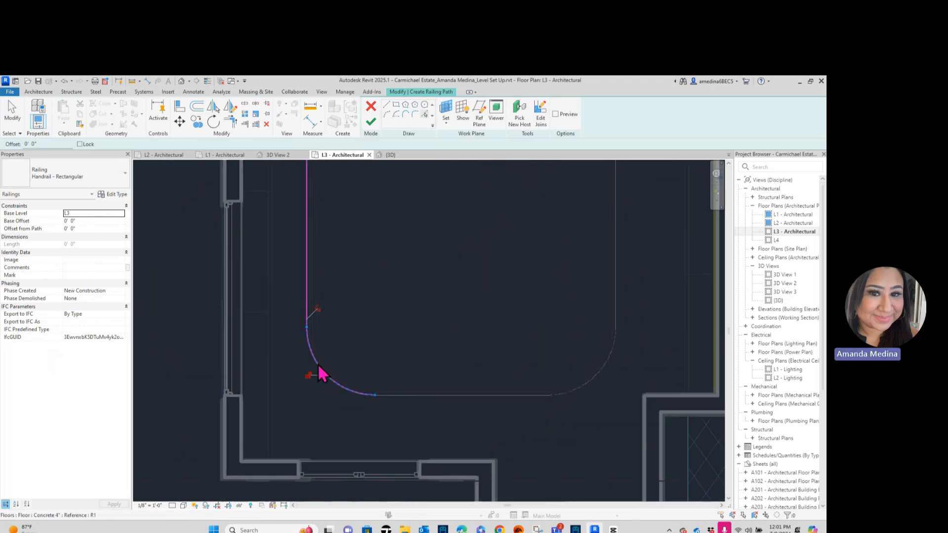
Pick the opening's lower edge, its other rounded lower corner and the side running up to the spiral stair as railing path.
click(467, 396)
click(580, 398)
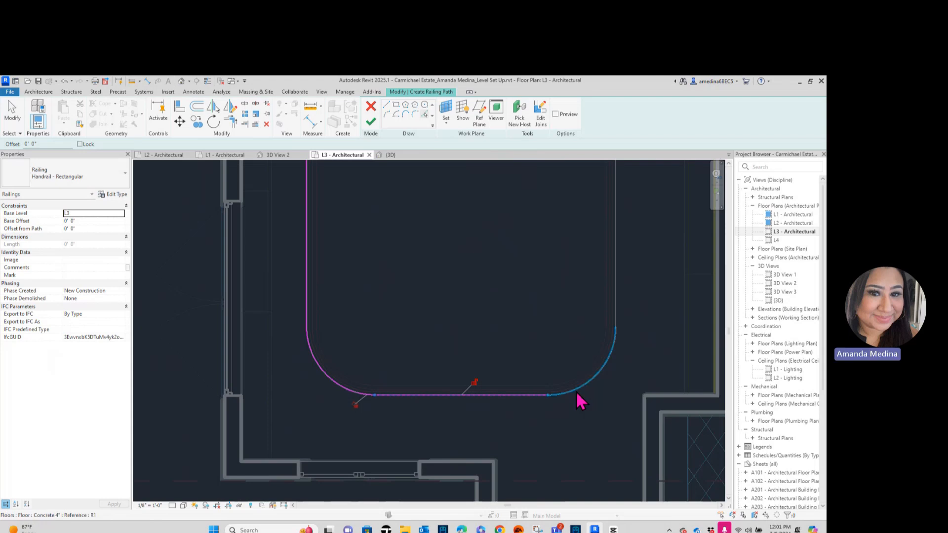
click(623, 317)
Add the curved floor edge around the outside of the spiral stair to the railing path.
scroll(547, 251, down, 3)
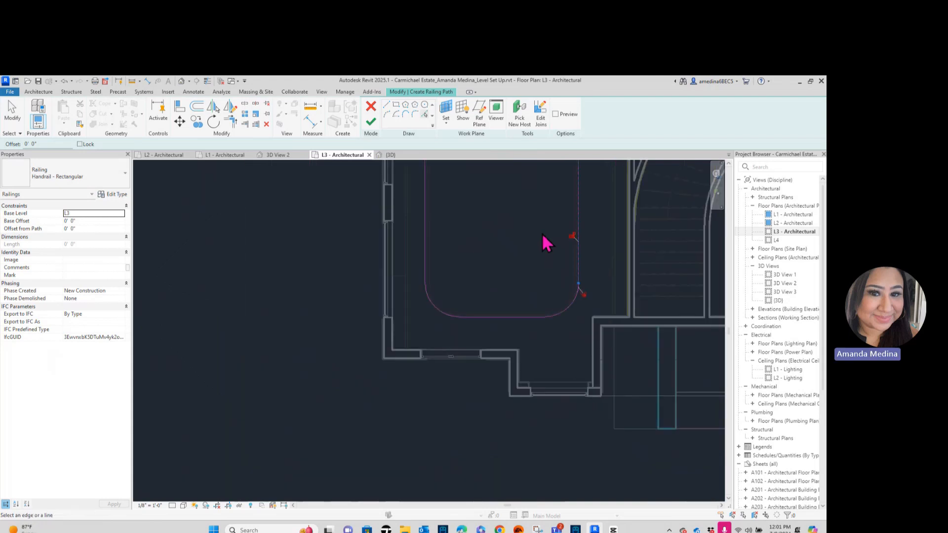
middle_drag(541, 243, 527, 417)
scroll(572, 260, up, 3)
middle_drag(572, 296, 520, 360)
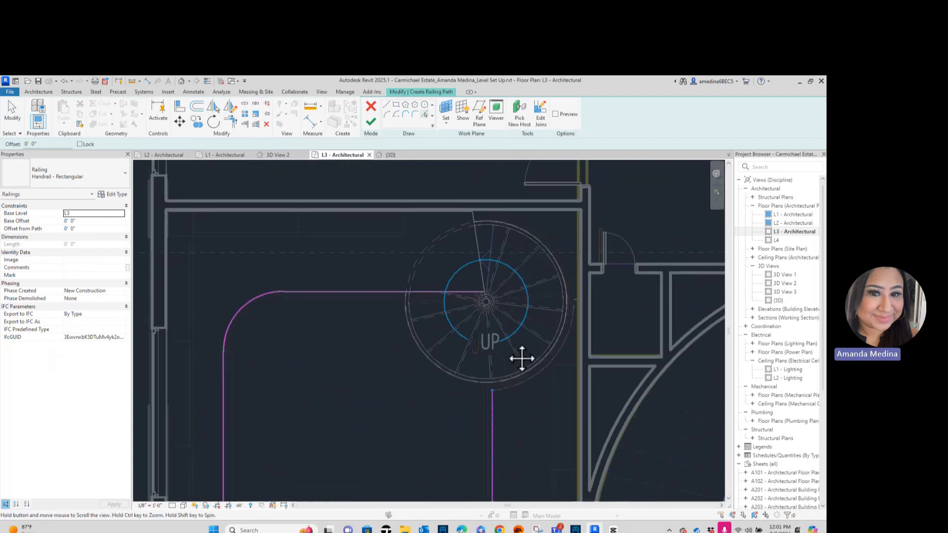
scroll(483, 395, up, 2)
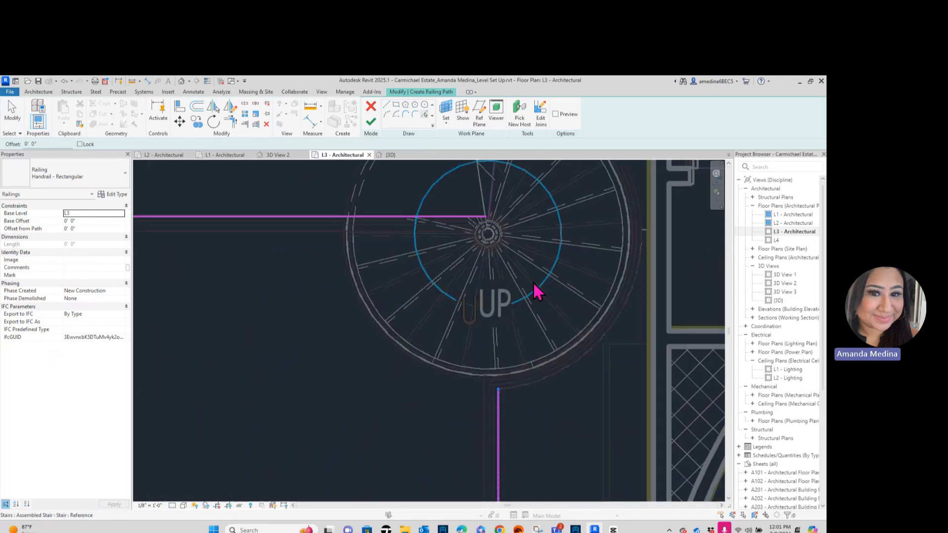
click(569, 374)
scroll(611, 256, down, 2)
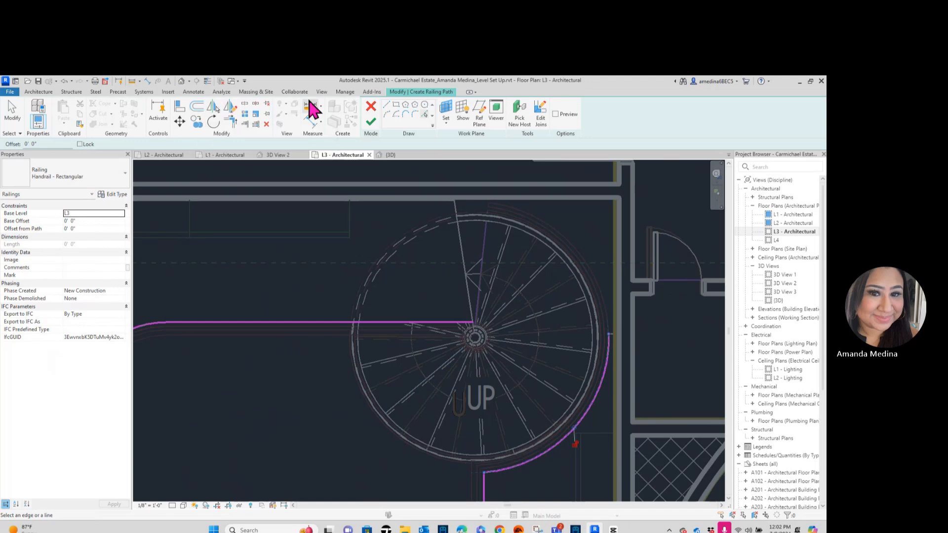
Finish the railing path around the floor opening and show the new railing in the 3D view.
click(368, 122)
scroll(357, 402, down, 5)
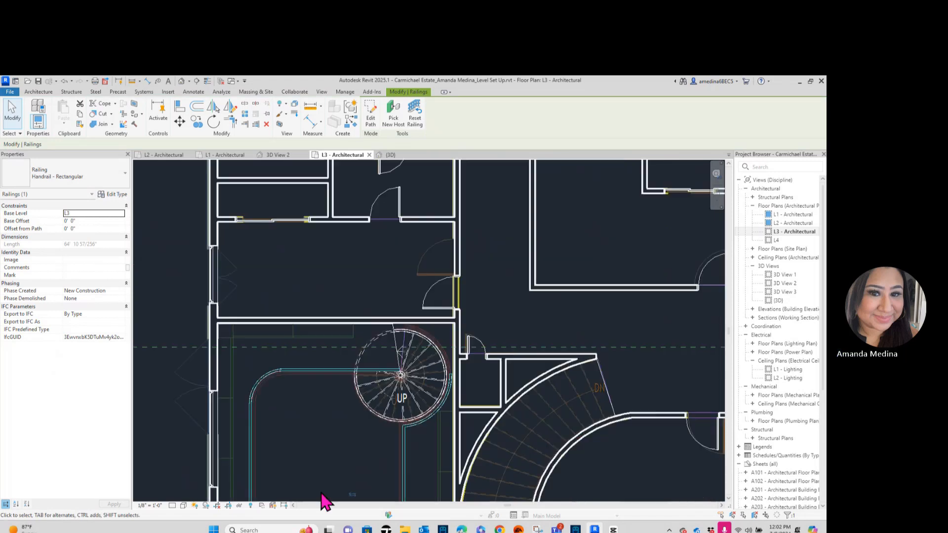
middle_drag(375, 428, 432, 269)
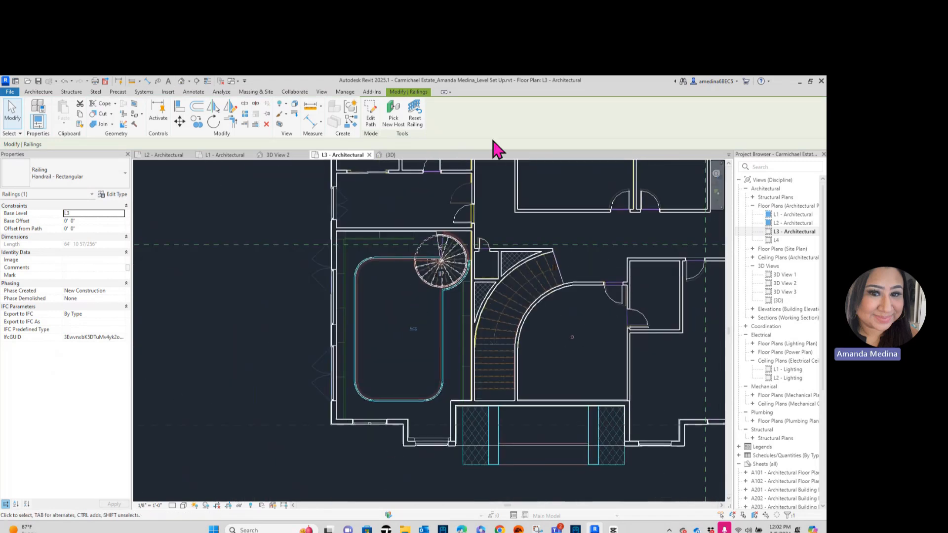
click(395, 156)
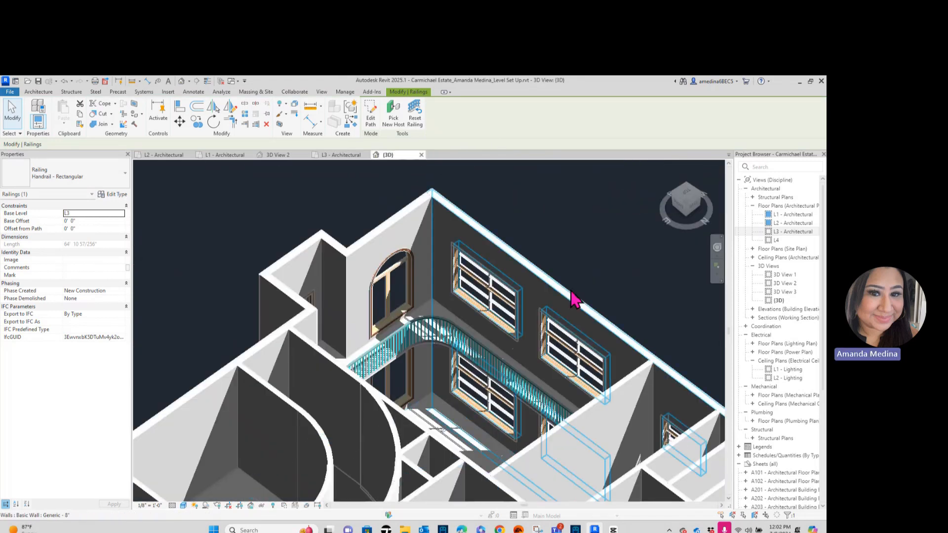
click(597, 240)
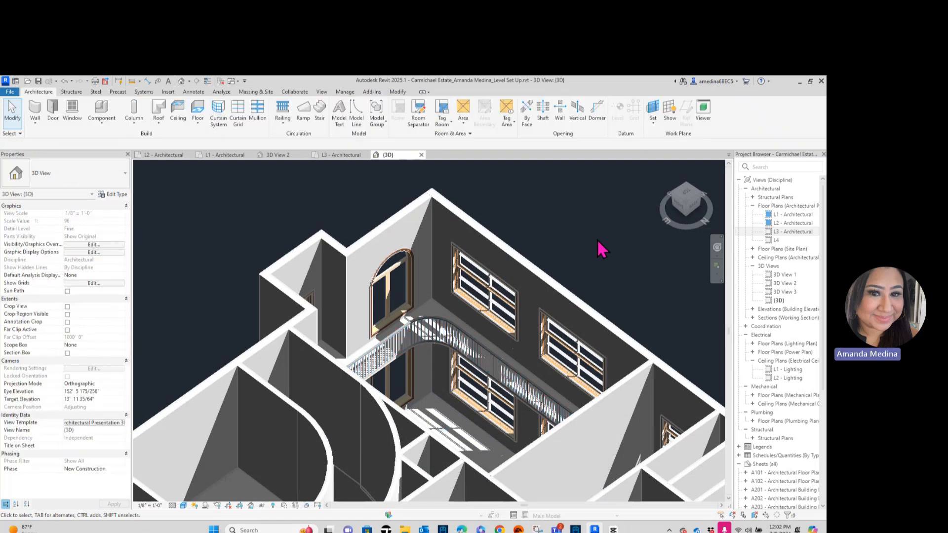
Edit the L3 railing path to remove the curved segment around the spiral stair, finish the sketch and view the railing in 3D.
click(686, 184)
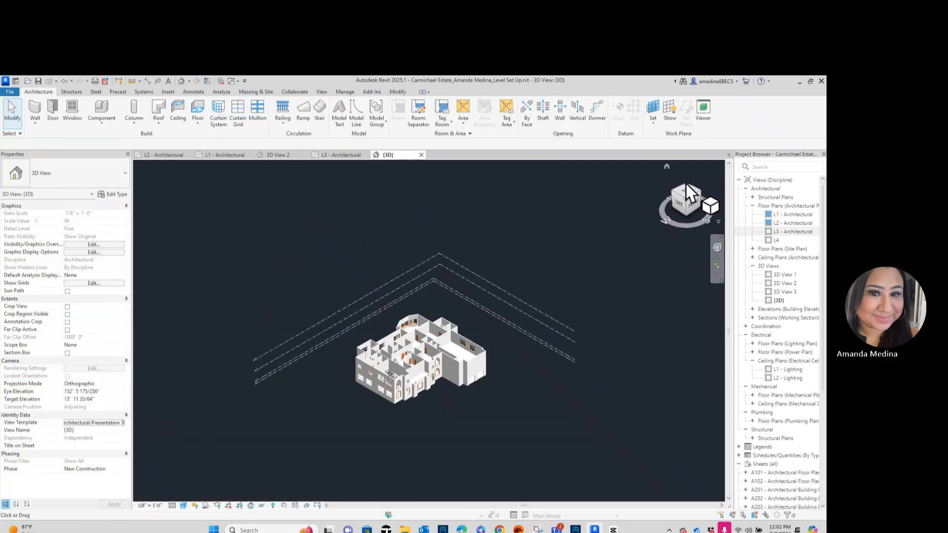
click(686, 200)
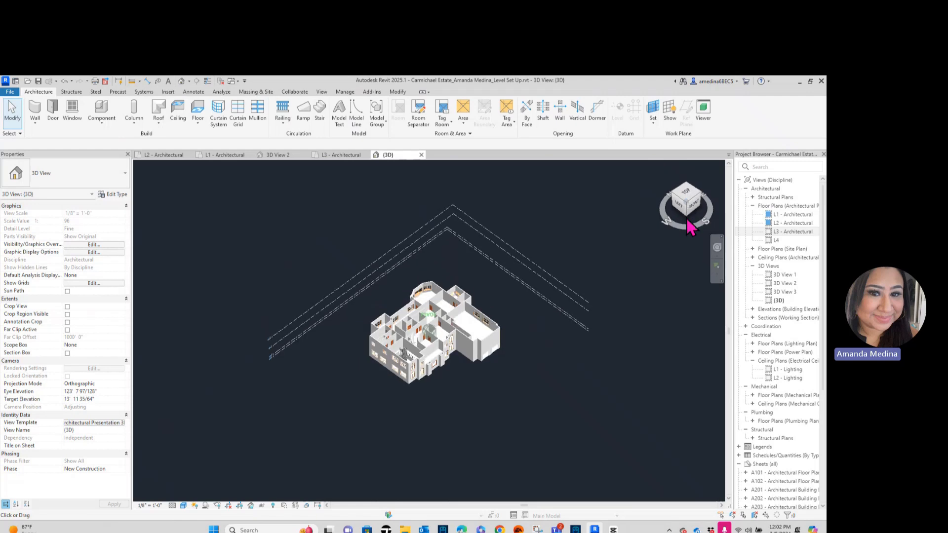
scroll(408, 393, up, 6)
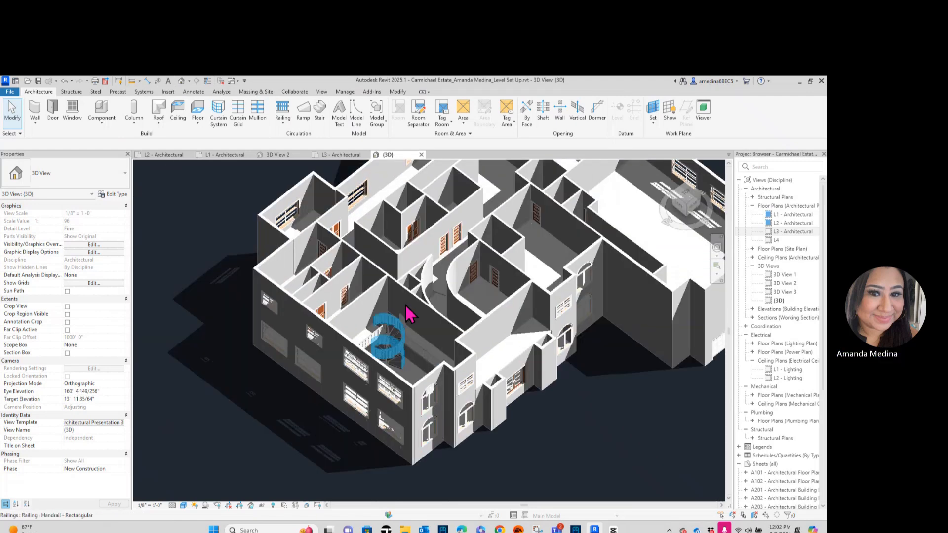
scroll(417, 334, up, 4)
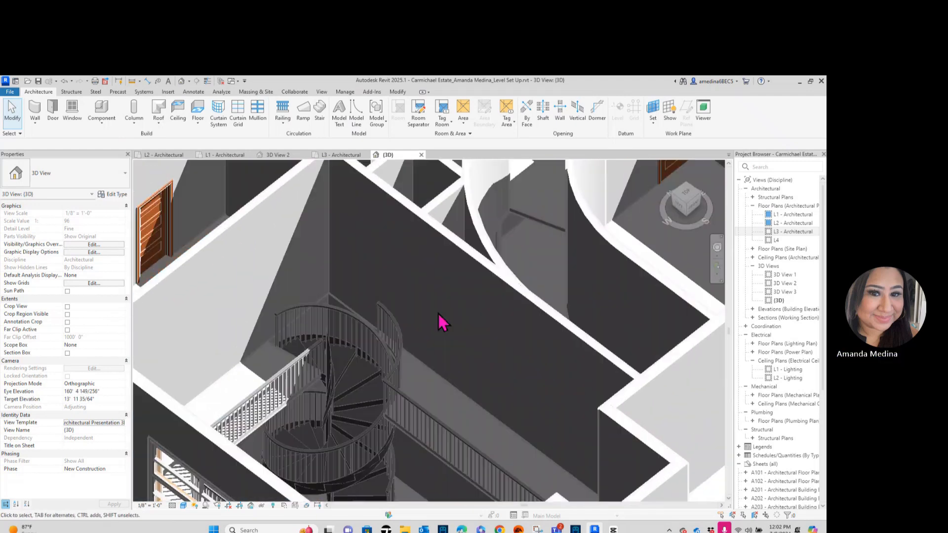
double_click(401, 370)
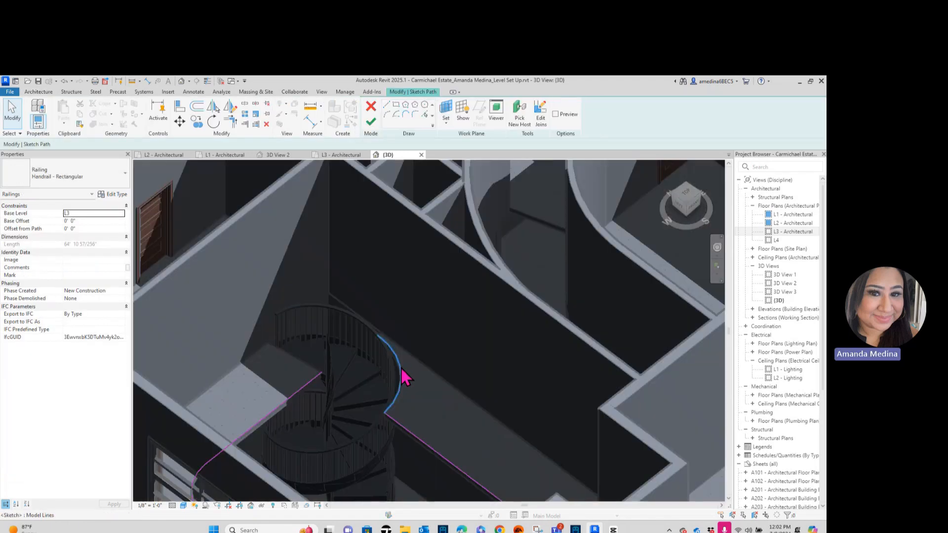
click(402, 377)
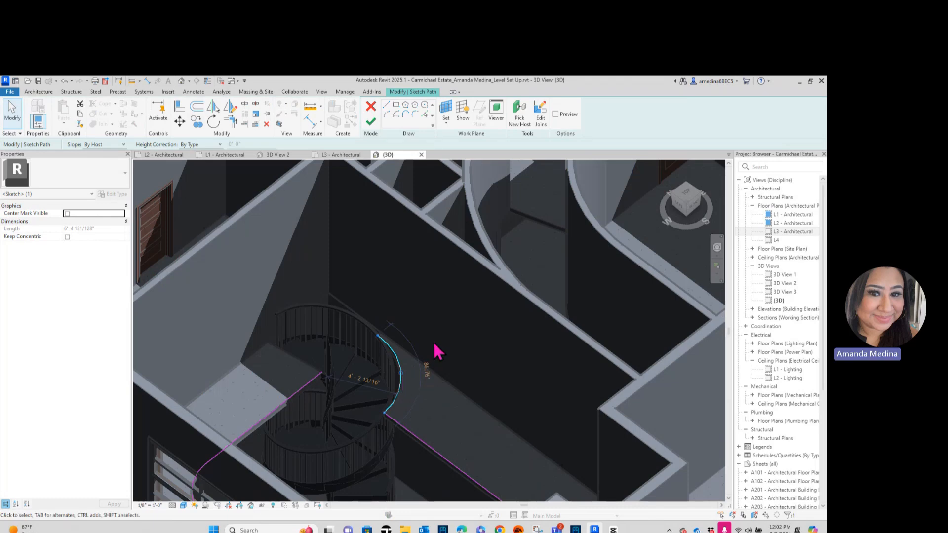
key(Delete)
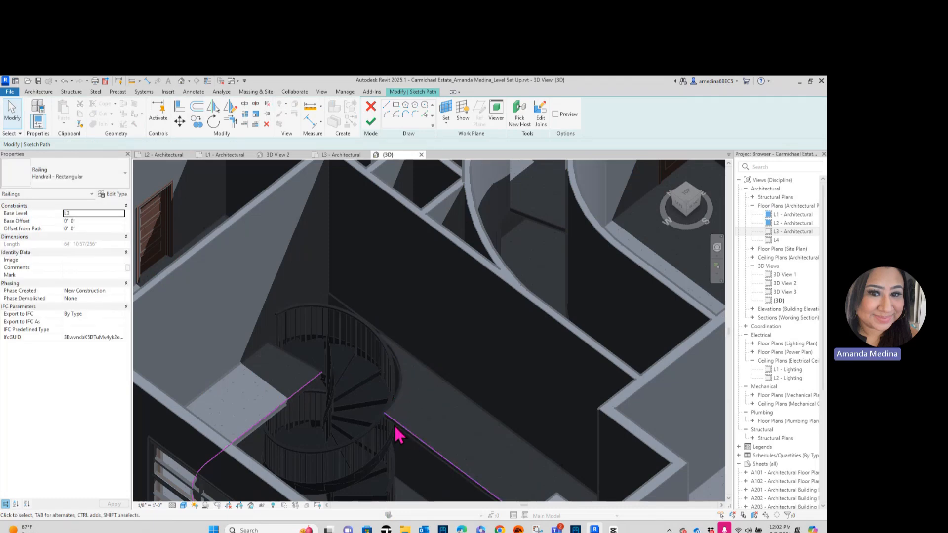
click(371, 121)
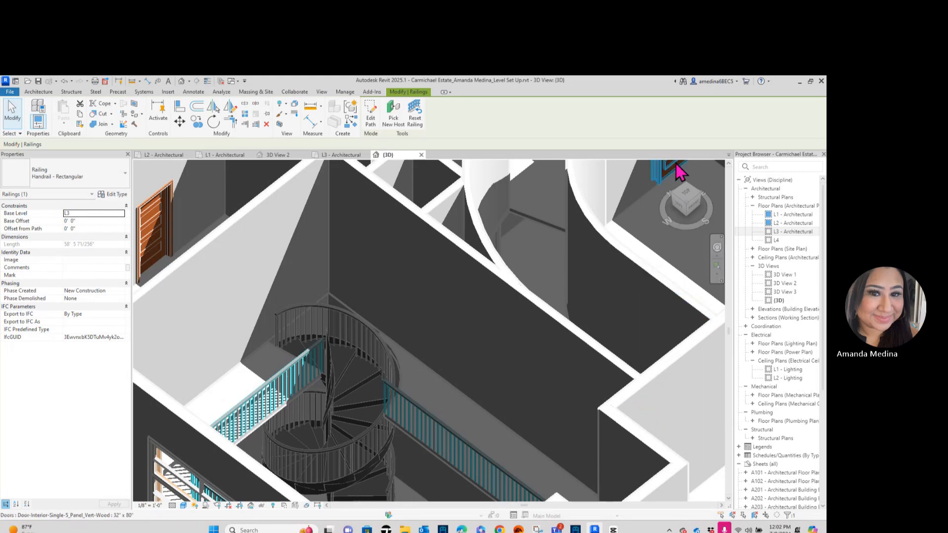
click(688, 201)
scroll(319, 459, down, 4)
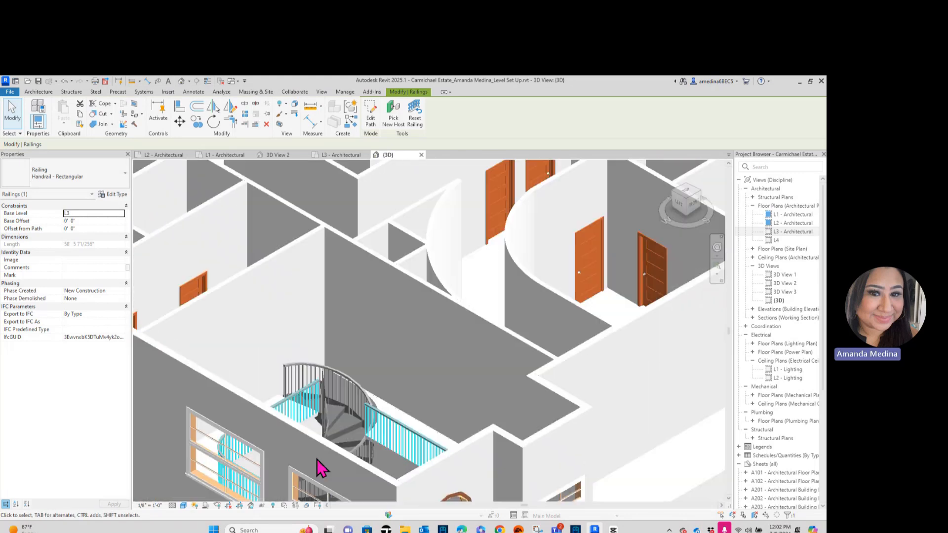
middle_drag(319, 459, 381, 357)
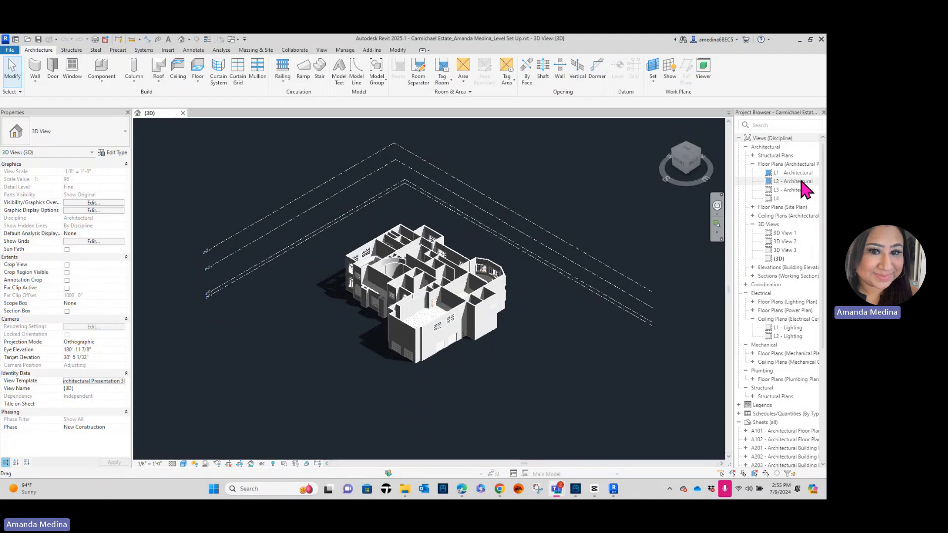
Open the L2 - Architectural floor plan at the curved stair and start a new stair with a custom sketched run.
double_click(801, 182)
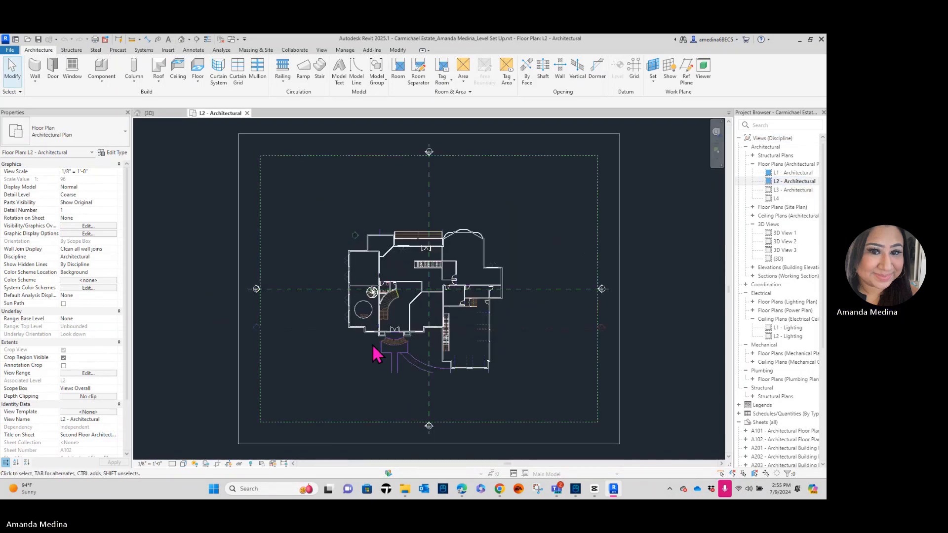
scroll(380, 352, up, 3)
scroll(390, 316, up, 2)
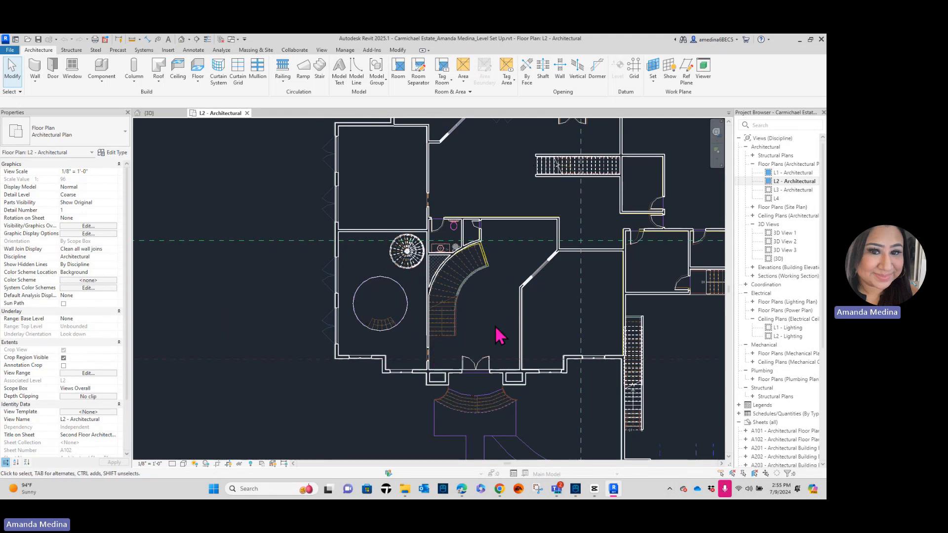
scroll(504, 333, up, 2)
middle_drag(499, 281, 478, 293)
scroll(475, 290, up, 2)
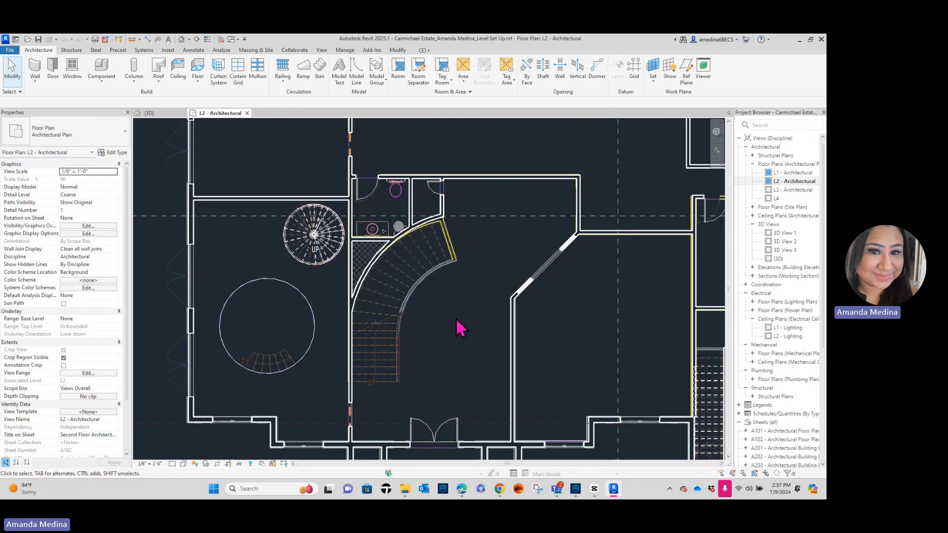
click(319, 74)
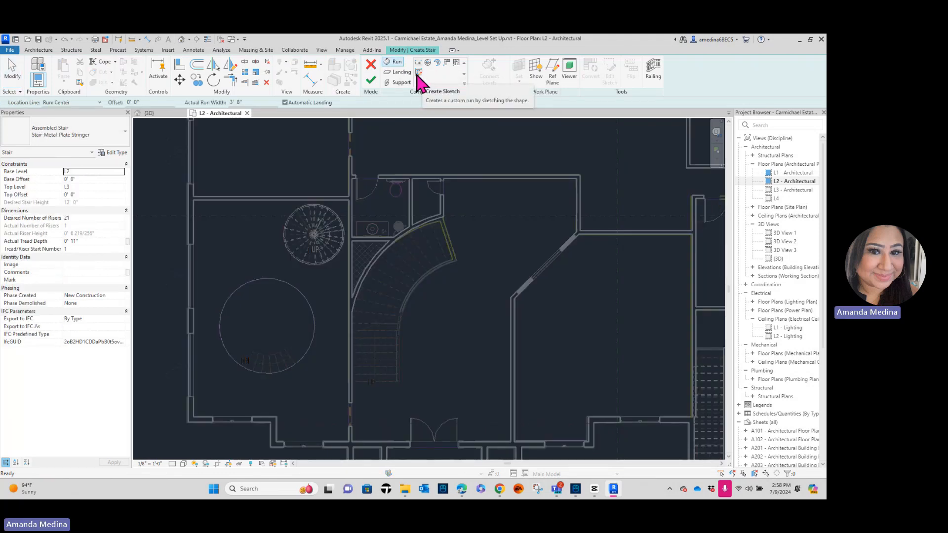
click(418, 74)
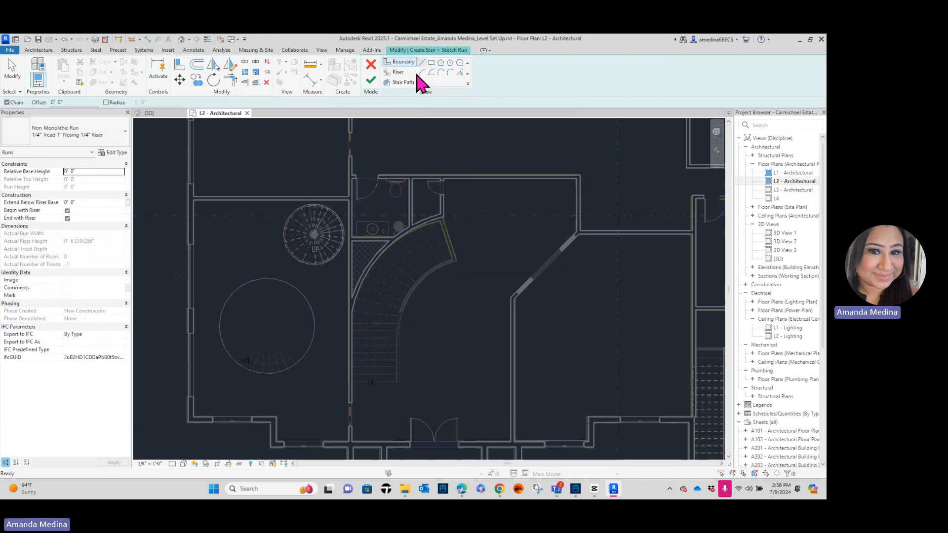
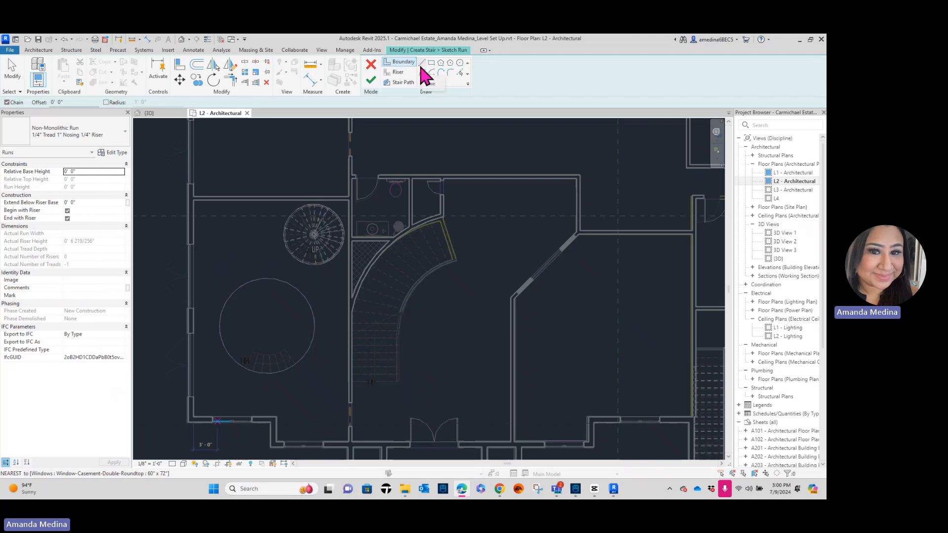
Draw the straight wall-side boundary line from the stair's bottom riser up to where the wall starts curving.
scroll(355, 343, up, 5)
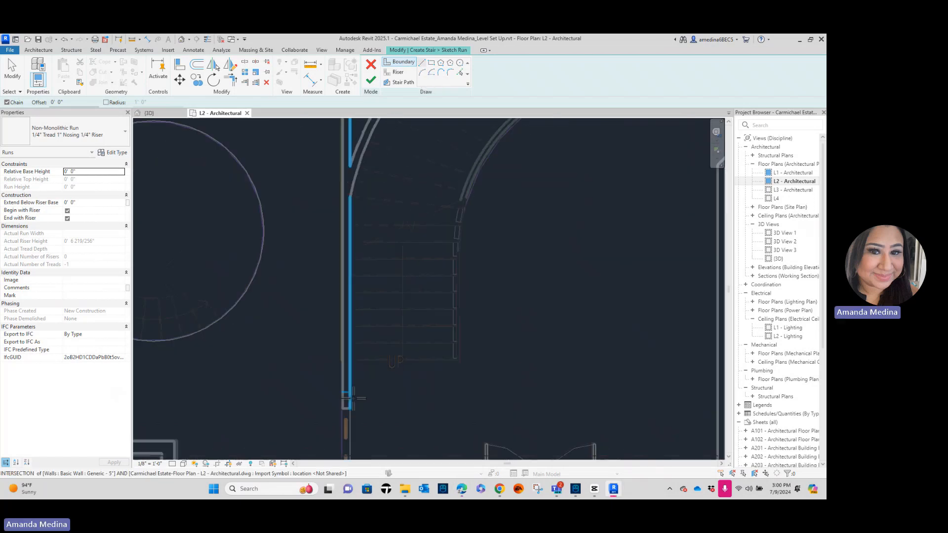
middle_drag(356, 342, 354, 447)
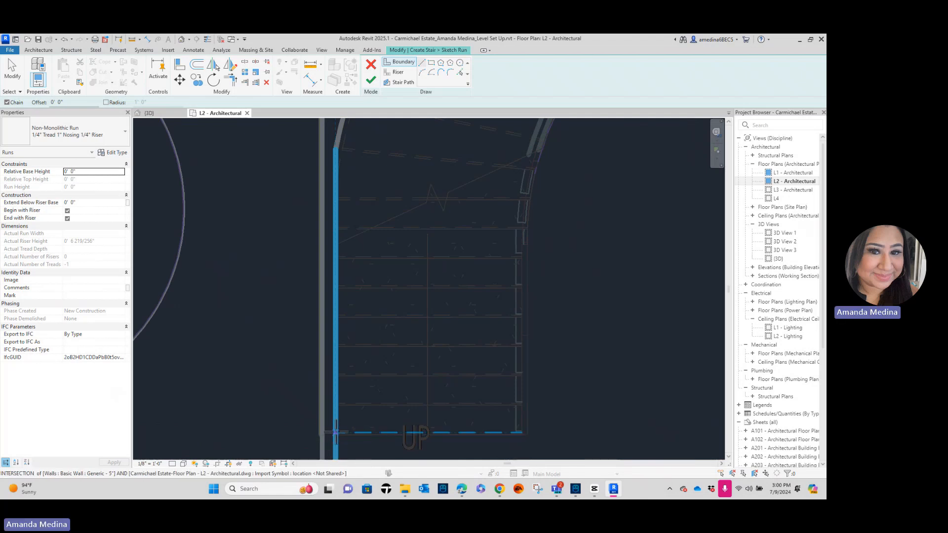
click(335, 432)
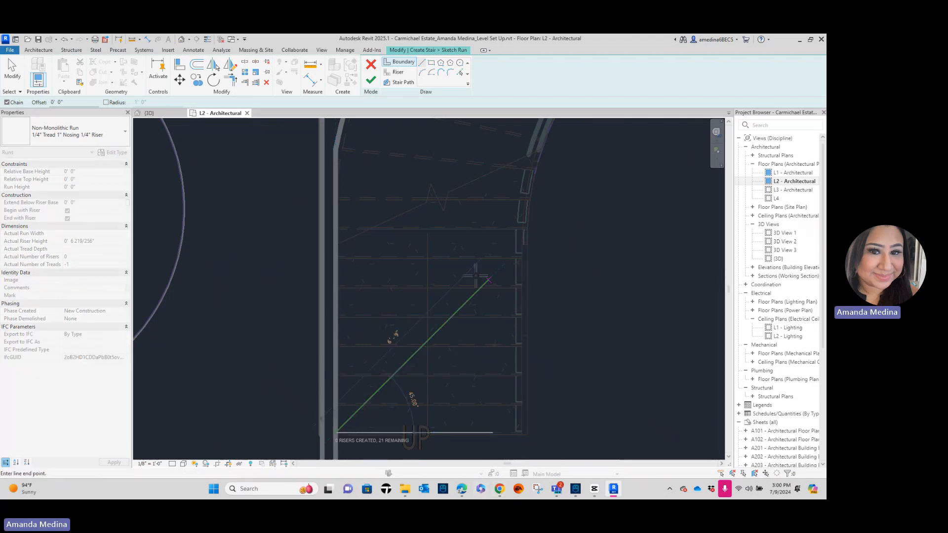
click(335, 149)
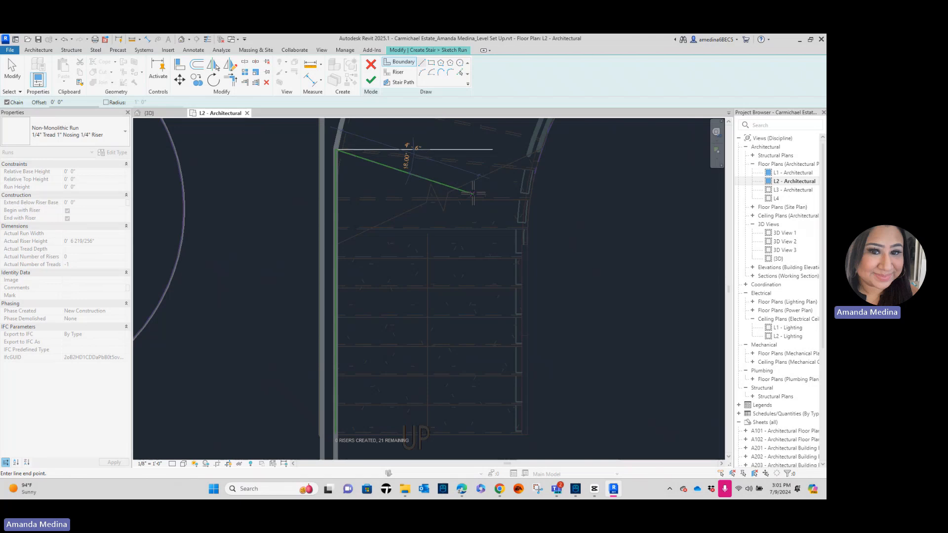
key(Escape)
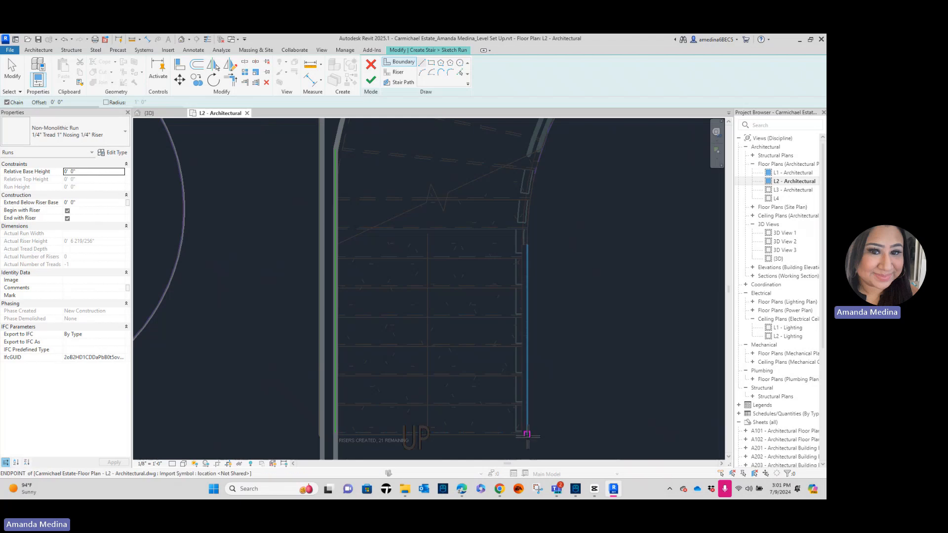
Draw the straight boundary line on the stair's open side from the bottom riser up to where its edge starts curving.
click(527, 434)
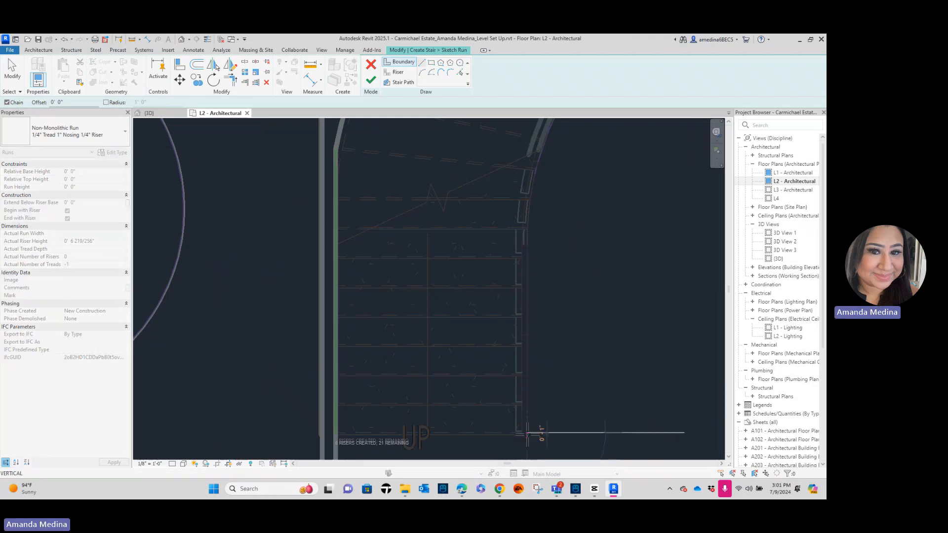
click(527, 256)
scroll(528, 256, down, 1)
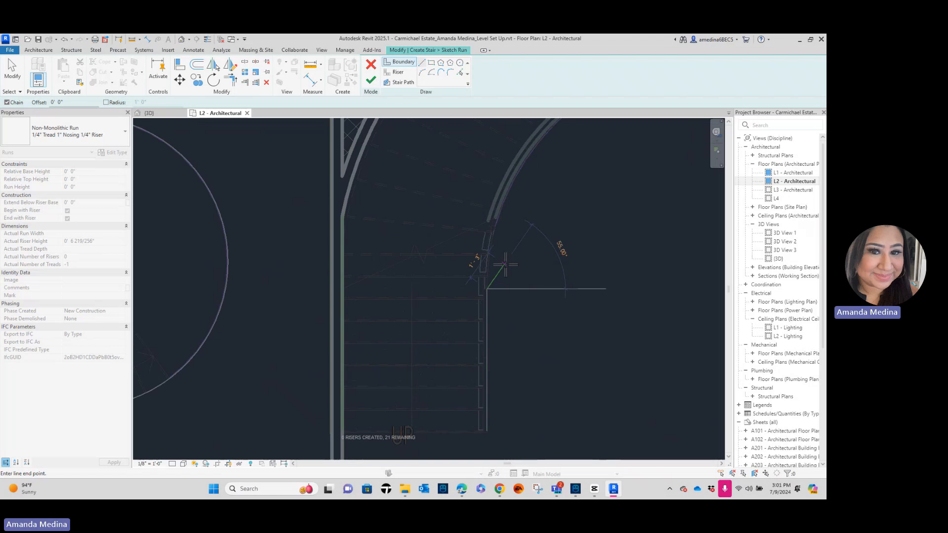
key(Escape)
Pick the stair's curved inner edge and the curved wall-side edge as boundary lines of the run.
scroll(332, 315, down, 2)
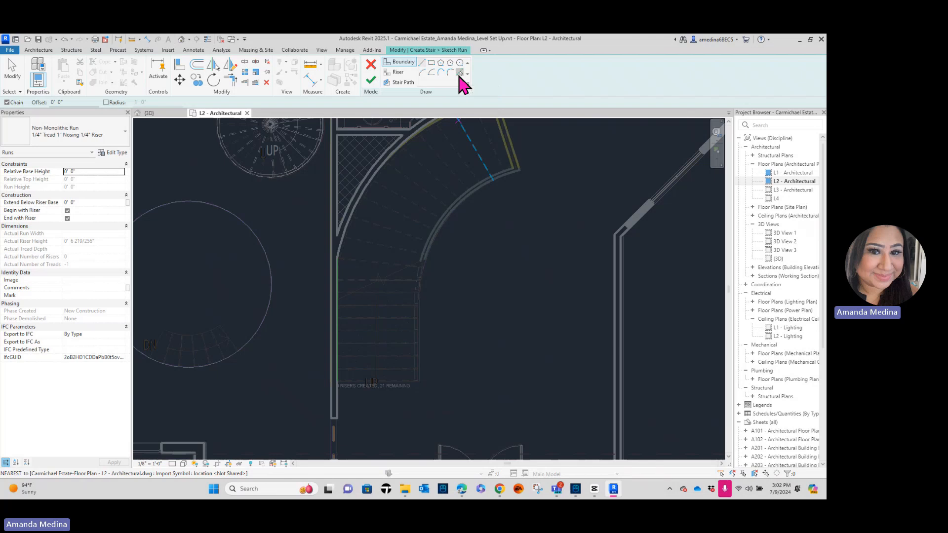
click(460, 73)
scroll(413, 290, up, 3)
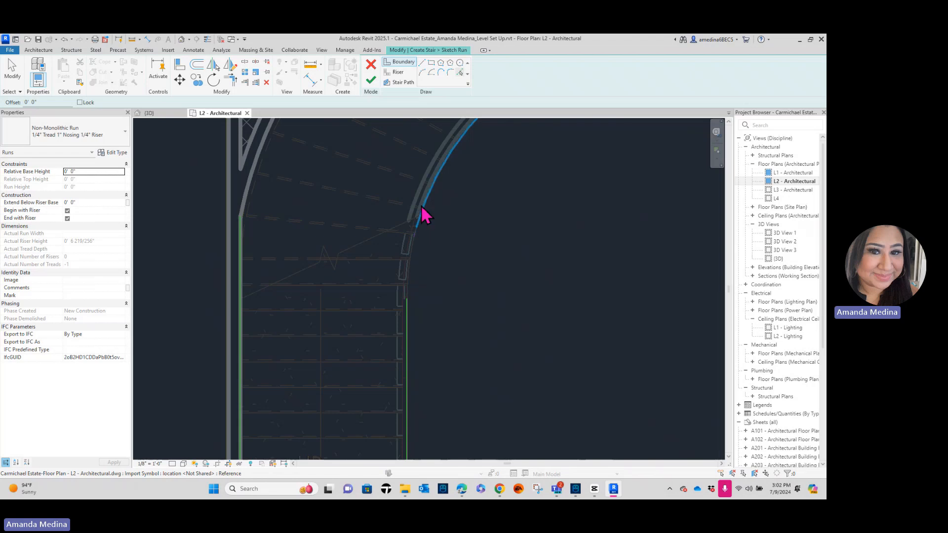
scroll(445, 183, down, 2)
scroll(444, 173, down, 1)
middle_drag(459, 193, 358, 284)
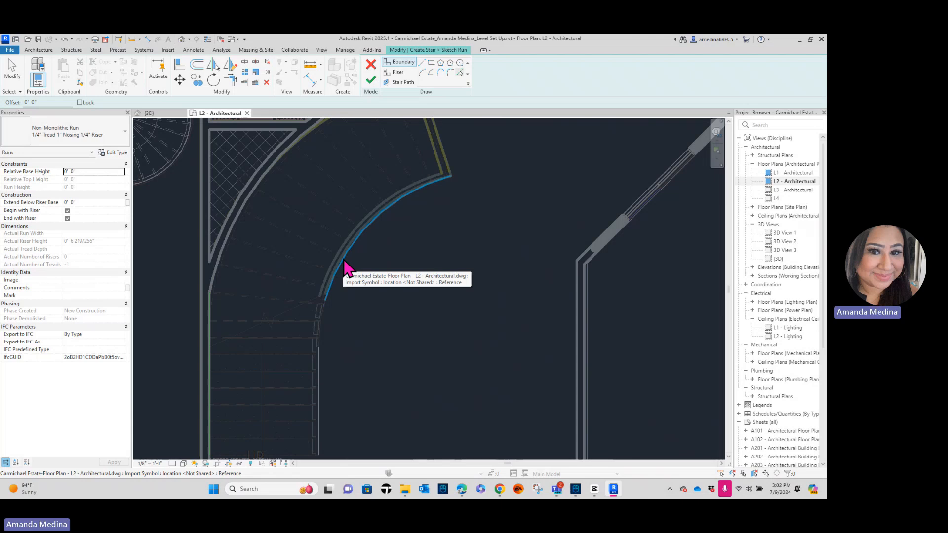
click(346, 269)
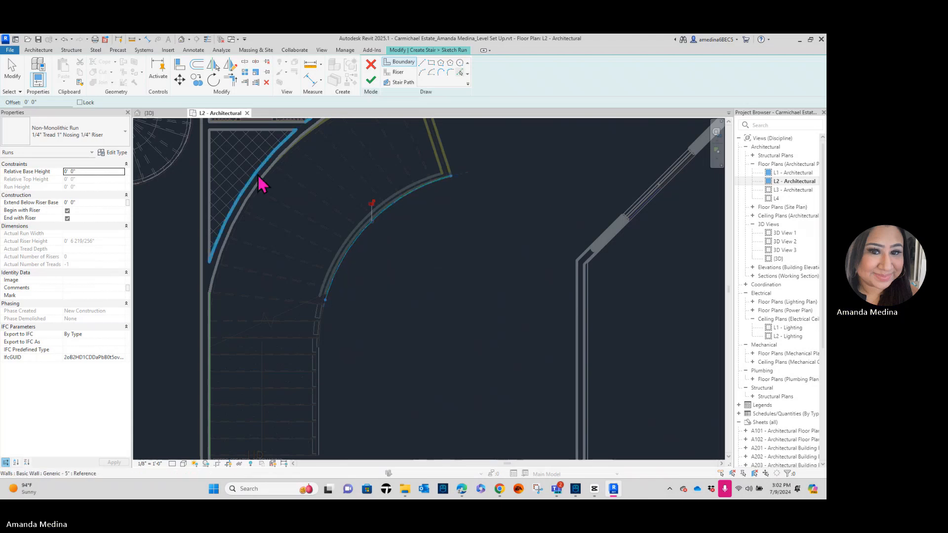
middle_drag(247, 215, 291, 302)
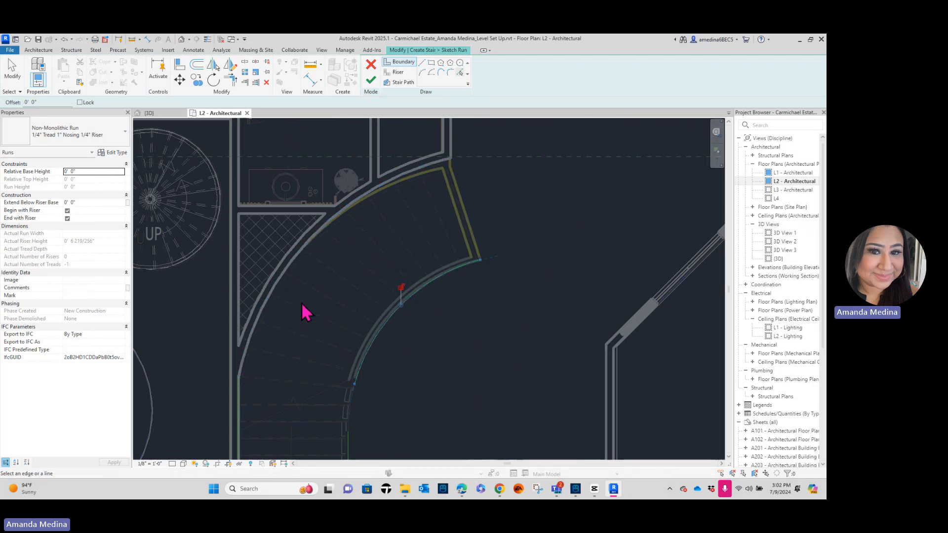
click(278, 295)
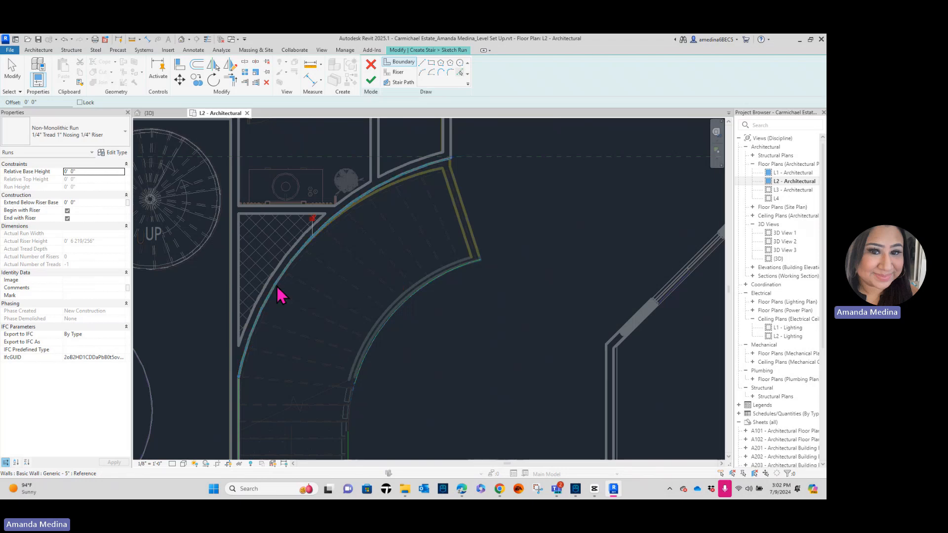
Close the gap between the inner straight and curved boundaries with a start-end-radius arc of about 9' 1" radius.
click(421, 73)
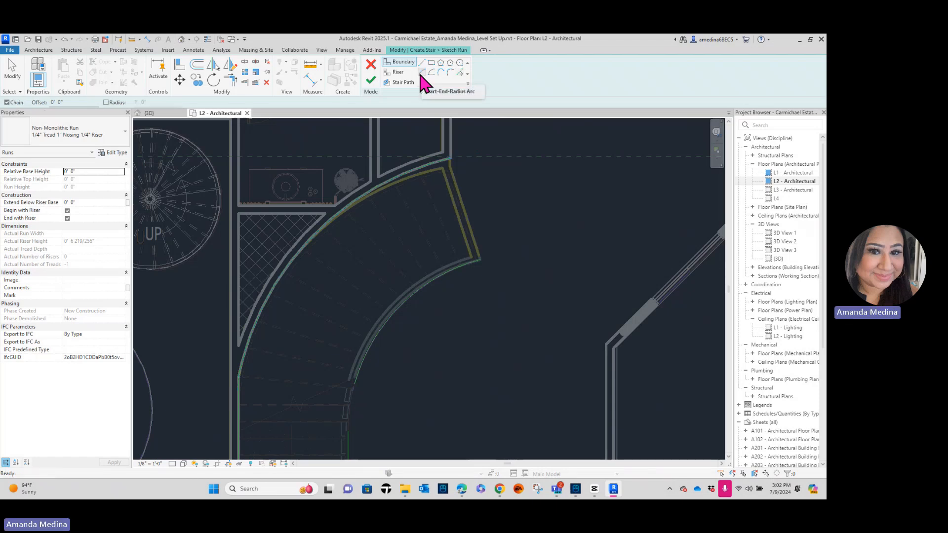
scroll(406, 431, up, 4)
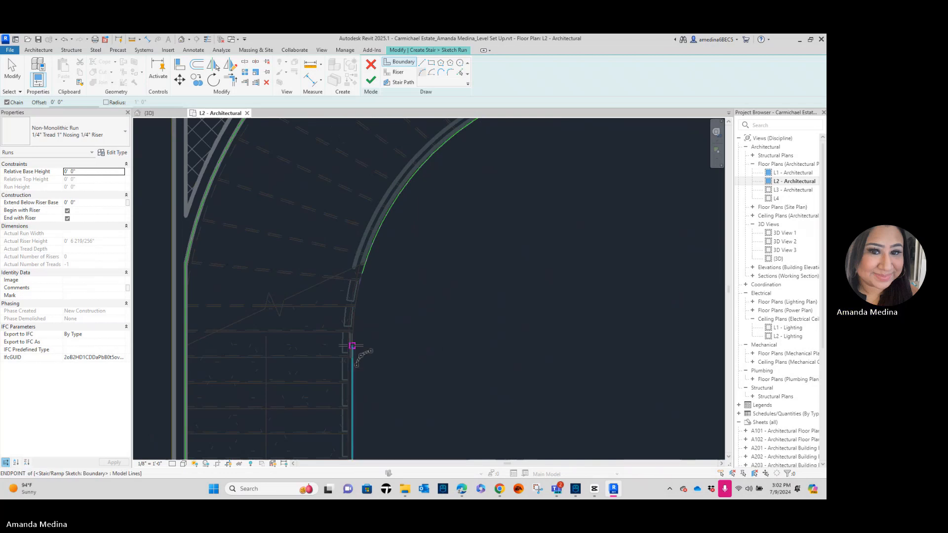
click(352, 345)
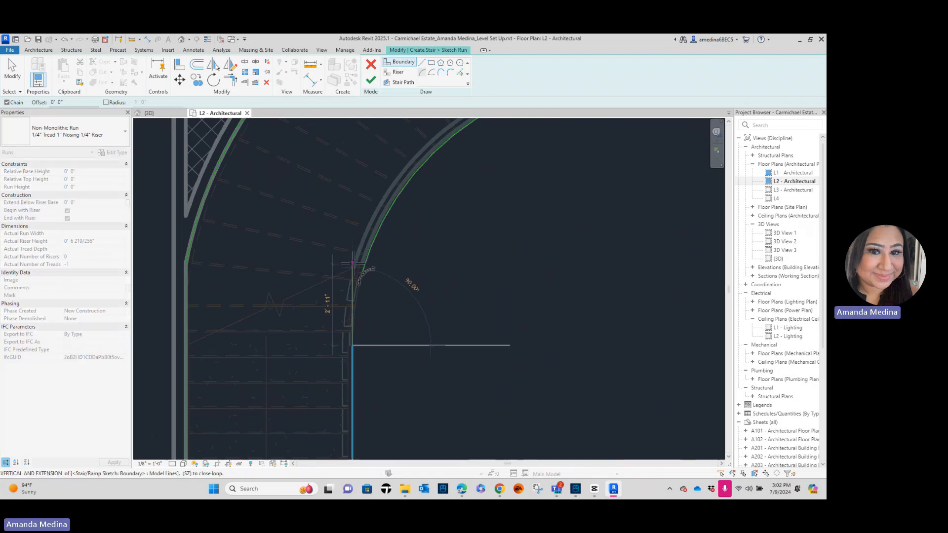
scroll(352, 263, up, 3)
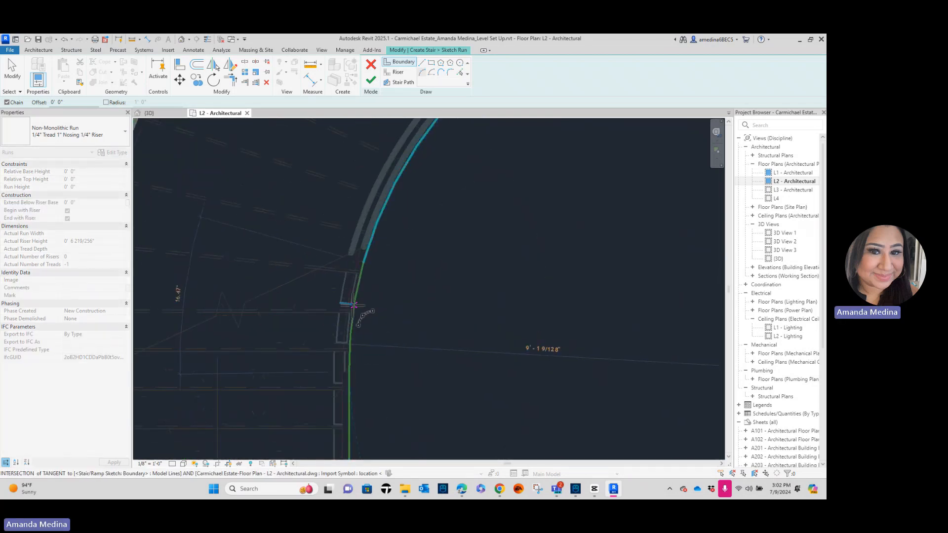
click(354, 305)
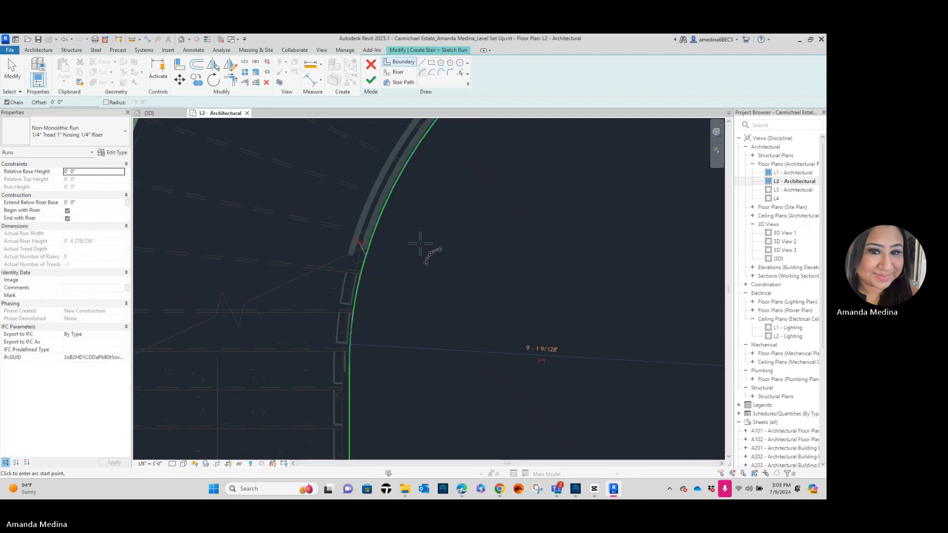
scroll(461, 237, down, 3)
middle_drag(567, 227, 504, 291)
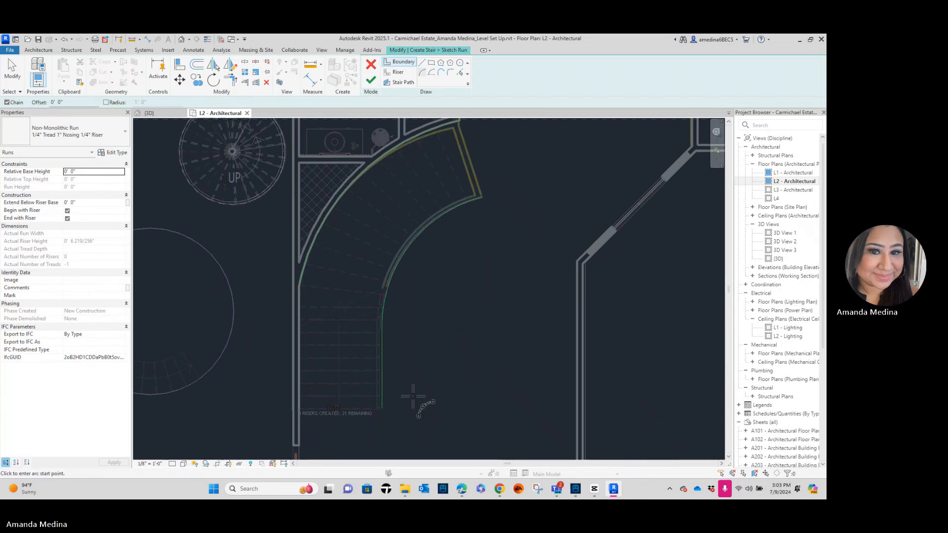
key(Escape)
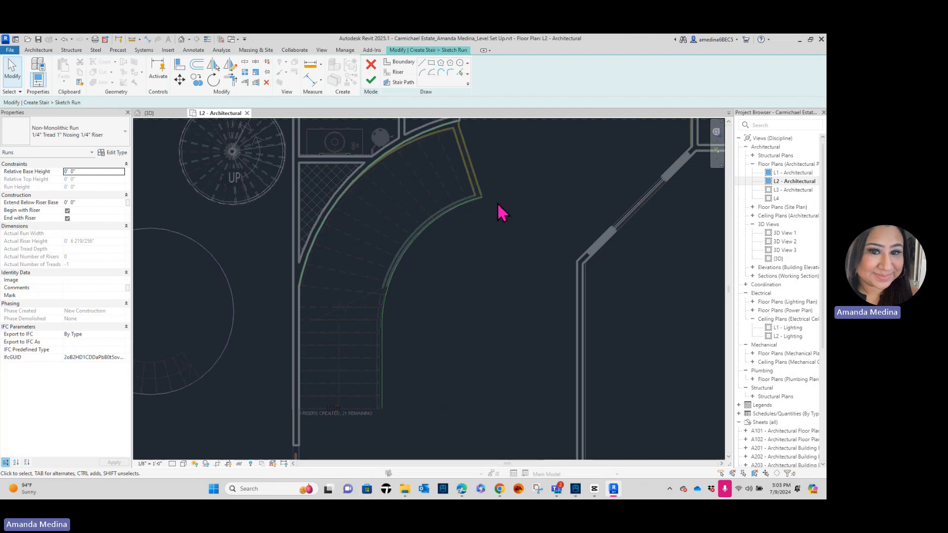
scroll(296, 439, up, 3)
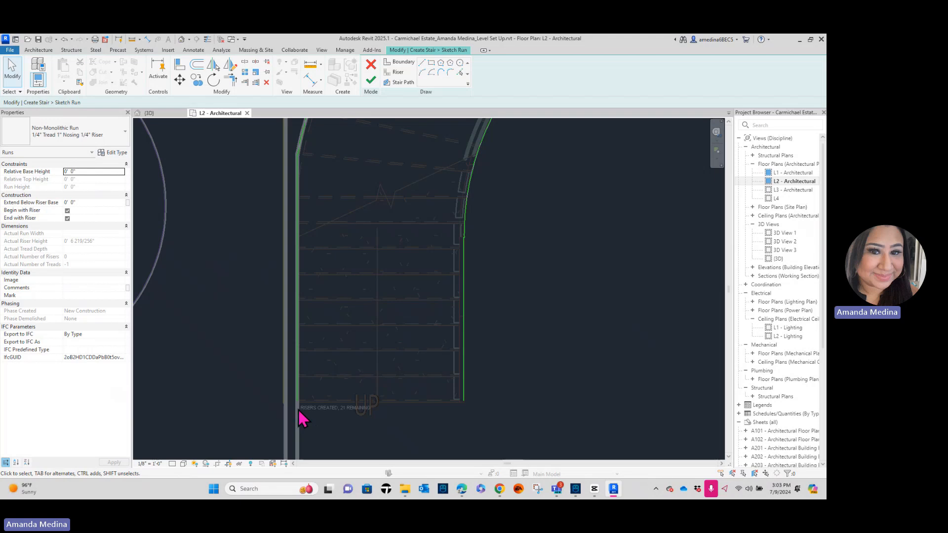
scroll(385, 404, down, 8)
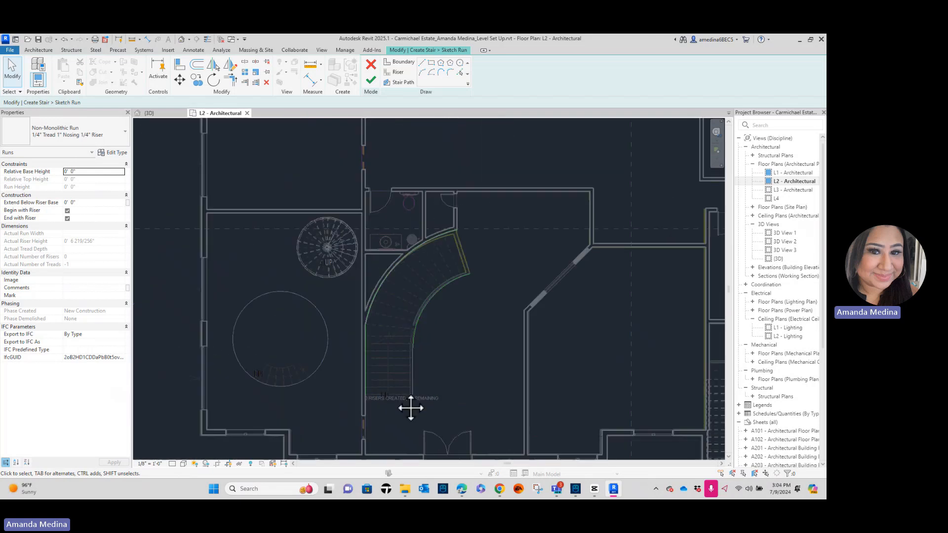
scroll(378, 410, down, 2)
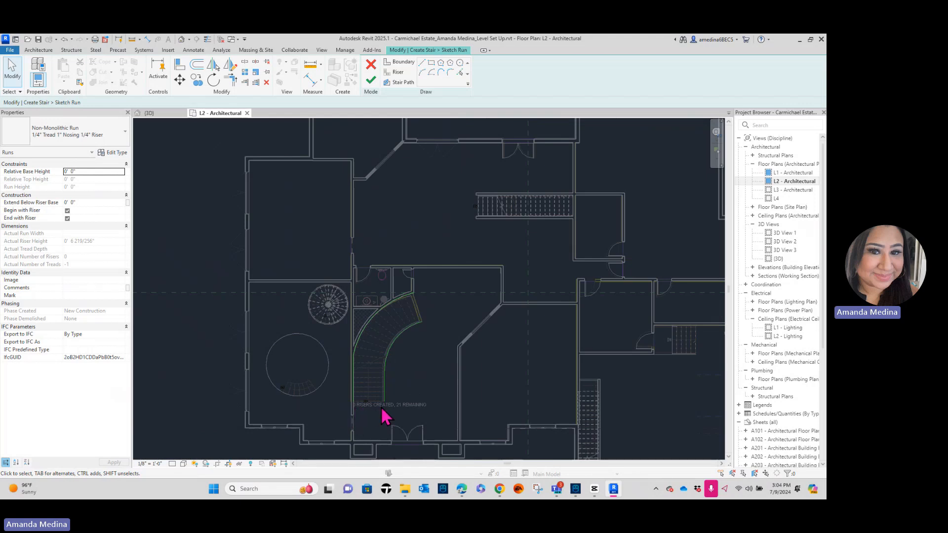
scroll(379, 417, up, 5)
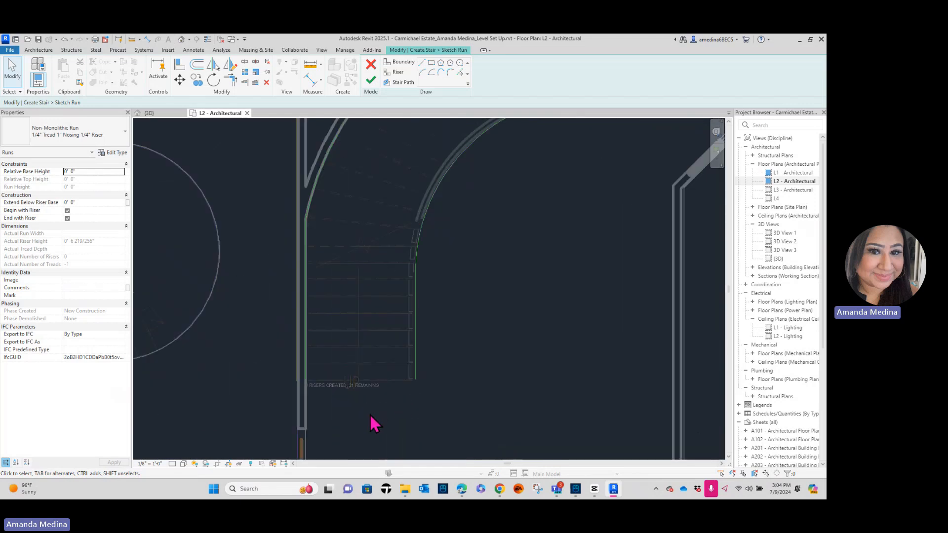
middle_drag(412, 239, 399, 286)
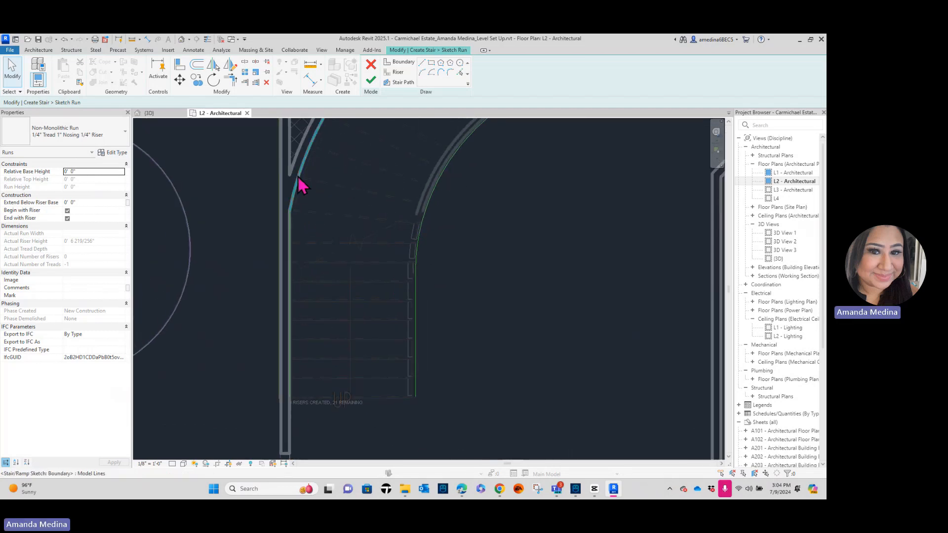
Draw the bottom riser as a straight line from the open-side boundary's lower end to the wall-side boundary, about 5' 11" long.
click(399, 74)
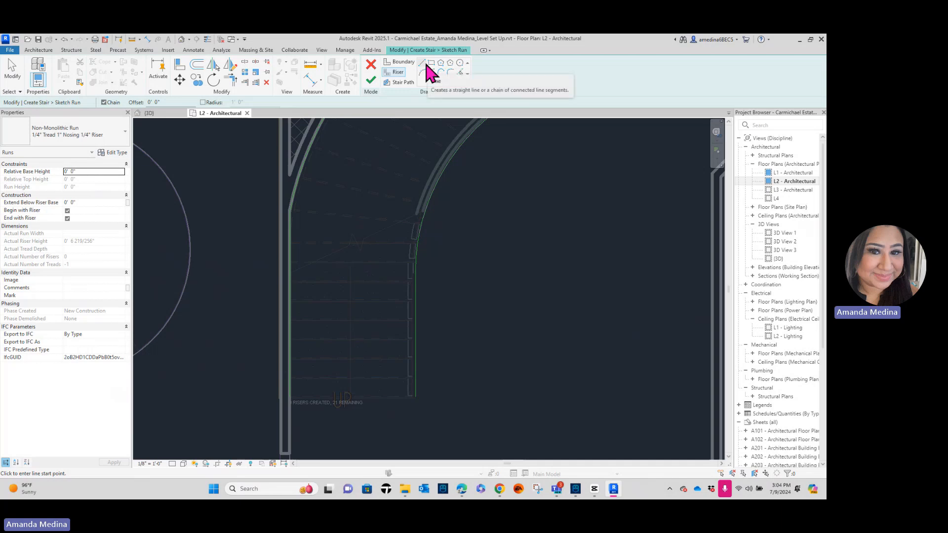
middle_drag(401, 146, 388, 181)
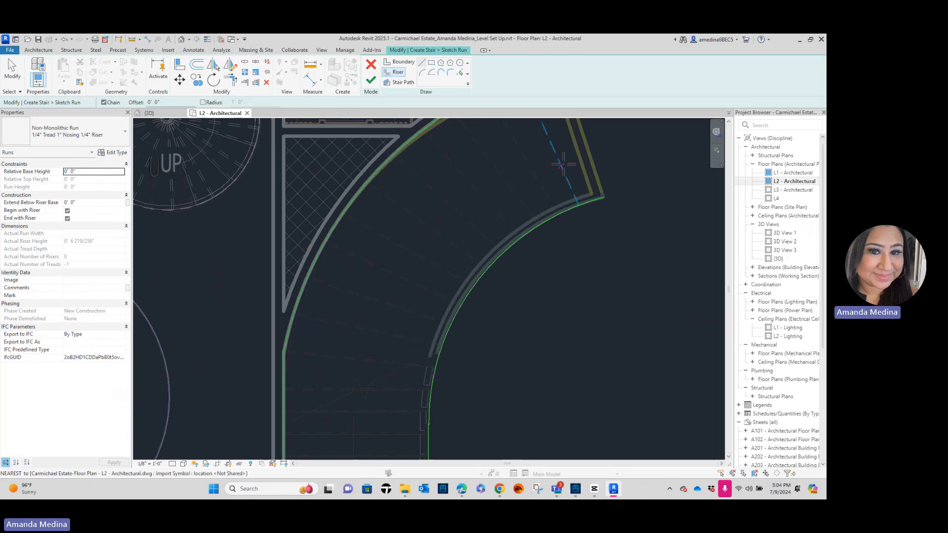
scroll(432, 290, down, 1)
scroll(432, 290, down, 1)
middle_drag(432, 291, 370, 263)
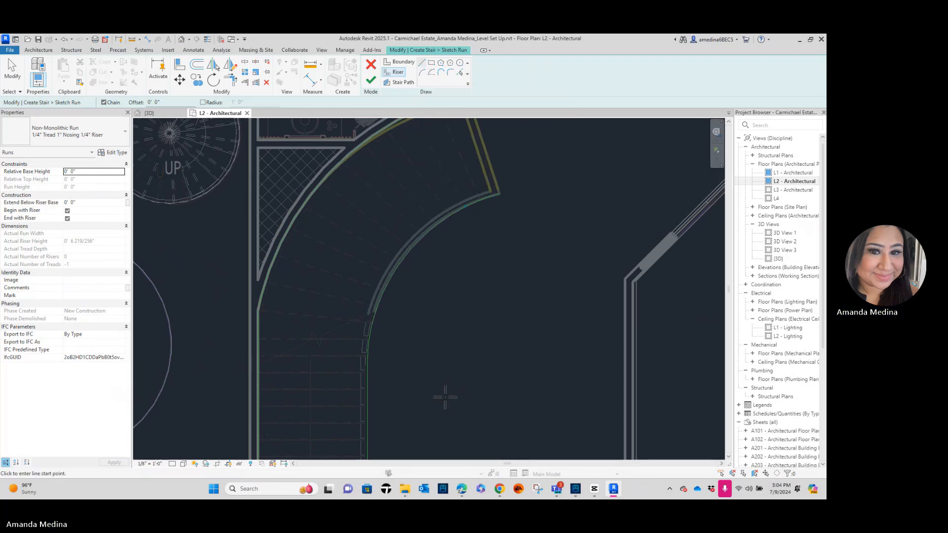
middle_drag(444, 395, 491, 344)
click(417, 422)
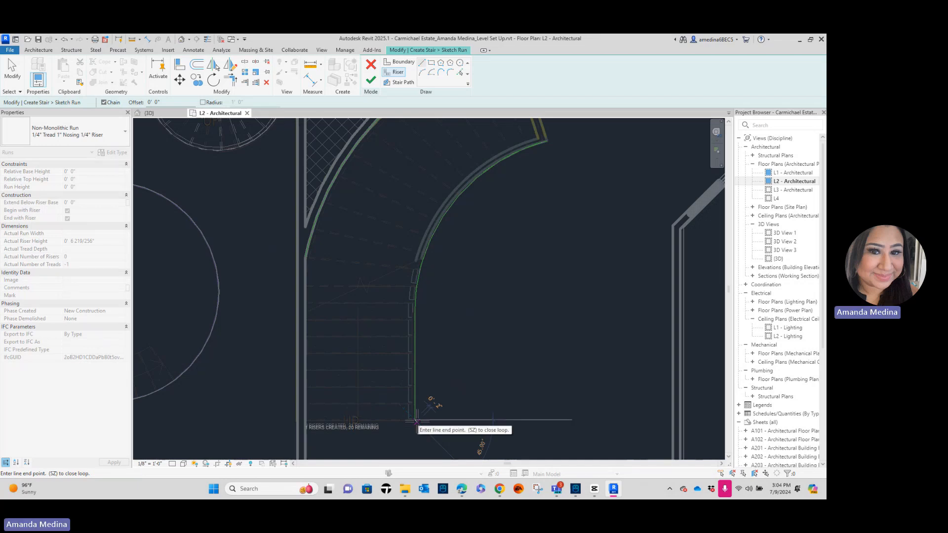
middle_drag(434, 428, 482, 332)
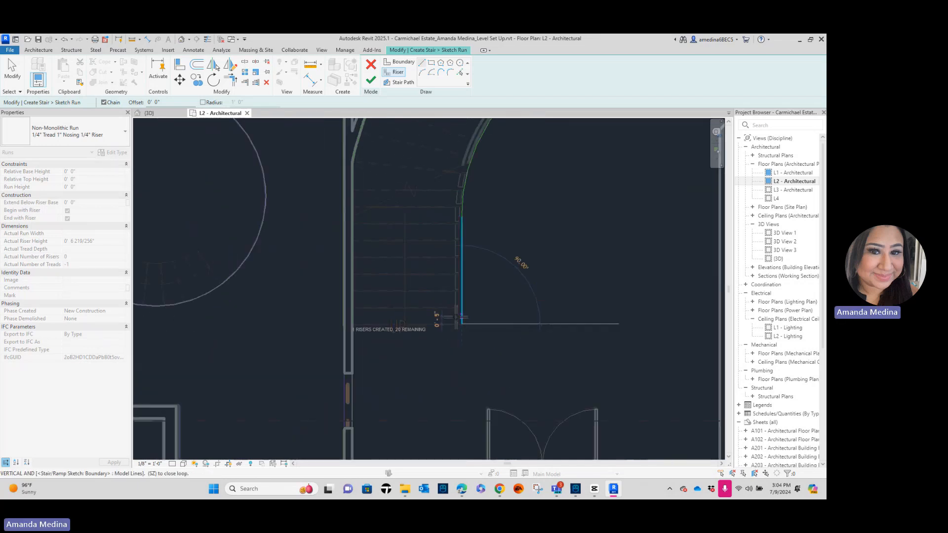
scroll(459, 319, up, 3)
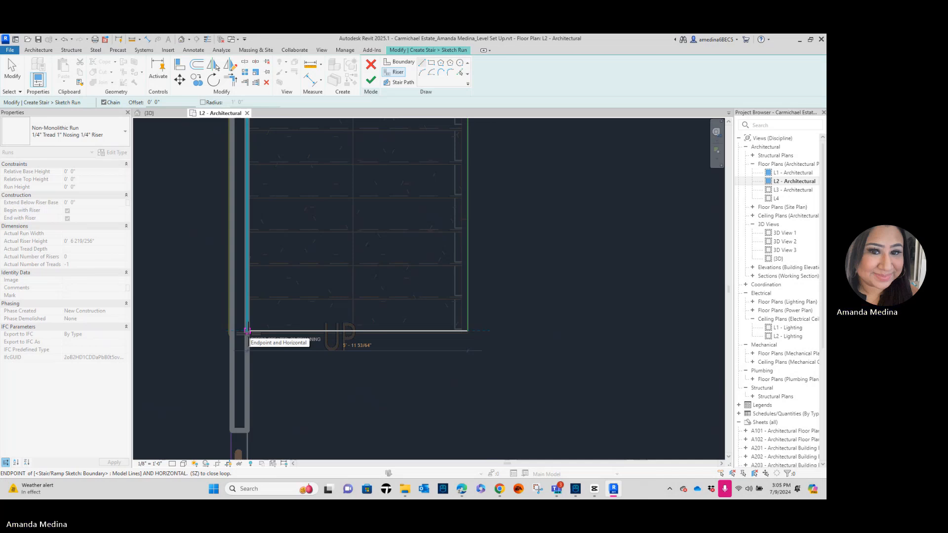
click(247, 332)
Draw the second riser straight across the run between both boundaries, about 11" above the bottom riser.
mouse_move(314, 389)
middle_down()
mouse_move(381, 402)
mouse_move(370, 381)
middle_up()
scroll(357, 364, down, 1)
scroll(357, 364, down, 5)
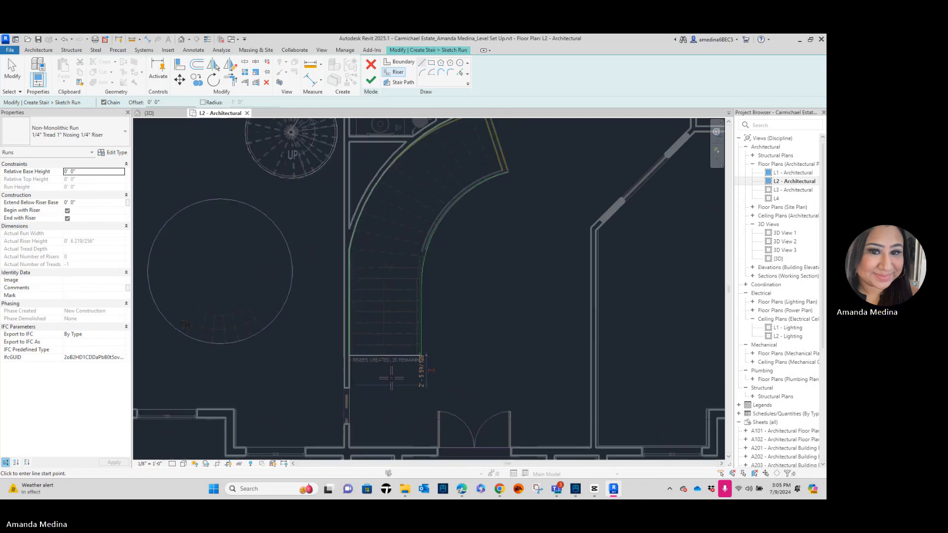
scroll(391, 376, down, 2)
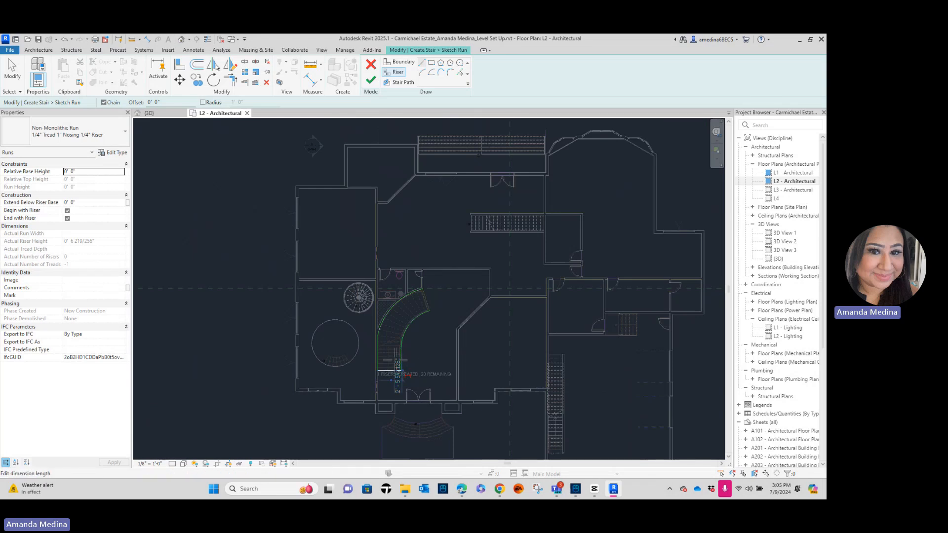
scroll(386, 380, up, 2)
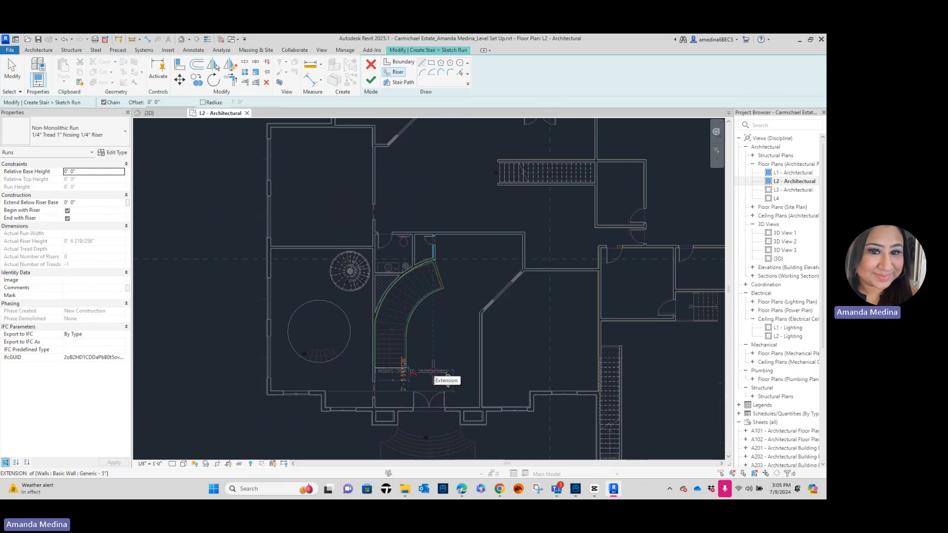
scroll(431, 365, up, 5)
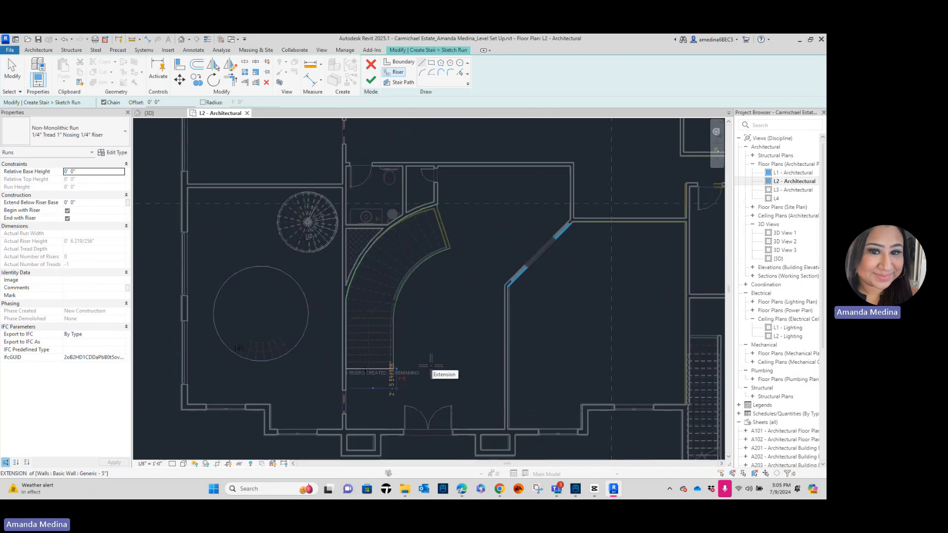
middle_drag(377, 355, 464, 404)
scroll(415, 403, up, 1)
scroll(429, 413, up, 1)
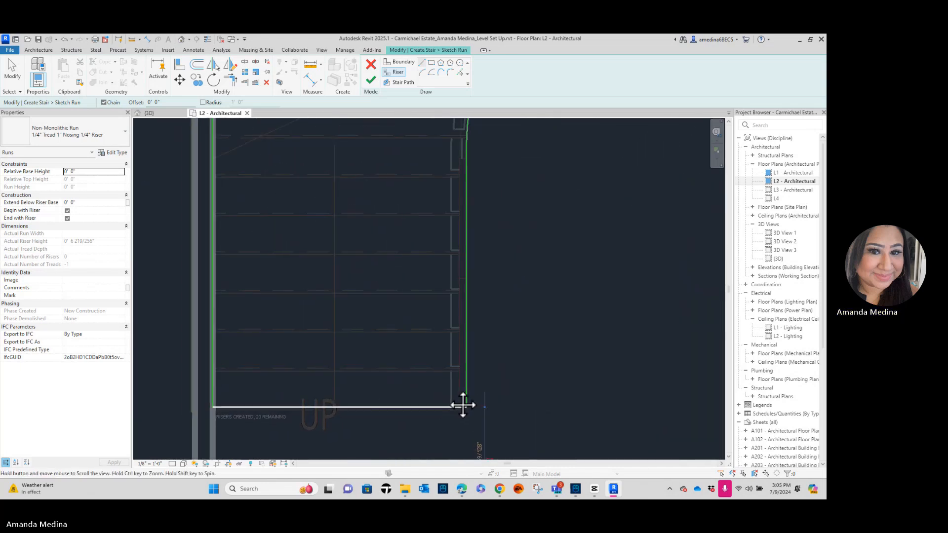
click(466, 369)
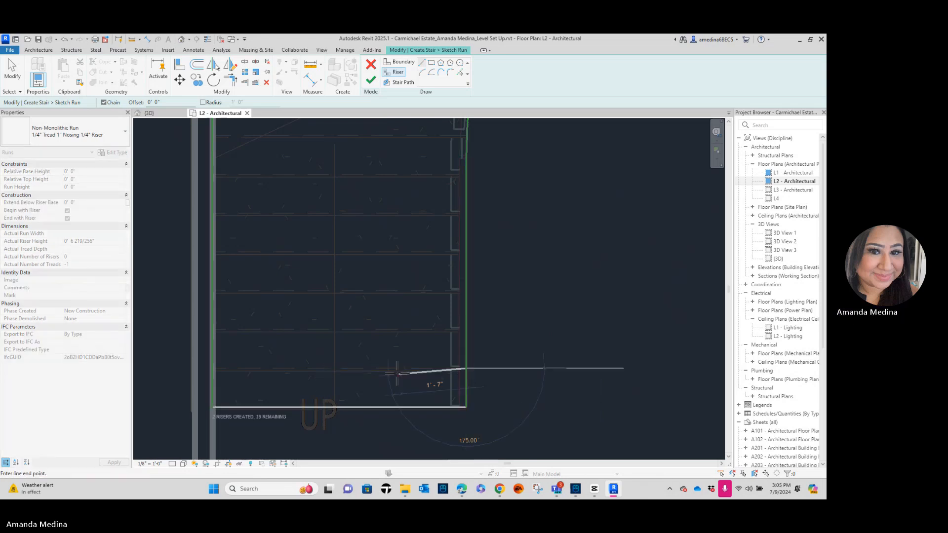
click(213, 368)
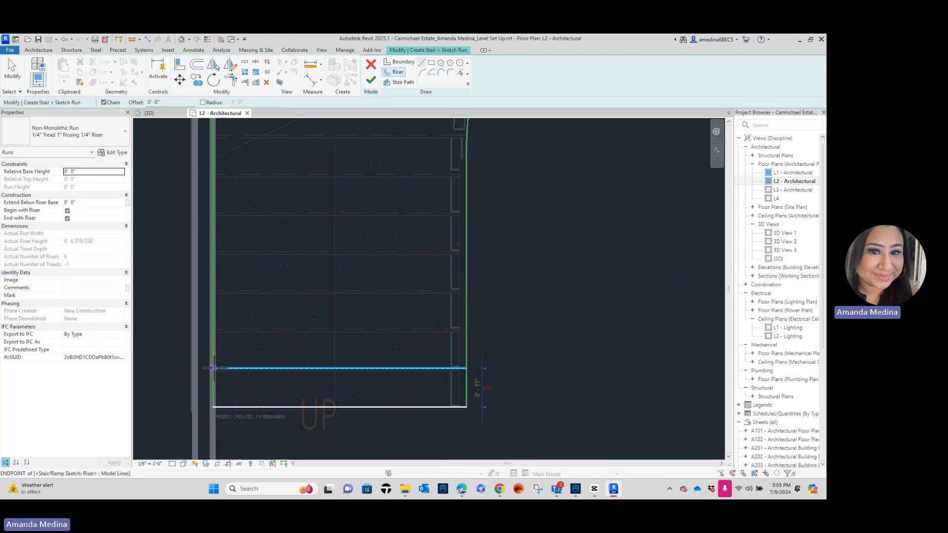
Draw the third riser horizontally across the run from the open-side boundary to the wall-side boundary line.
click(465, 332)
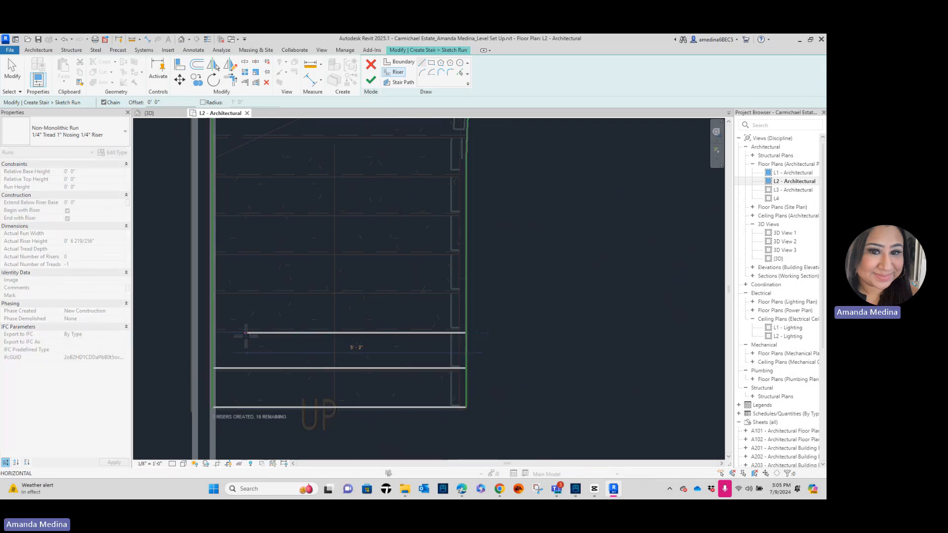
scroll(241, 335, up, 2)
middle_drag(257, 353, 307, 339)
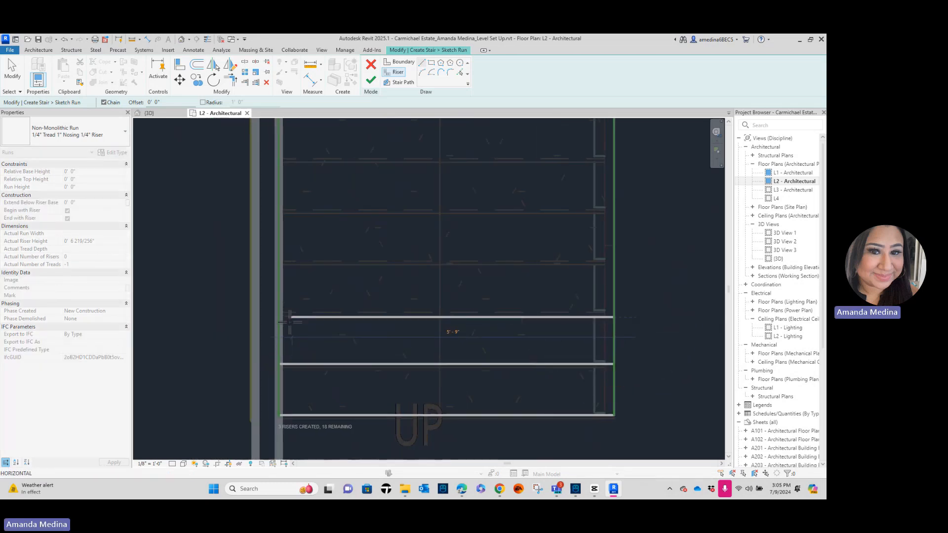
scroll(289, 322, up, 2)
scroll(290, 318, up, 3)
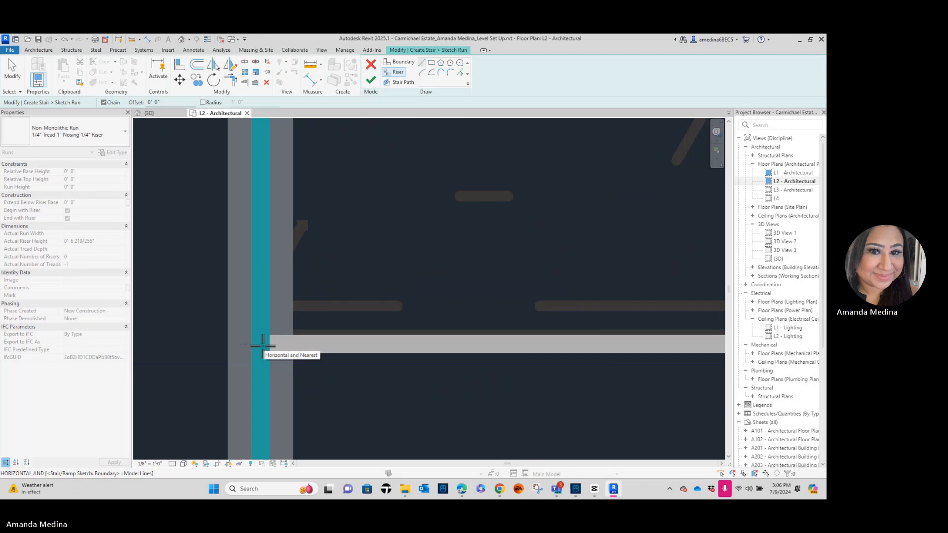
click(262, 346)
Continue drawing horizontal risers across the straight part of the run, following the tread lines of the imported plan.
scroll(502, 199, down, 8)
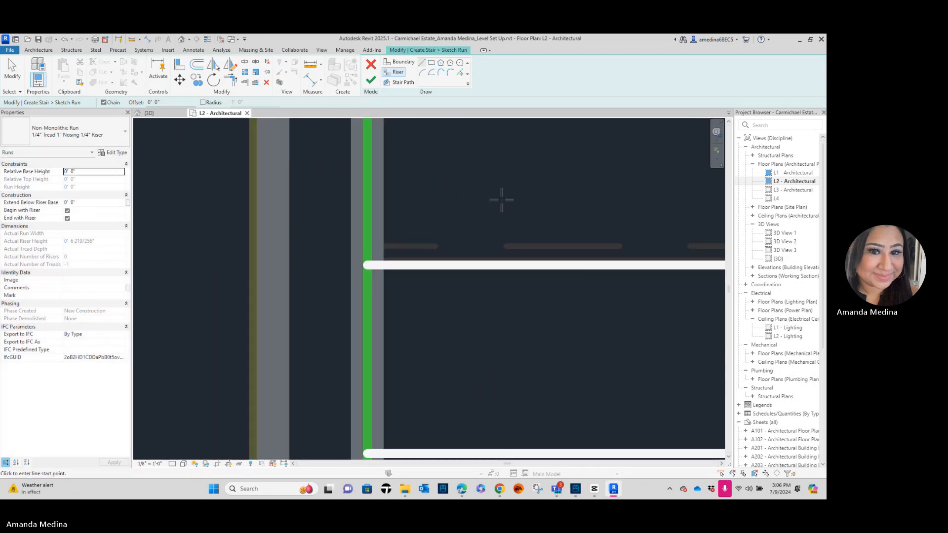
middle_drag(516, 206, 226, 315)
scroll(227, 315, down, 1)
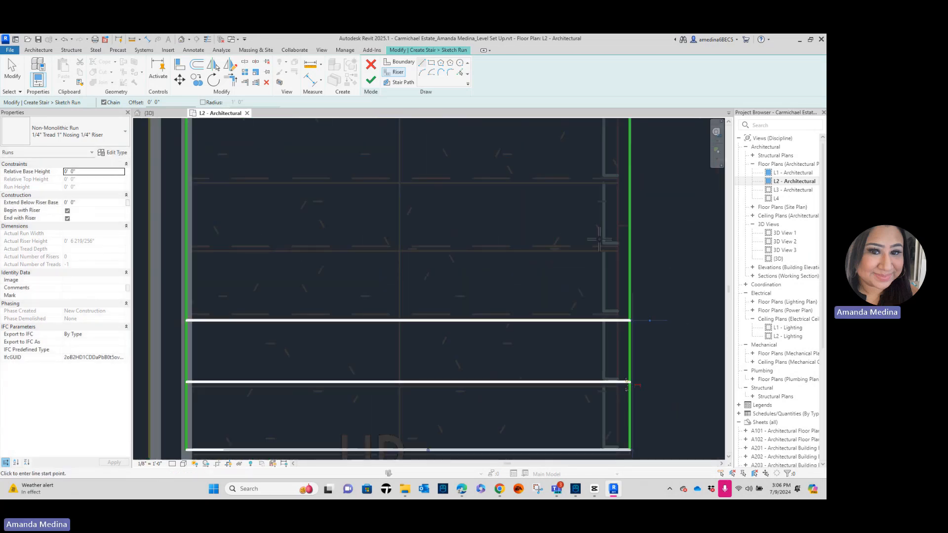
click(632, 253)
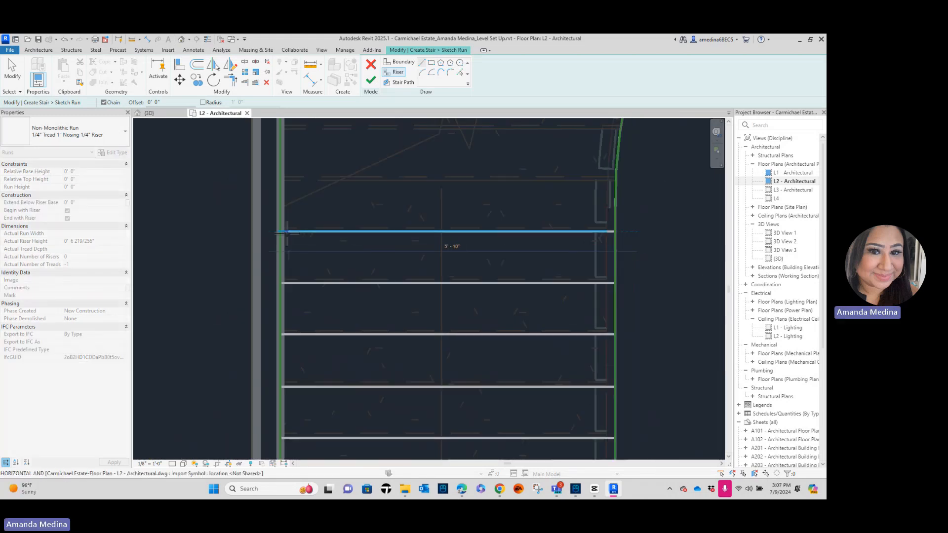
scroll(283, 232, up, 4)
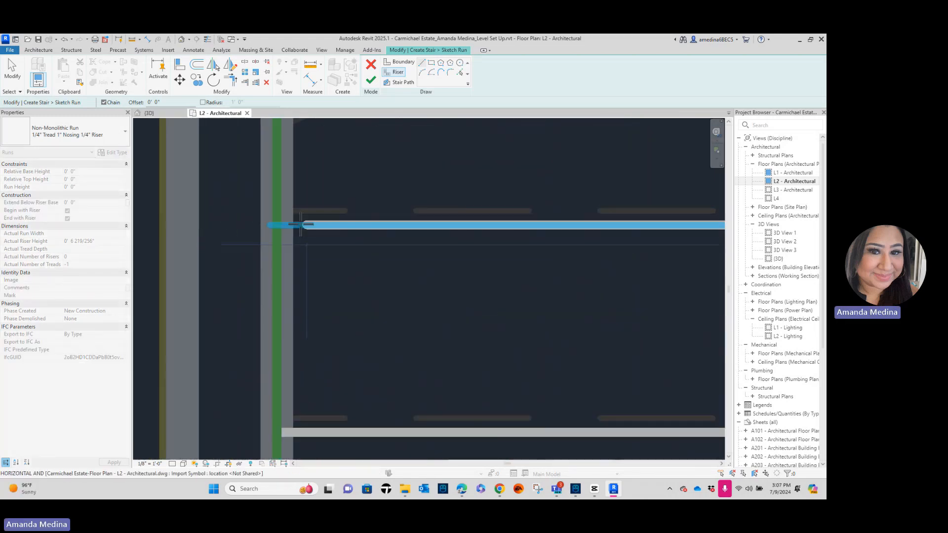
click(282, 225)
scroll(548, 180, down, 5)
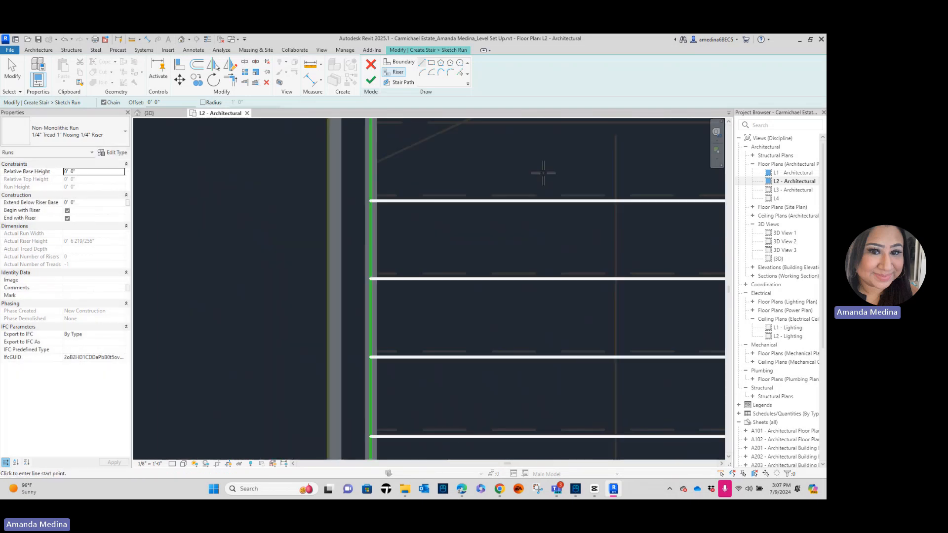
Draw the uppermost horizontal riser at the break line, about 6' long, from the curving inner boundary to the straight wall-side boundary.
middle_drag(558, 180, 363, 295)
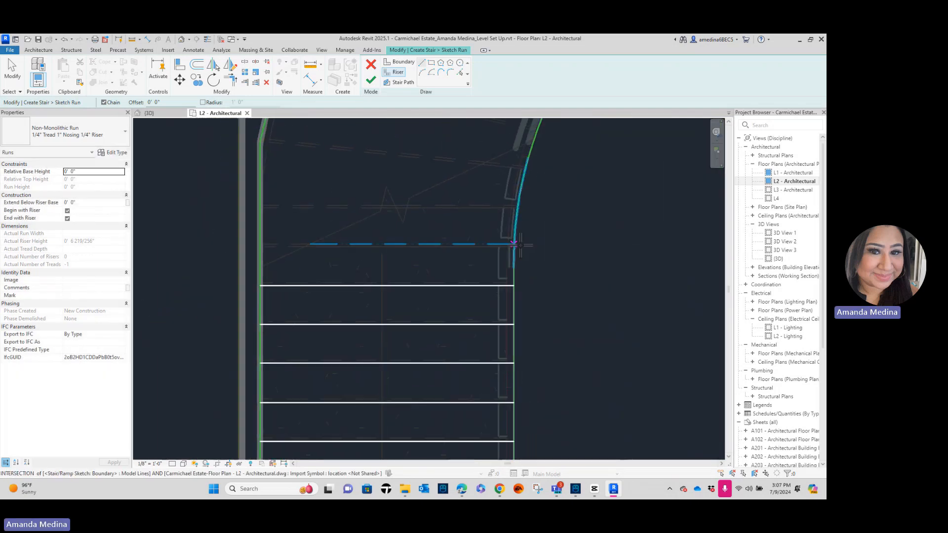
scroll(526, 252, up, 3)
middle_drag(525, 252, 657, 313)
scroll(701, 246, up, 1)
scroll(645, 289, up, 3)
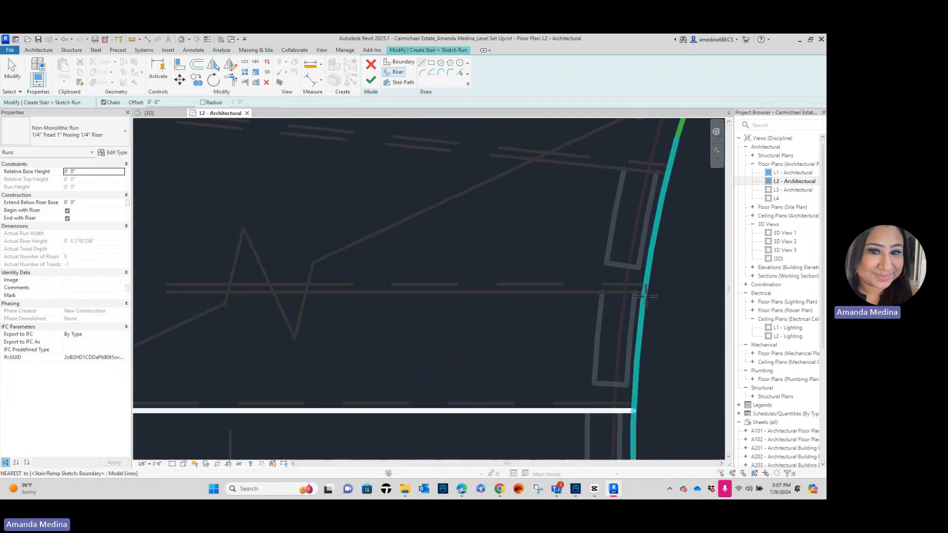
click(644, 292)
scroll(358, 287, down, 1)
middle_drag(294, 295, 428, 319)
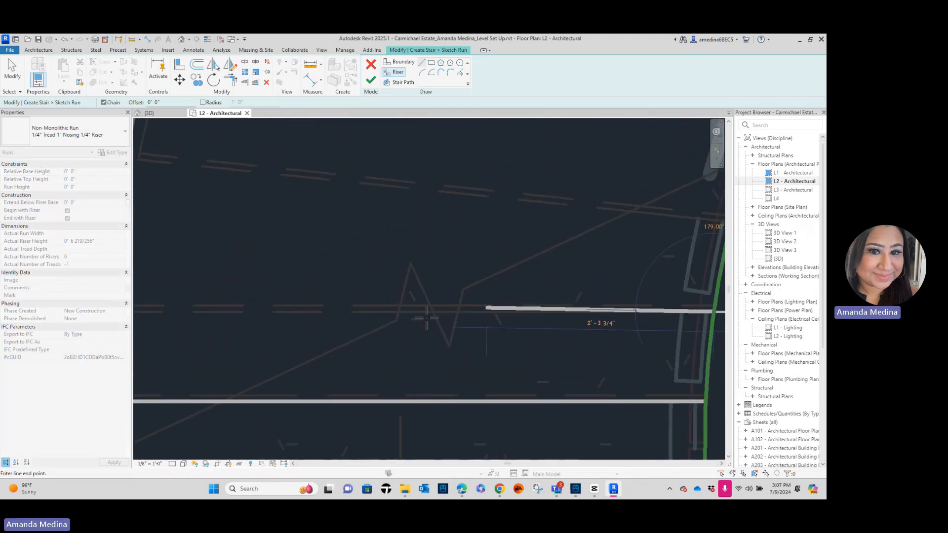
scroll(376, 338, down, 1)
middle_drag(377, 338, 492, 332)
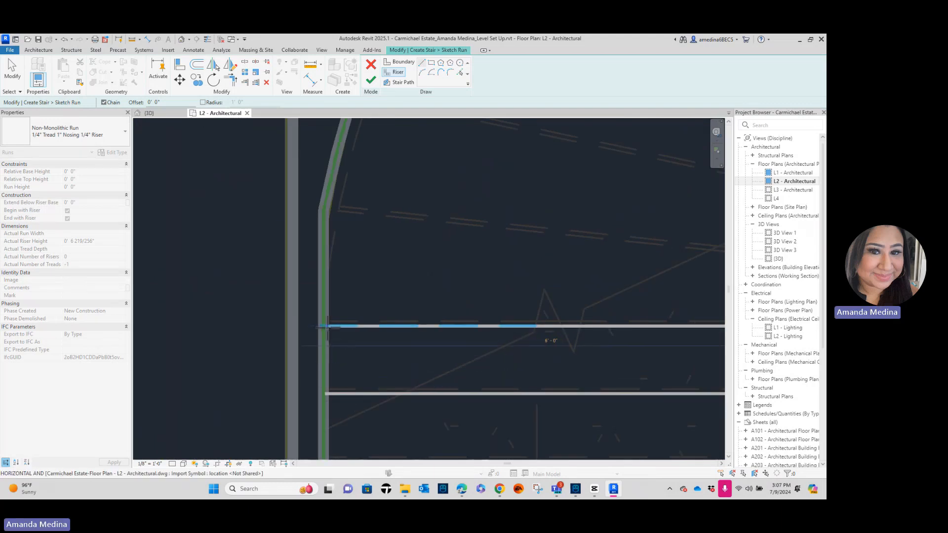
scroll(325, 327, up, 3)
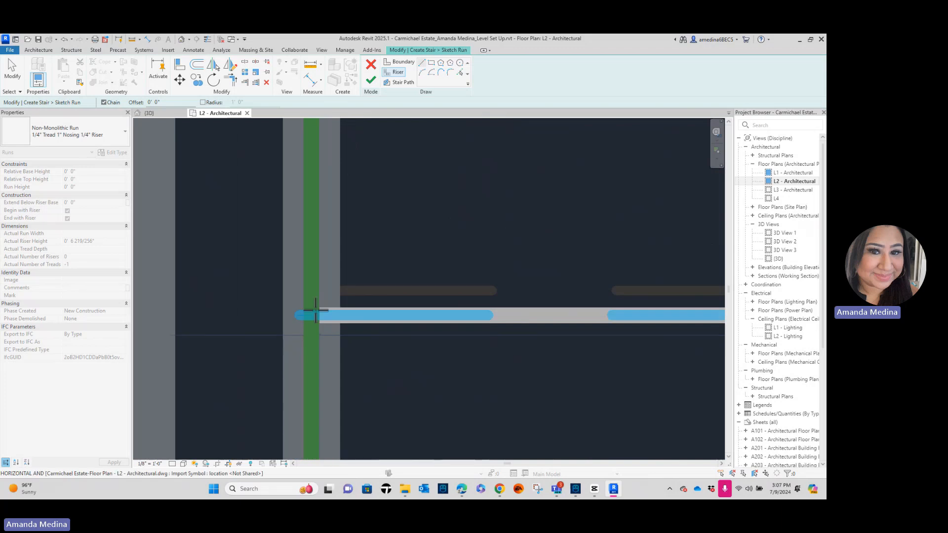
click(311, 311)
Draw the first angled riser above the break line, from the inner curved boundary to the corner where the wall-side boundary starts curving.
scroll(576, 206, down, 7)
middle_drag(542, 237, 328, 332)
scroll(366, 297, down, 3)
middle_drag(545, 209, 472, 263)
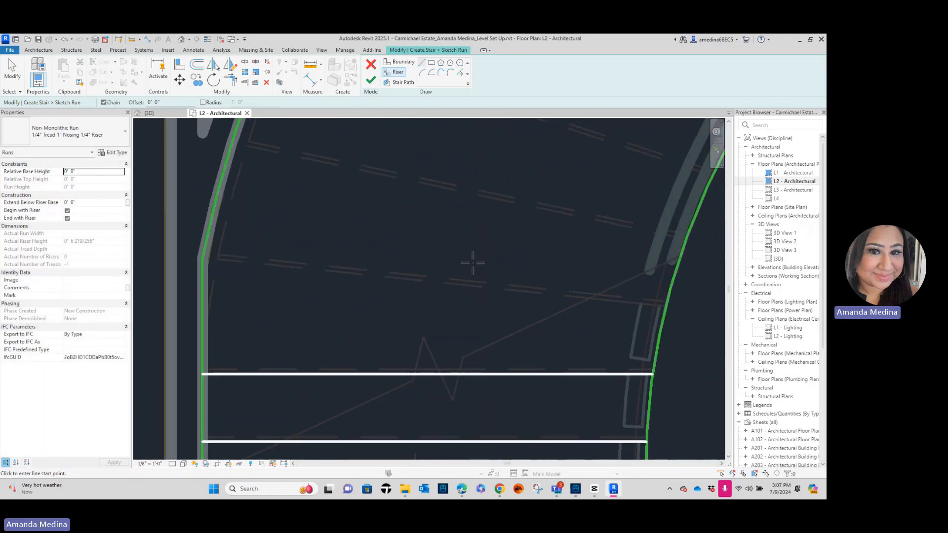
scroll(663, 305, up, 3)
click(666, 306)
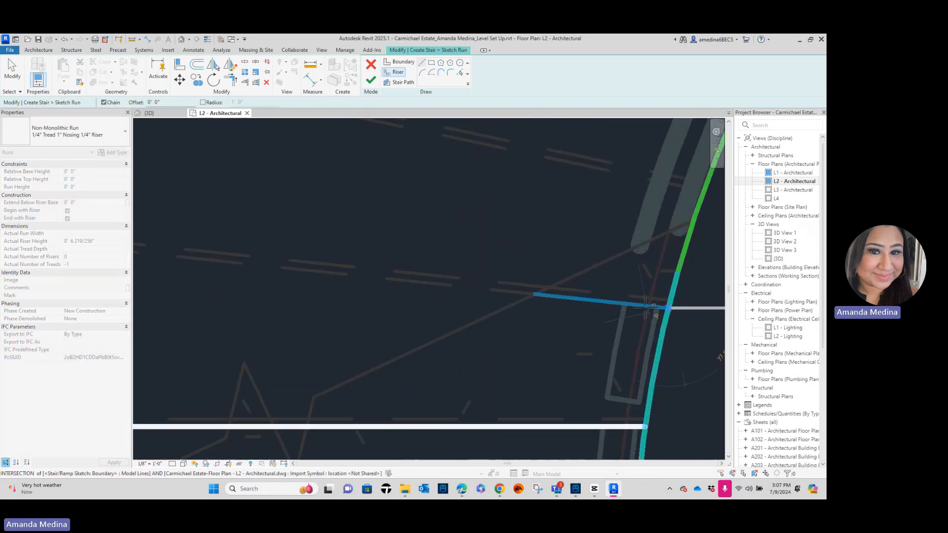
scroll(307, 281, down, 3)
middle_drag(419, 334, 617, 399)
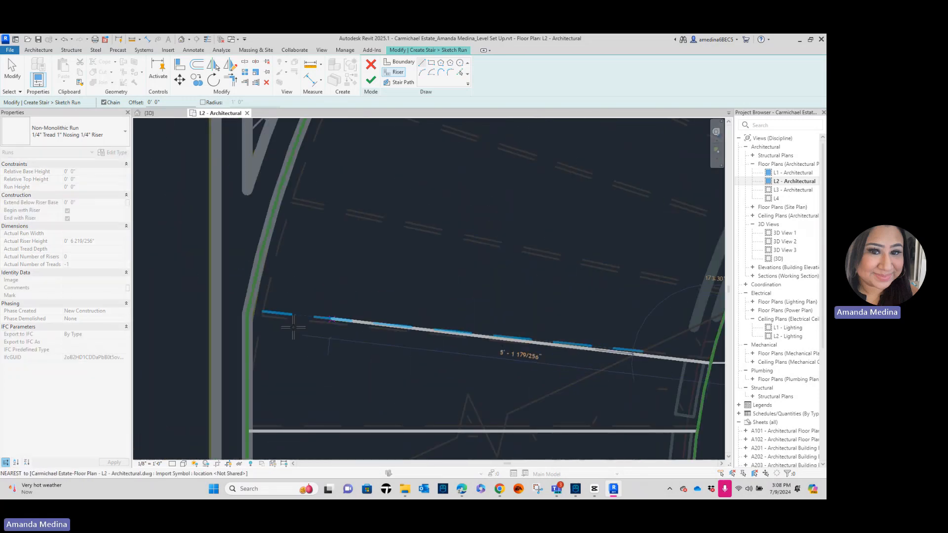
click(258, 316)
scroll(257, 317, up, 2)
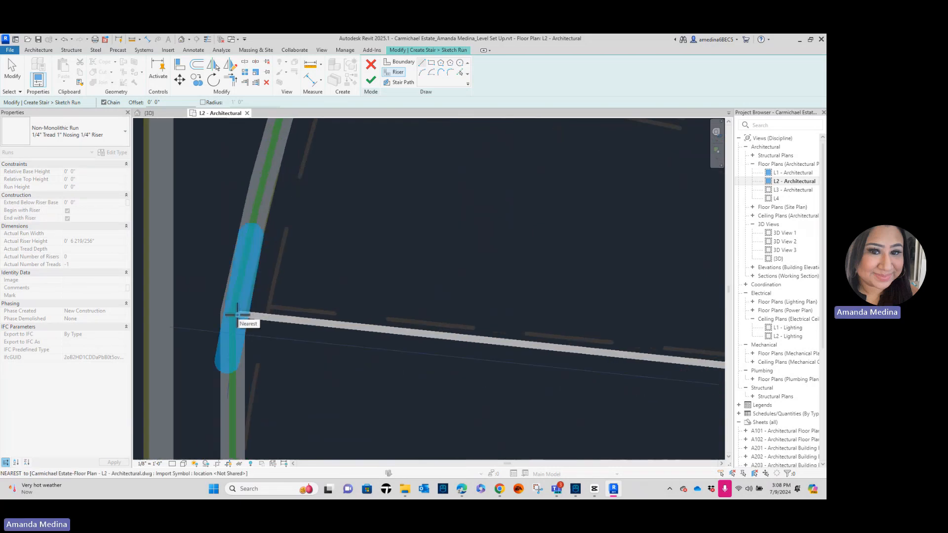
click(238, 315)
scroll(558, 224, down, 3)
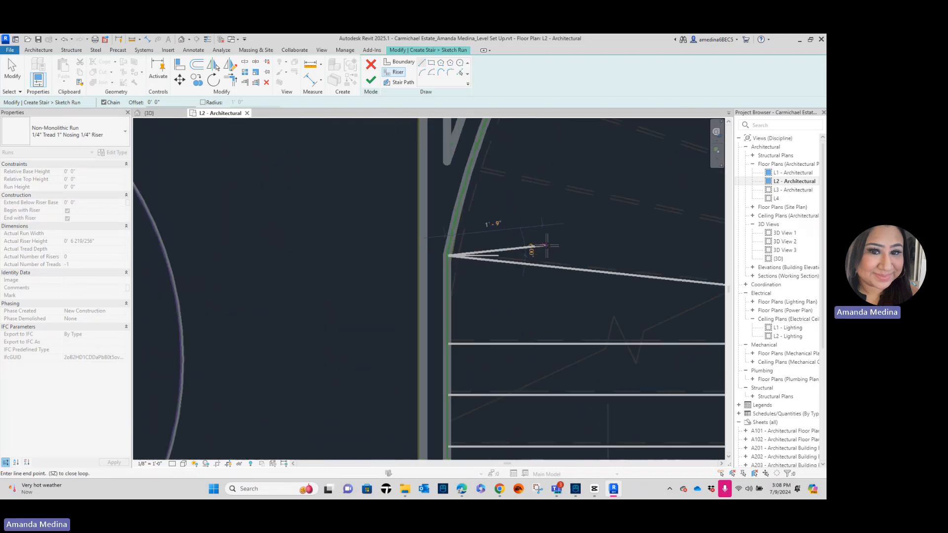
key(Escape)
Draw the second angled riser along its plan tread line, about 6' 3" long, from the inner to the outer curved boundary.
scroll(395, 275, down, 3)
scroll(484, 306, up, 5)
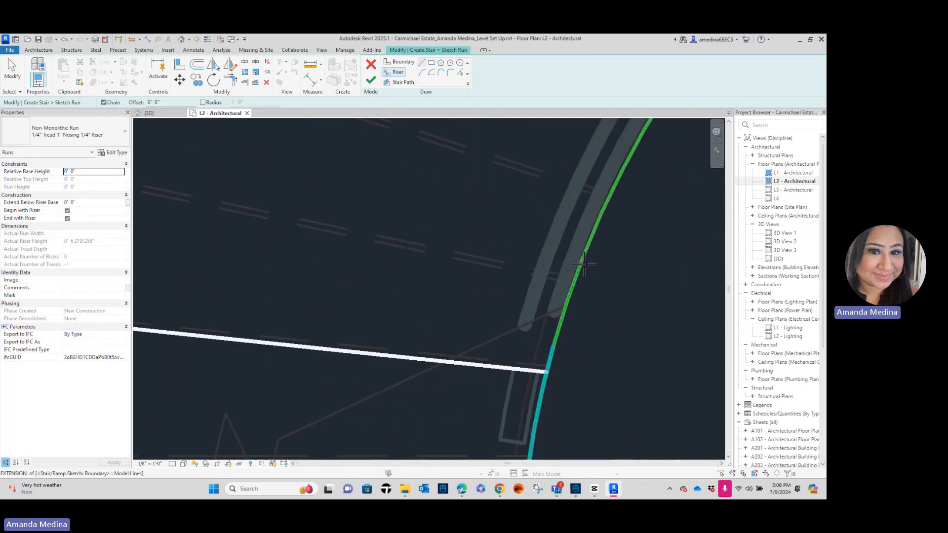
click(573, 285)
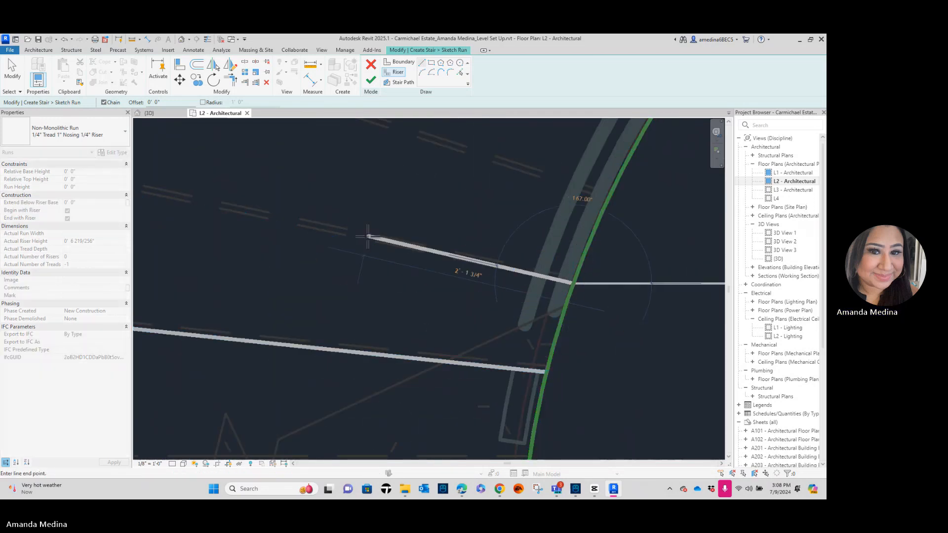
scroll(368, 235, down, 3)
scroll(279, 209, up, 3)
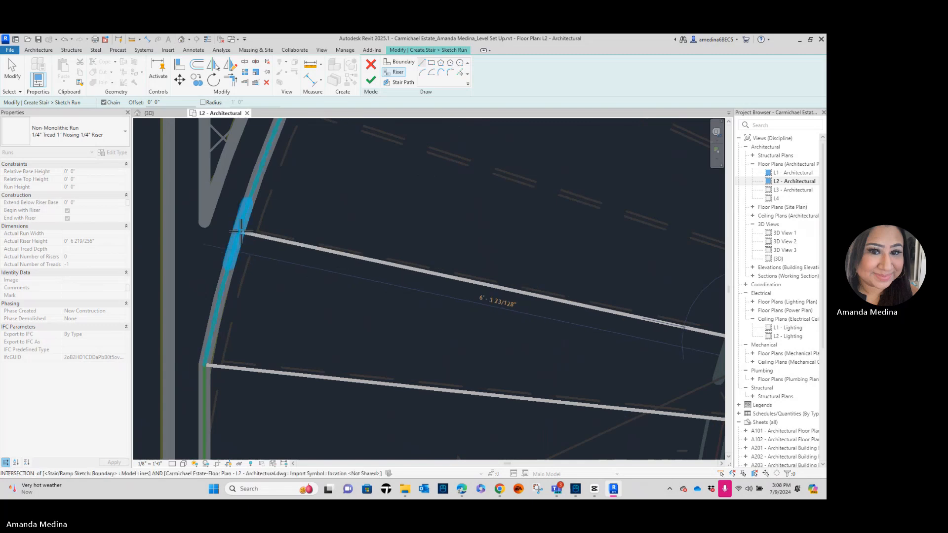
click(238, 233)
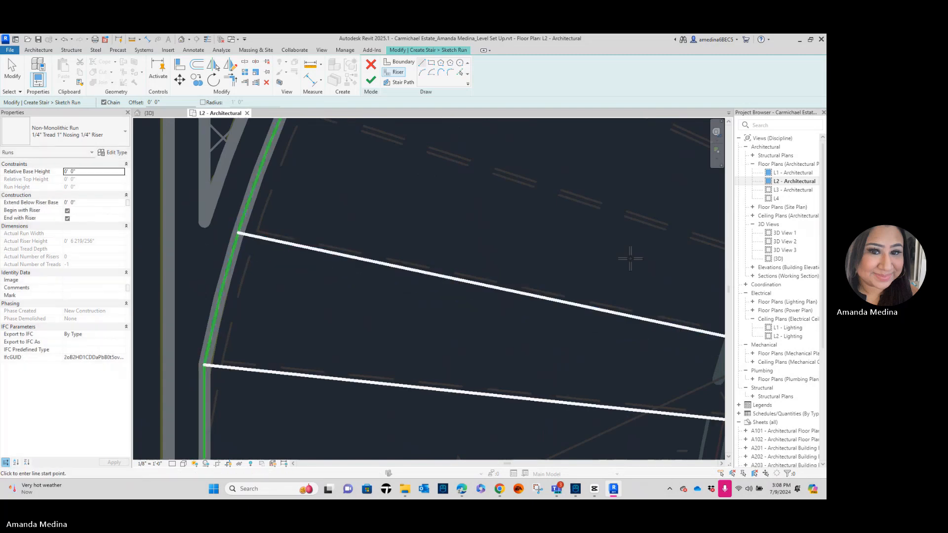
Draw the third angled riser between the two curved boundaries along its plan tread line, about 6' 3" long.
scroll(631, 257, down, 3)
scroll(562, 242, up, 4)
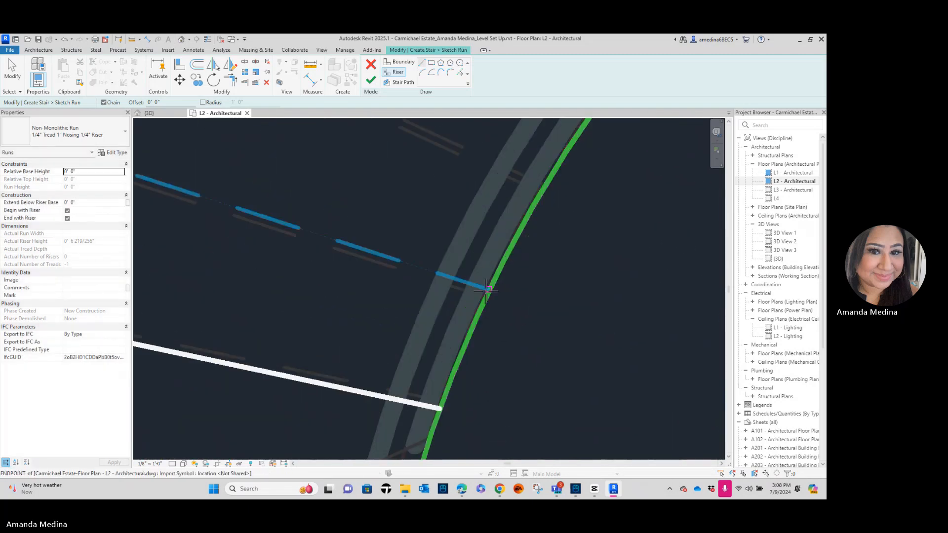
click(487, 296)
scroll(359, 277, down, 1)
scroll(359, 276, down, 1)
middle_drag(359, 277, 585, 330)
scroll(207, 220, down, 2)
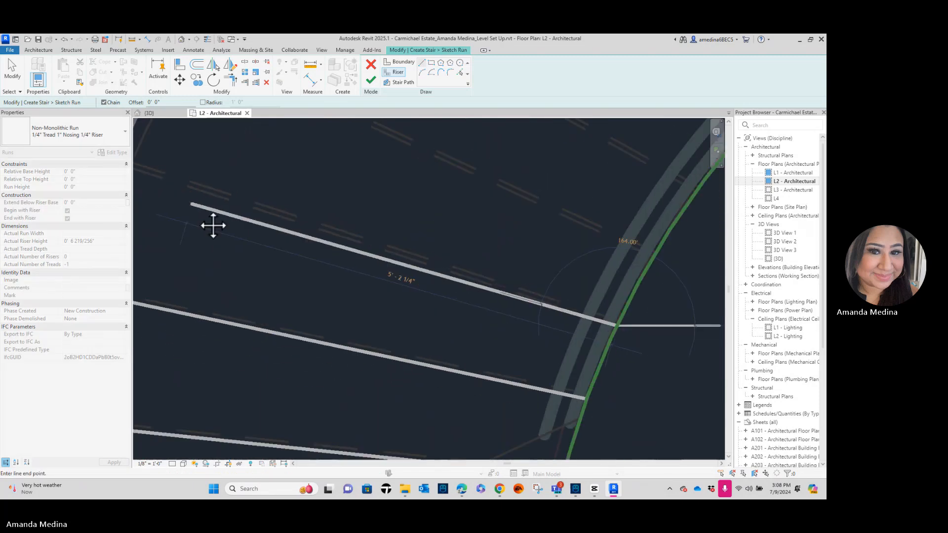
middle_drag(212, 224, 402, 292)
click(318, 237)
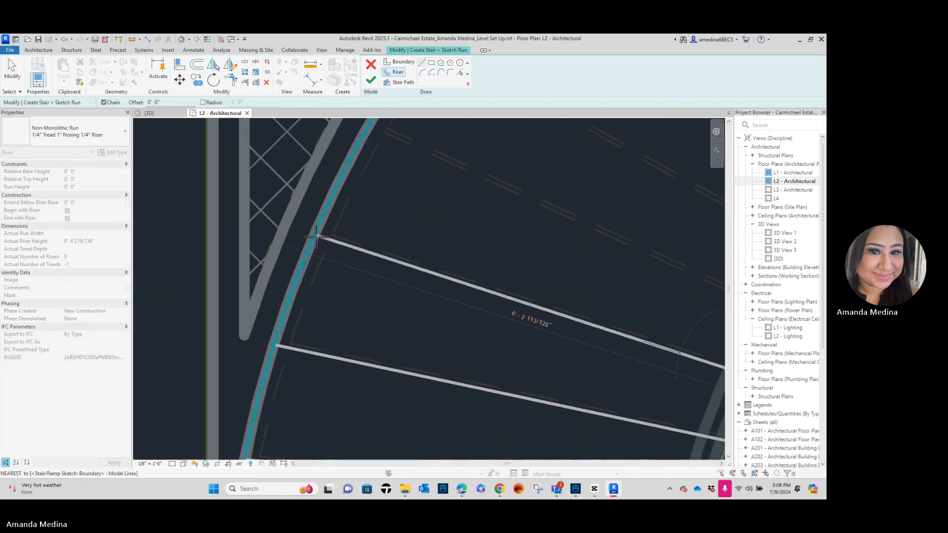
Draw the fourth angled riser, about 6' 2 1/2" long, from the inner curved boundary to the outer one along the plan tread line.
scroll(464, 220, down, 1)
middle_drag(518, 241, 312, 270)
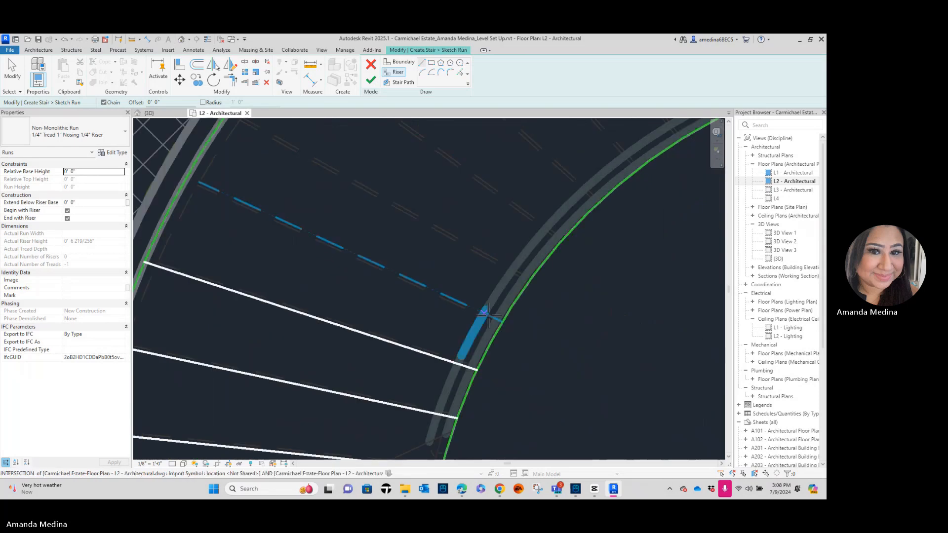
scroll(495, 322, up, 3)
click(506, 332)
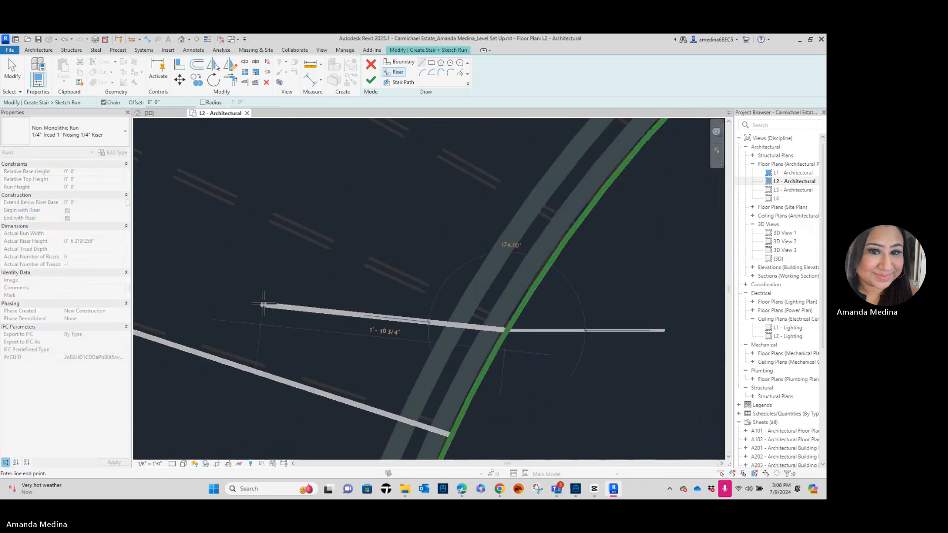
scroll(277, 297, down, 2)
middle_drag(276, 297, 431, 339)
scroll(431, 339, down, 2)
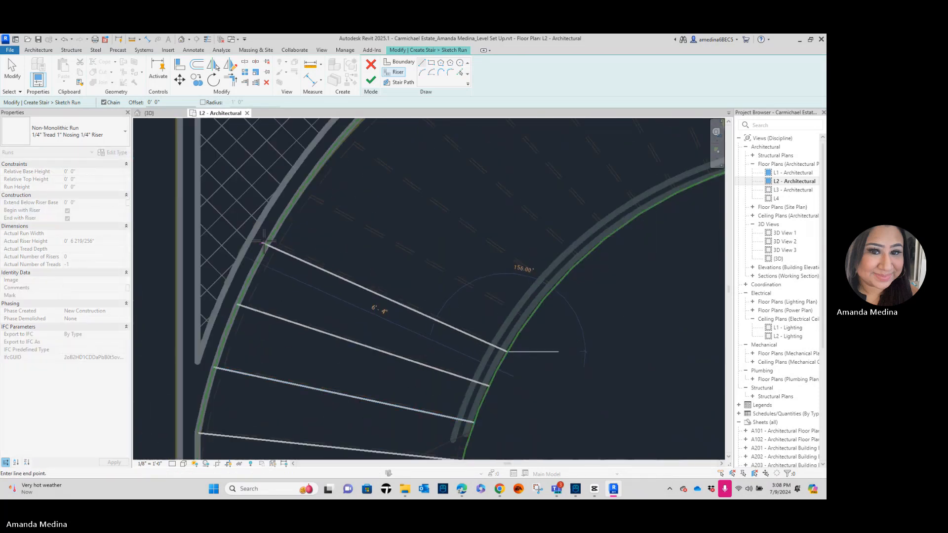
scroll(292, 259, up, 4)
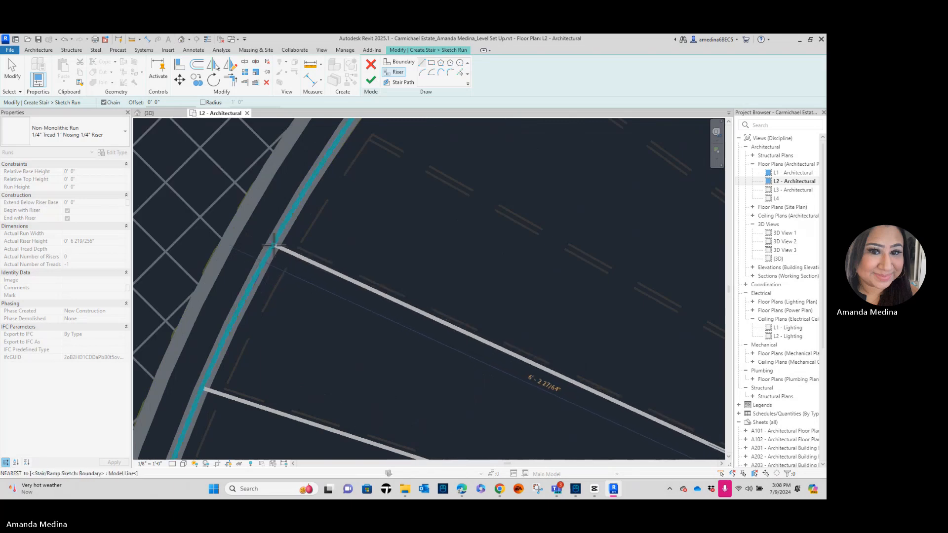
click(272, 246)
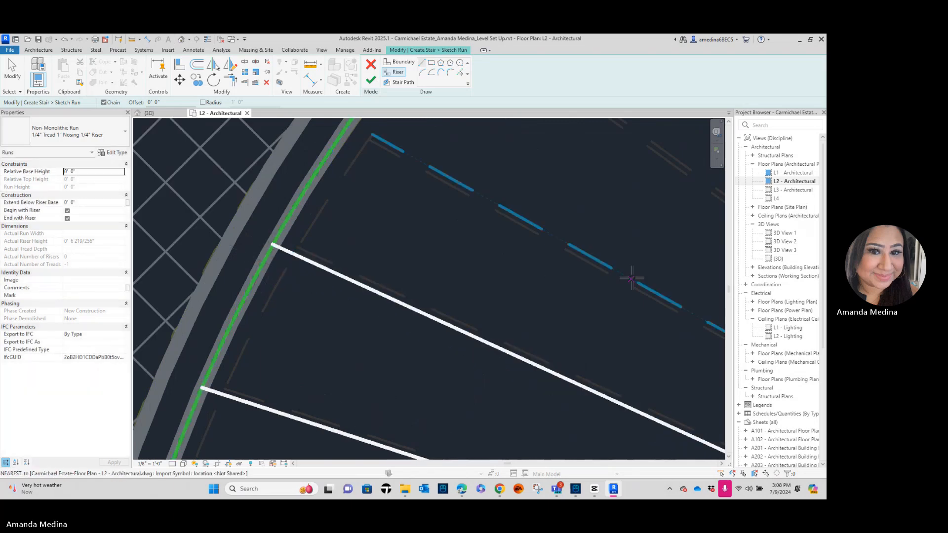
Draw the fifth and sixth angled risers from the inner to the outer curved boundary, following the imported plan's tread lines.
scroll(512, 292, down, 4)
scroll(553, 319, up, 2)
scroll(552, 319, up, 2)
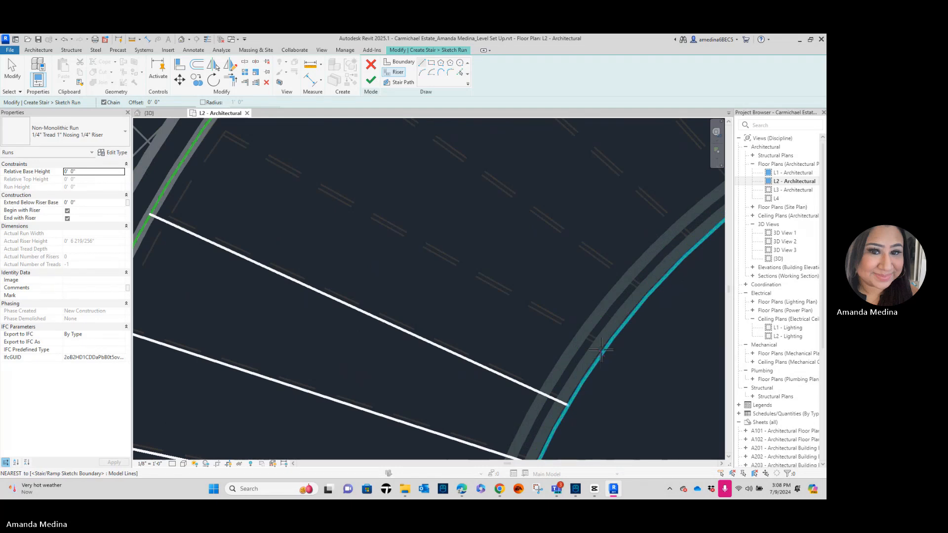
click(605, 349)
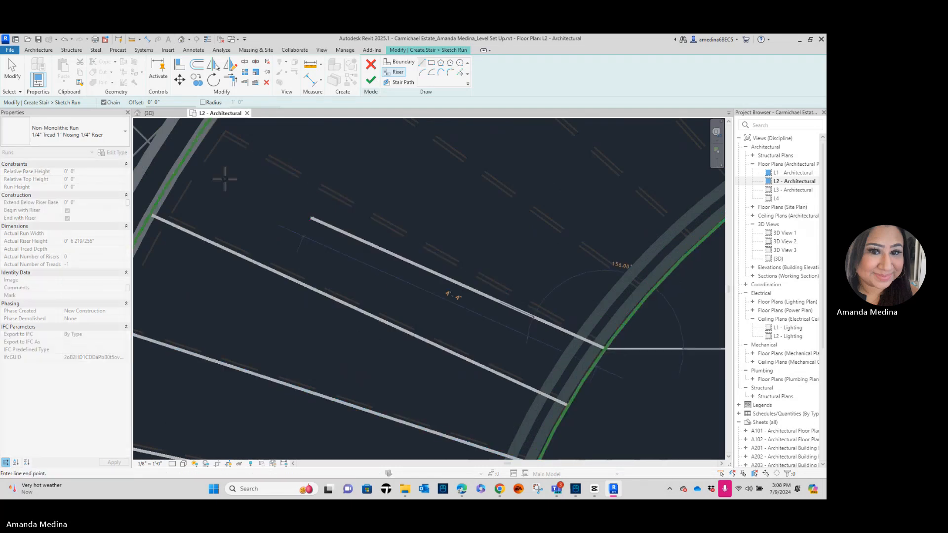
middle_drag(273, 198, 300, 310)
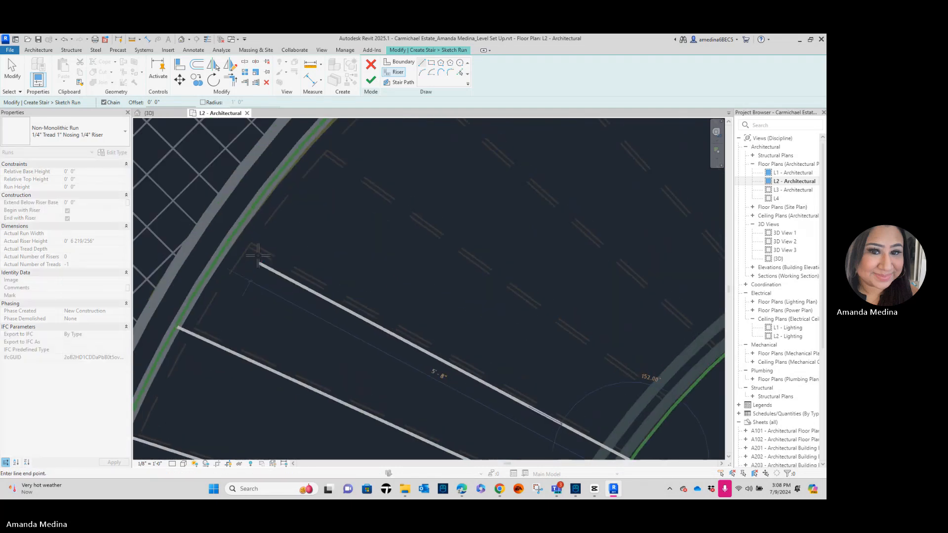
click(231, 239)
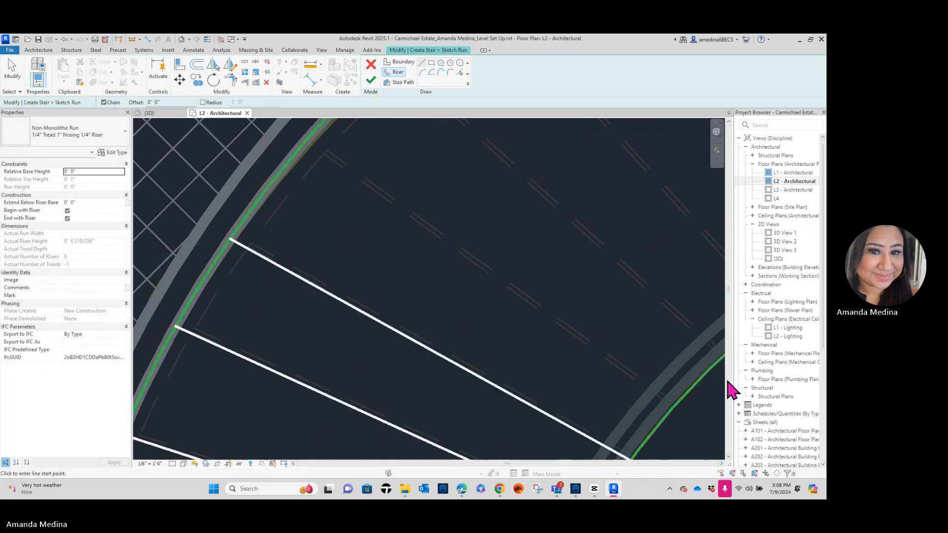
click(671, 406)
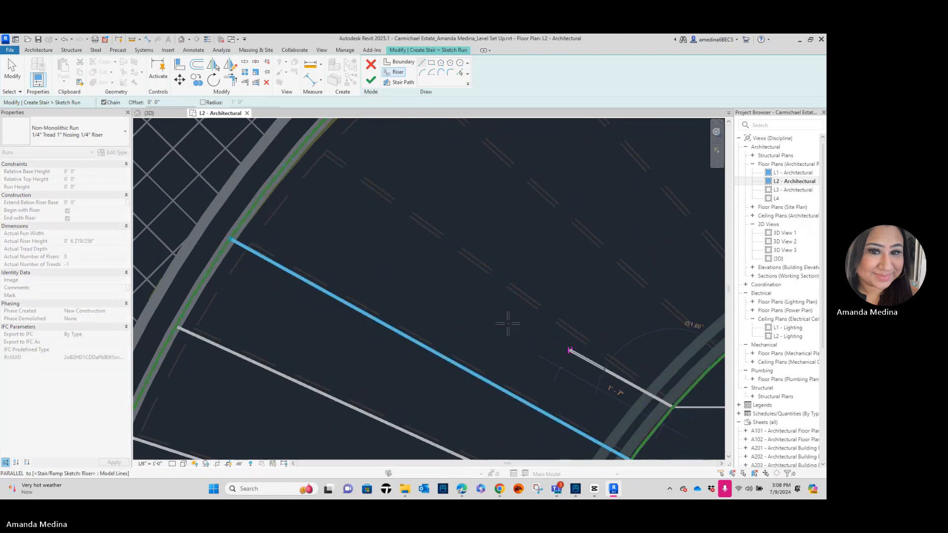
click(308, 140)
Draw the seventh angled riser along its plan tread line, about 6' 1" long, between the inner and outer curved boundaries.
middle_drag(724, 382, 606, 389)
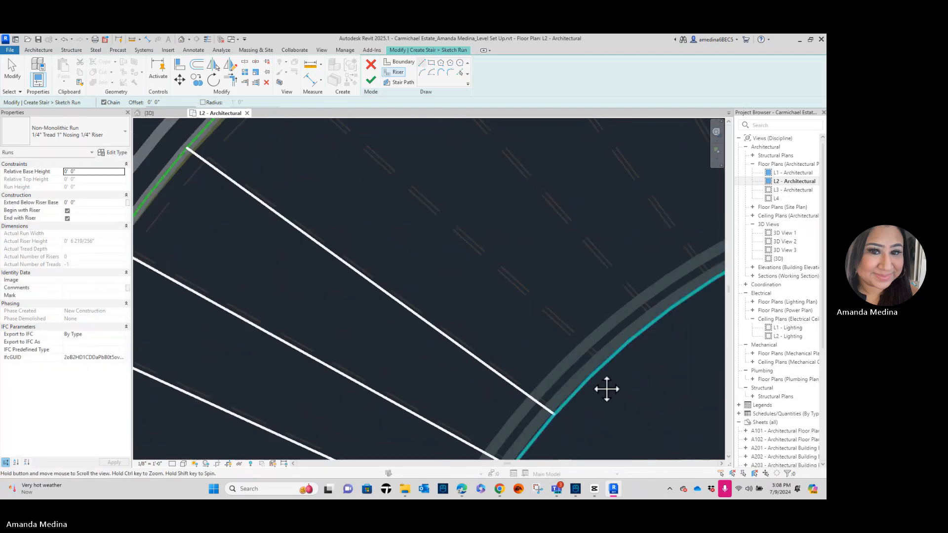
scroll(600, 367, up, 1)
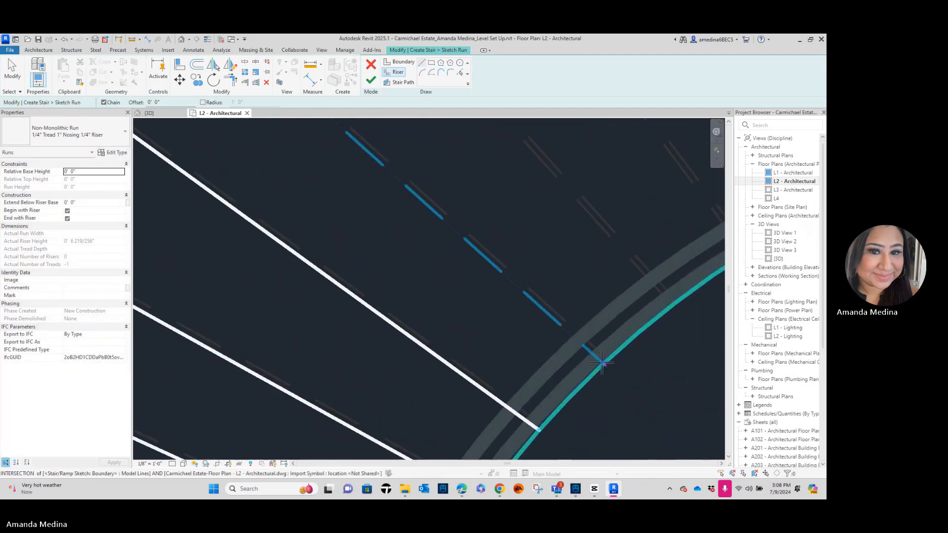
click(604, 364)
scroll(296, 205, down, 2)
middle_drag(311, 217, 369, 347)
scroll(369, 346, down, 1)
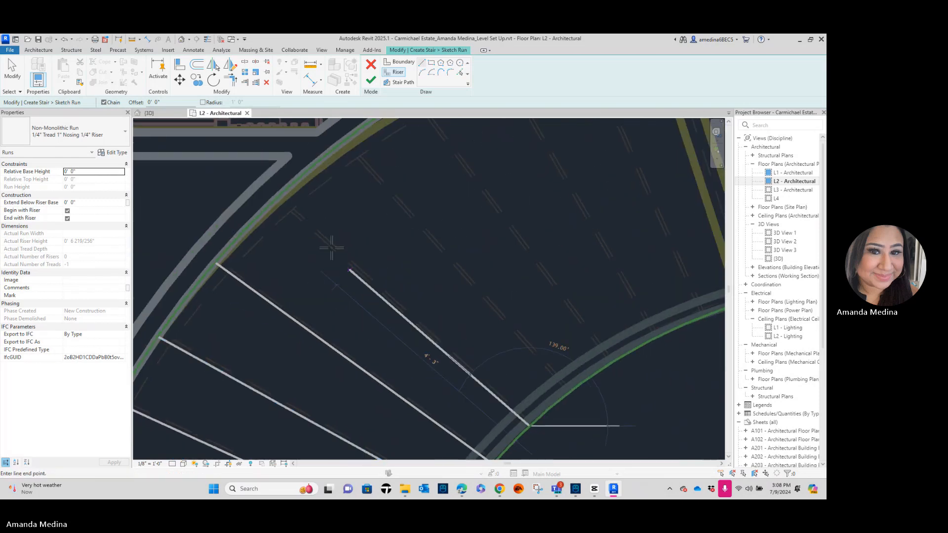
click(276, 198)
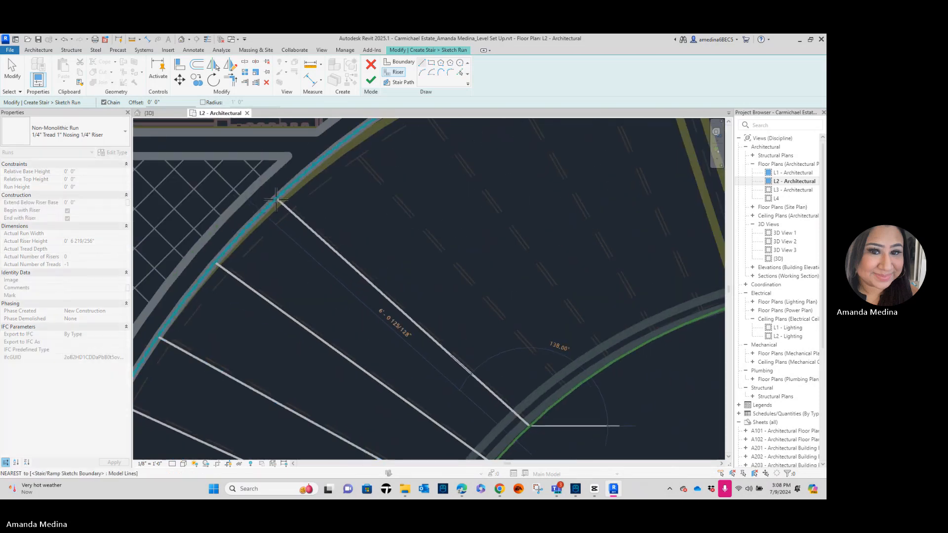
Draw the eighth and ninth angled risers across the curved part of the run, tracing their dashed tread lines between both boundaries.
scroll(572, 378, up, 2)
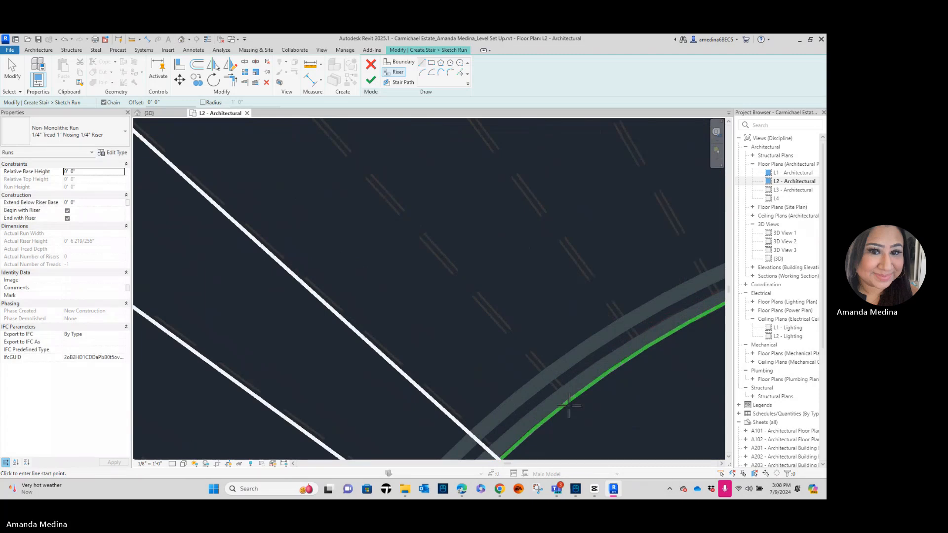
click(568, 402)
scroll(394, 285, down, 2)
middle_drag(411, 297, 542, 431)
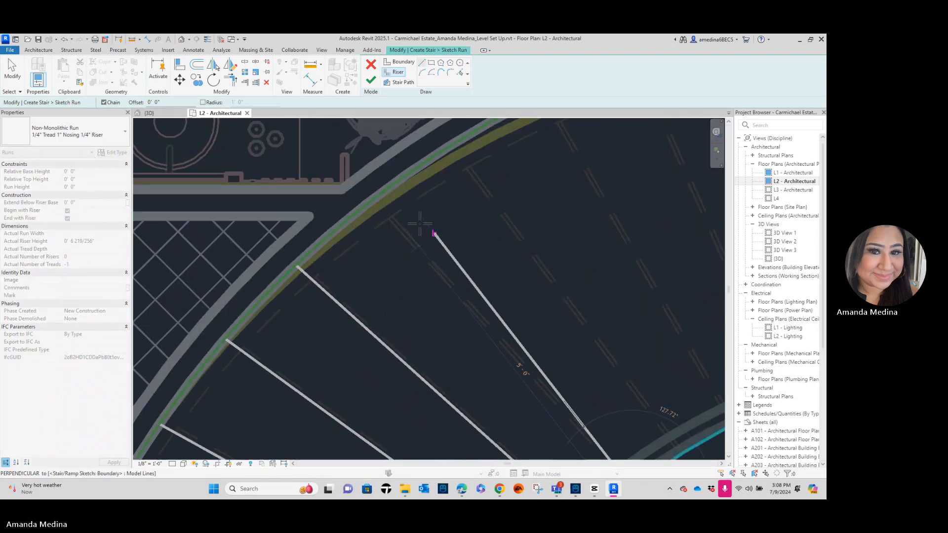
click(374, 202)
scroll(575, 405, up, 4)
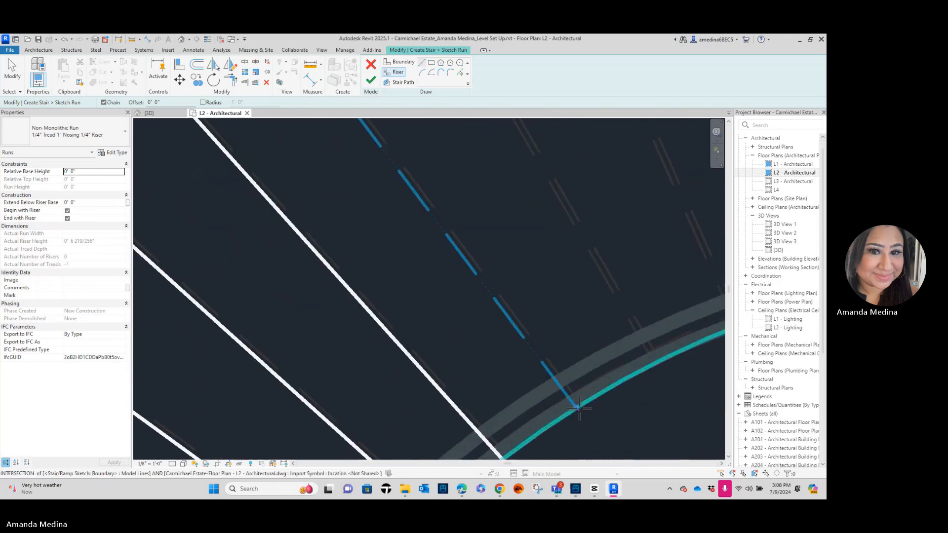
scroll(575, 406, down, 3)
middle_drag(573, 407, 559, 450)
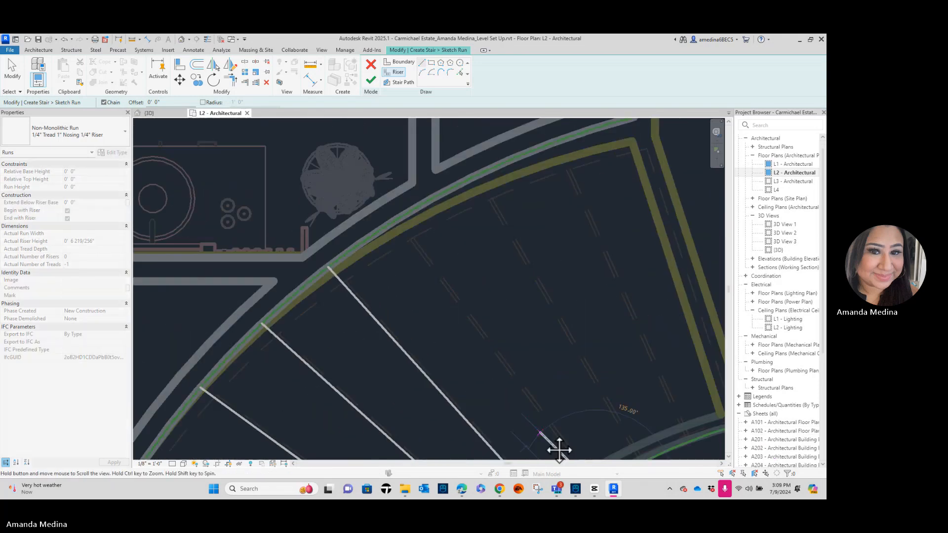
click(397, 228)
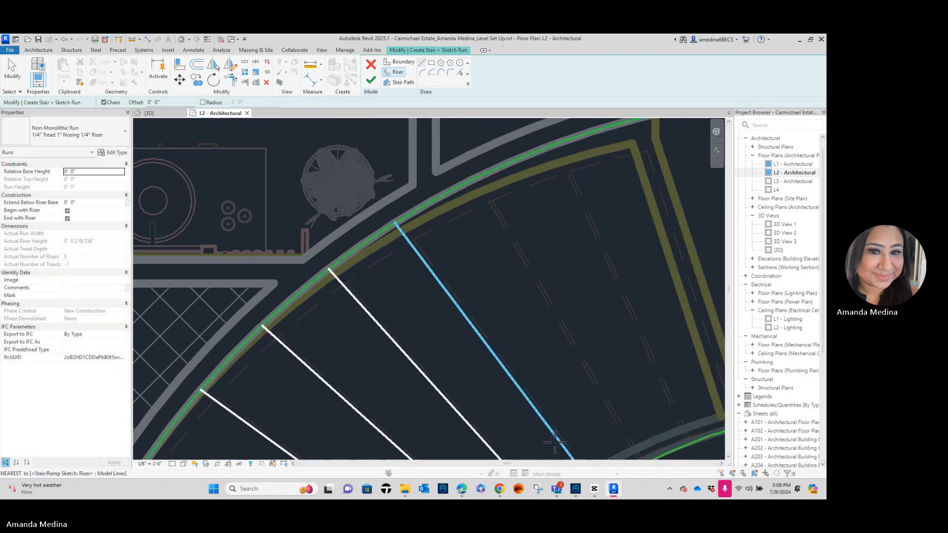
Draw the tenth and eleventh angled risers from the inner to the outer curved boundary, tracing the imported plan's dashed tread lines.
scroll(555, 441, down, 3)
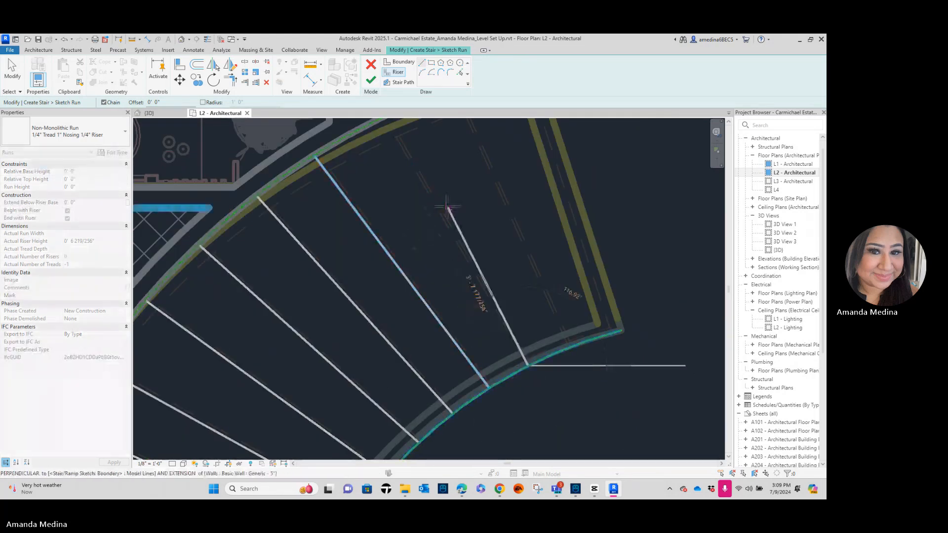
middle_drag(458, 278, 454, 309)
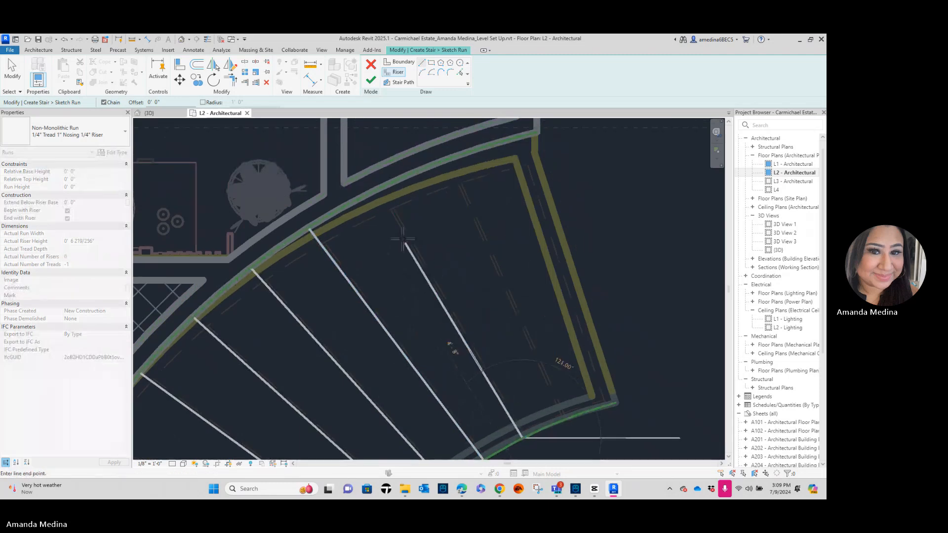
click(379, 188)
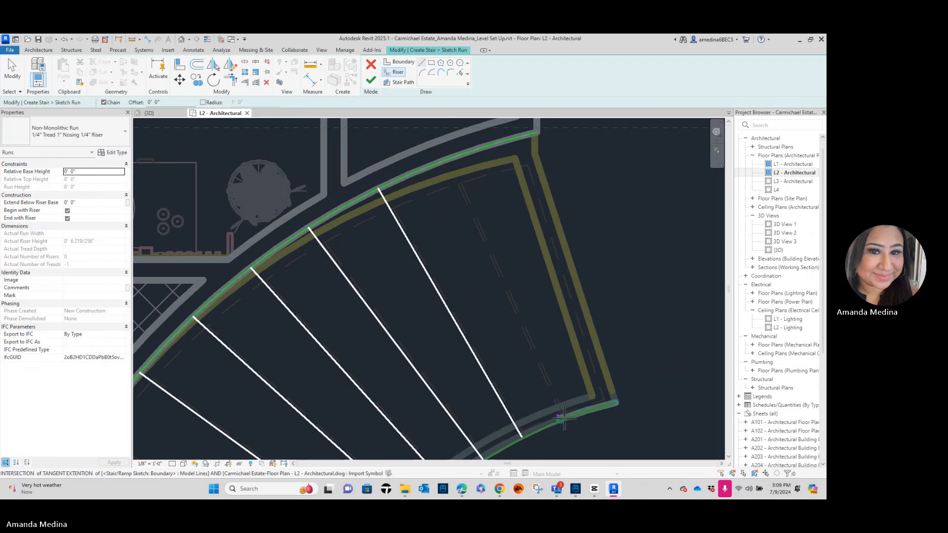
scroll(563, 419, up, 3)
click(525, 338)
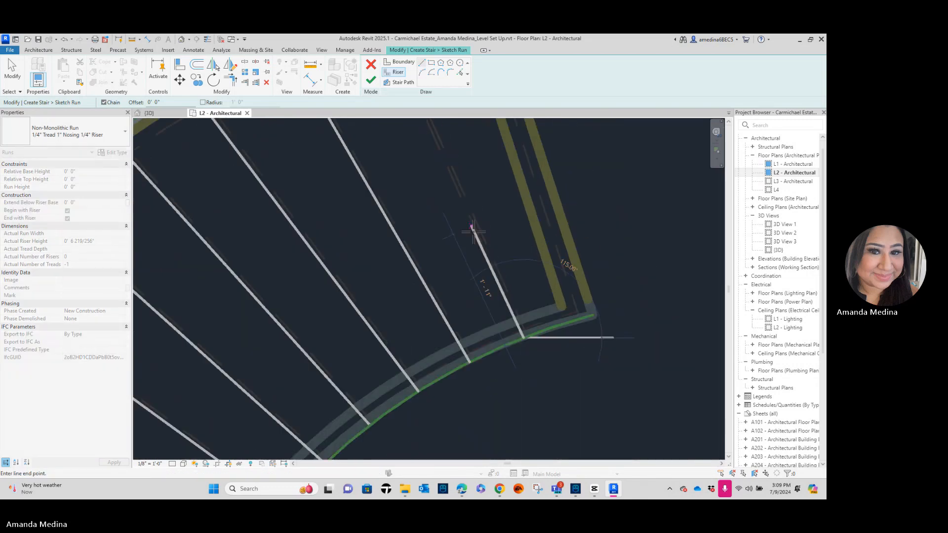
scroll(473, 232, down, 1)
middle_drag(474, 235, 500, 345)
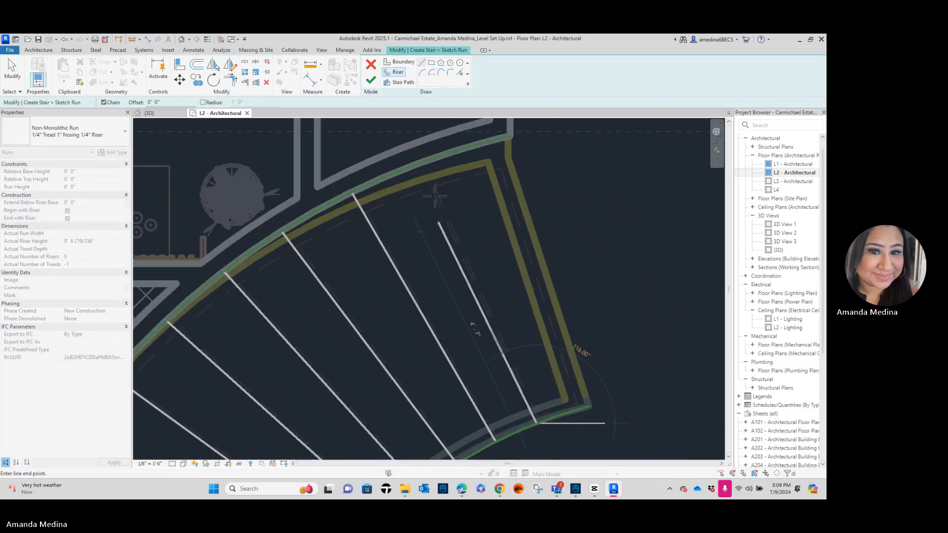
click(419, 164)
scroll(531, 291, down, 3)
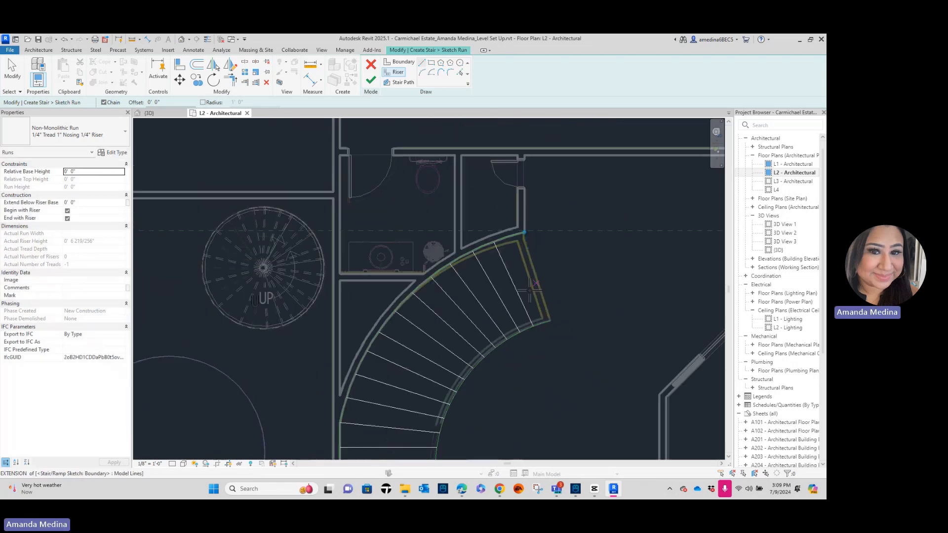
Draw the final riser, about 5' 9" long, along the last tread line at the stair's upper end, between the inner and outer boundaries.
scroll(530, 290, down, 5)
middle_drag(549, 336, 533, 255)
scroll(532, 257, up, 1)
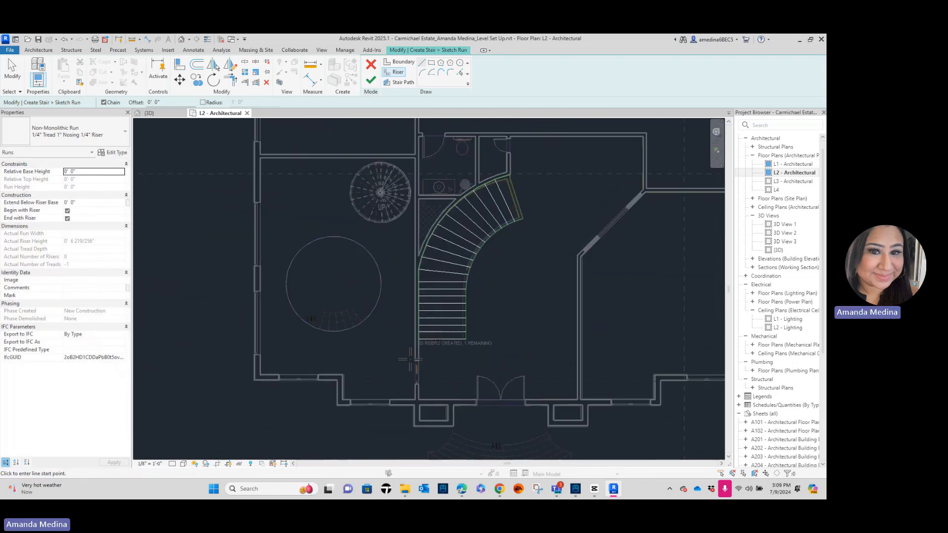
scroll(410, 359, up, 2)
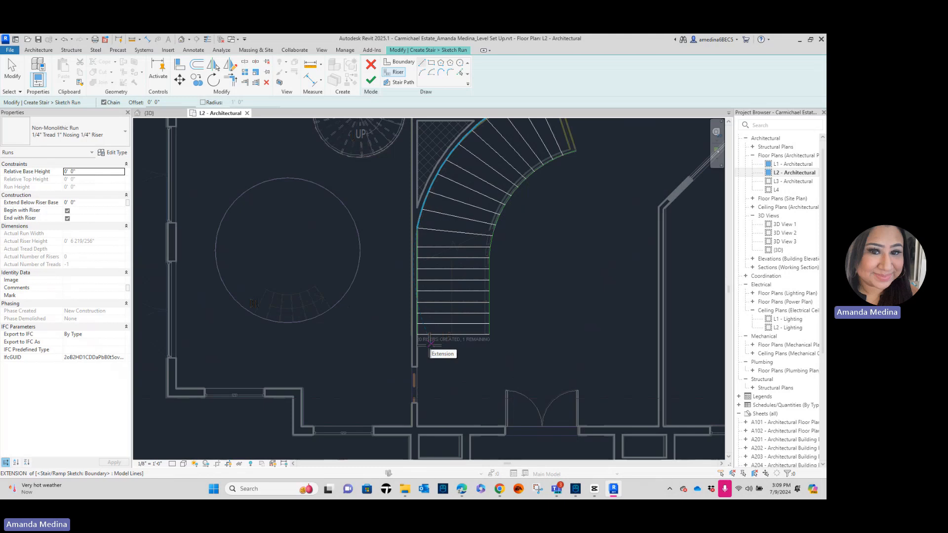
middle_drag(628, 226, 575, 349)
scroll(514, 202, up, 5)
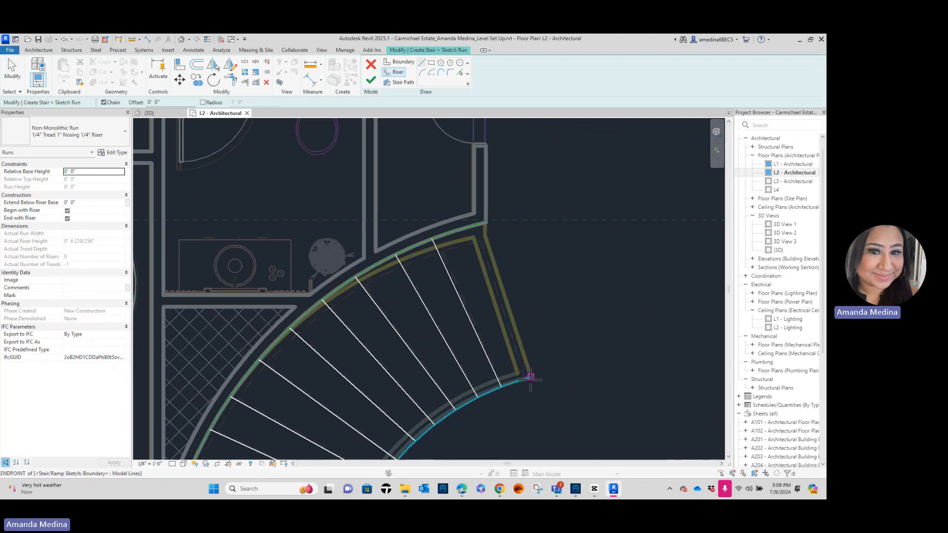
click(531, 377)
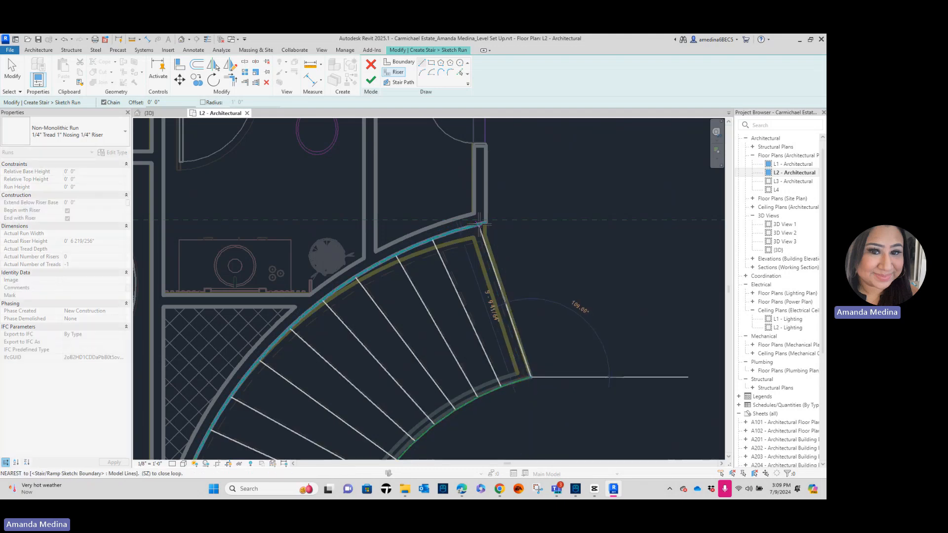
key(Escape)
scroll(526, 379, up, 3)
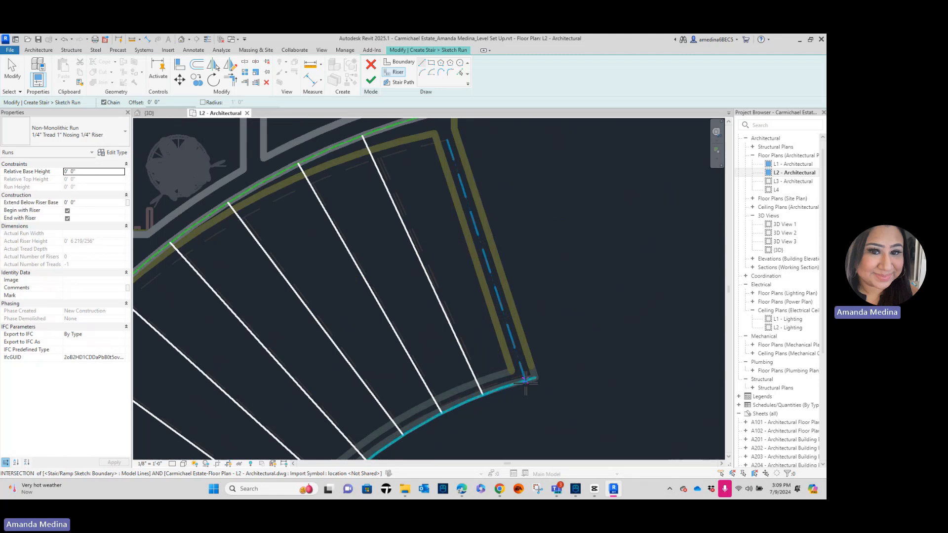
click(526, 378)
middle_drag(466, 196, 510, 310)
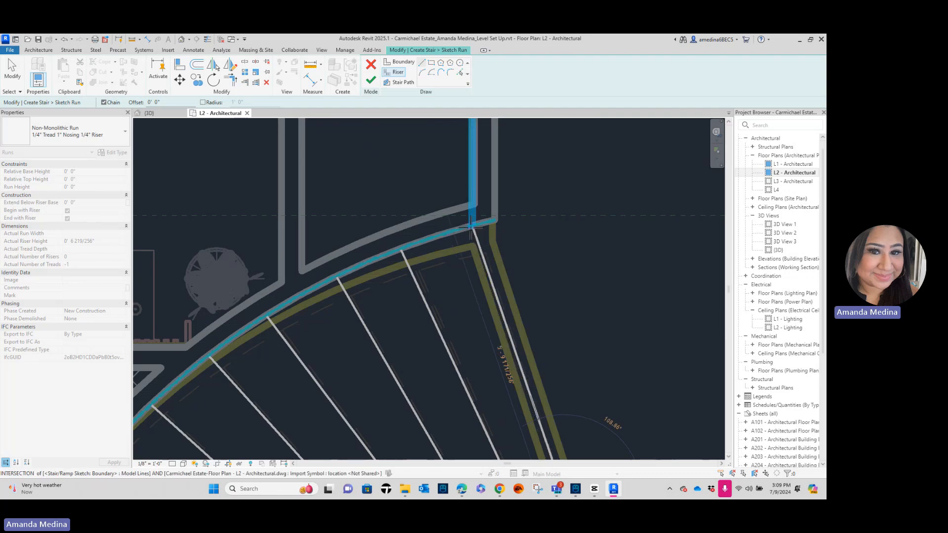
click(472, 228)
scroll(410, 328, down, 3)
middle_drag(425, 337, 403, 305)
scroll(404, 305, down, 1)
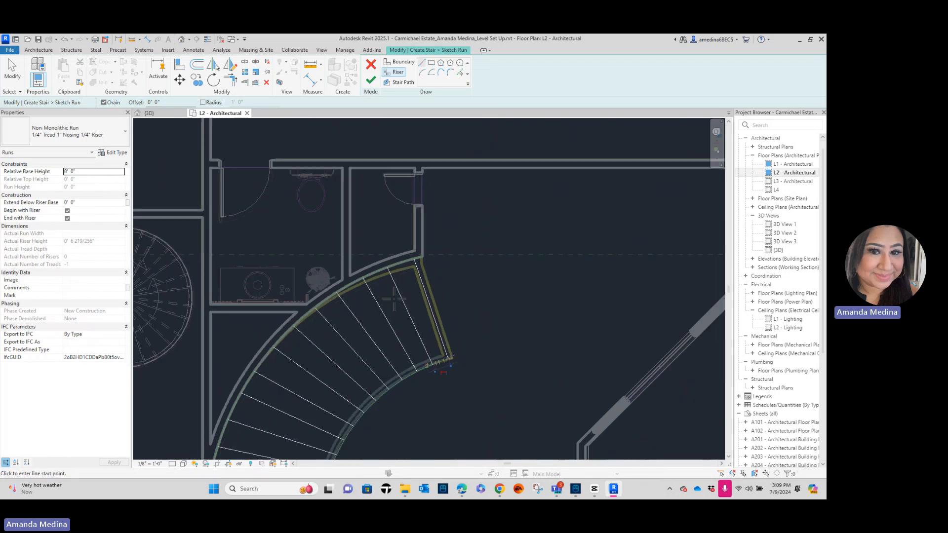
key(Escape)
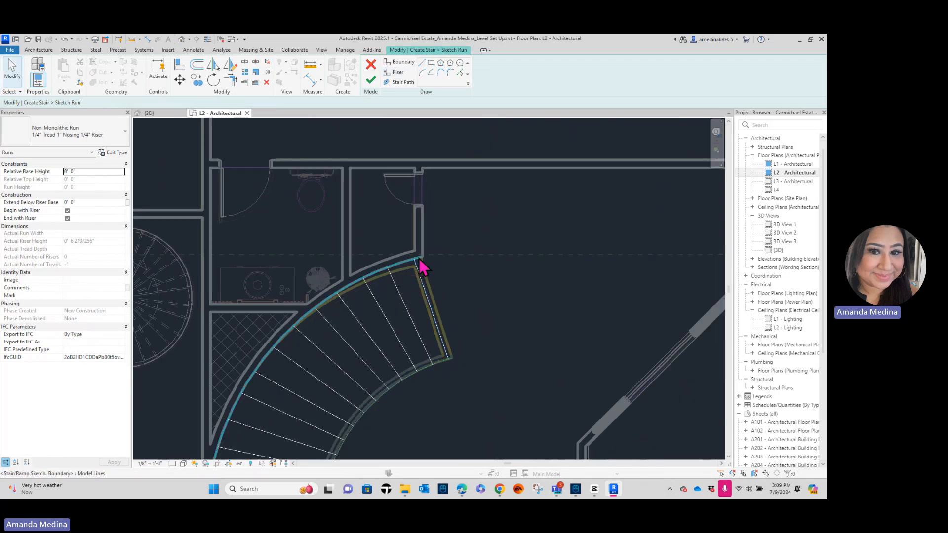
Shorten the outer curved boundary so its upper end meets the outer endpoint of the final riser.
scroll(419, 257, up, 2)
scroll(432, 208, down, 1)
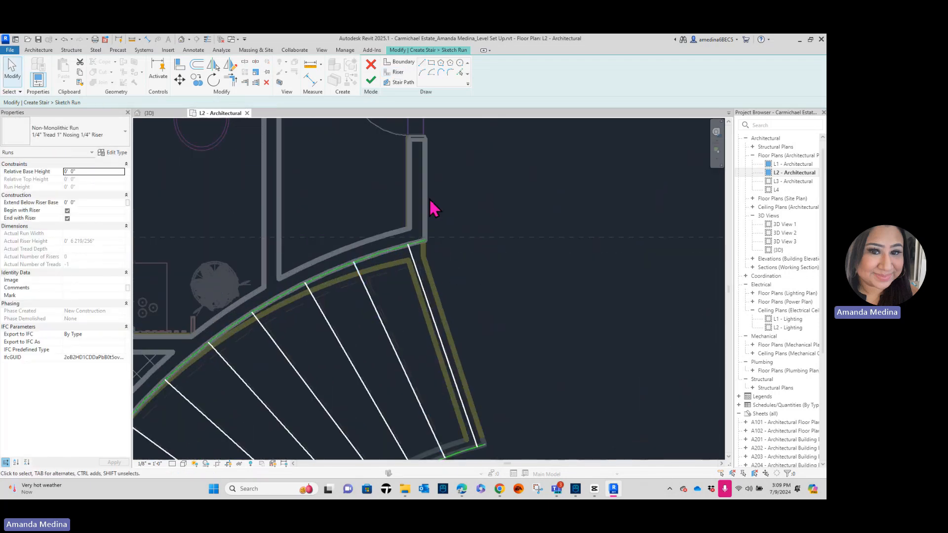
scroll(408, 294, up, 3)
click(406, 276)
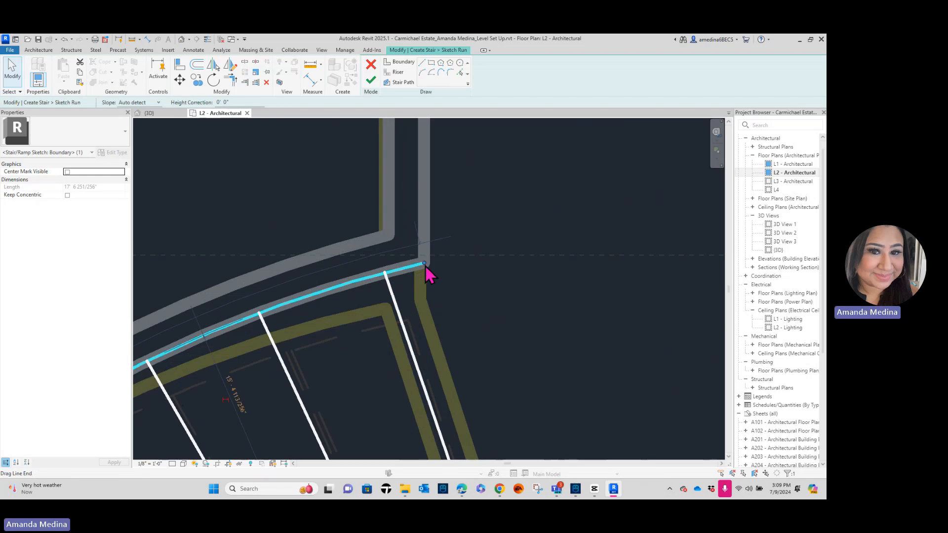
drag(424, 264, 385, 272)
Shorten the inner curved boundary so its upper end meets the inner endpoint of the final riser.
scroll(536, 383, down, 4)
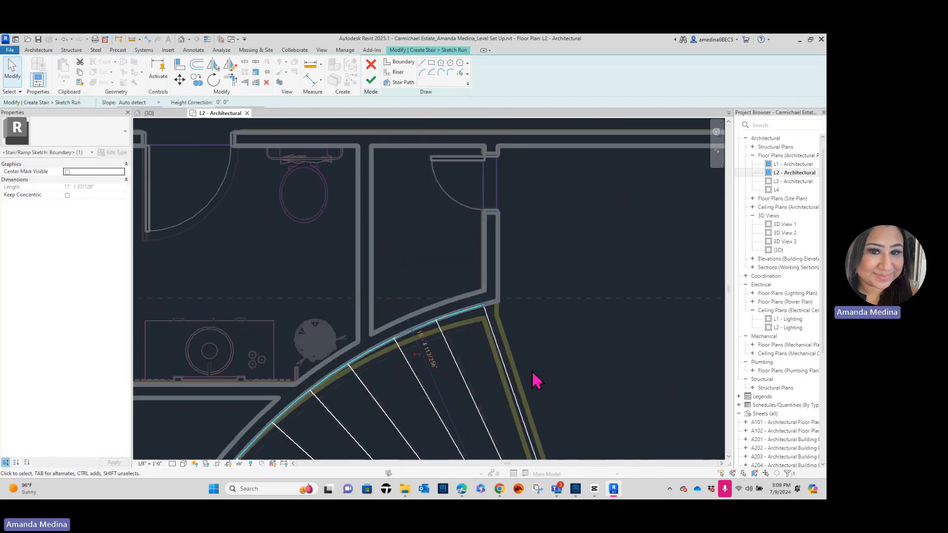
scroll(485, 372, up, 6)
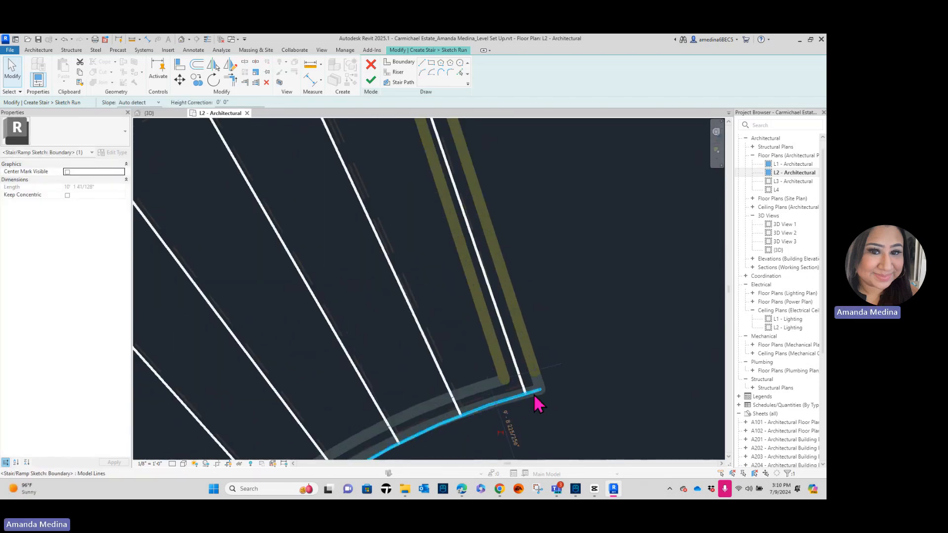
drag(541, 390, 526, 391)
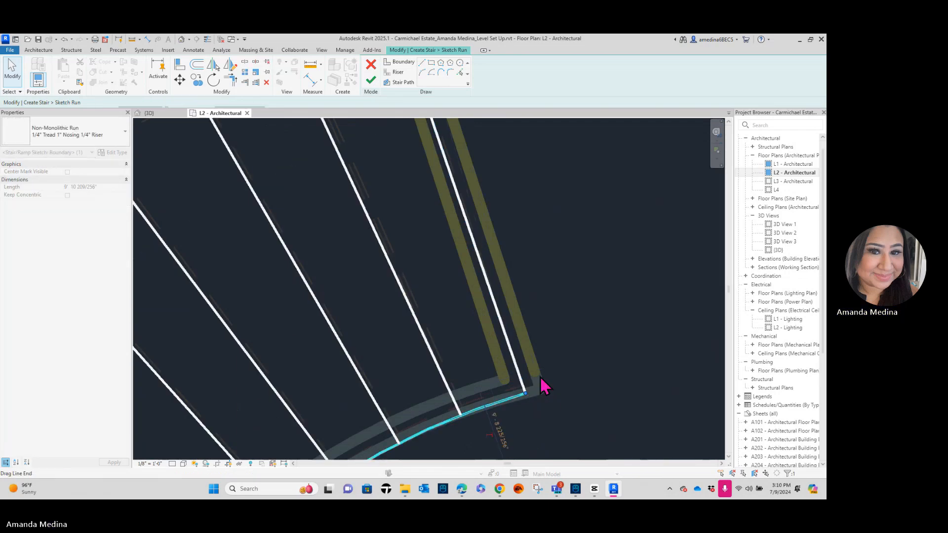
click(573, 333)
Draw a straight stair path from the midpoint of the first riser up the centre of the straight flight.
scroll(597, 371, down, 7)
middle_drag(596, 367, 481, 279)
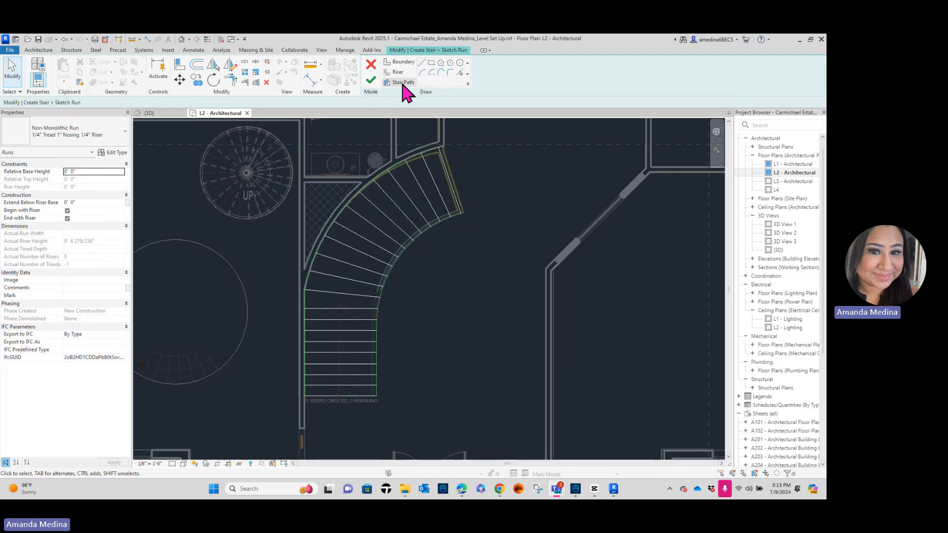
click(403, 83)
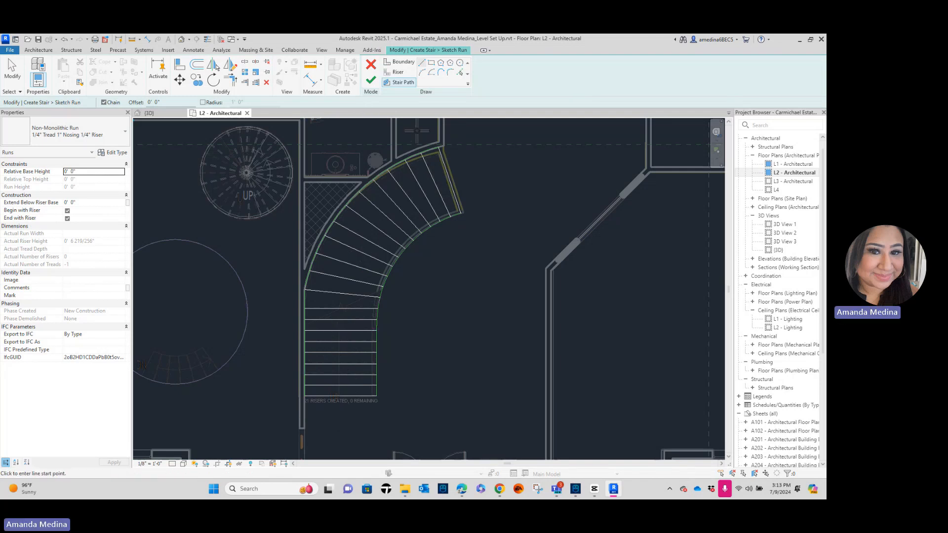
click(403, 82)
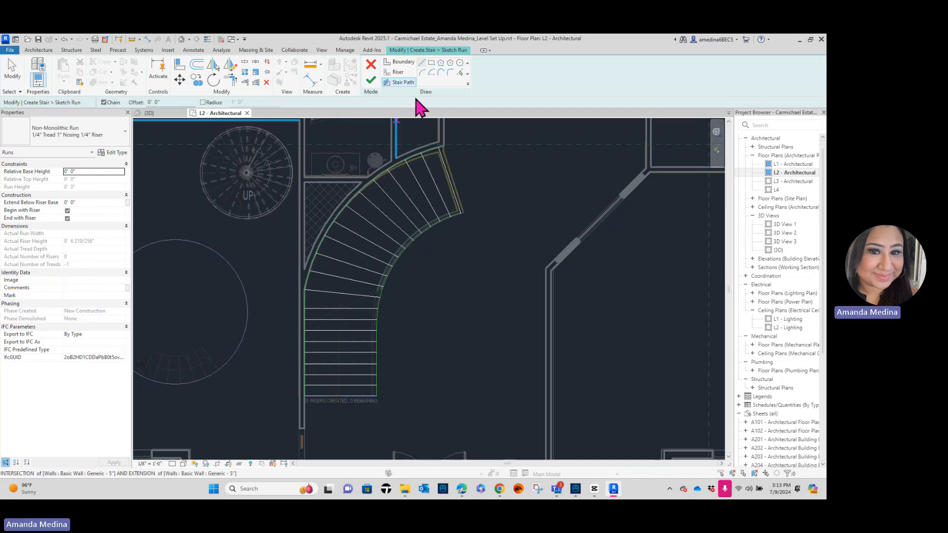
scroll(341, 394, up, 2)
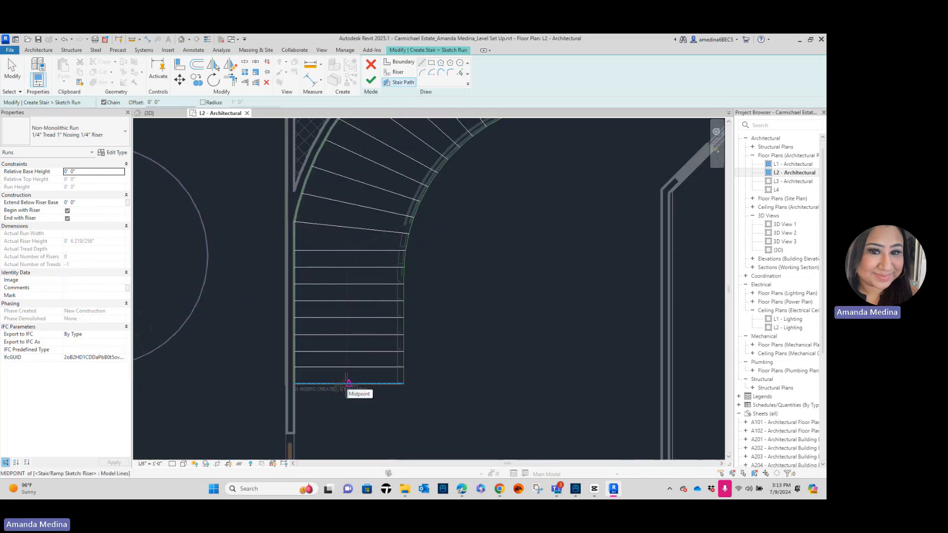
click(348, 384)
middle_drag(349, 268, 306, 423)
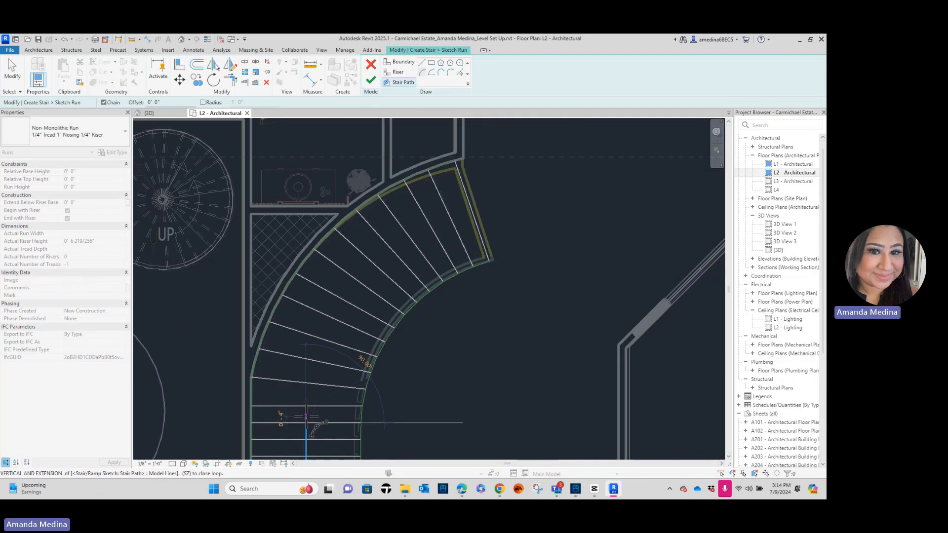
click(307, 423)
Continue the stair path with a tangent arc of about 11' 11" radius to the midpoint of the final riser.
click(422, 72)
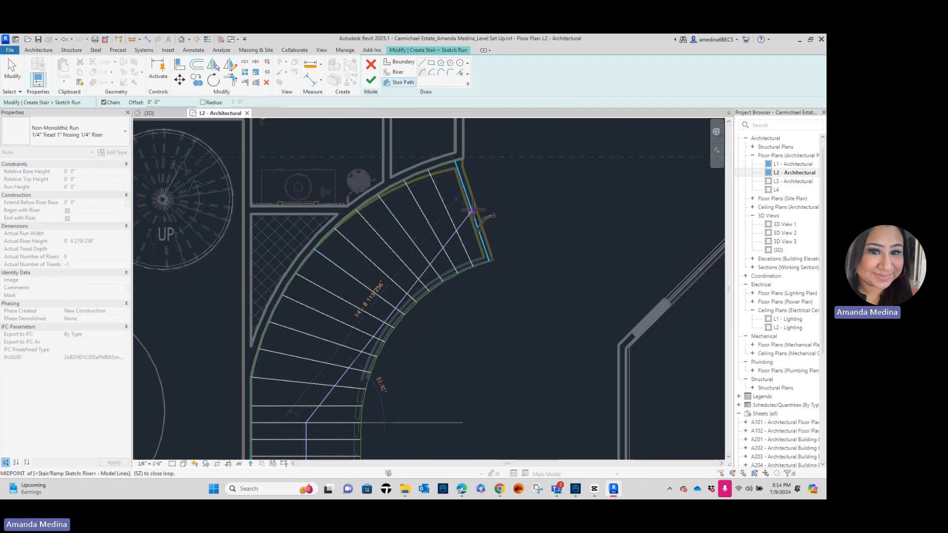
click(472, 211)
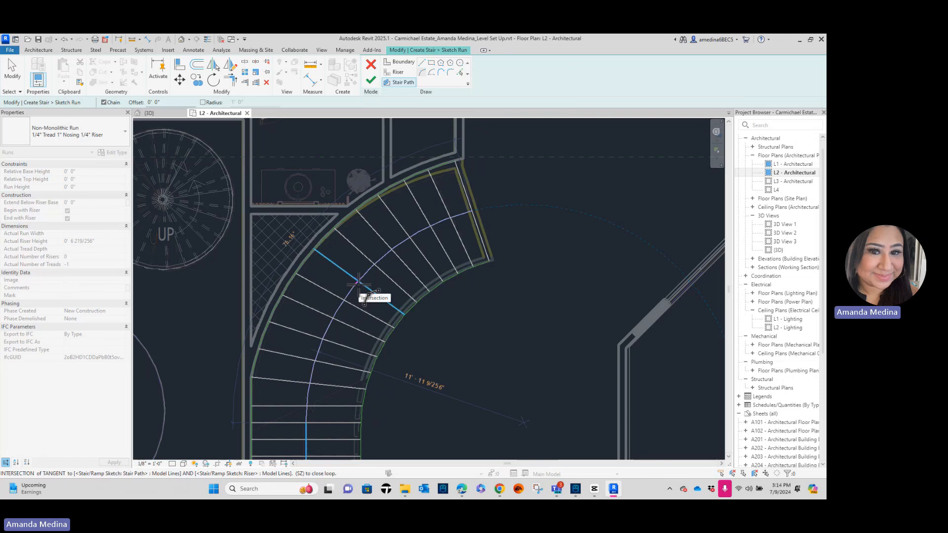
scroll(359, 281, down, 2)
middle_drag(358, 246, 311, 211)
scroll(311, 212, down, 1)
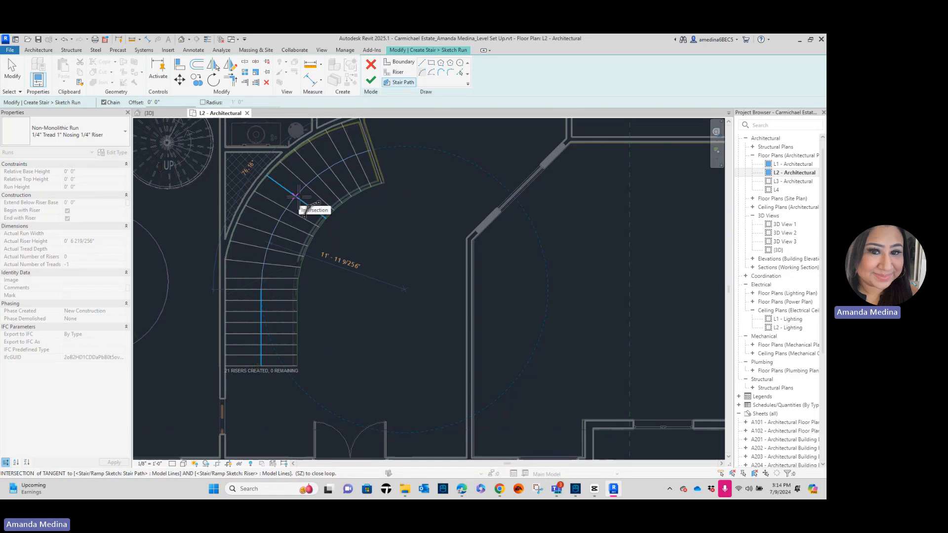
click(295, 197)
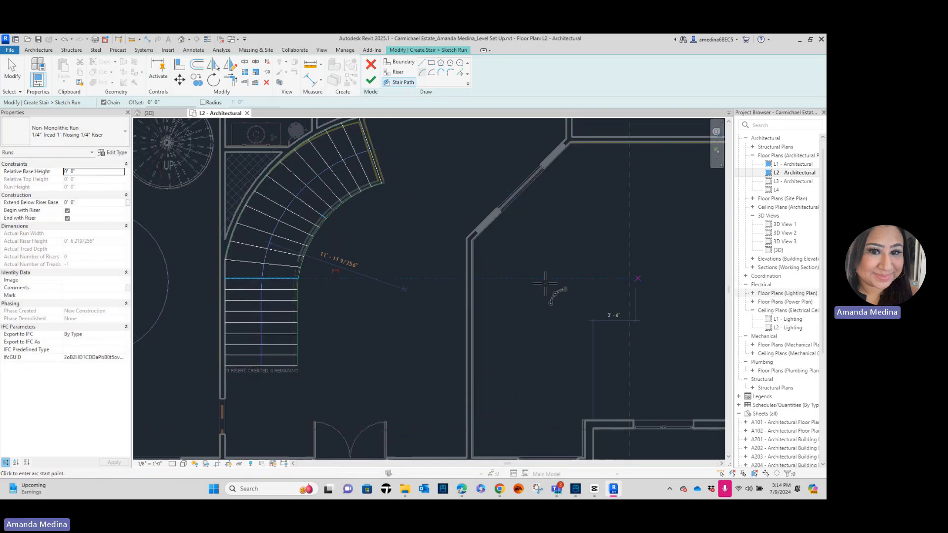
middle_drag(398, 285, 503, 299)
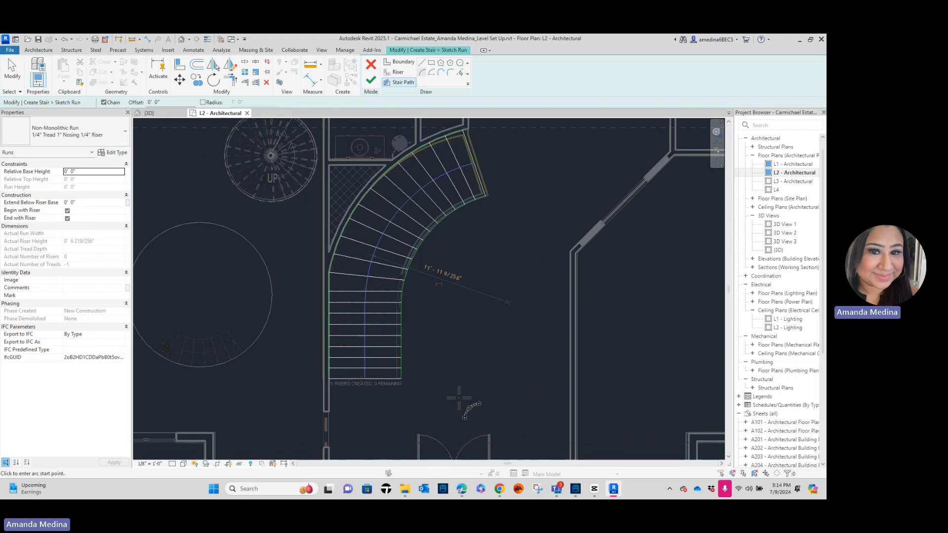
Finish the run sketch and complete the curved stair.
click(371, 82)
click(371, 82)
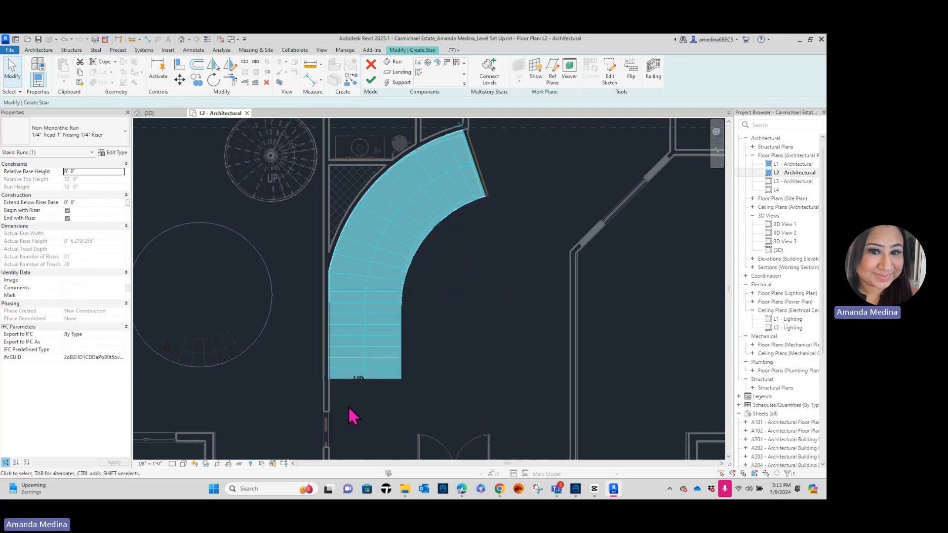
click(371, 82)
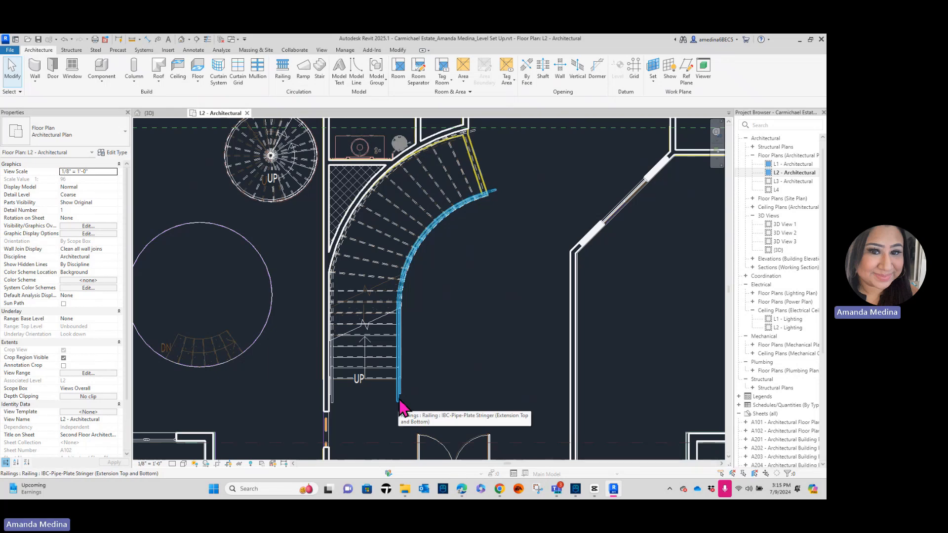
Change the curved stair's inner railing to the Handrail - Rectangular type.
click(399, 407)
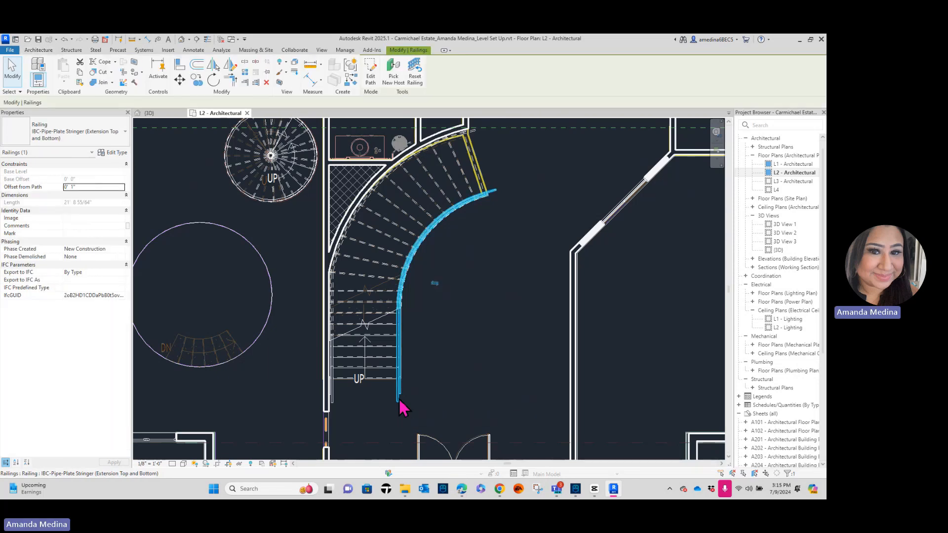
click(75, 134)
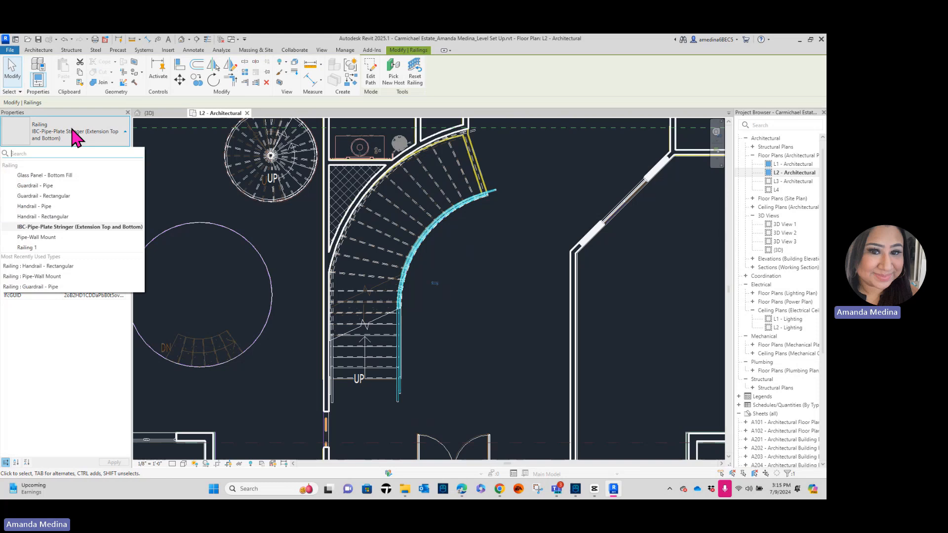
click(75, 221)
click(360, 417)
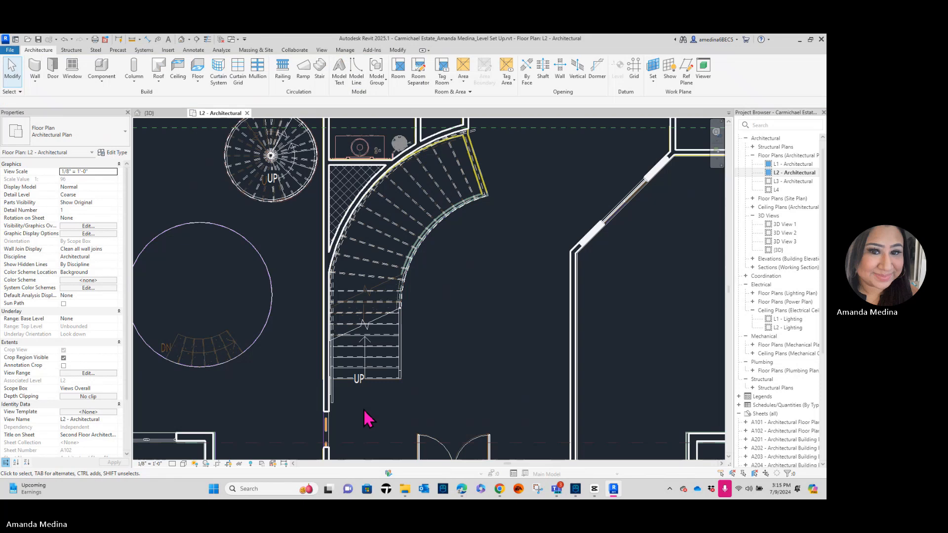
Change the curved stair's outer railing along the wall to the Pipe-Wall Mount type.
click(335, 406)
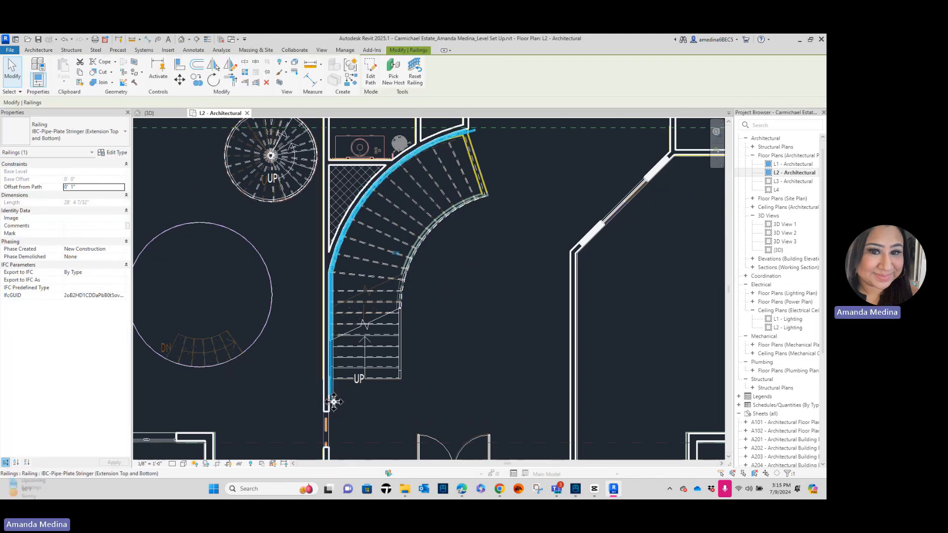
click(78, 141)
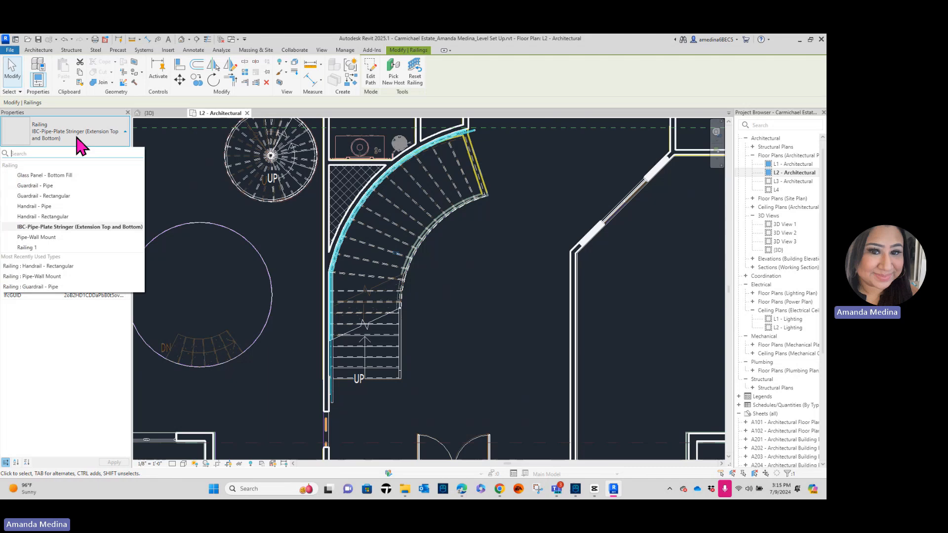
click(89, 241)
click(467, 327)
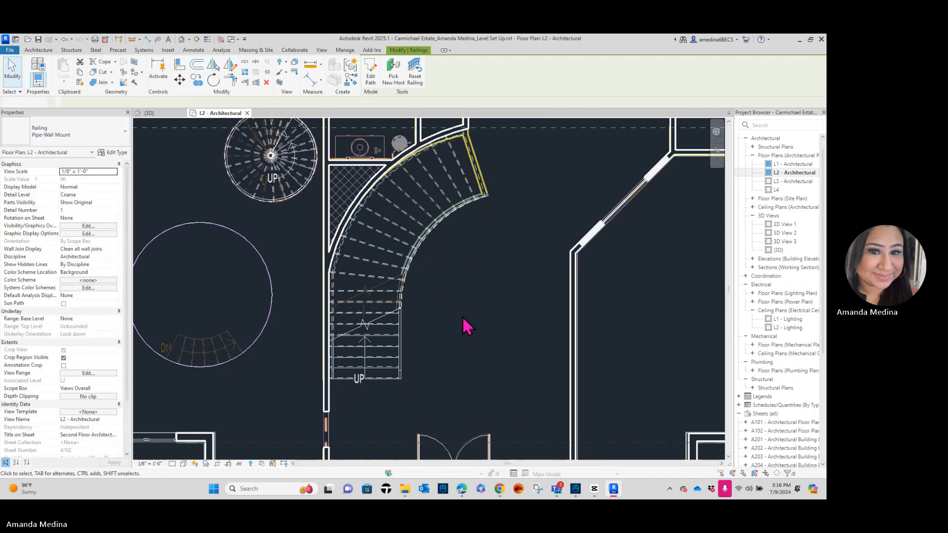
Create a camera perspective view from the front corner of the entry hall looking toward the curved stair.
scroll(517, 351, down, 2)
middle_drag(524, 358, 440, 356)
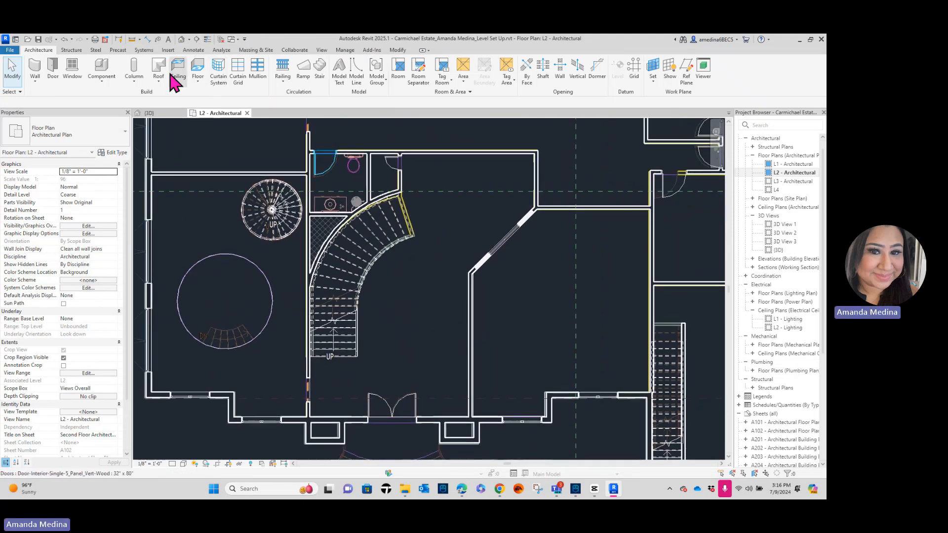
click(190, 40)
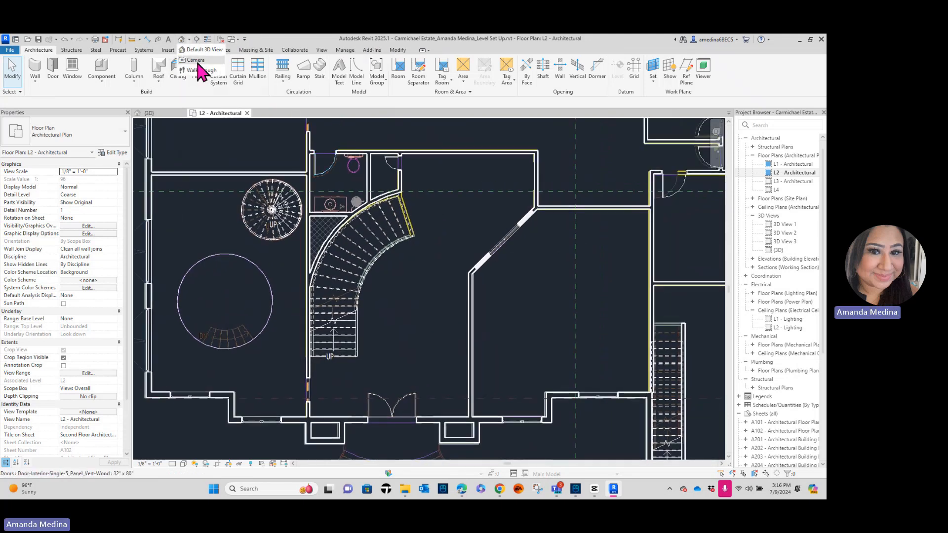
click(197, 58)
click(453, 410)
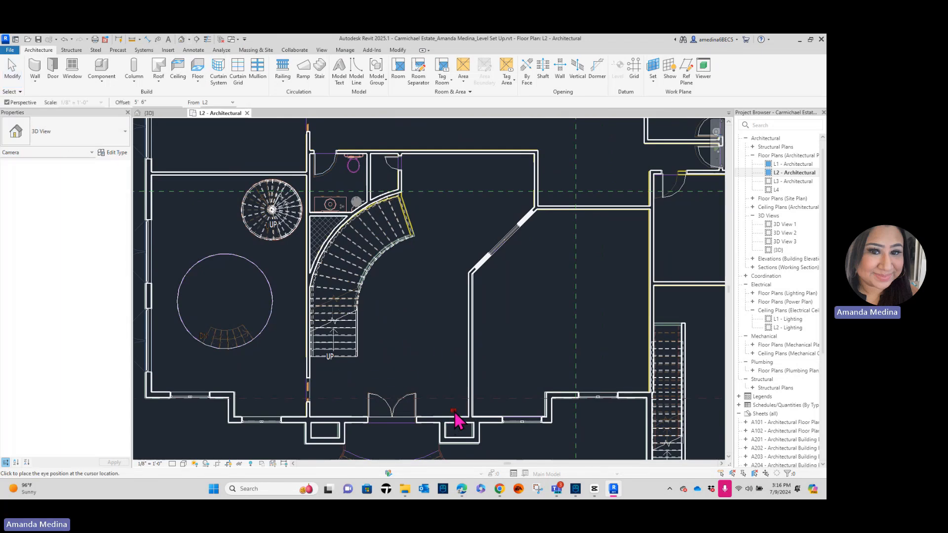
click(366, 317)
click(339, 305)
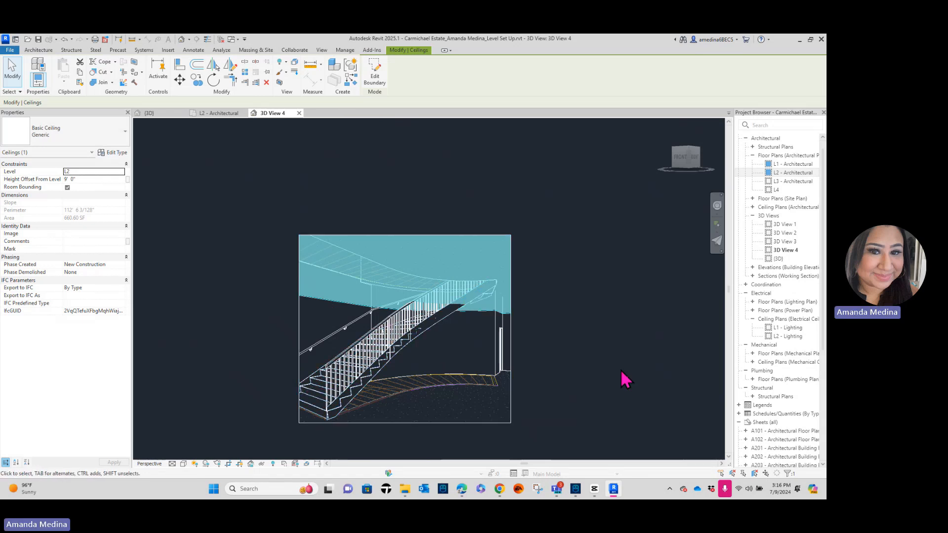
click(619, 352)
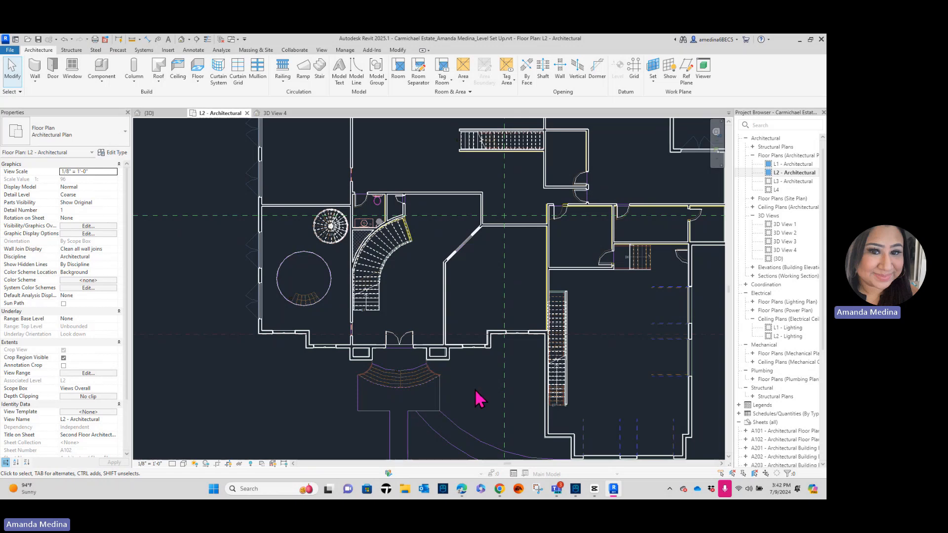
Survey the L2 plan from the rear exterior stair back to the front entry steps.
middle_drag(478, 398, 442, 393)
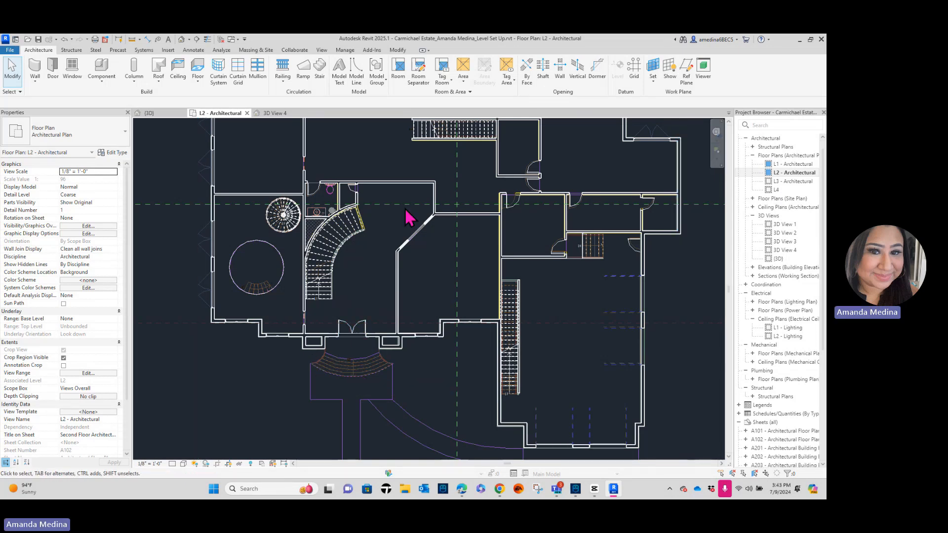
scroll(409, 214, down, 1)
scroll(409, 214, down, 2)
middle_drag(409, 215, 428, 335)
scroll(406, 256, up, 3)
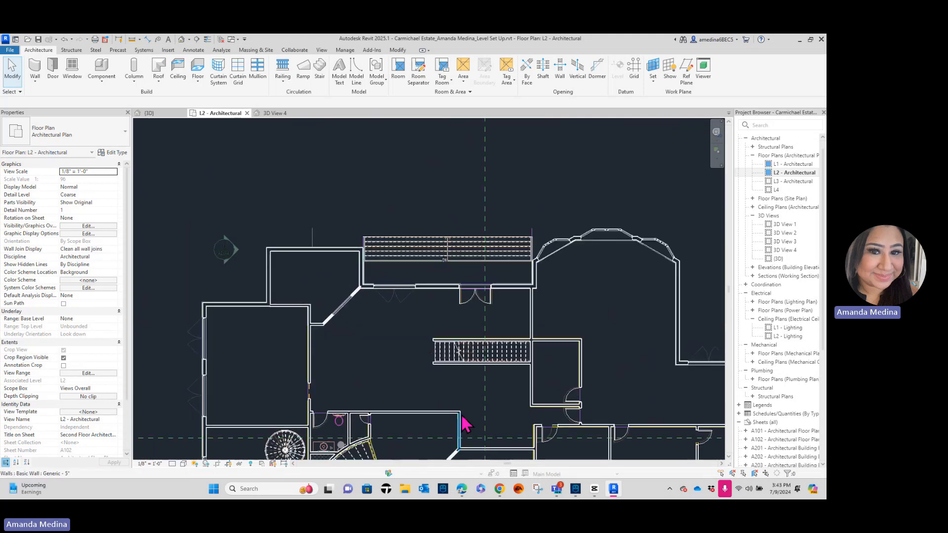
scroll(463, 417, down, 3)
middle_drag(484, 424, 512, 264)
scroll(425, 419, up, 3)
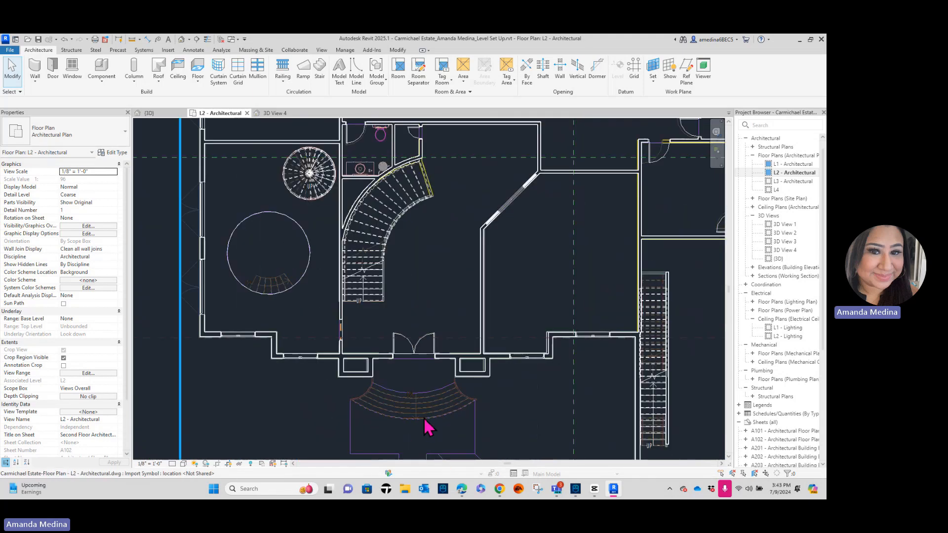
Start a Concrete 4" floor on L2 at the front entry and draw its west boundary line from the top step's end to the wall corner.
middle_drag(427, 427, 415, 395)
scroll(429, 404, up, 3)
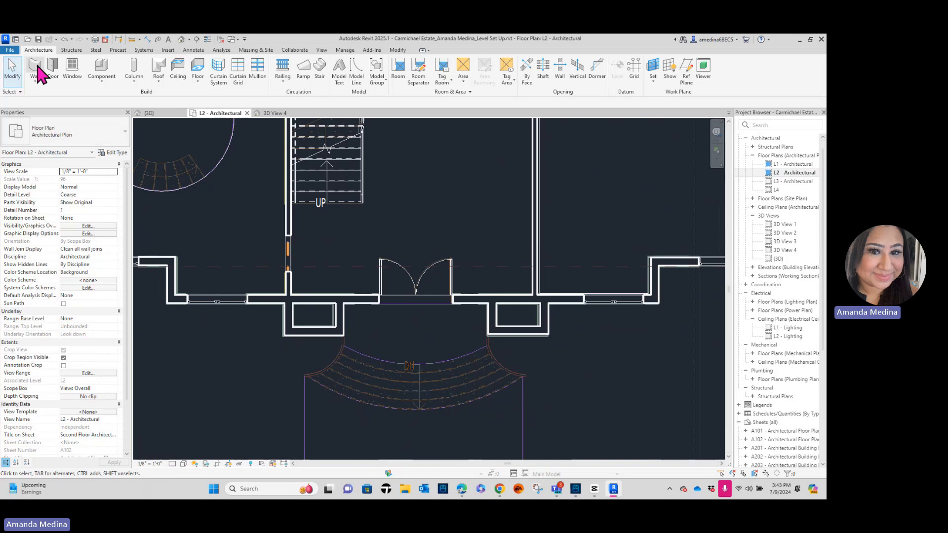
click(198, 69)
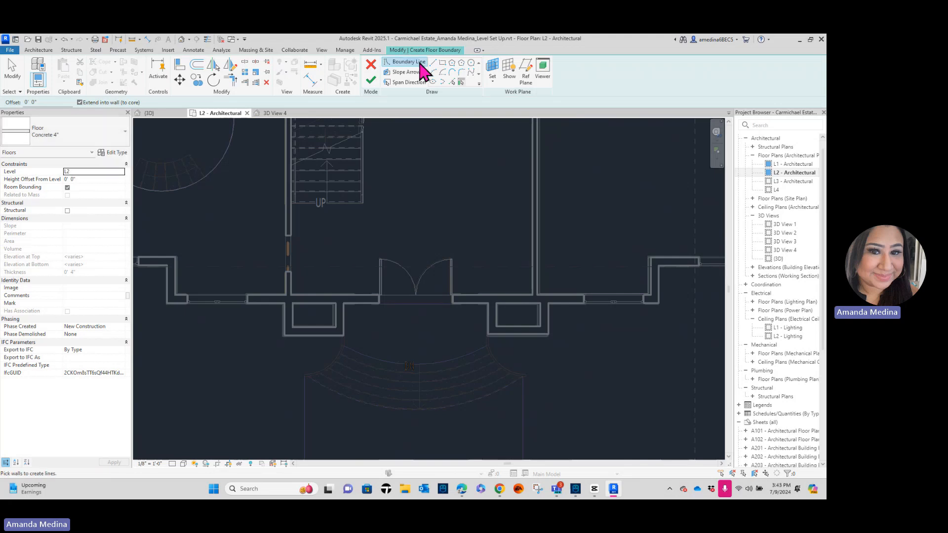
click(434, 64)
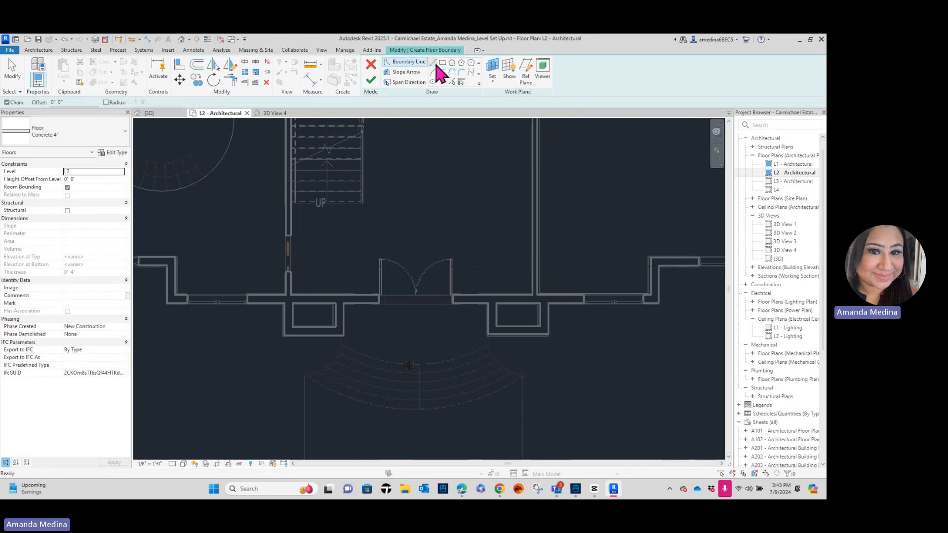
scroll(354, 348, up, 5)
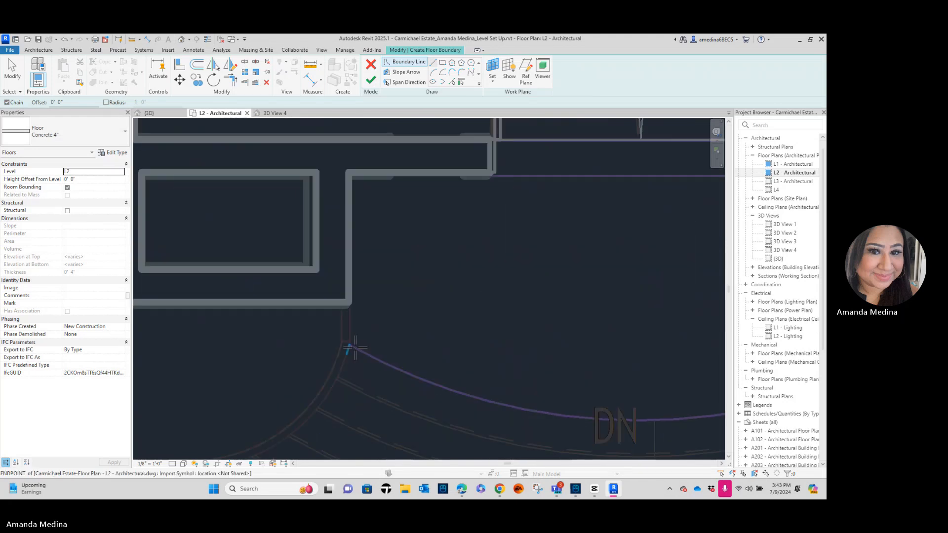
click(349, 345)
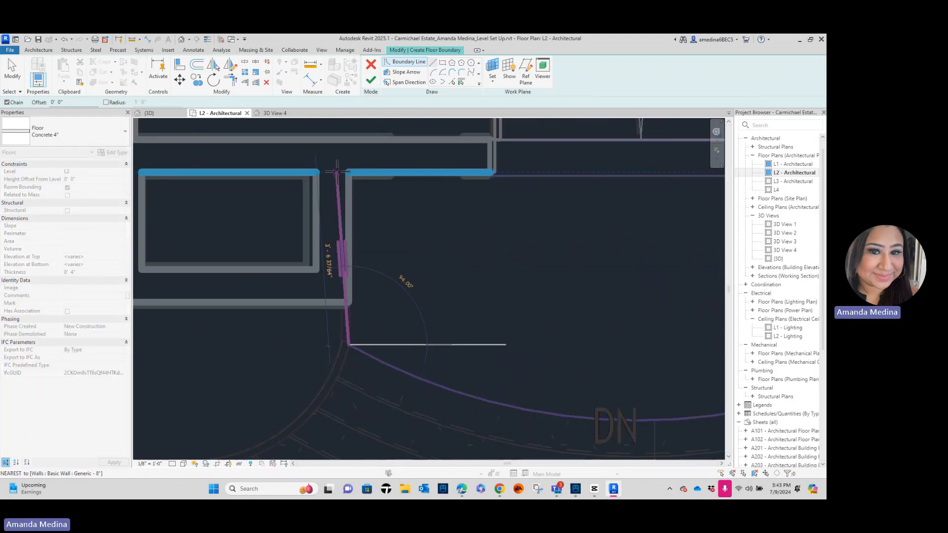
click(349, 174)
Continue the landing boundary straight along the entry wall and down the east side to the other end of the top step.
scroll(553, 206, down, 3)
middle_drag(570, 224, 325, 249)
click(472, 219)
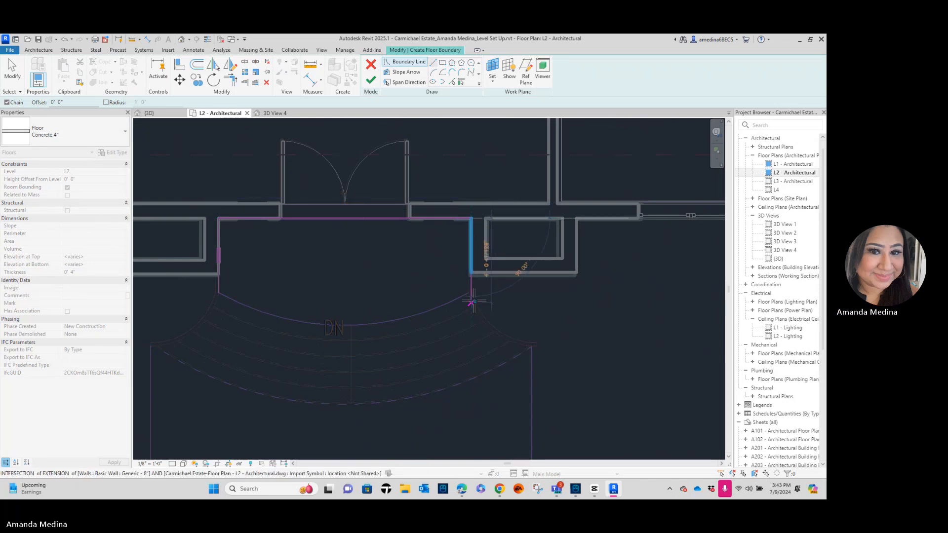
scroll(472, 294, up, 3)
scroll(474, 293, up, 2)
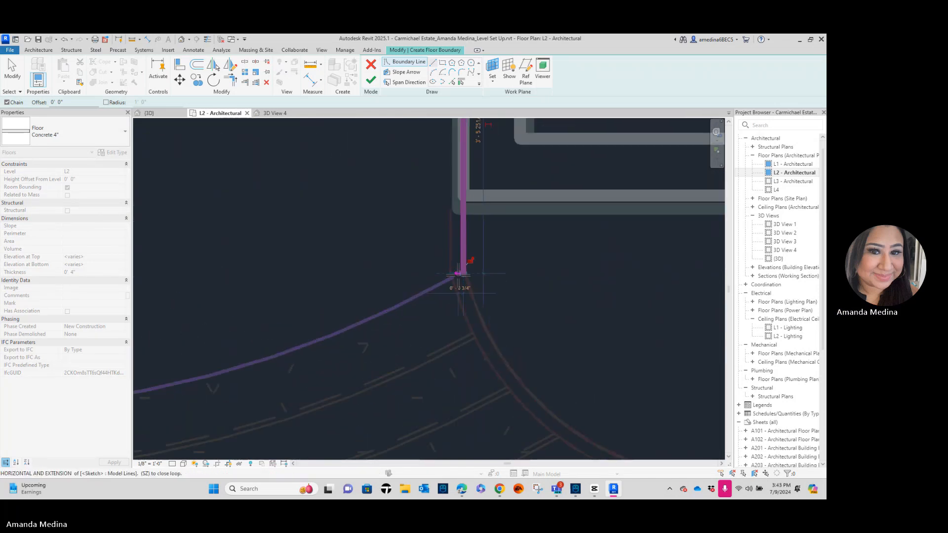
click(464, 271)
scroll(473, 258, down, 1)
scroll(565, 290, down, 4)
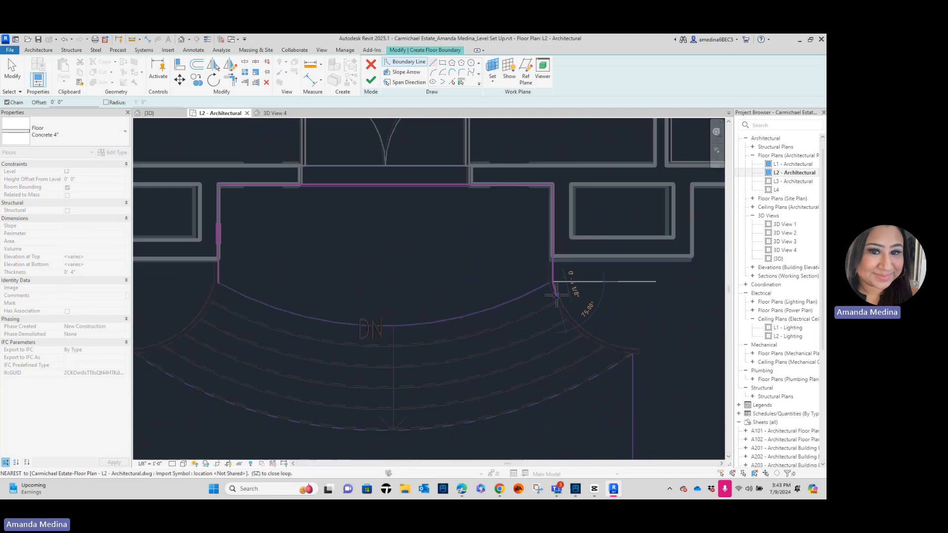
Close the landing boundary with an arc of about 12' 1" radius along the top step and finish the floor.
middle_drag(578, 314, 587, 313)
scroll(572, 296, up, 1)
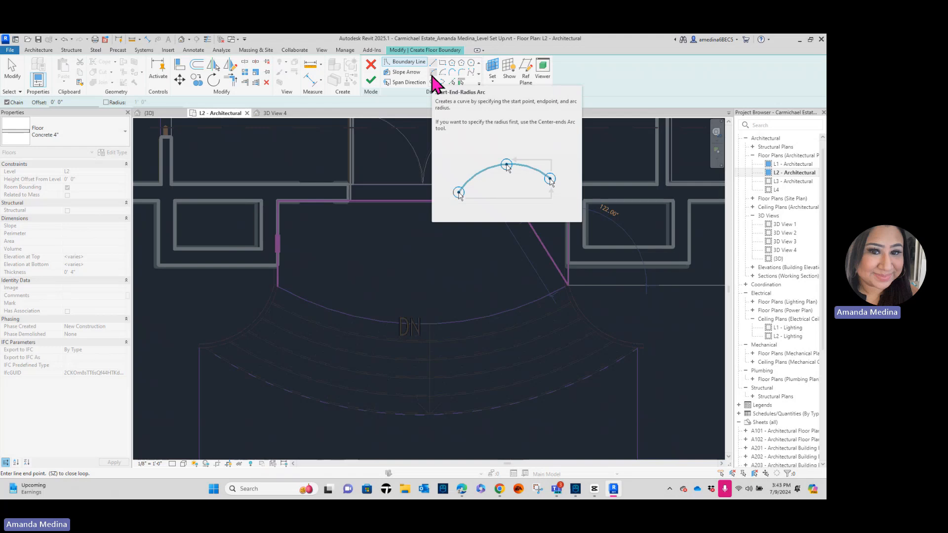
click(277, 285)
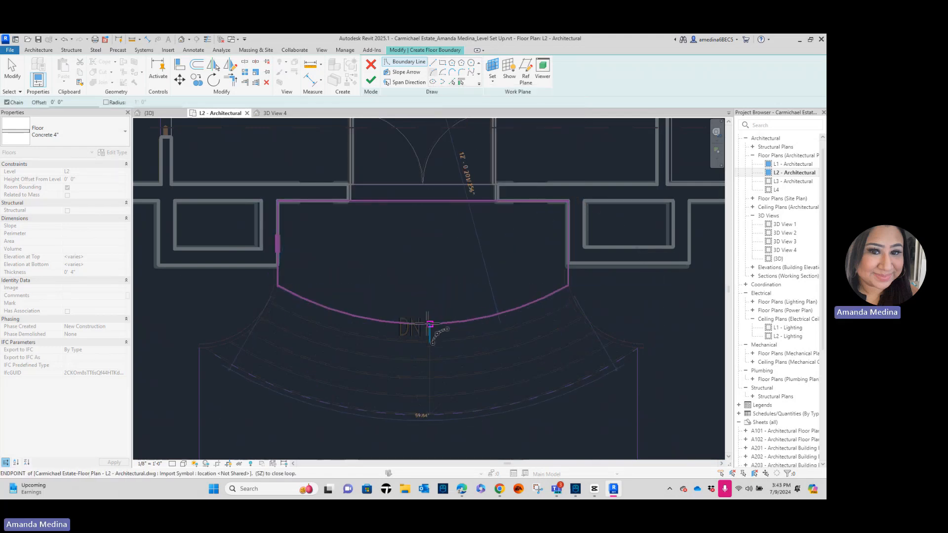
click(430, 324)
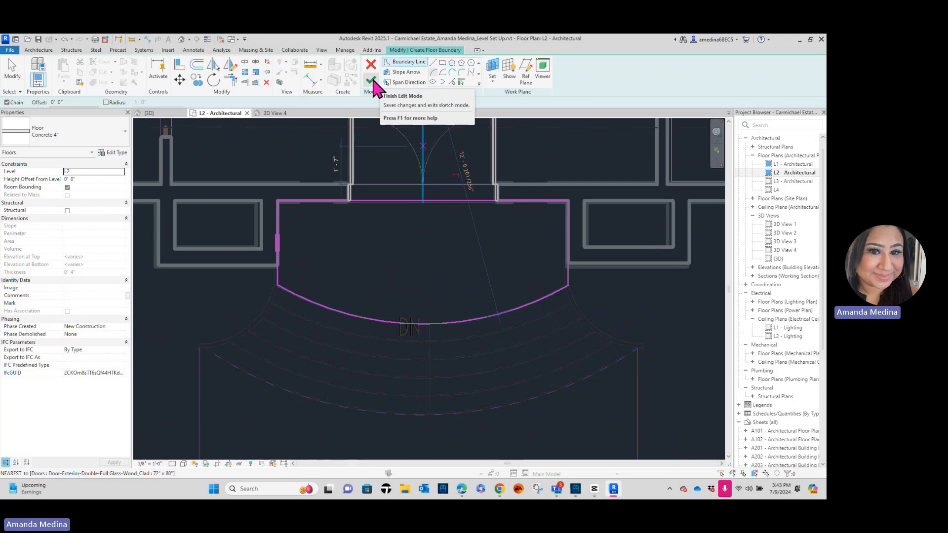
click(371, 89)
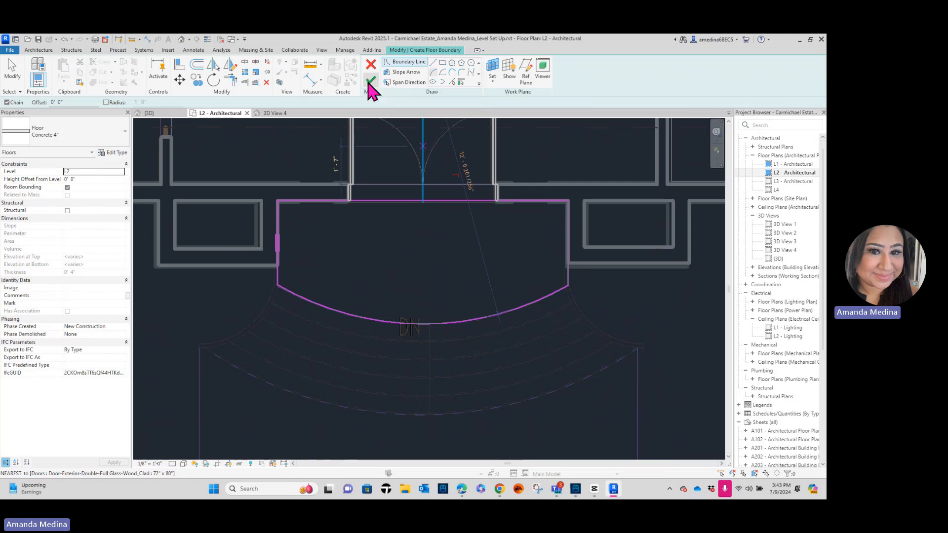
Open the L1 - Architectural floor plan and close all the inactive views.
scroll(455, 292, down, 3)
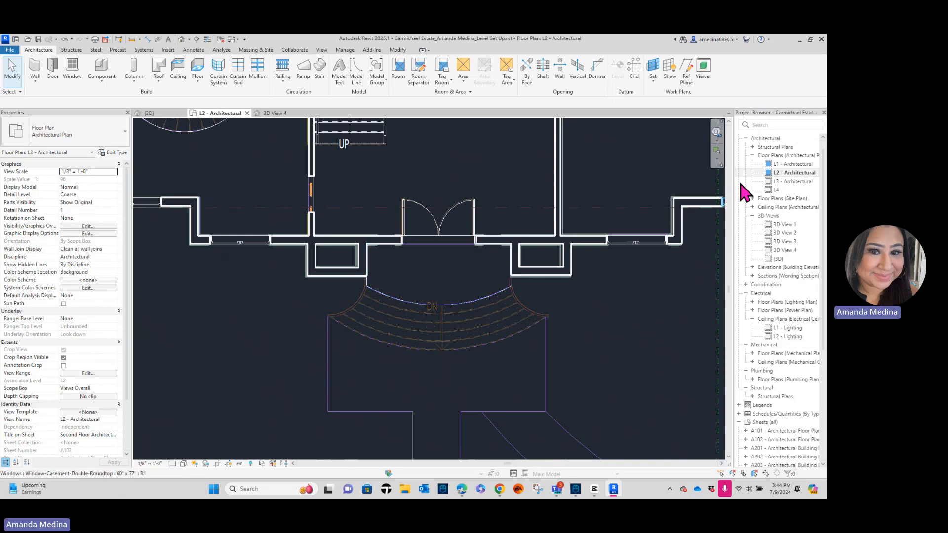
click(782, 167)
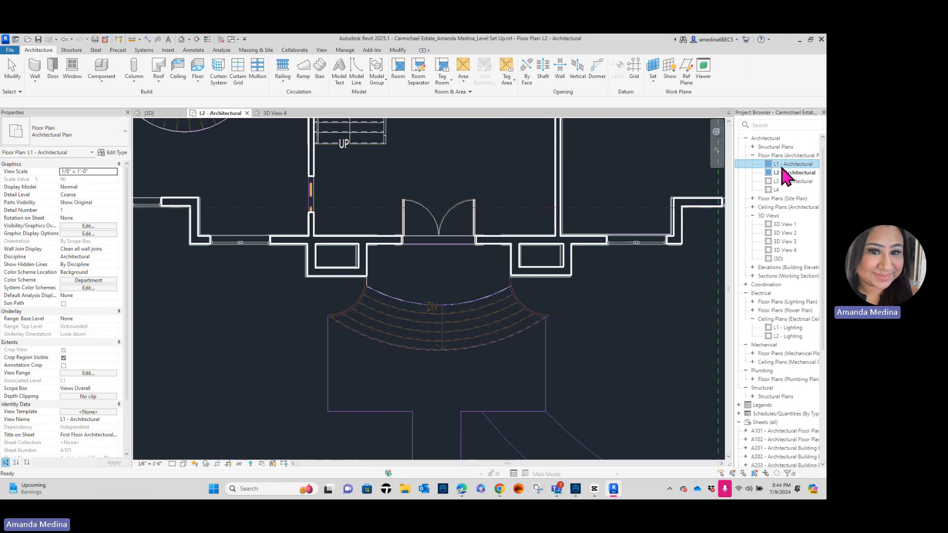
double_click(783, 166)
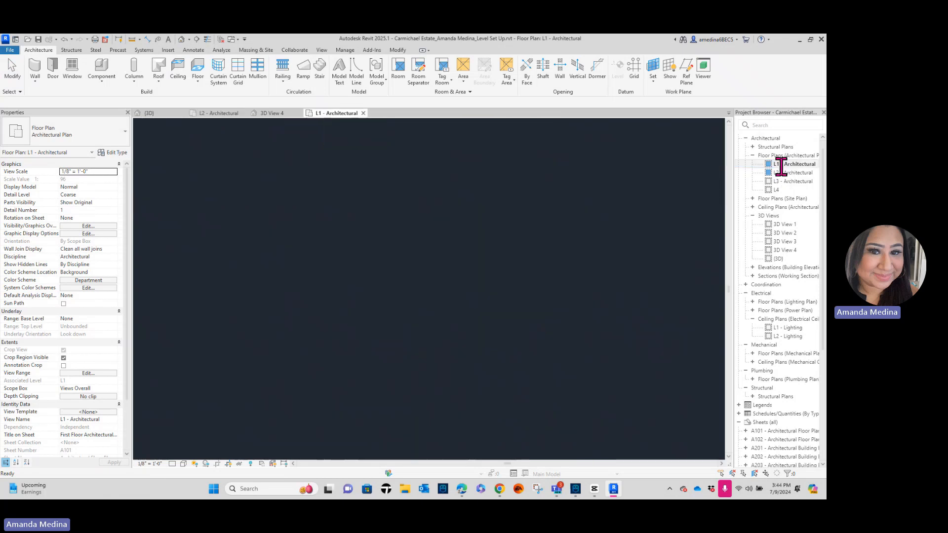
click(221, 39)
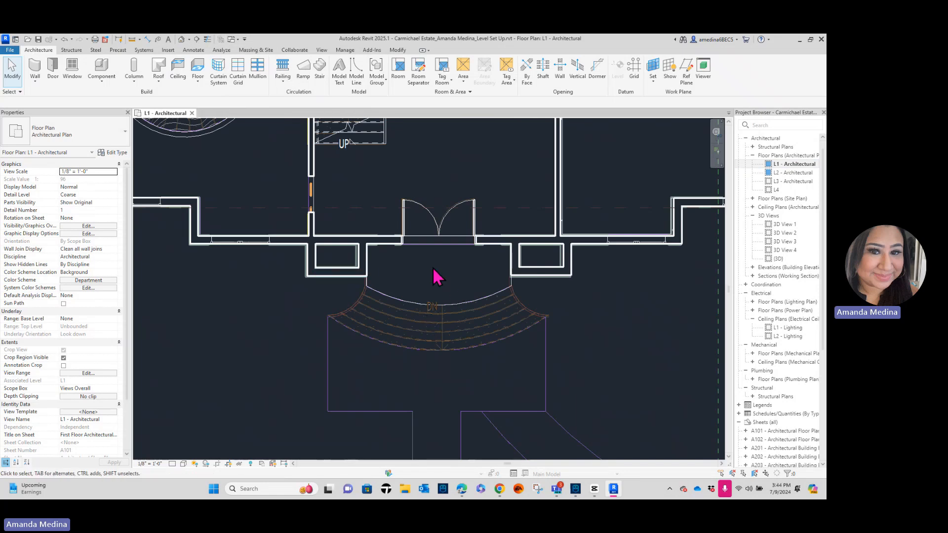
Start a Stair-Metal-Plate Stringer stair from L1 to L2 for the front entry steps using a custom sketched run.
scroll(439, 278, down, 2)
middle_drag(349, 349, 317, 365)
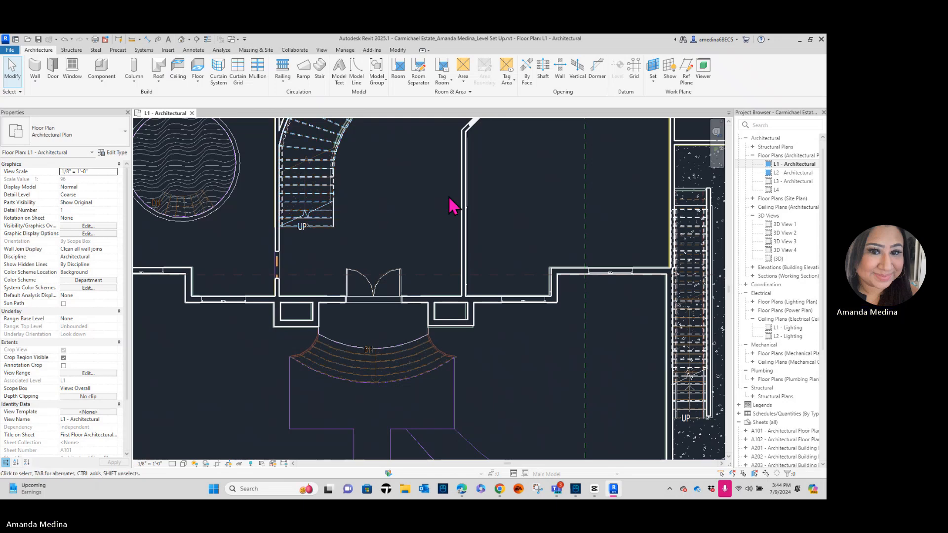
middle_drag(420, 215, 423, 247)
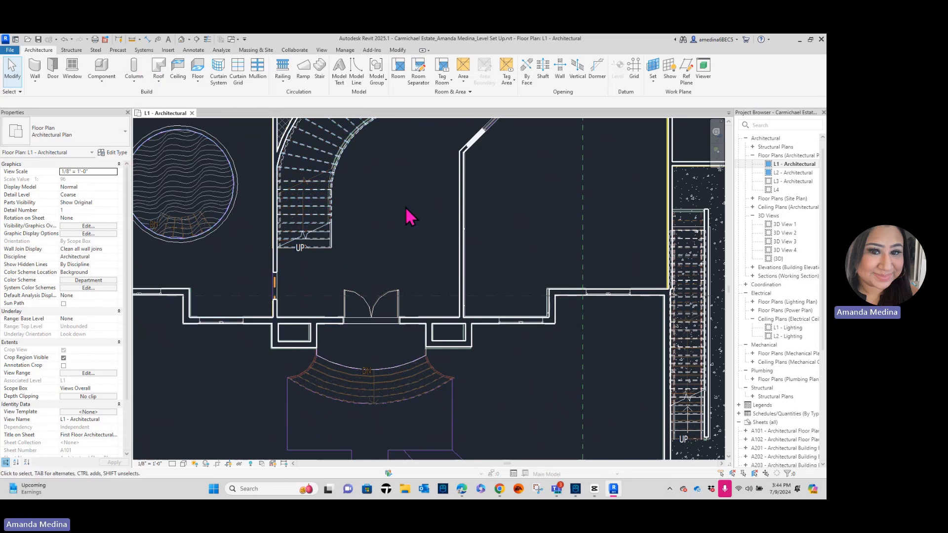
click(323, 74)
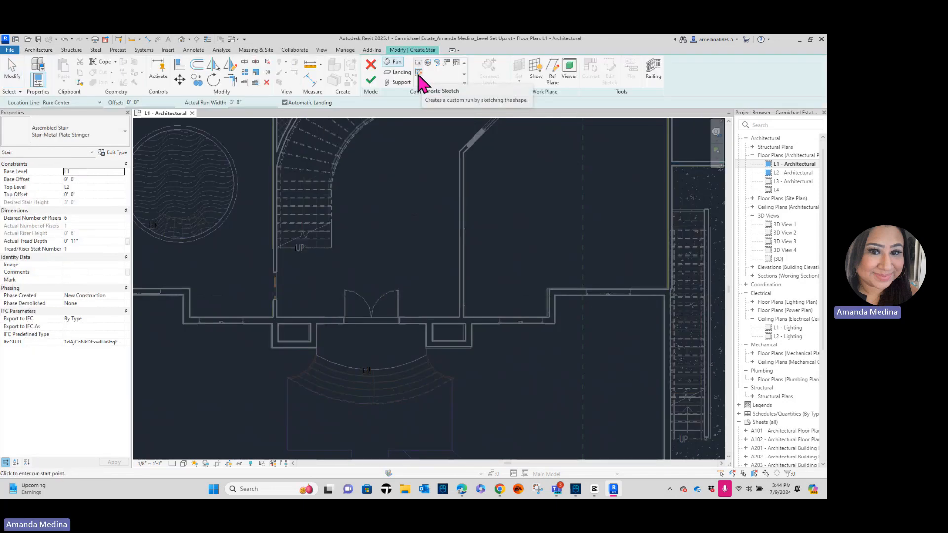
click(418, 82)
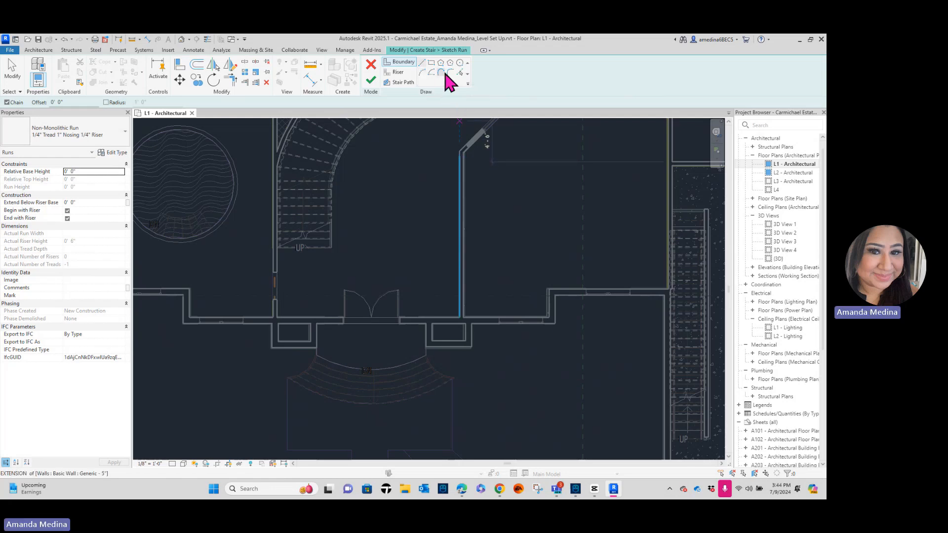
Sketch the run's east boundary as an arc spanning about 3' 11" from the landing corner to the outer end of the bottom step.
click(404, 65)
click(460, 73)
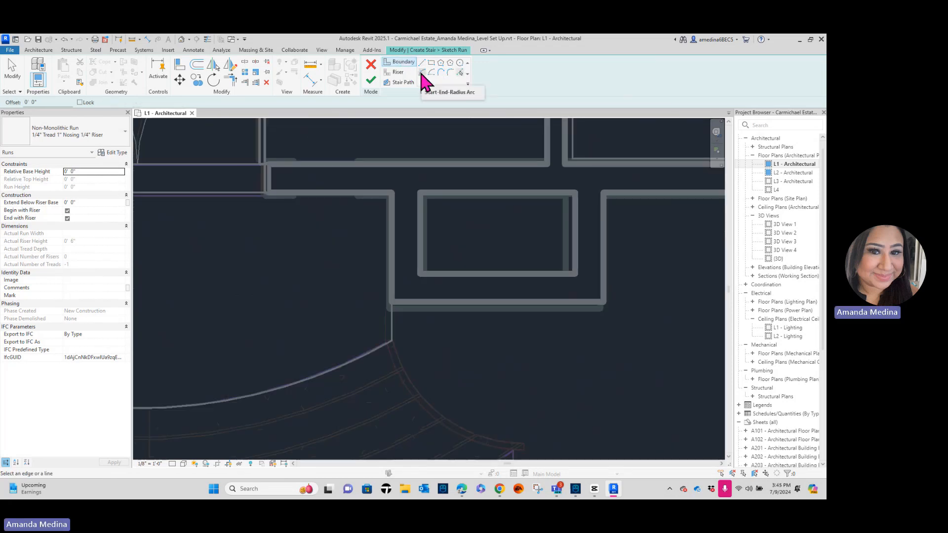
click(421, 73)
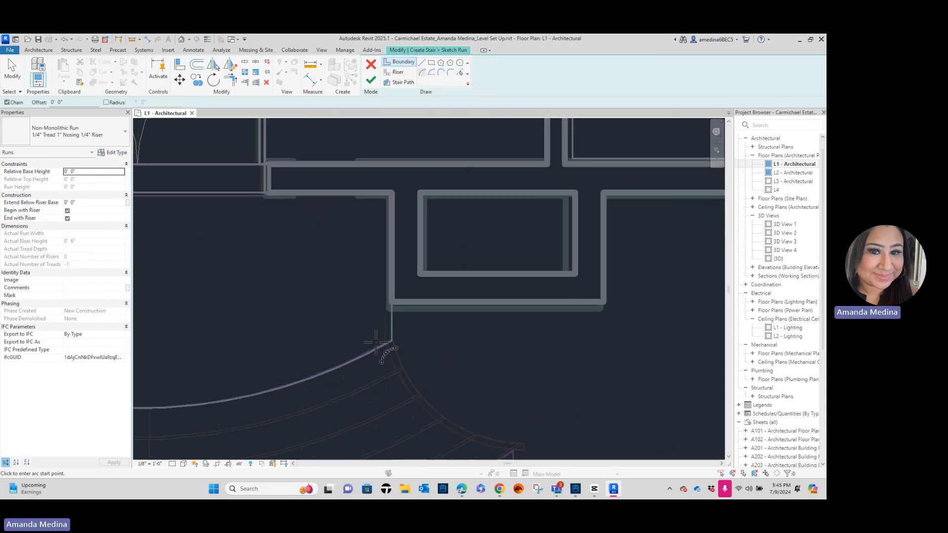
click(392, 340)
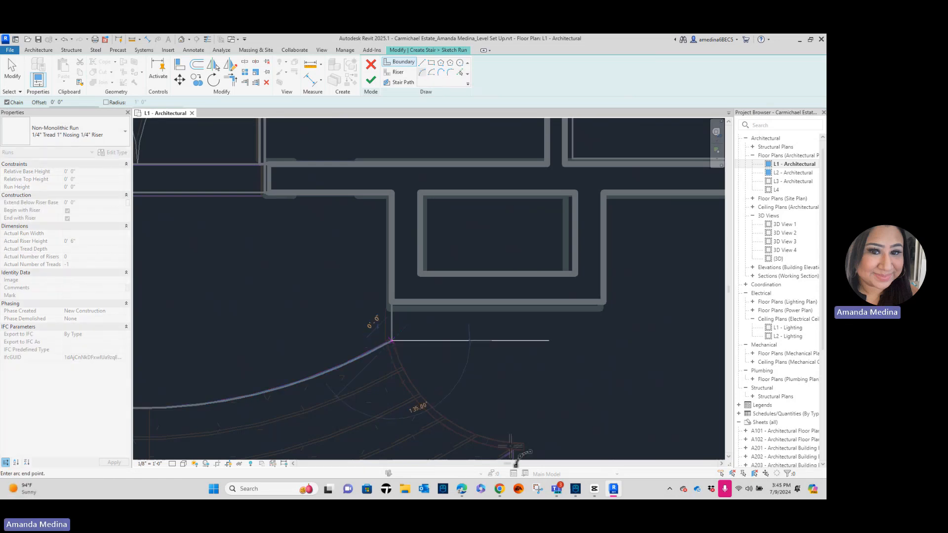
scroll(494, 421, up, 4)
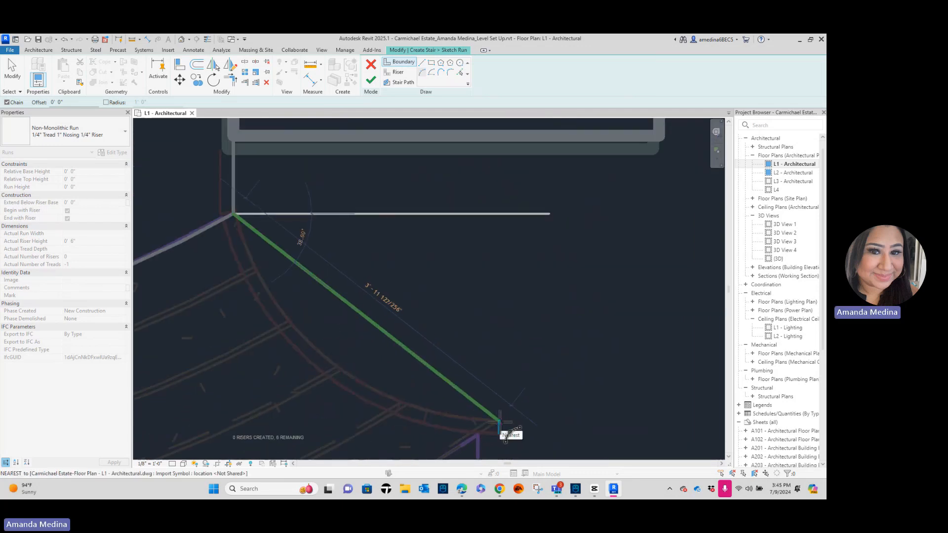
click(499, 421)
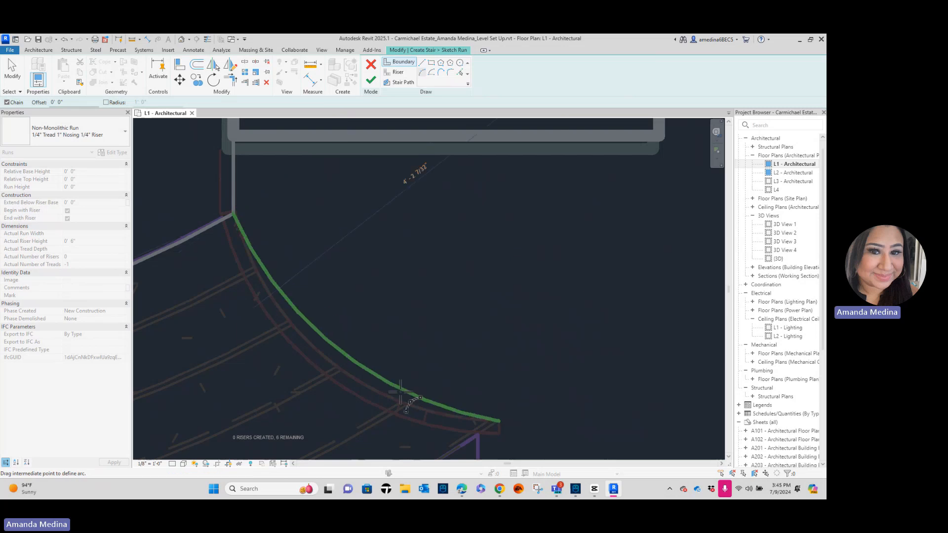
click(322, 348)
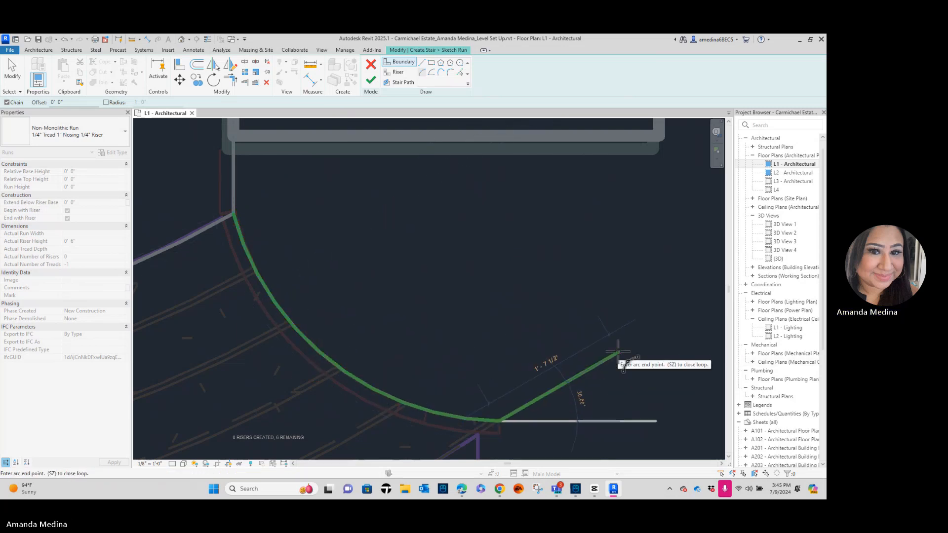
key(Escape)
key(Escape)
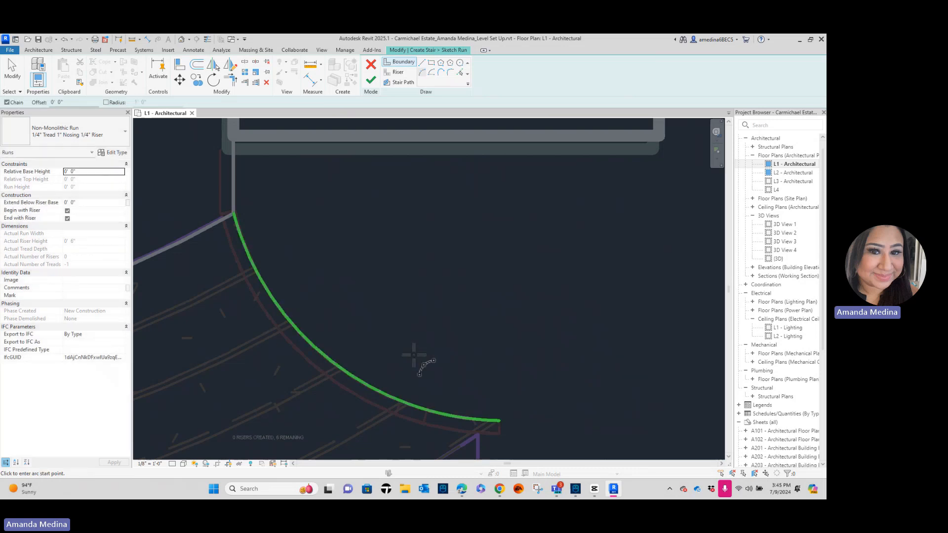
Sketch the run's west boundary as an arc spanning about 4' 1" from the landing's west corner to the bottom step's outer end.
scroll(416, 349, down, 3)
middle_drag(416, 356, 687, 348)
scroll(232, 287, up, 5)
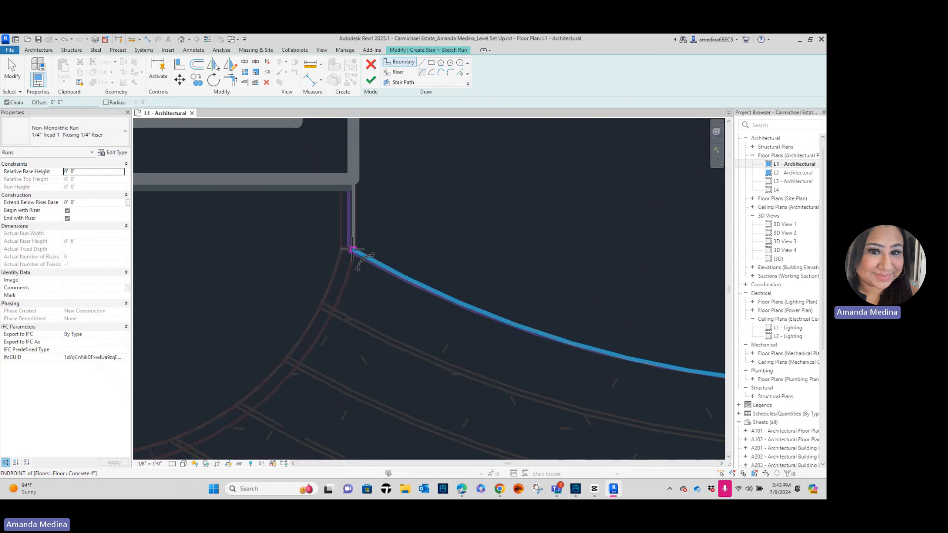
click(352, 250)
scroll(290, 375, down, 2)
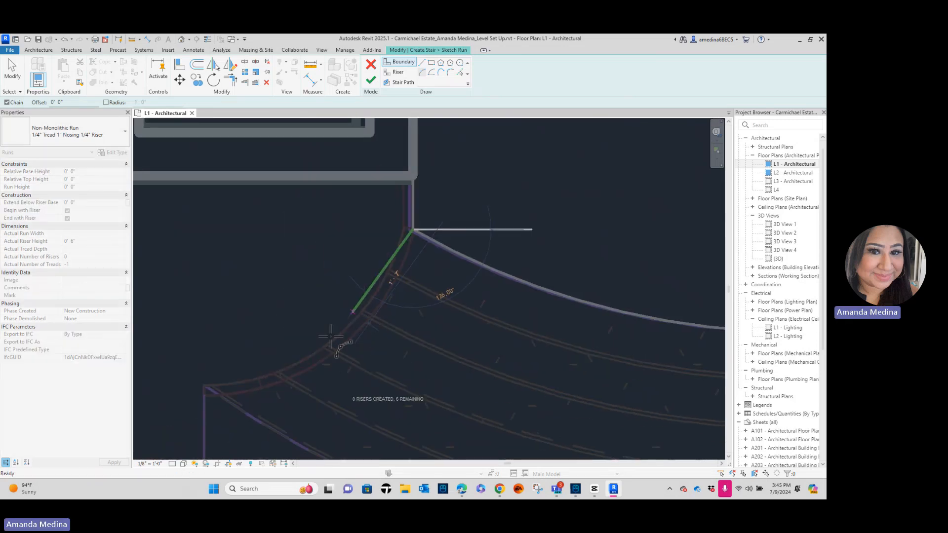
scroll(199, 390, up, 3)
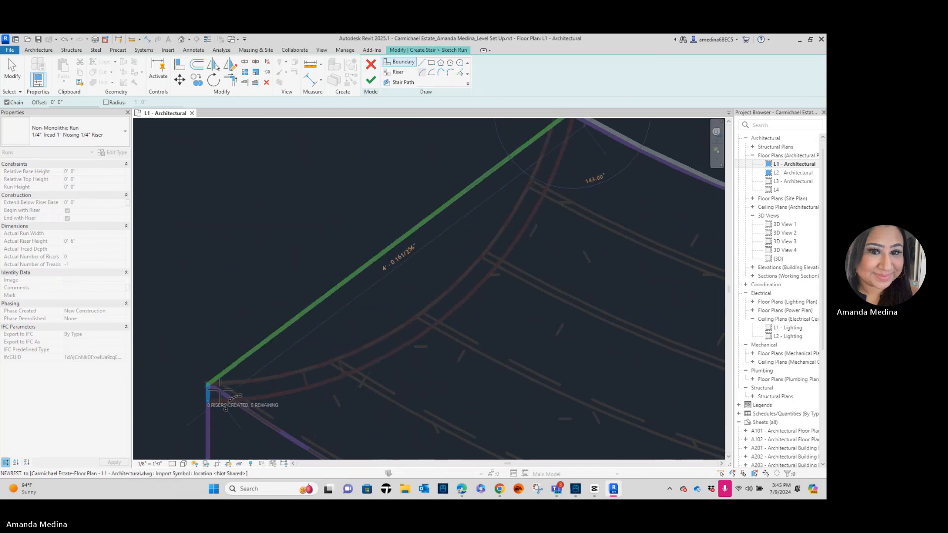
click(208, 383)
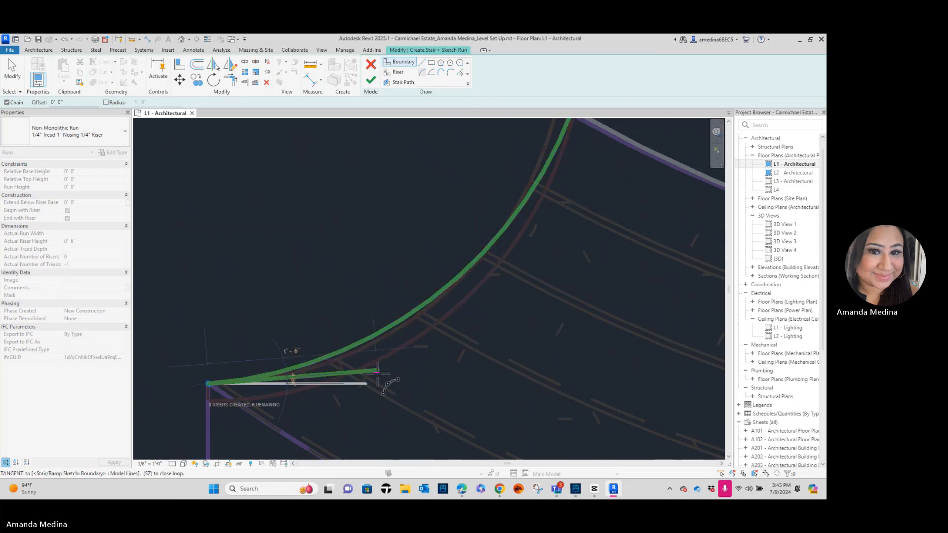
click(354, 347)
Sketch the bottom riser as an arc of about 15' 8" radius between the outer ends of the two boundaries, following the plan.
scroll(498, 308, down, 2)
scroll(496, 309, down, 3)
middle_drag(511, 324, 339, 288)
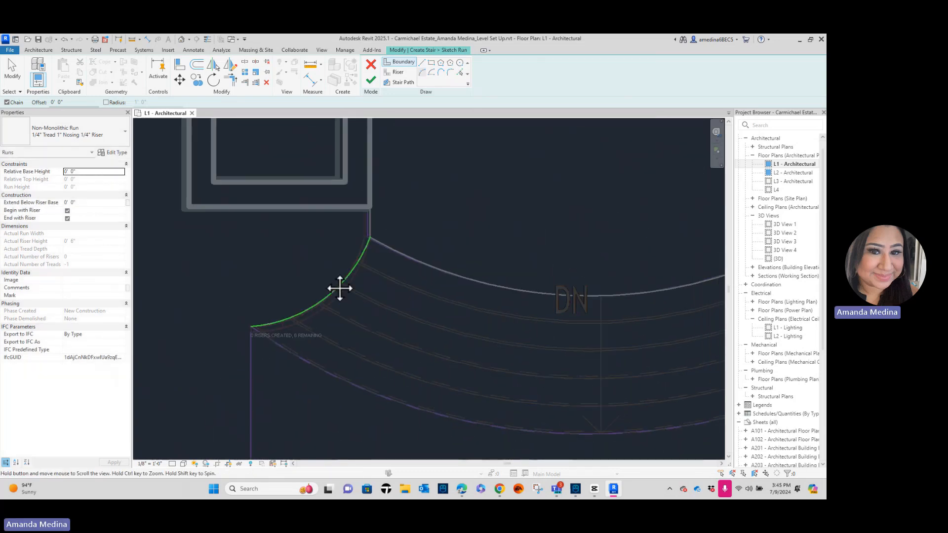
scroll(336, 286, down, 3)
middle_drag(427, 311, 361, 301)
scroll(361, 301, up, 1)
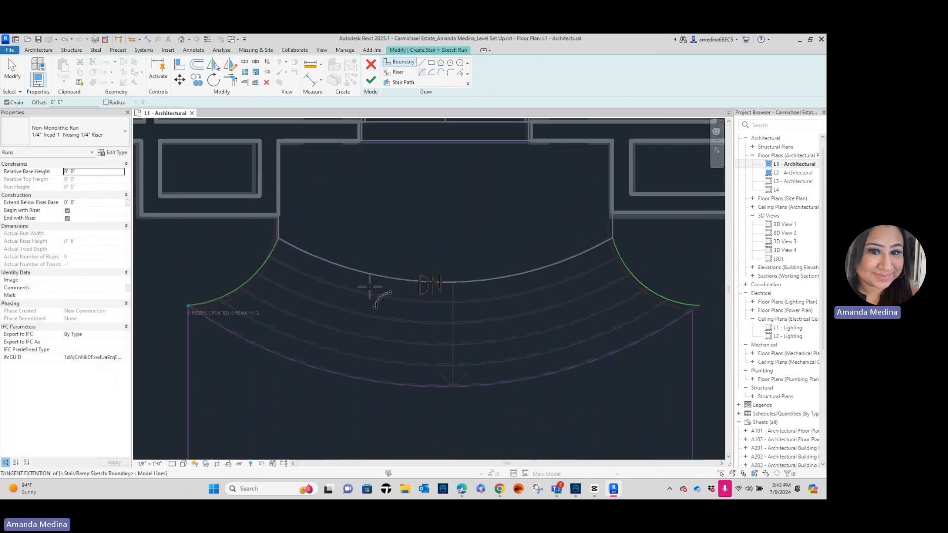
click(397, 73)
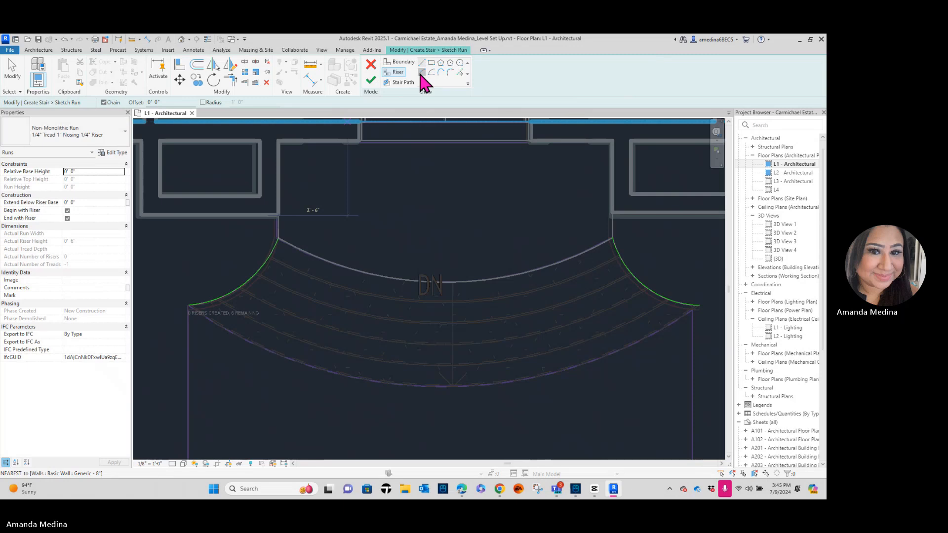
click(421, 73)
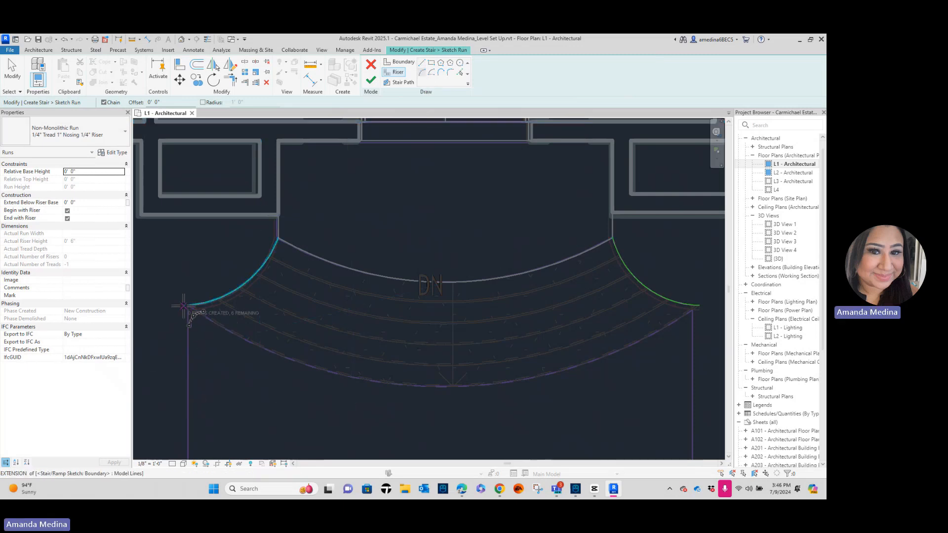
click(188, 305)
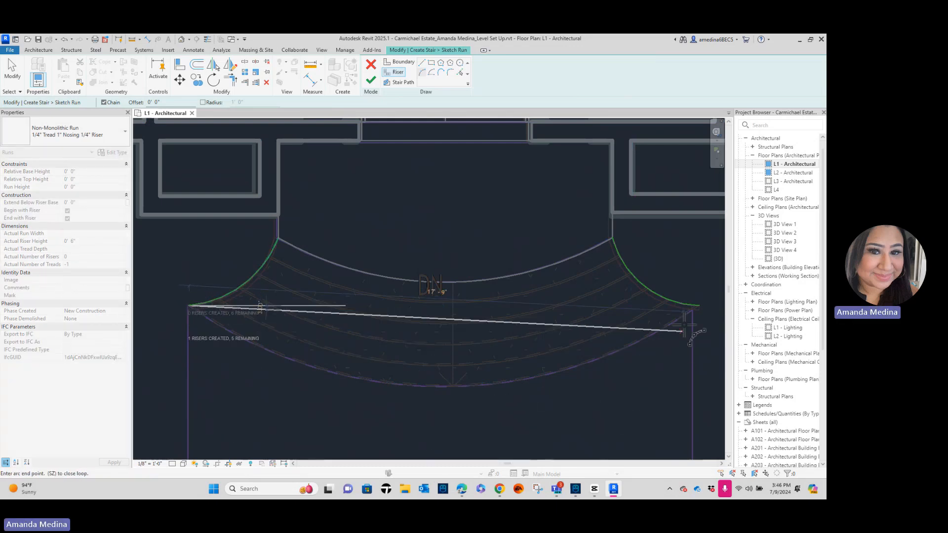
click(695, 306)
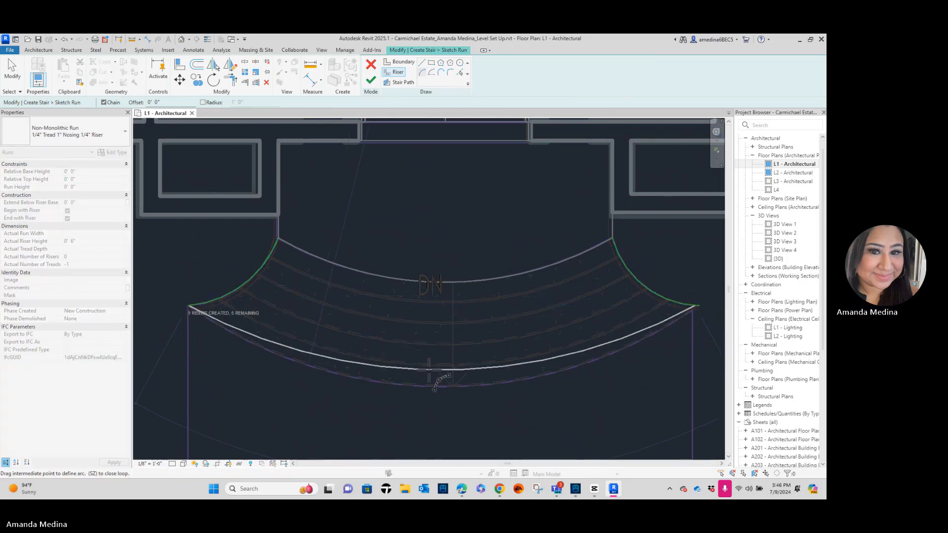
click(444, 384)
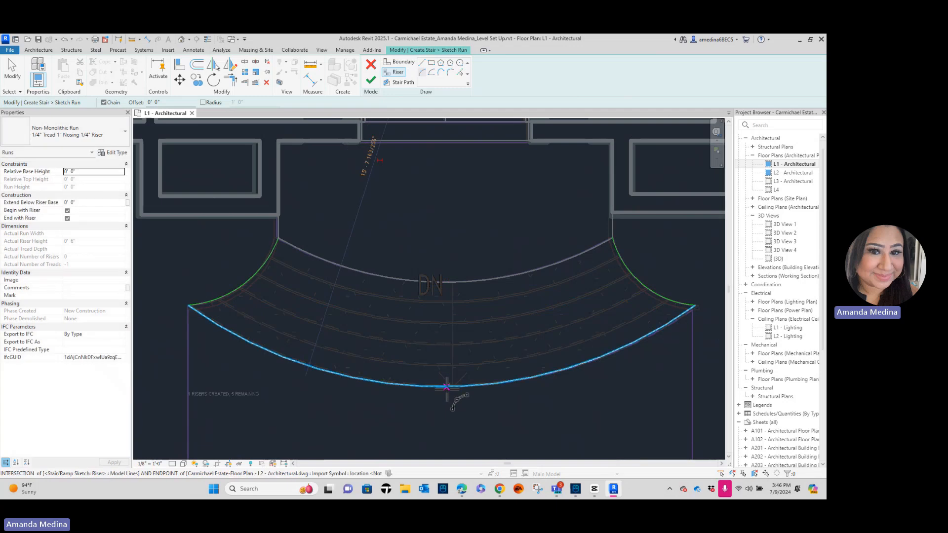
Sketch the second and third riser arcs between the boundaries along the plan lines, with radii of about 14' 11" and 14' 7".
click(216, 299)
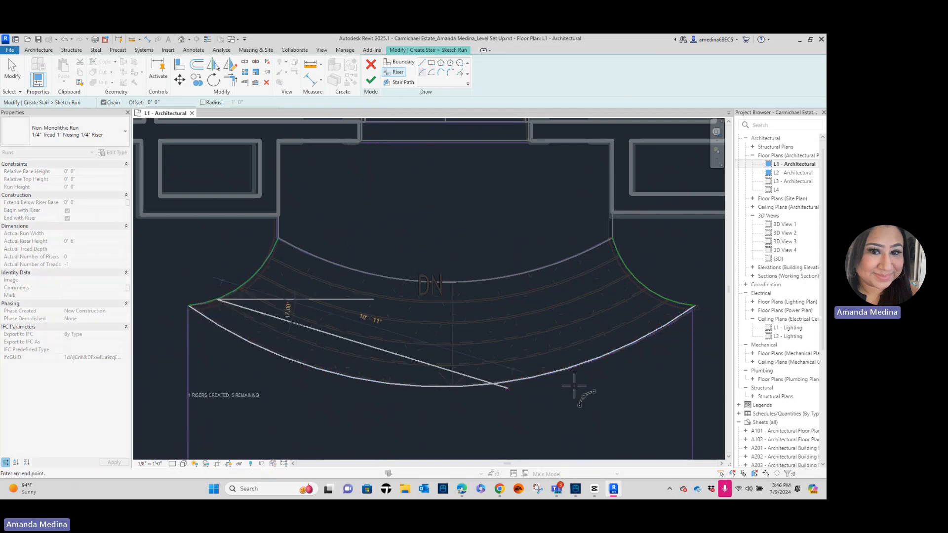
click(668, 299)
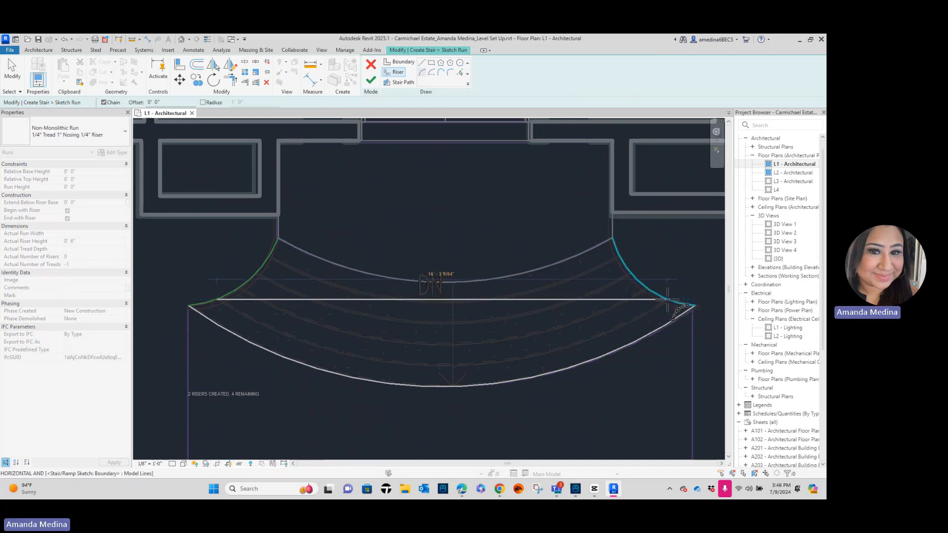
click(433, 366)
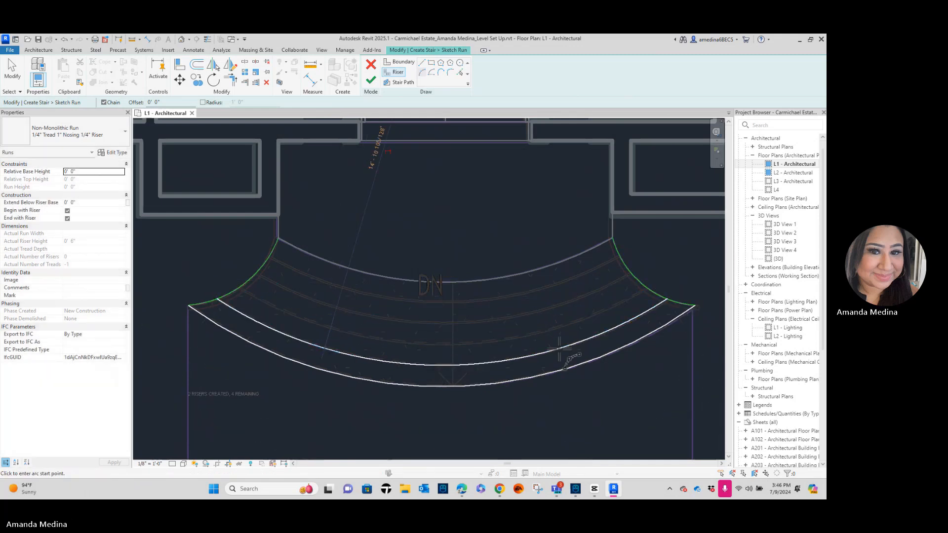
click(238, 287)
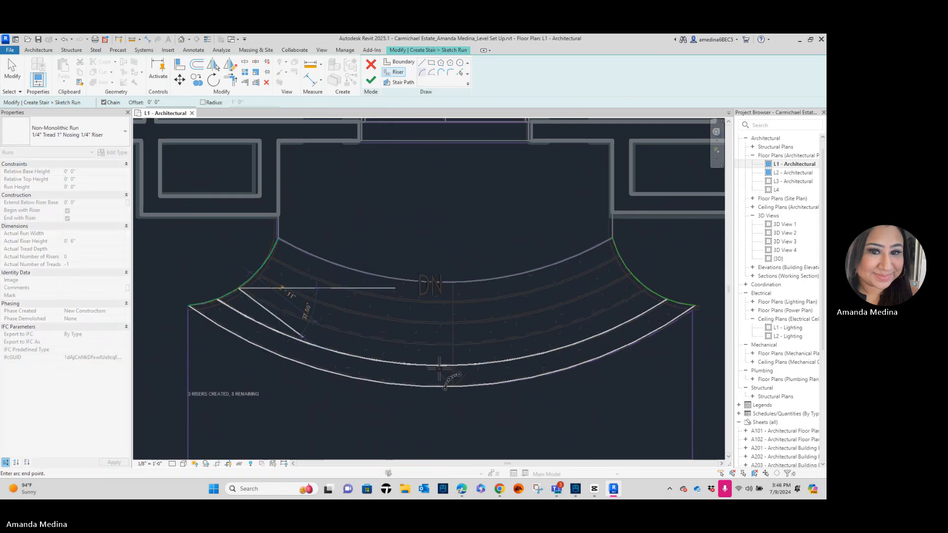
click(646, 289)
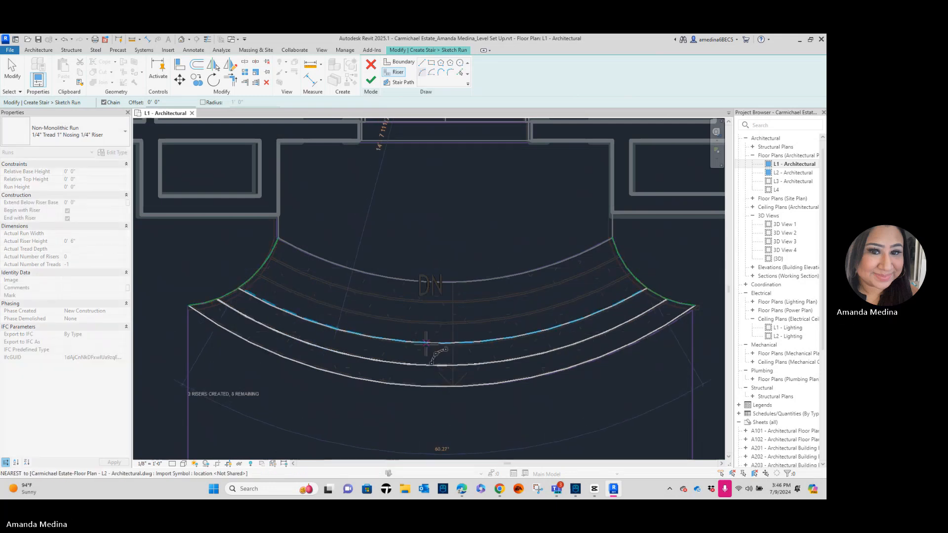
click(426, 342)
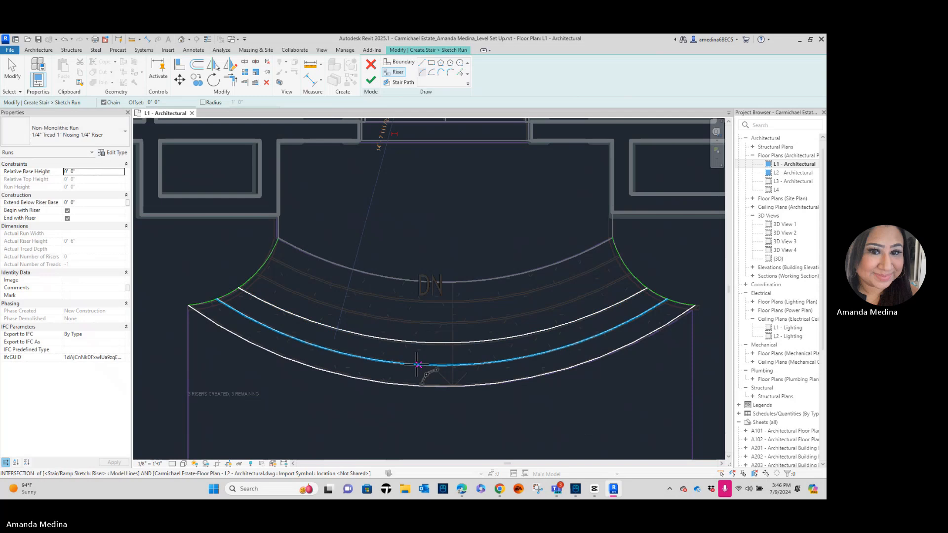
click(251, 273)
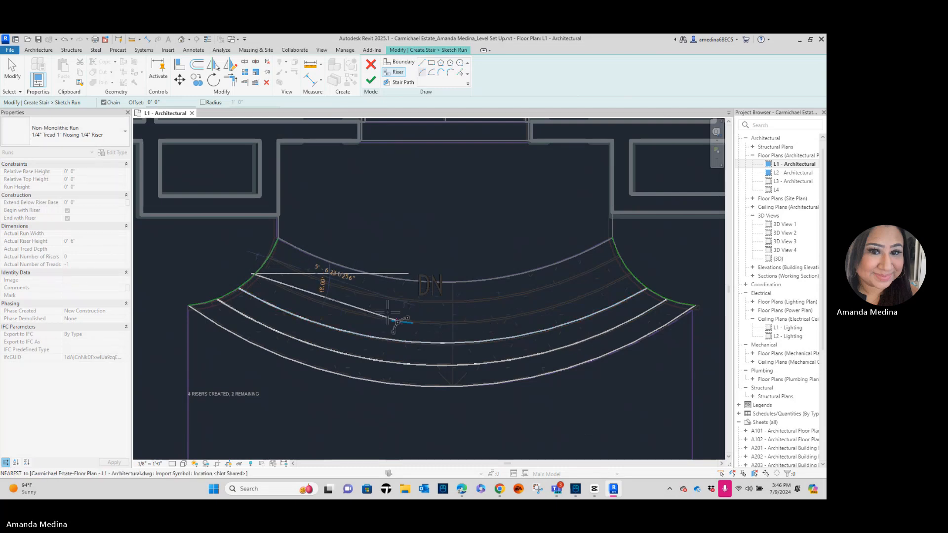
scroll(348, 306, up, 1)
middle_drag(352, 308, 366, 311)
key(Escape)
Sketch the fourth riser from the bottom as an arc of about 13' 7" radius between the boundaries, following the plan line.
scroll(276, 299, up, 2)
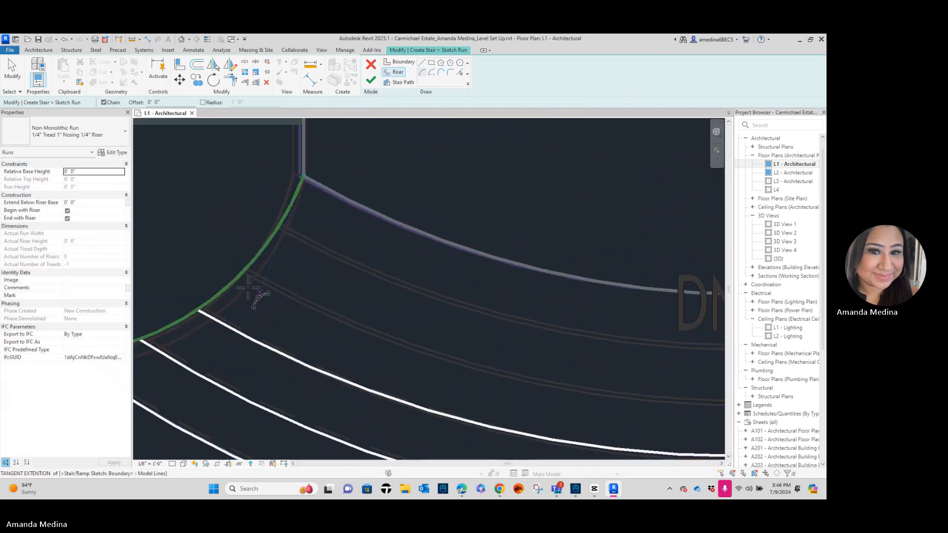
click(243, 271)
scroll(420, 381, down, 5)
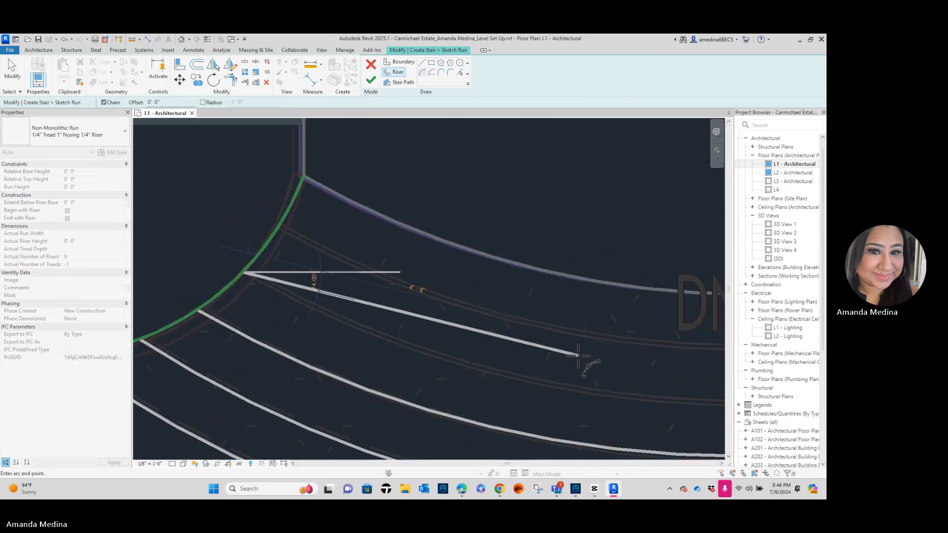
scroll(669, 311, up, 3)
scroll(669, 310, up, 1)
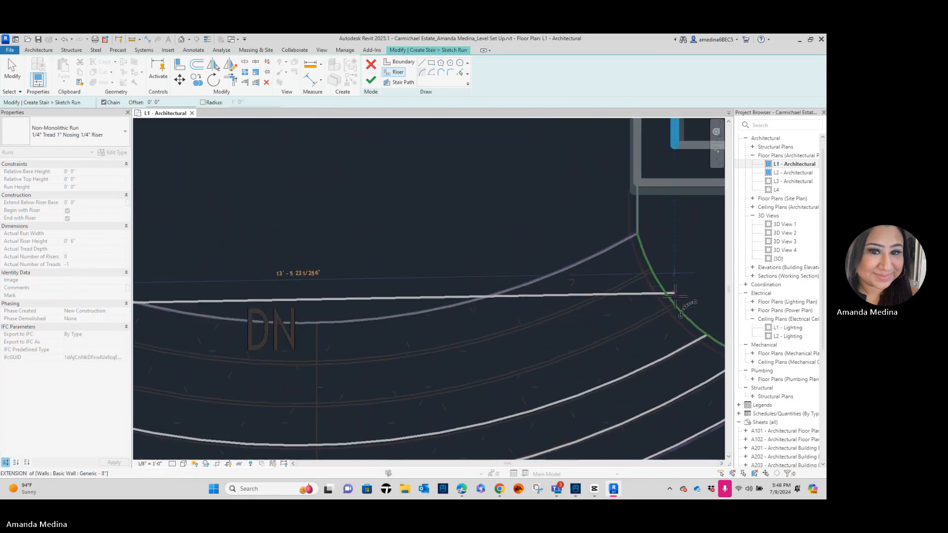
click(679, 305)
scroll(393, 346, down, 2)
scroll(396, 351, down, 2)
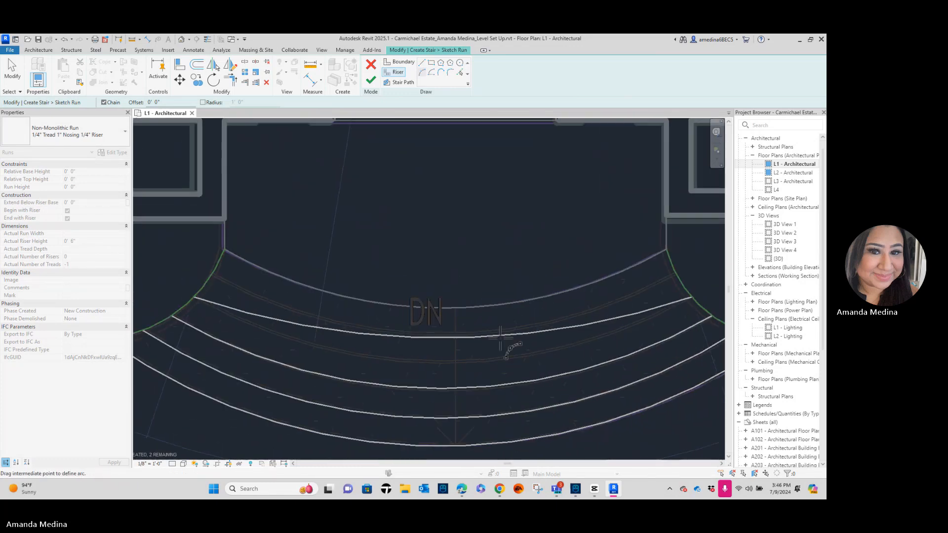
click(455, 363)
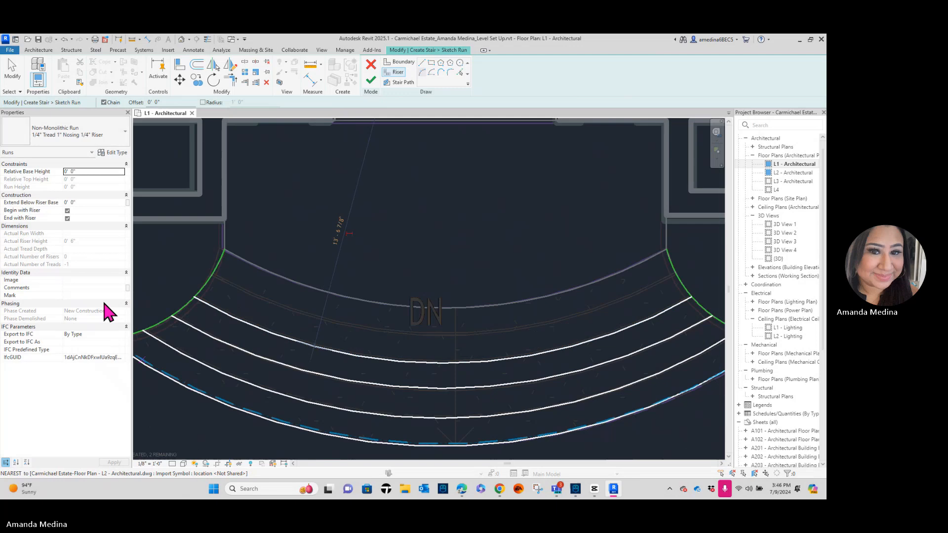
Sketch the fifth riser as an arc of about 12' 11" radius between the boundaries, on the plan line just below the landing.
click(210, 274)
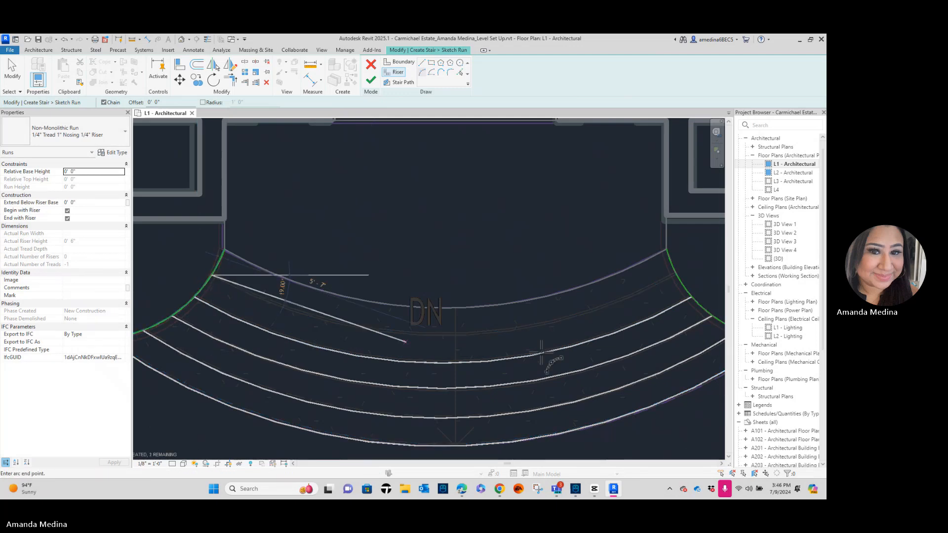
click(675, 274)
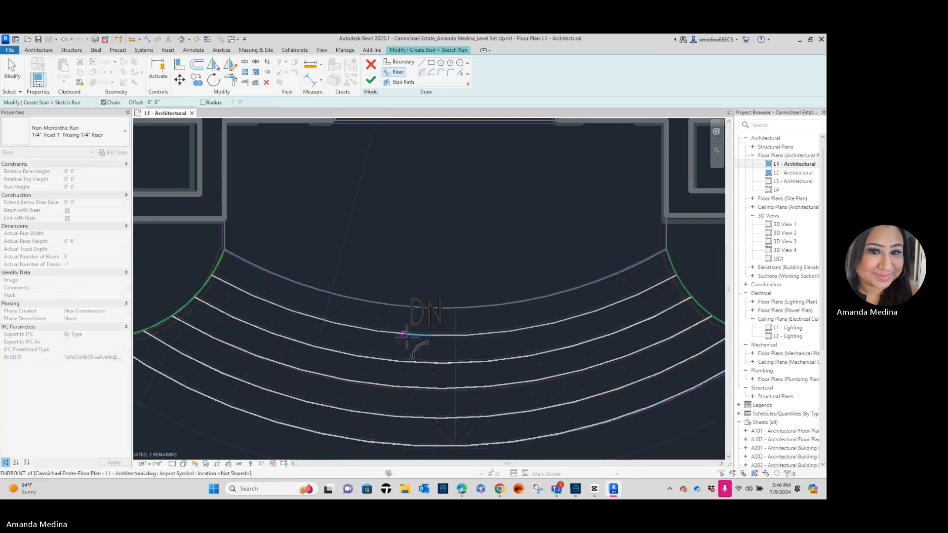
click(420, 334)
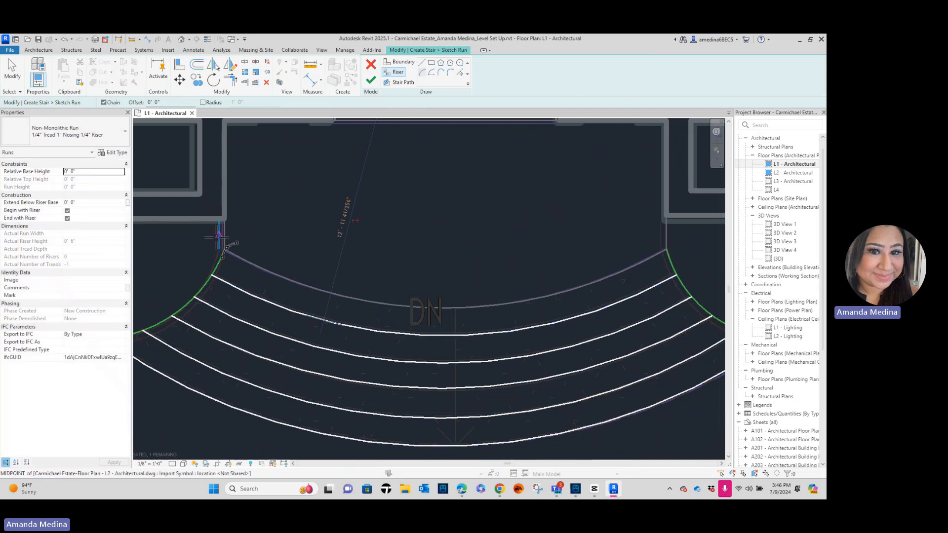
Sketch the top riser as an arc of about 12' 1" radius between the upper ends of the boundaries, following the landing's curved edge.
click(224, 251)
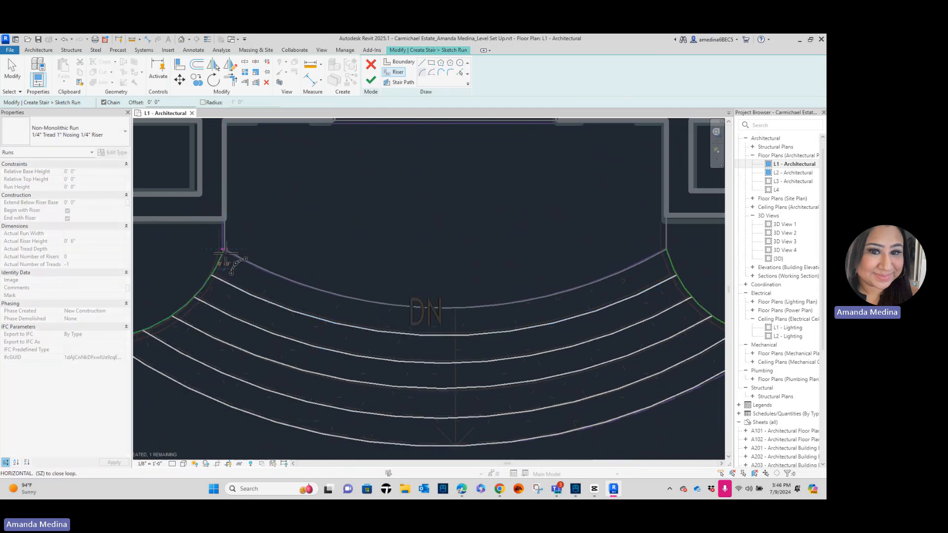
click(665, 249)
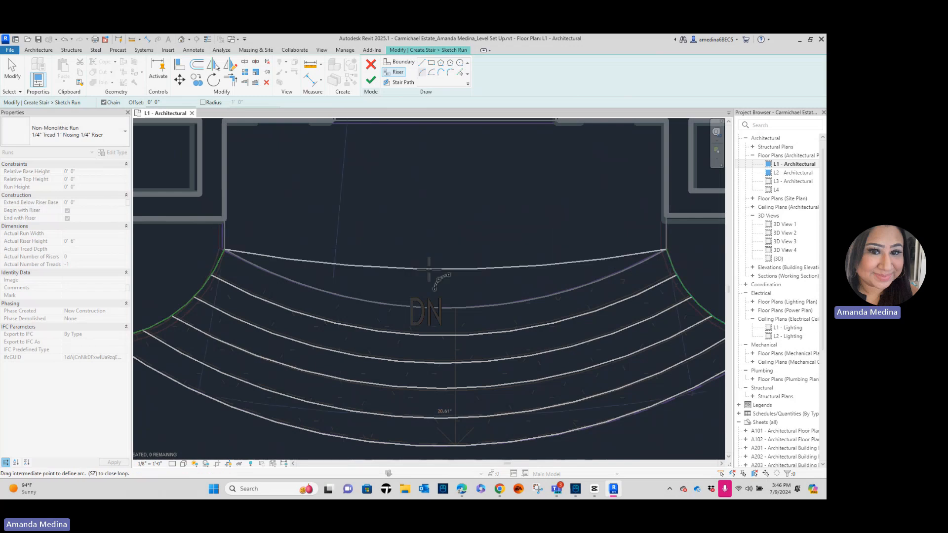
click(426, 310)
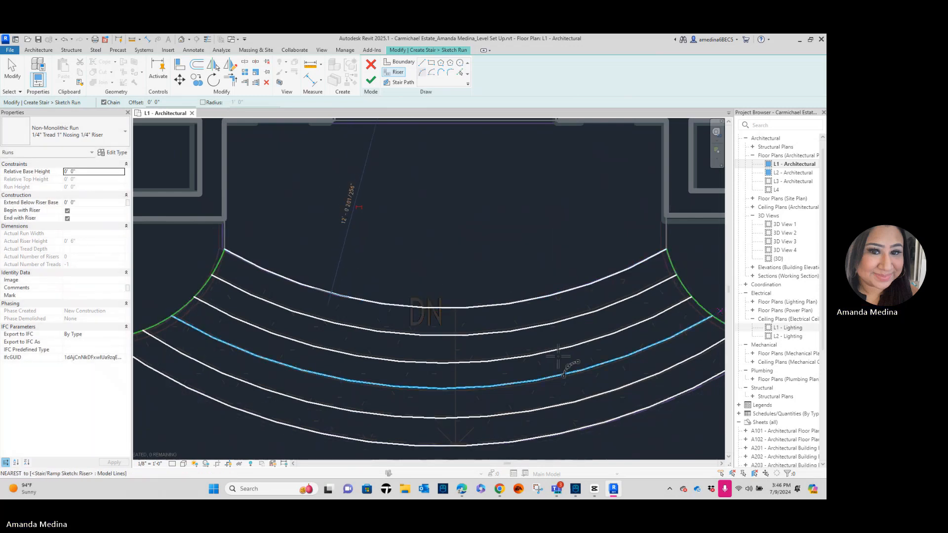
scroll(481, 320, down, 4)
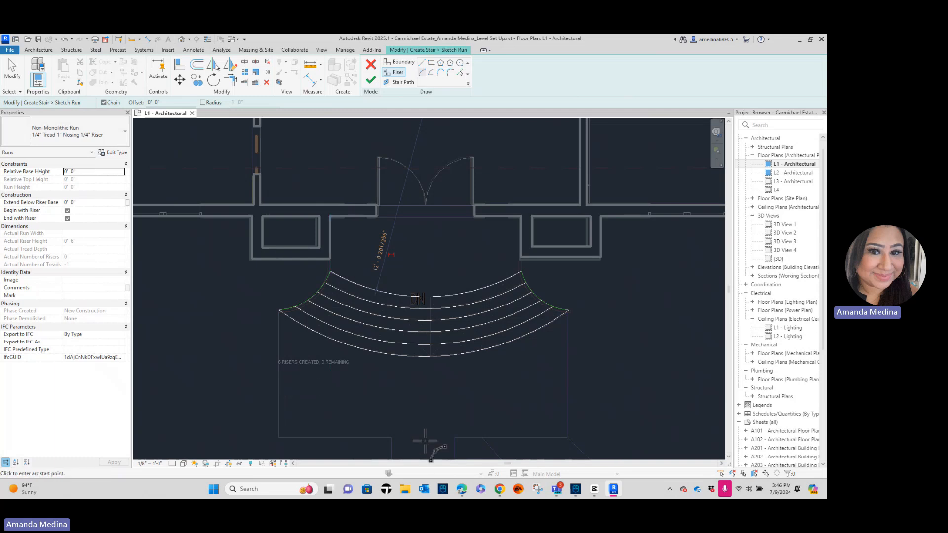
Sketch the stair path as a straight line about 3' 9" long from the bottom riser's midpoint up to the top riser.
click(399, 82)
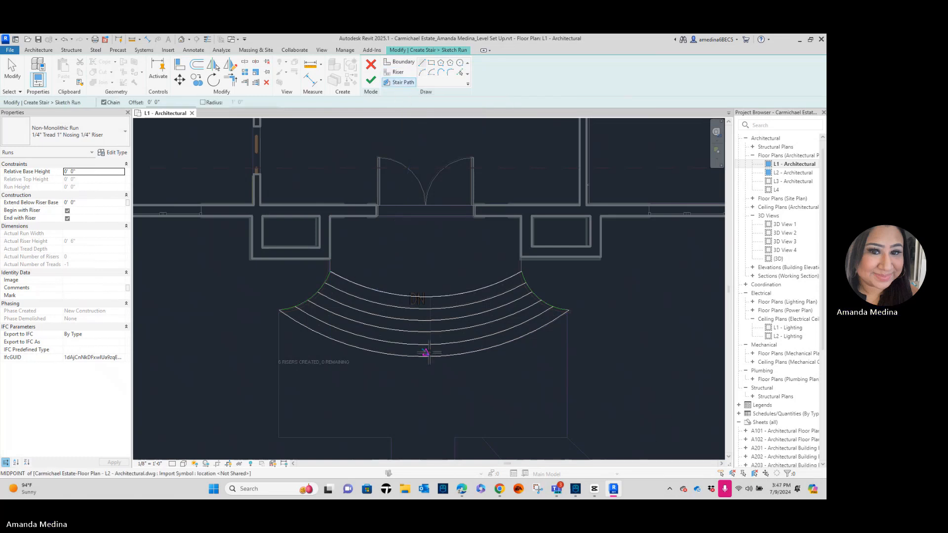
scroll(433, 379, up, 3)
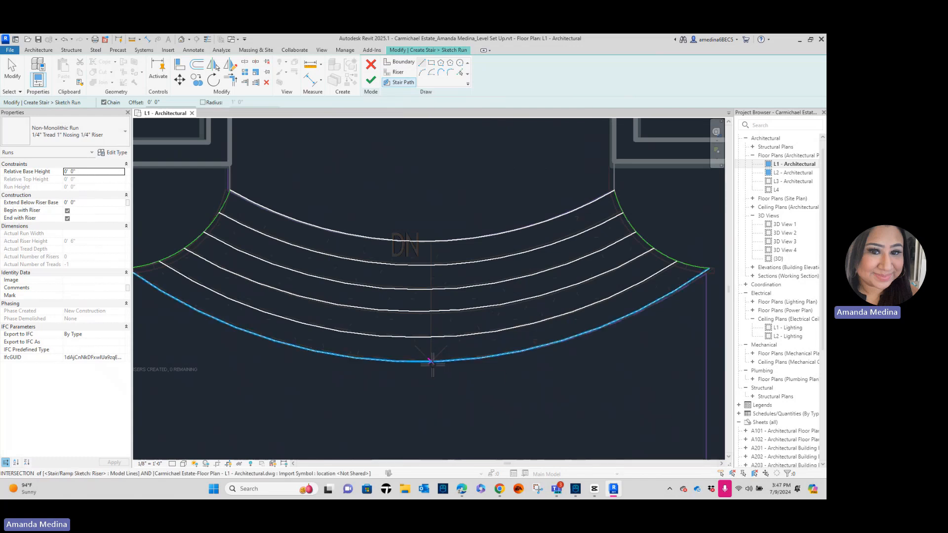
click(431, 362)
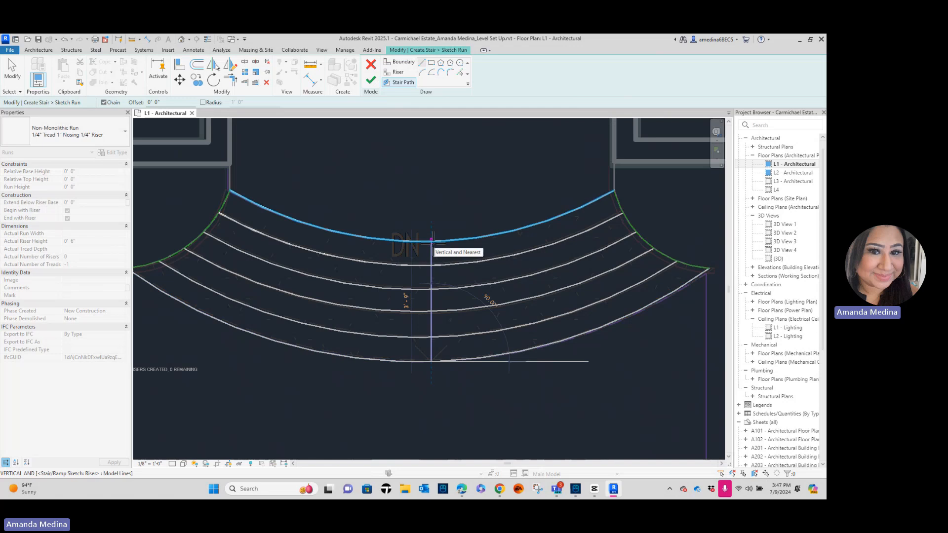
click(431, 240)
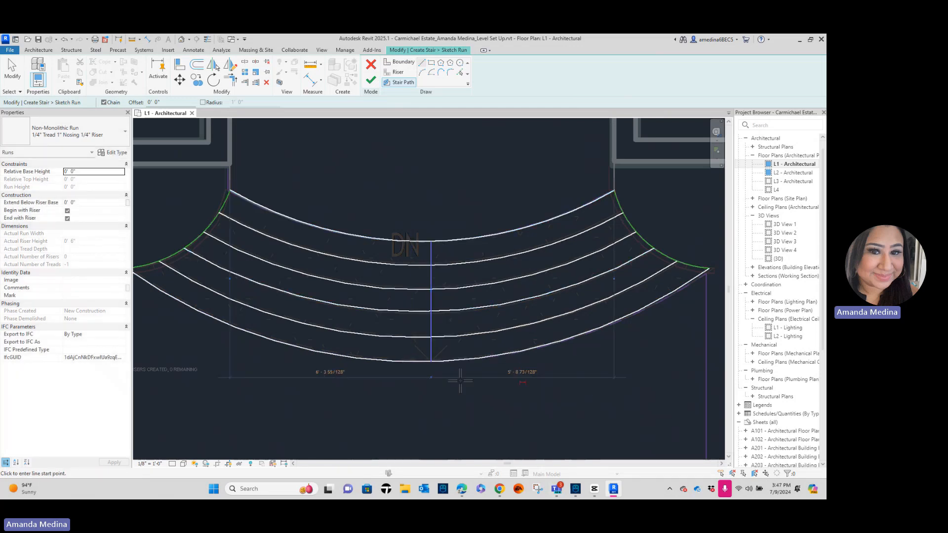
scroll(433, 274, down, 2)
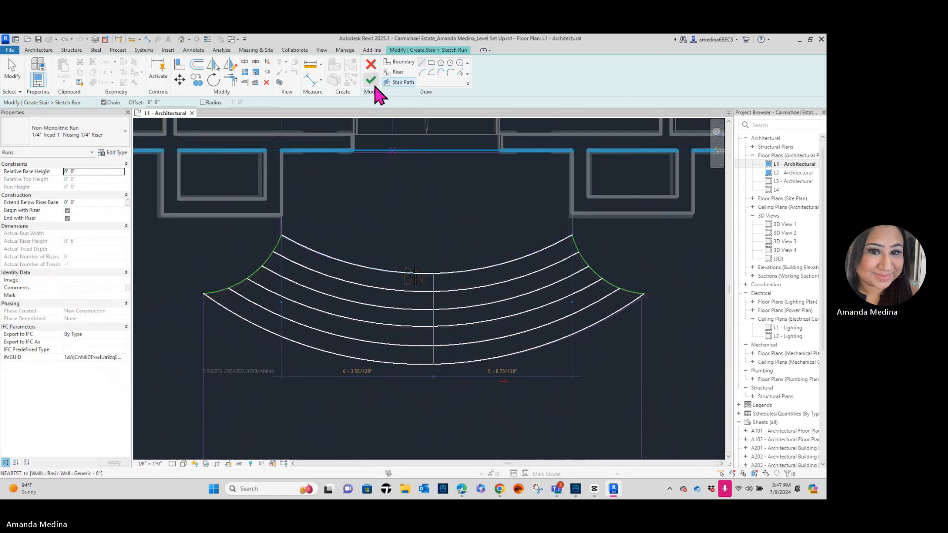
Finish the run sketch and complete the curved entry stair.
click(371, 85)
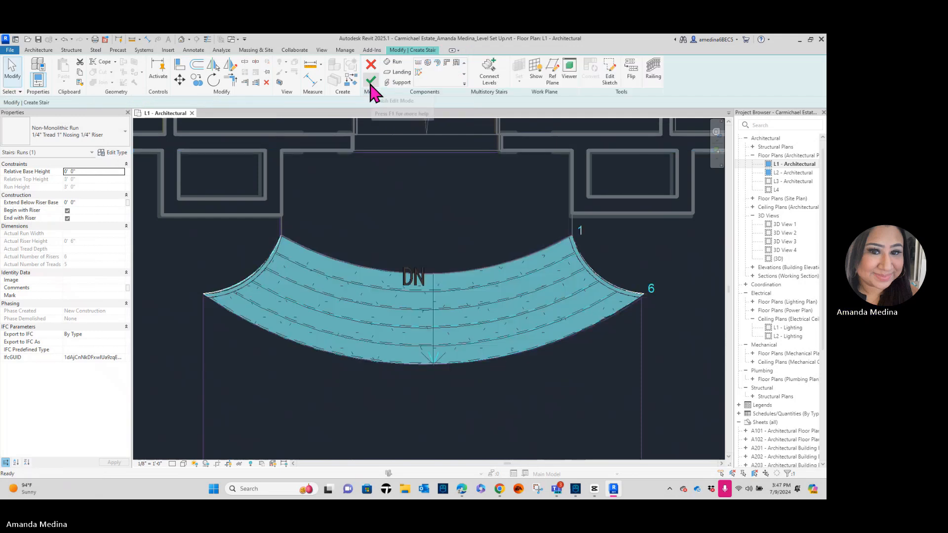
scroll(486, 447, down, 5)
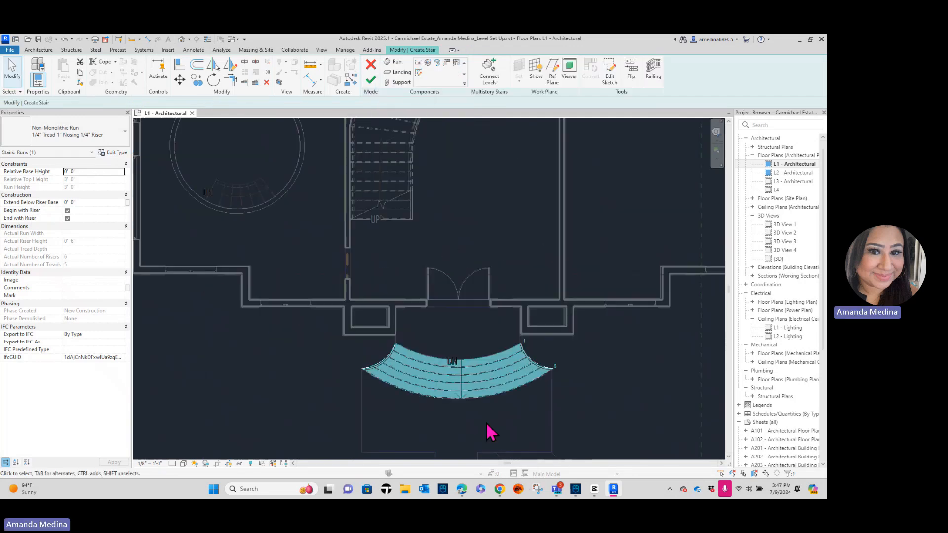
click(371, 83)
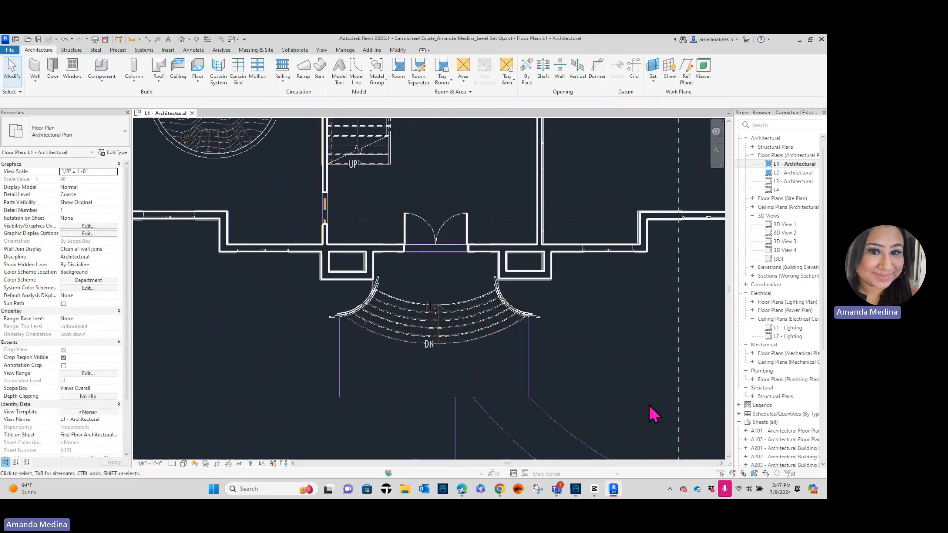
Delete the two railings along the curved sides of the entry stair.
scroll(360, 376, up, 3)
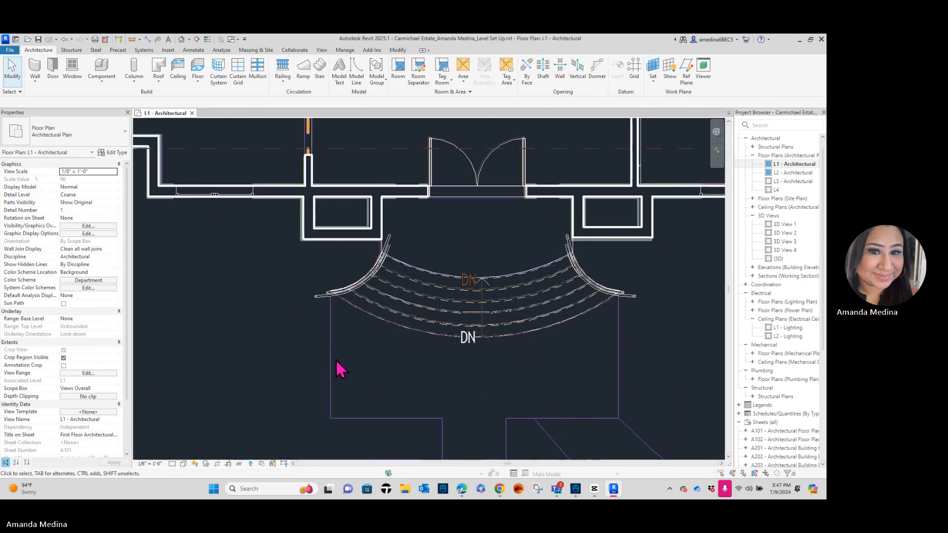
click(326, 297)
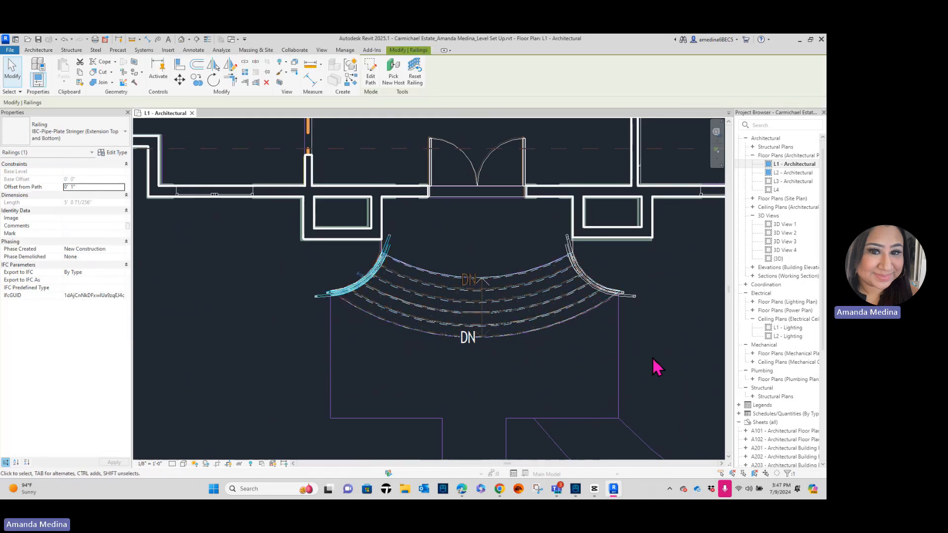
ctrl+click(626, 300)
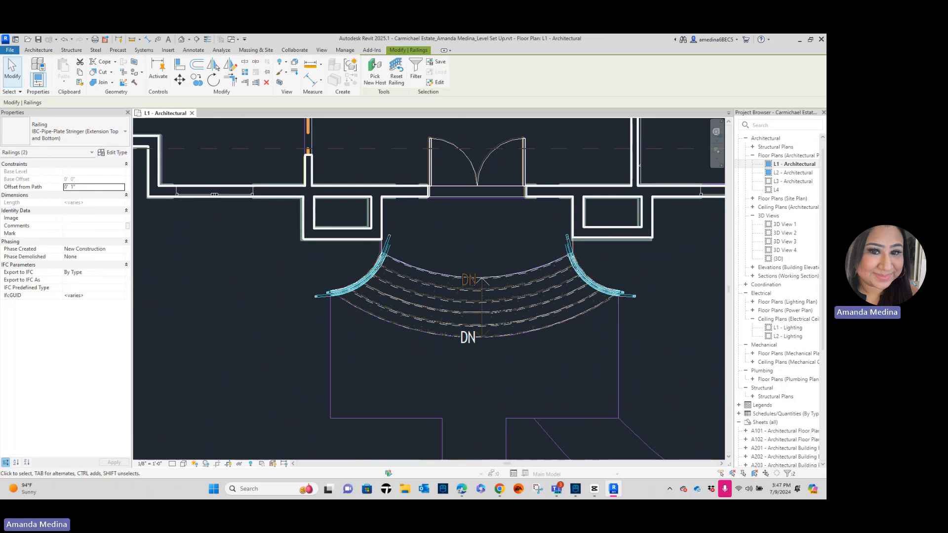
key(Escape)
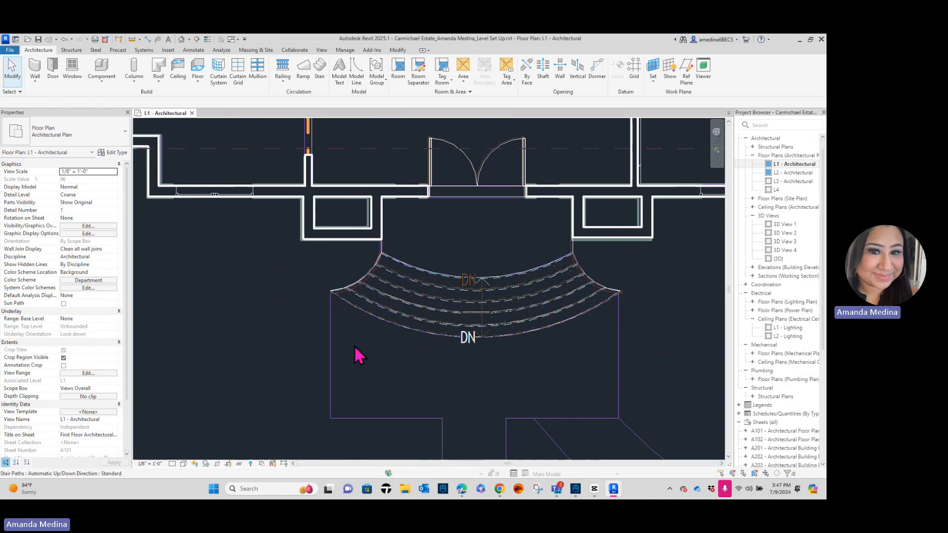
Start a new sketched stair run in the circular area and draw its inner boundary as an arc of about 3' 11" radius along the plan line.
scroll(578, 383, down, 5)
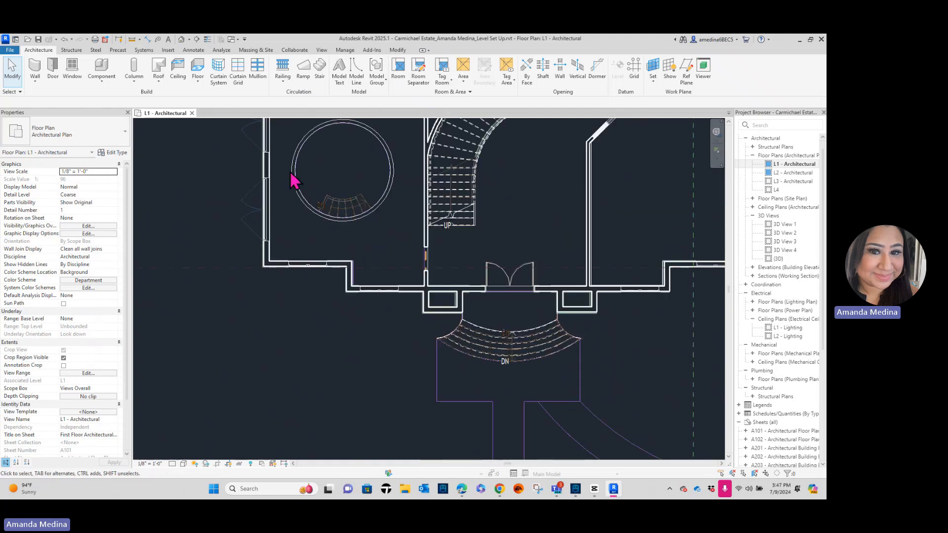
mouse_move(381, 233)
middle_down()
mouse_move(407, 250)
mouse_move(379, 253)
mouse_move(375, 288)
middle_up()
scroll(317, 271, up, 6)
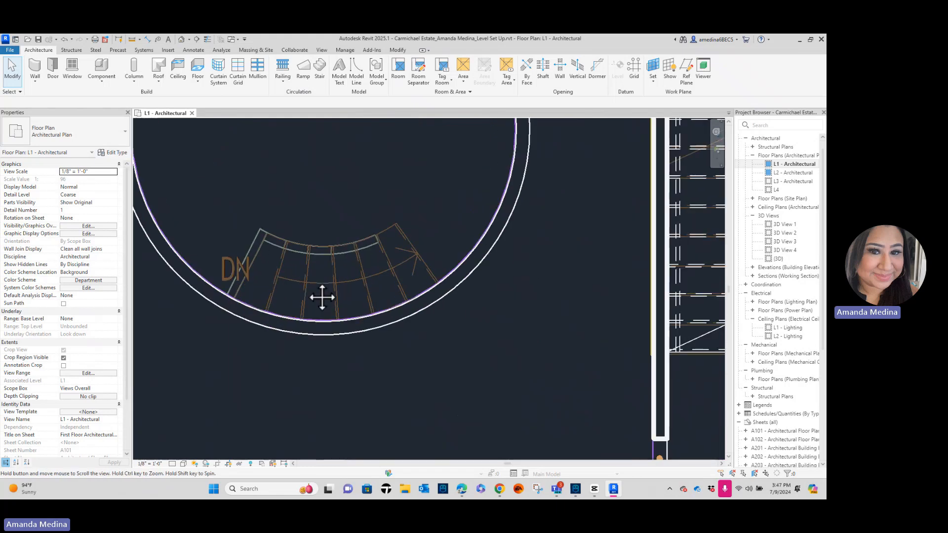
scroll(363, 340, down, 2)
middle_drag(363, 341, 351, 356)
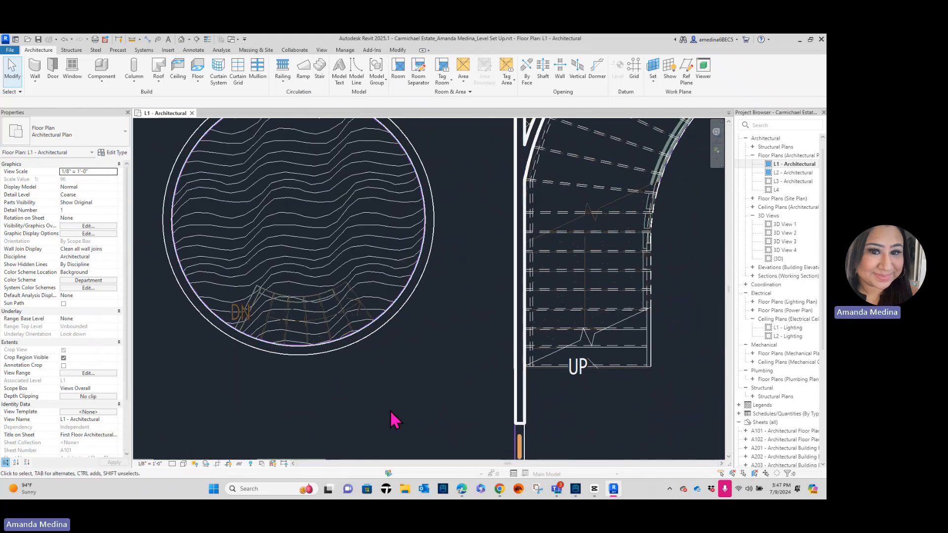
scroll(395, 419, down, 1)
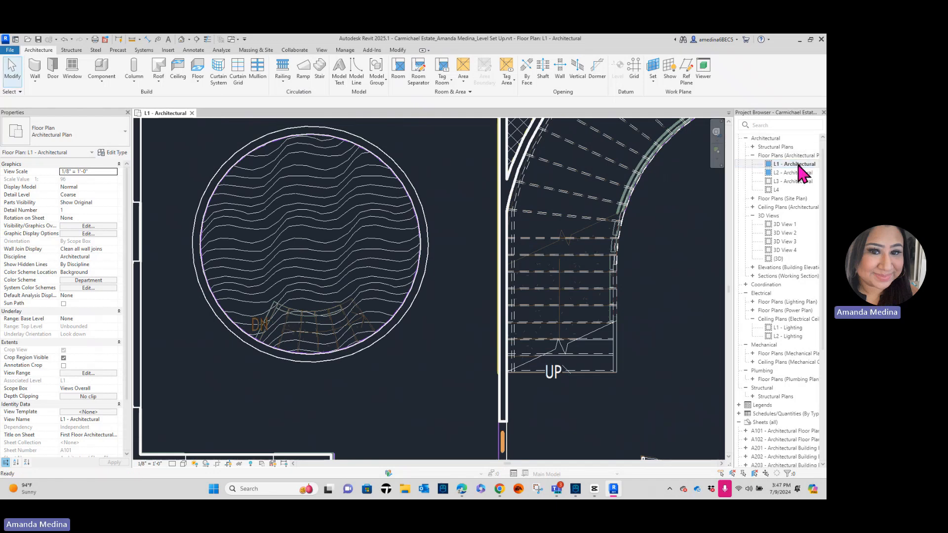
click(320, 75)
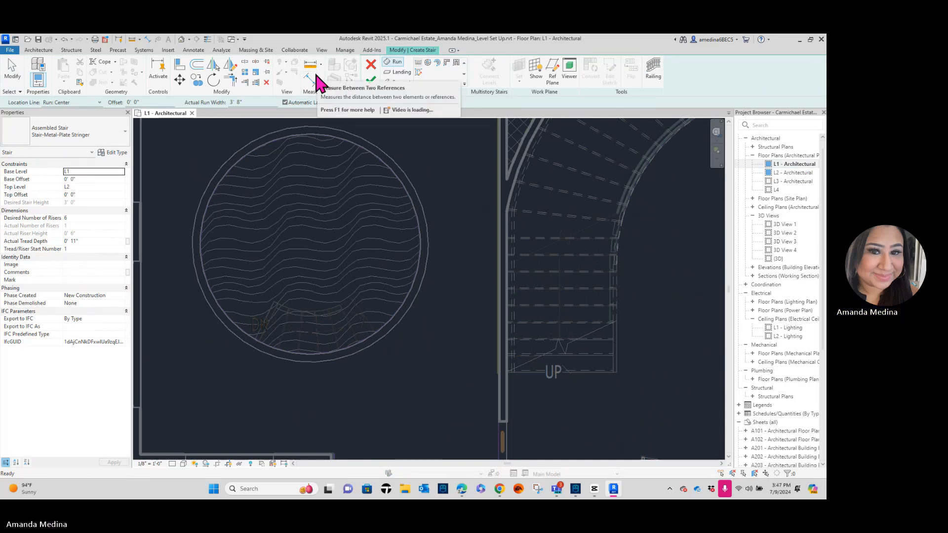
click(418, 72)
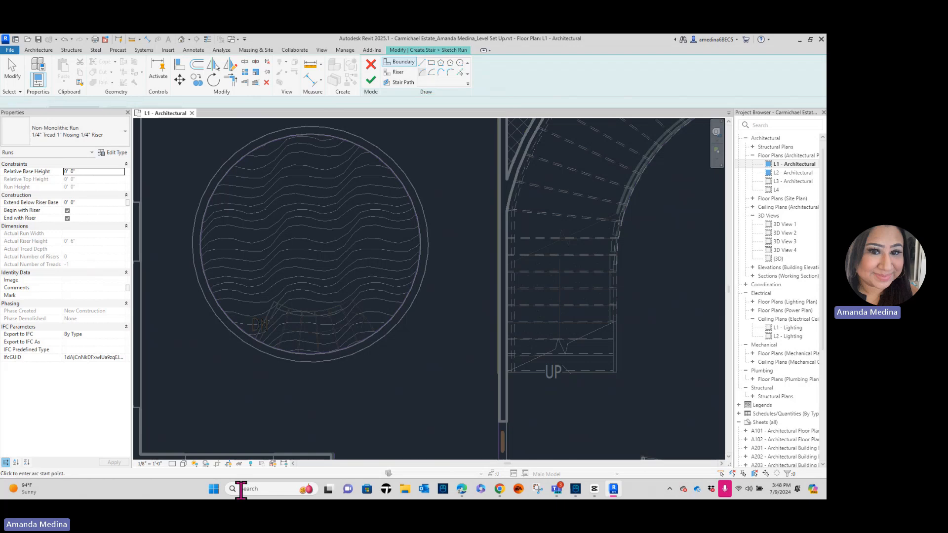
scroll(278, 298, up, 6)
click(284, 293)
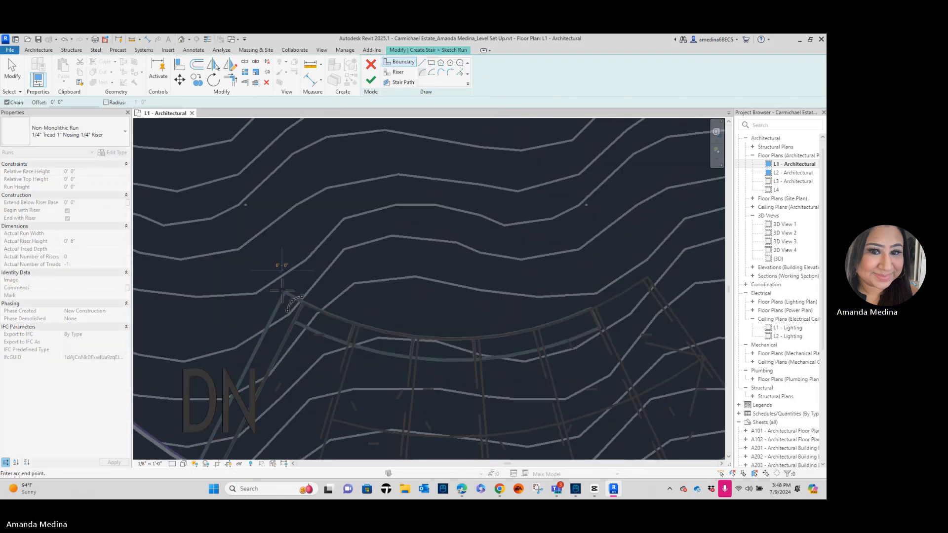
click(648, 279)
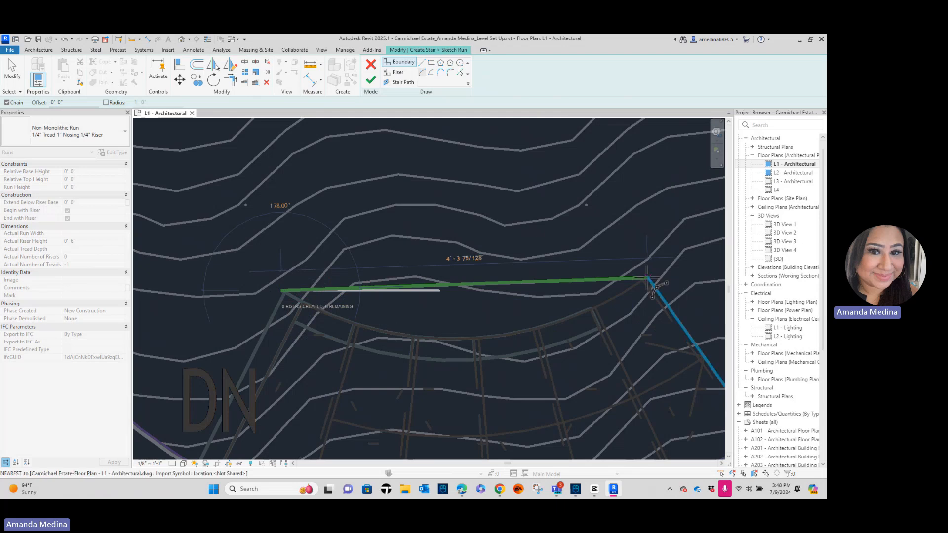
click(455, 338)
key(Escape)
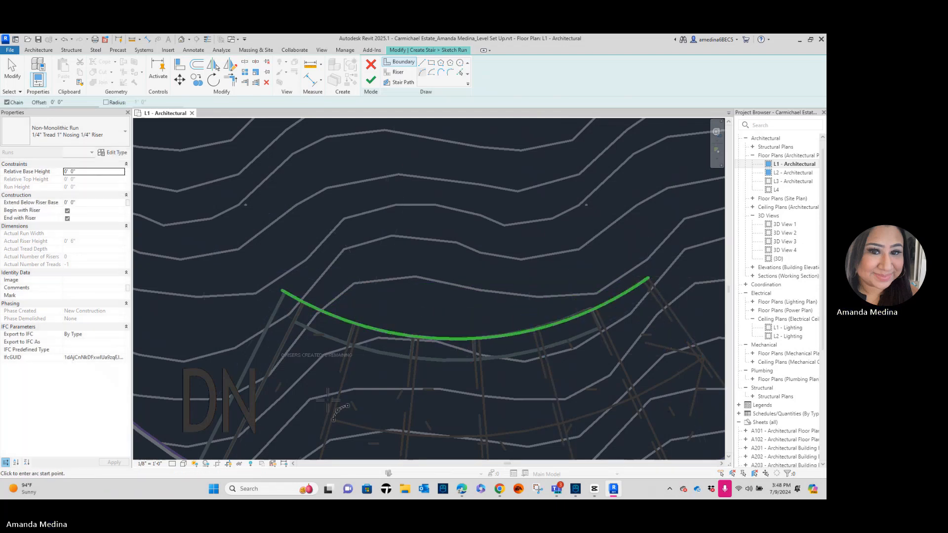
Sketch the run's outer boundary as an arc along the circle's inner edge, between the outer ends of the first and last plan step lines.
scroll(356, 399, down, 2)
middle_drag(356, 399, 337, 269)
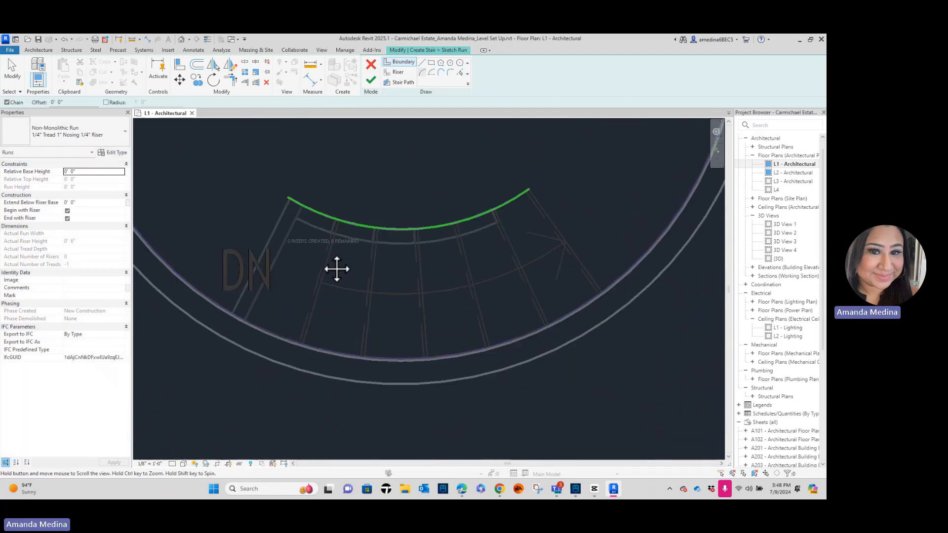
click(231, 314)
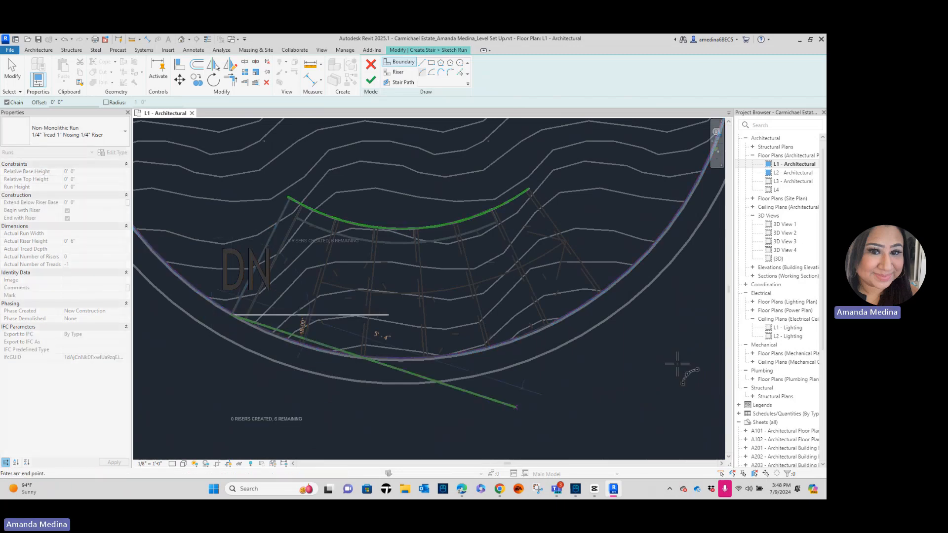
click(600, 289)
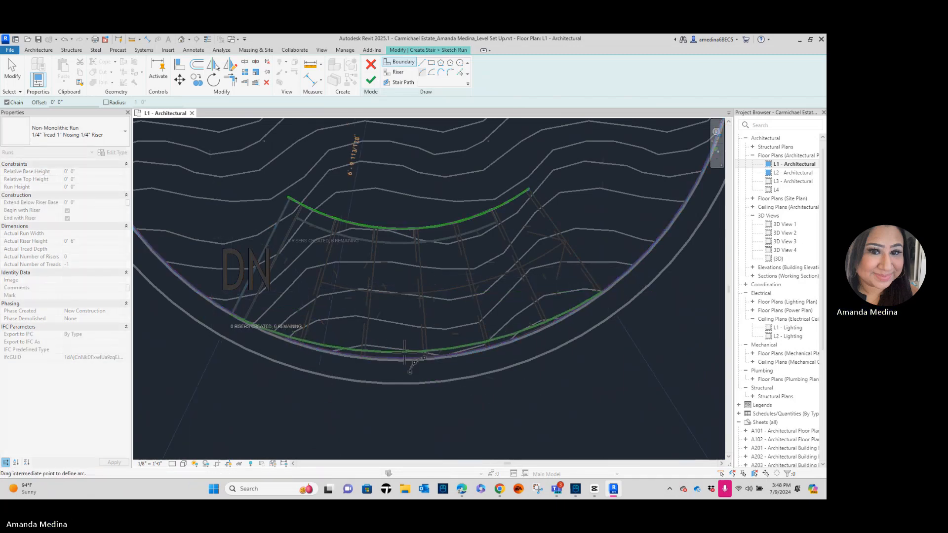
click(406, 358)
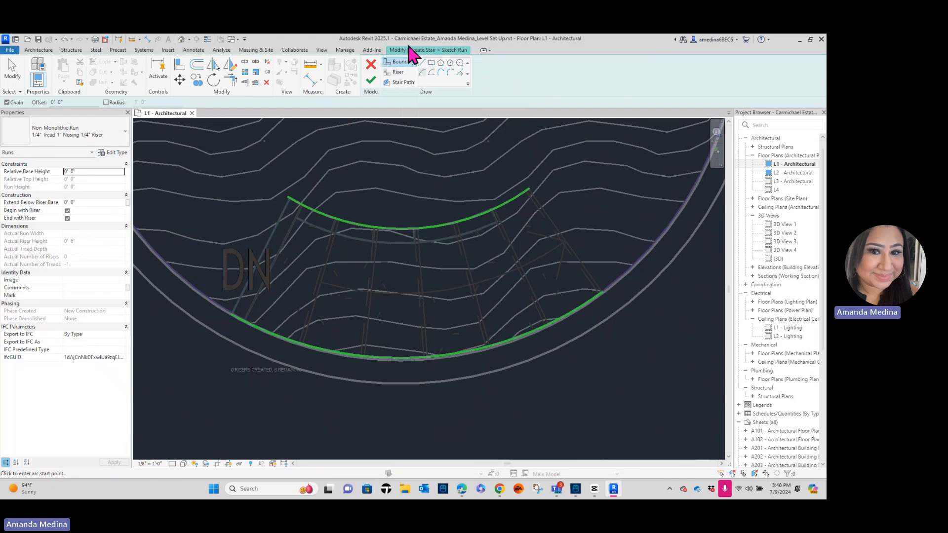
Create six straight risers between the inner and outer boundary arcs by picking the radial step lines of the plan.
click(398, 72)
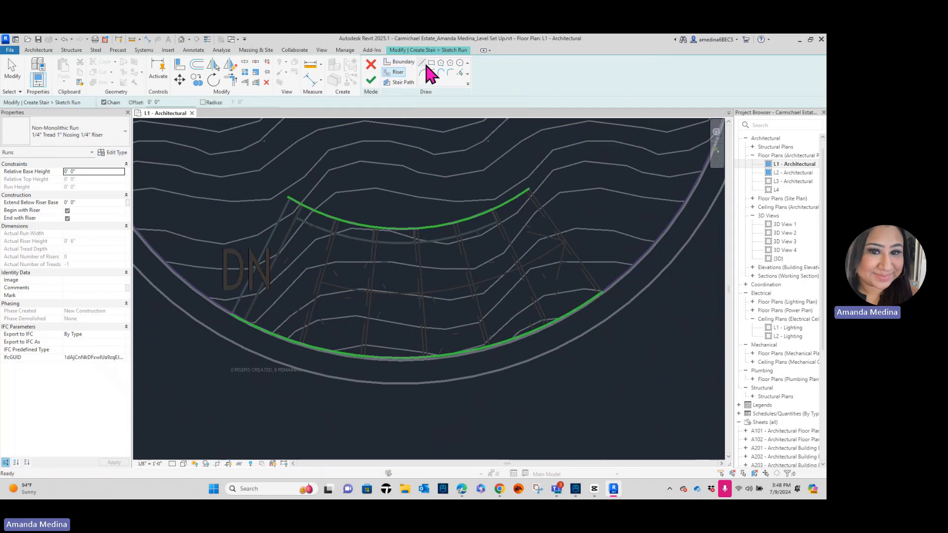
click(422, 64)
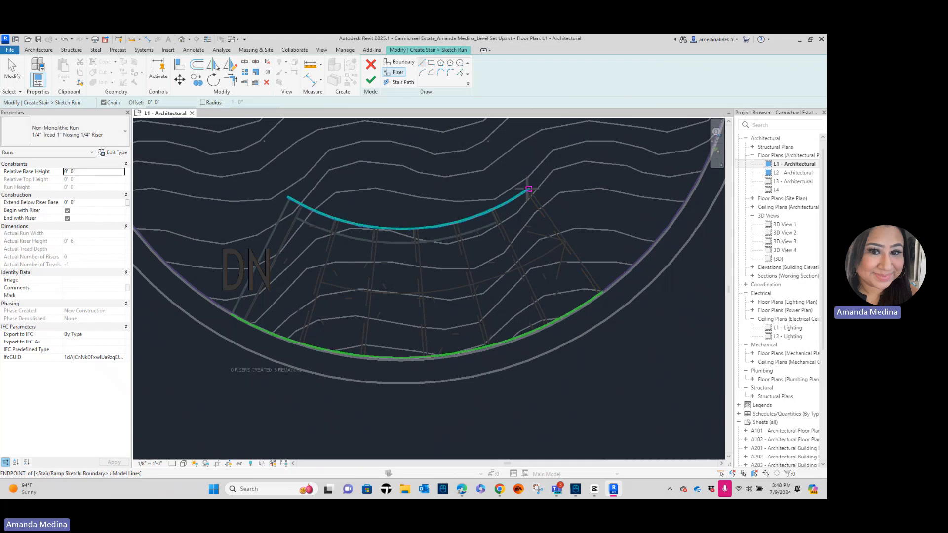
scroll(399, 255, up, 4)
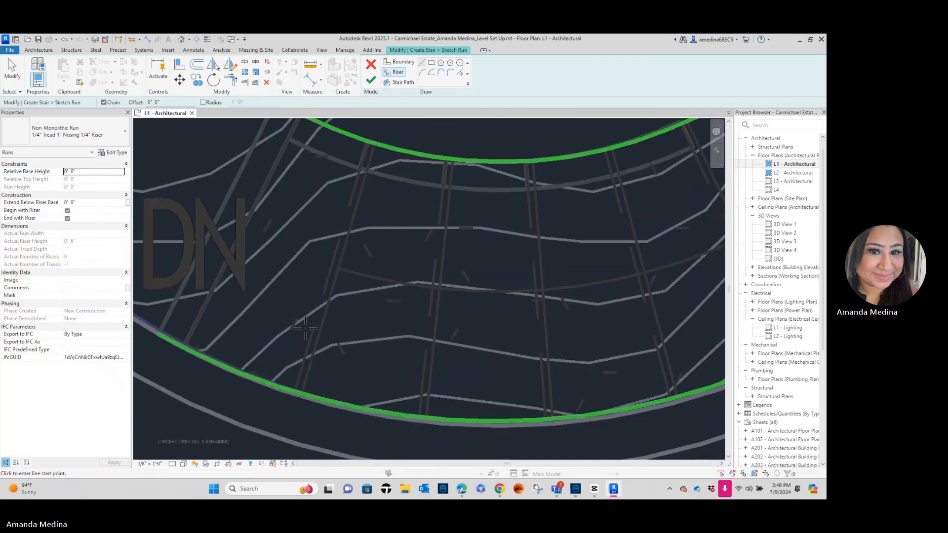
scroll(398, 255, up, 4)
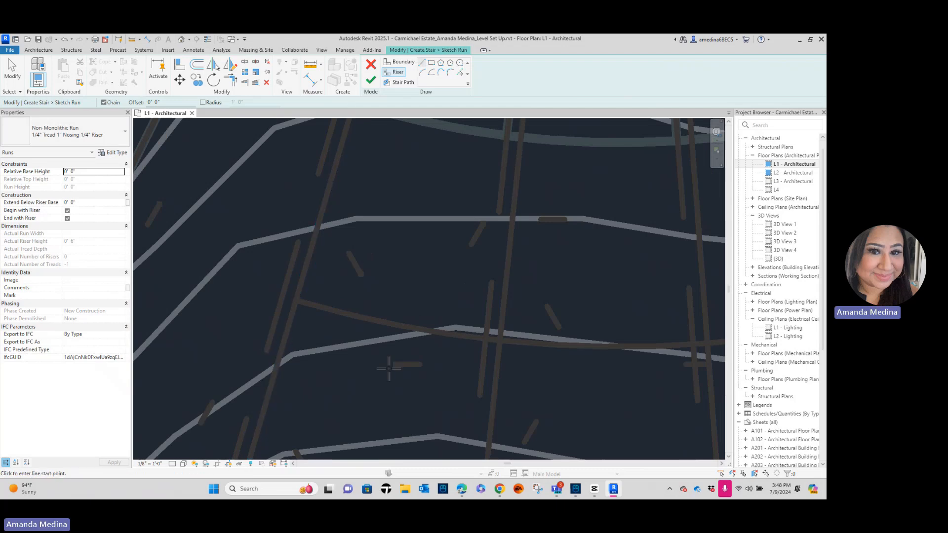
scroll(383, 370, down, 5)
middle_drag(441, 381, 326, 349)
scroll(326, 349, down, 1)
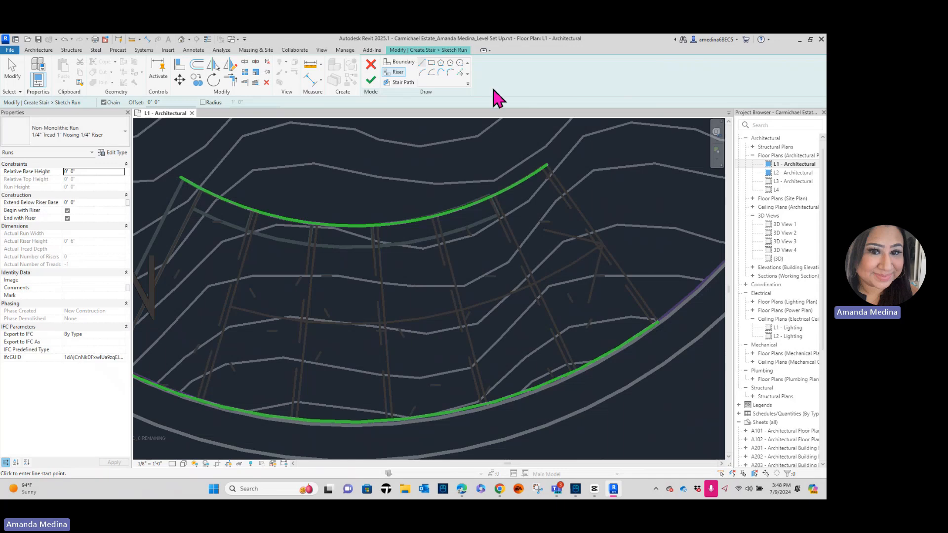
click(461, 73)
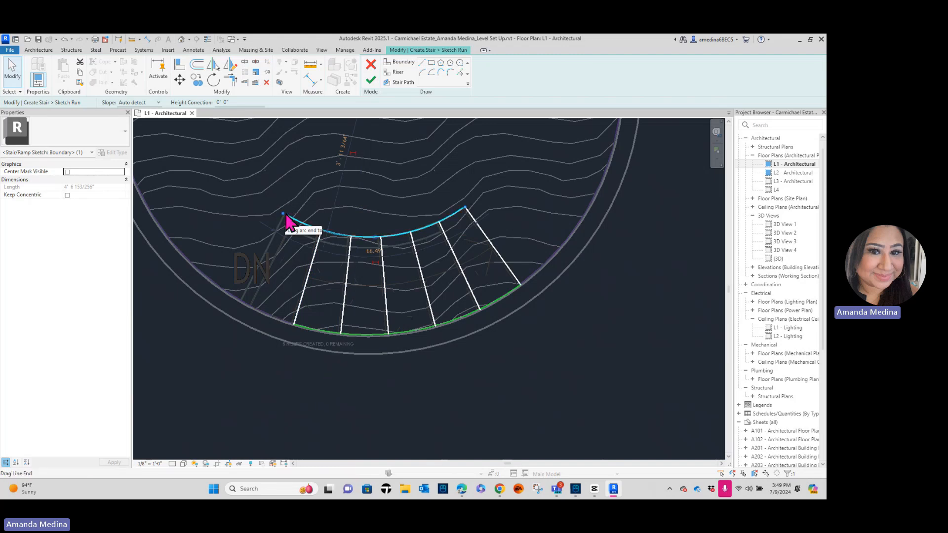
Shorten the inner boundary arc to end at the first riser, add an arc stair path across the middle of the risers, and finish the stair.
drag(283, 213, 321, 231)
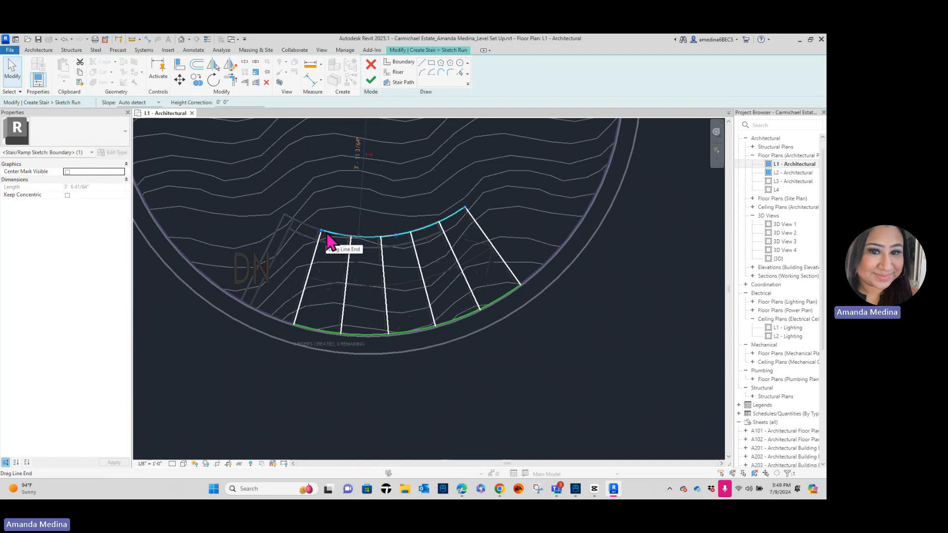
click(401, 83)
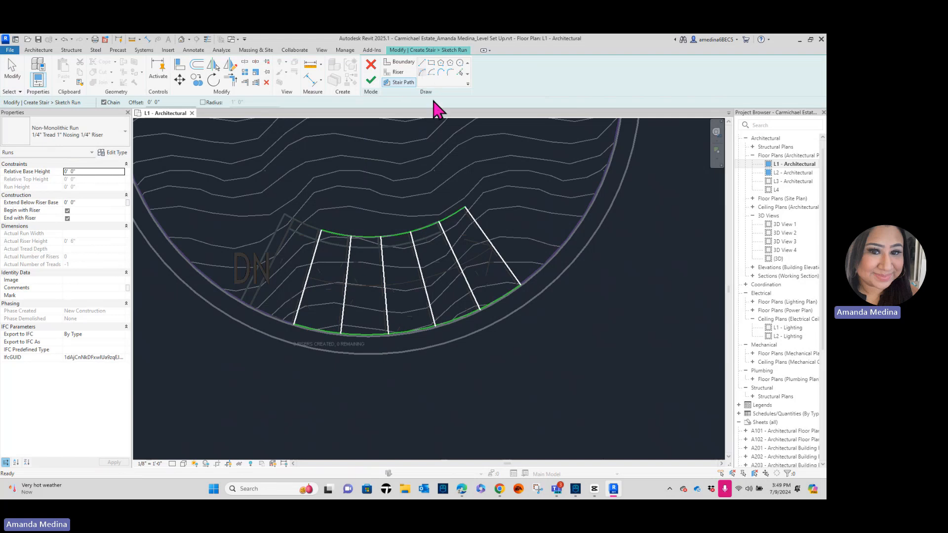
click(308, 278)
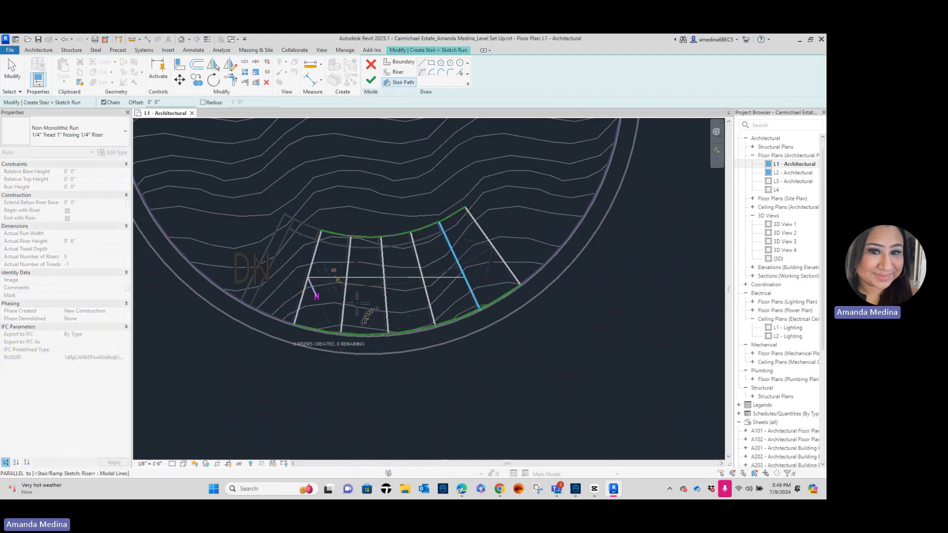
click(497, 253)
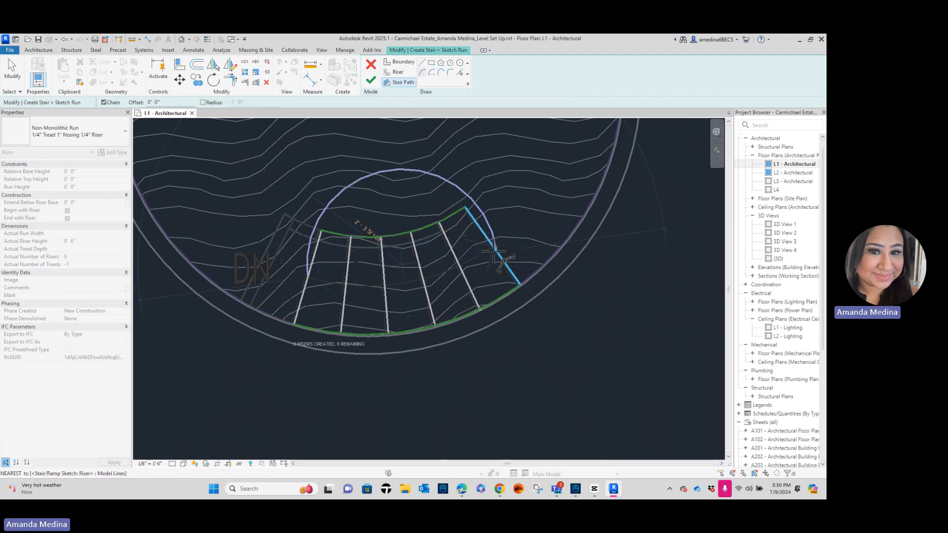
click(400, 285)
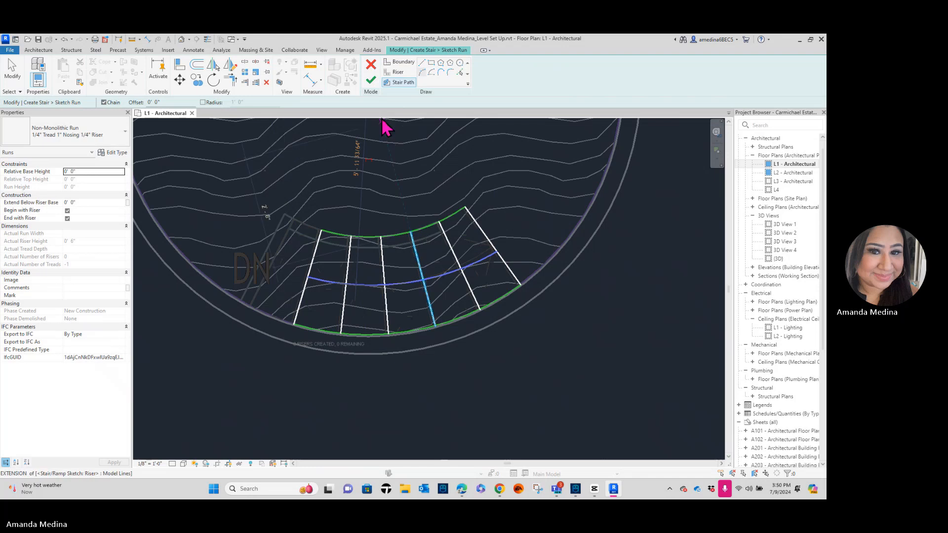
click(371, 82)
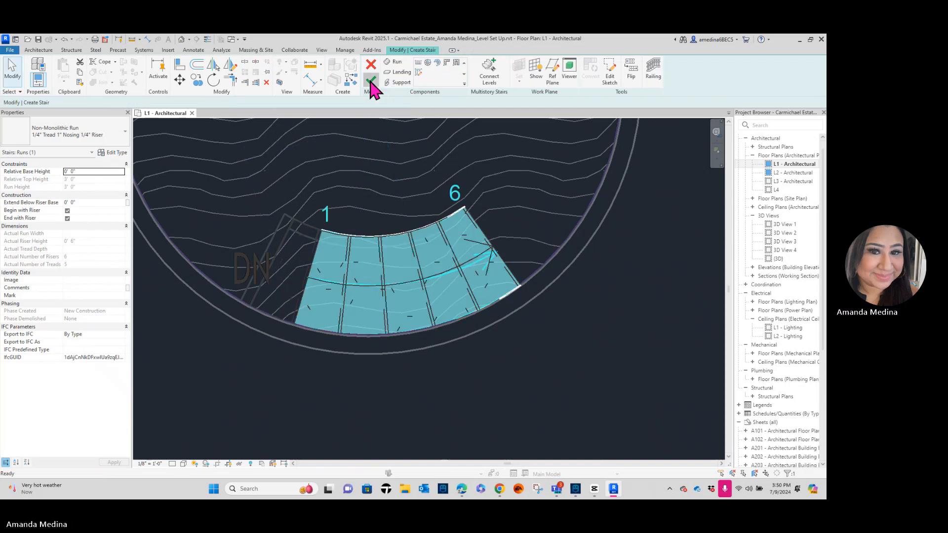
click(370, 83)
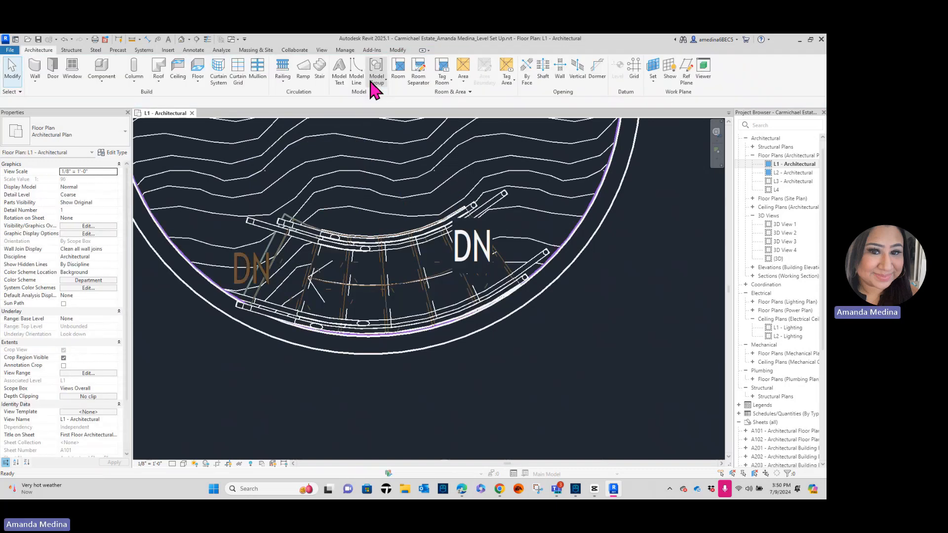
Delete the two railings along the inner and outer sides of the new curved stair in the circular area.
click(540, 278)
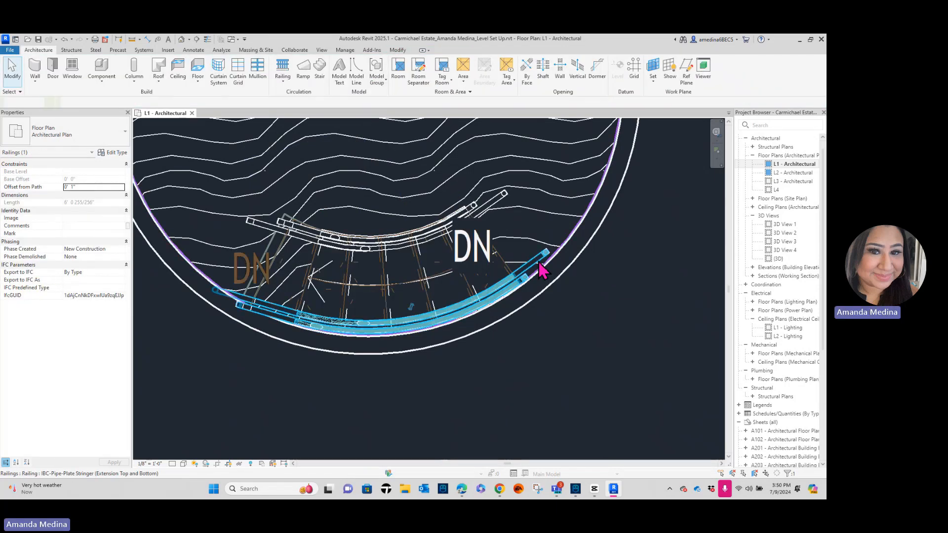
ctrl+click(492, 200)
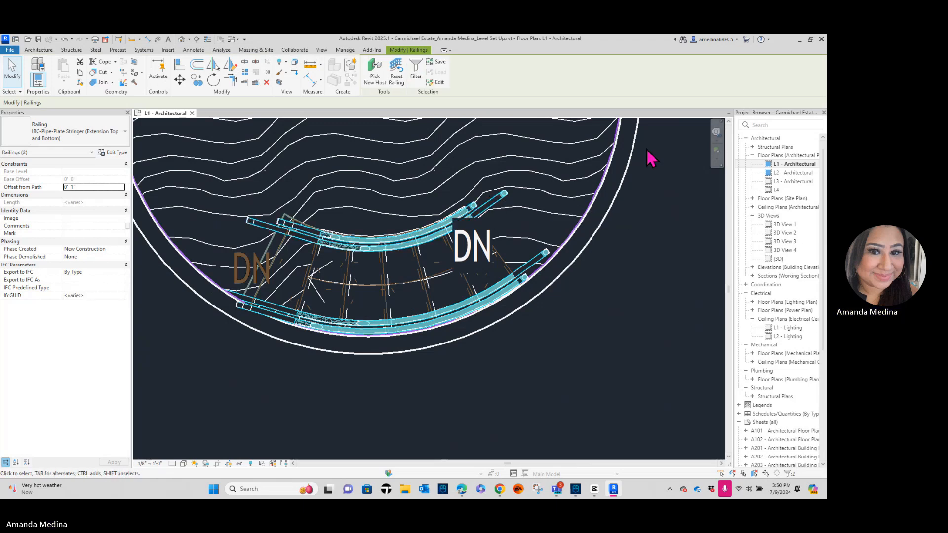
key(Escape)
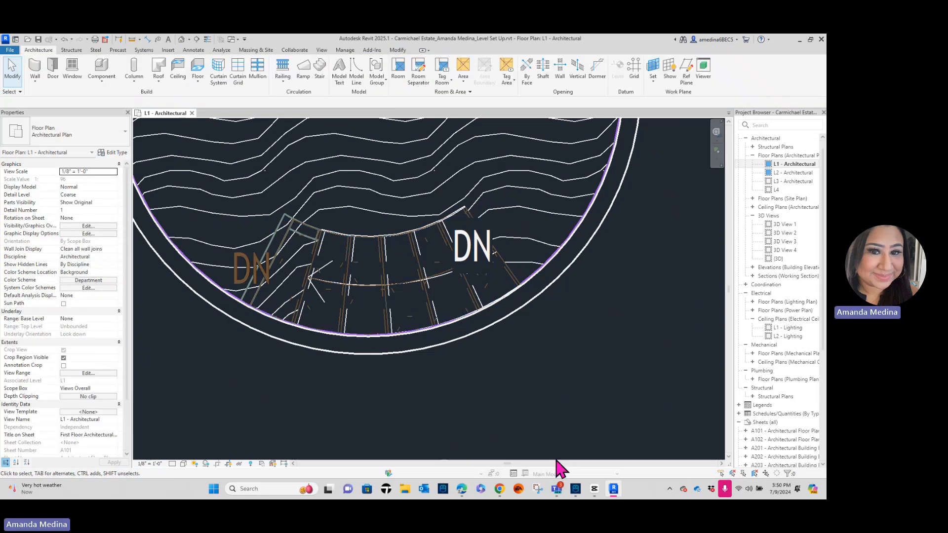
Examine the new curved steps in the circular area and the other stairs across the whole L1 floor plan.
scroll(508, 364, down, 2)
scroll(508, 364, up, 4)
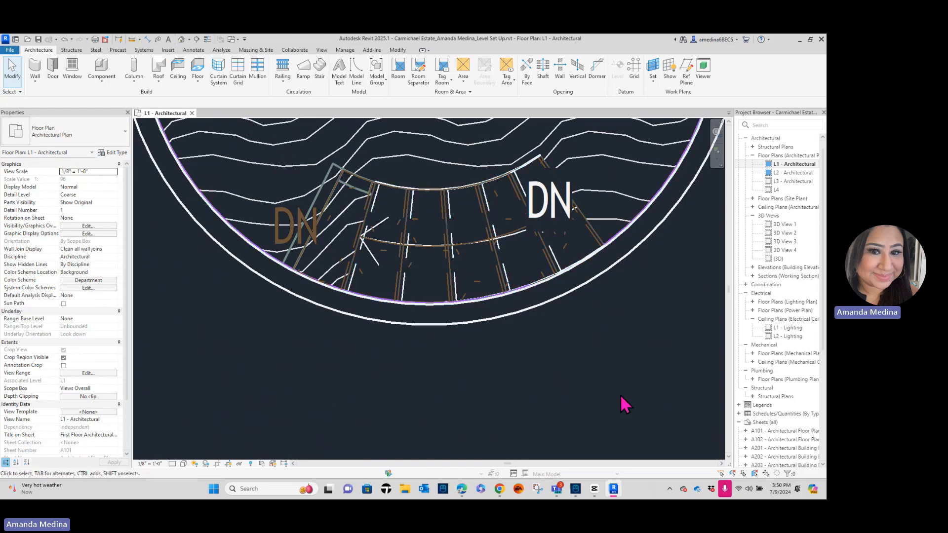
scroll(624, 405, down, 2)
middle_drag(624, 397, 472, 405)
scroll(472, 366, down, 2)
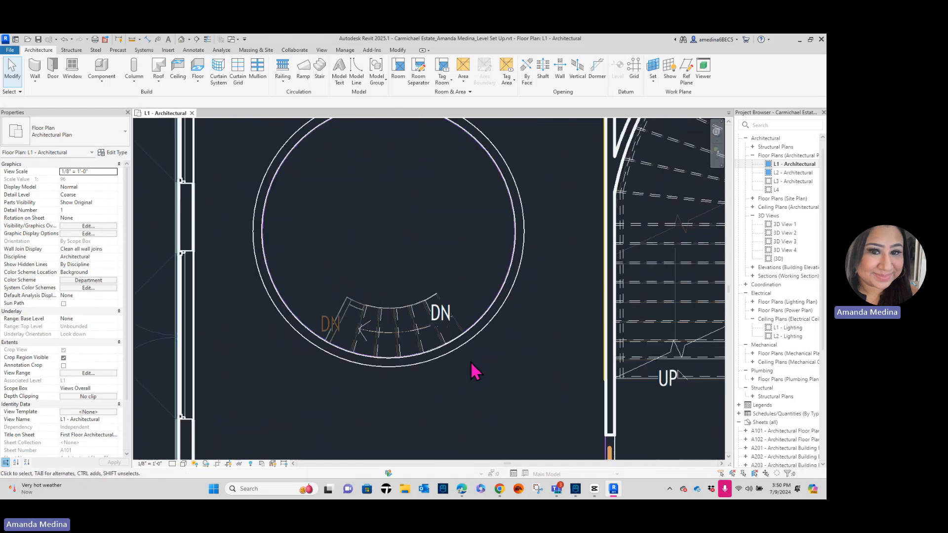
middle_drag(477, 372, 404, 320)
scroll(404, 320, down, 2)
scroll(617, 398, down, 1)
middle_drag(617, 393, 338, 302)
scroll(338, 302, down, 5)
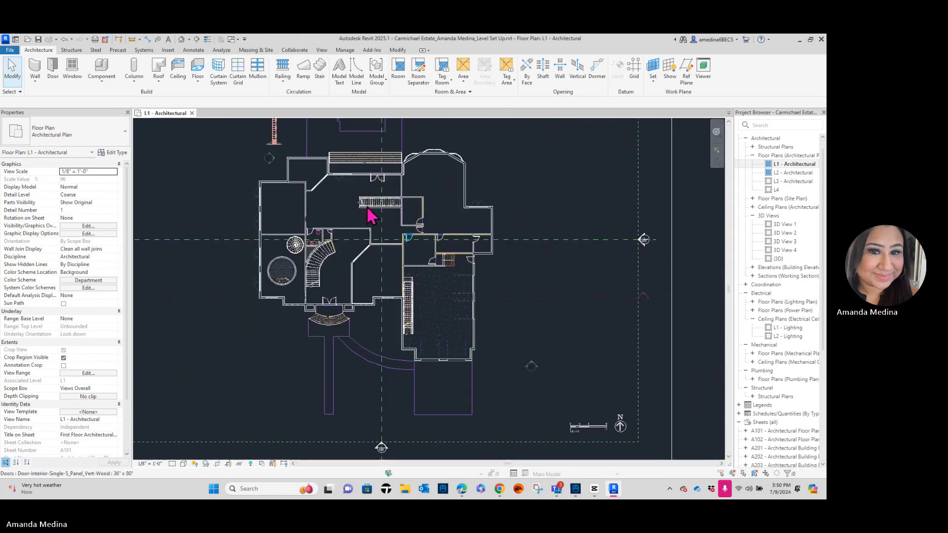
Open the default 3D view and inspect the interior and front entry stairs from a steep overhead angle.
click(182, 41)
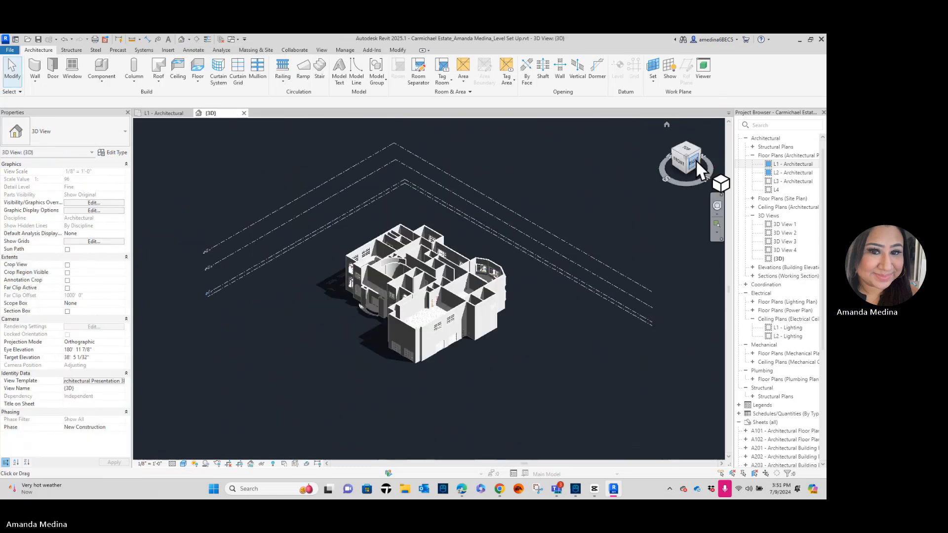
mouse_move(695, 160)
mouse_down()
mouse_move(722, 175)
mouse_move(151, 189)
mouse_move(228, 200)
mouse_move(199, 159)
mouse_move(221, 180)
mouse_move(214, 155)
mouse_up()
scroll(484, 280, up, 4)
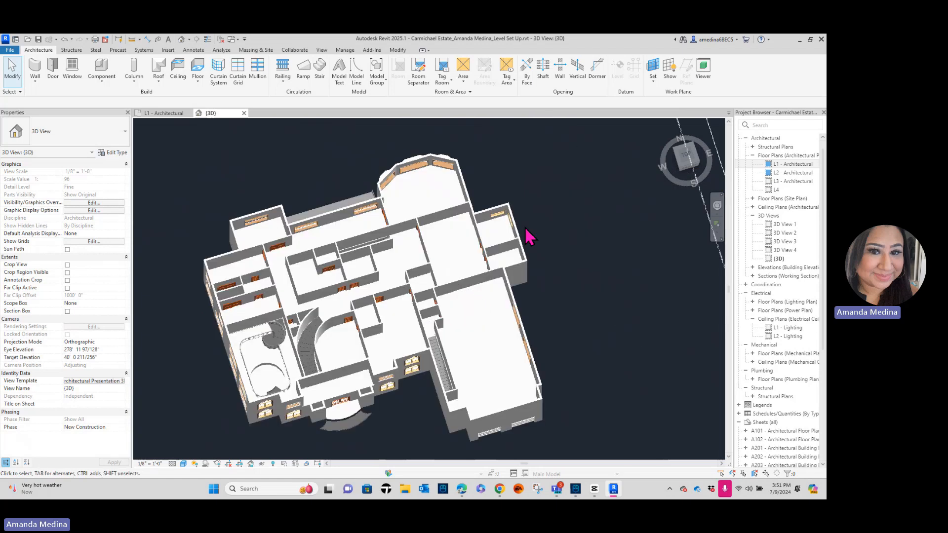
scroll(459, 414, up, 2)
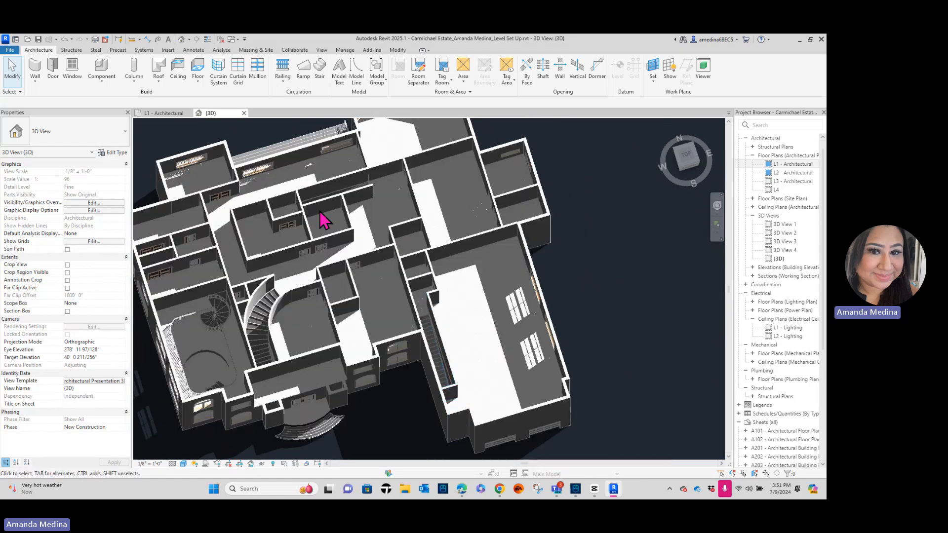
middle_drag(320, 211, 351, 285)
Inspect the house in 3D from the rear and from directly above, examining the interior stairs and the wide exterior back steps.
click(692, 143)
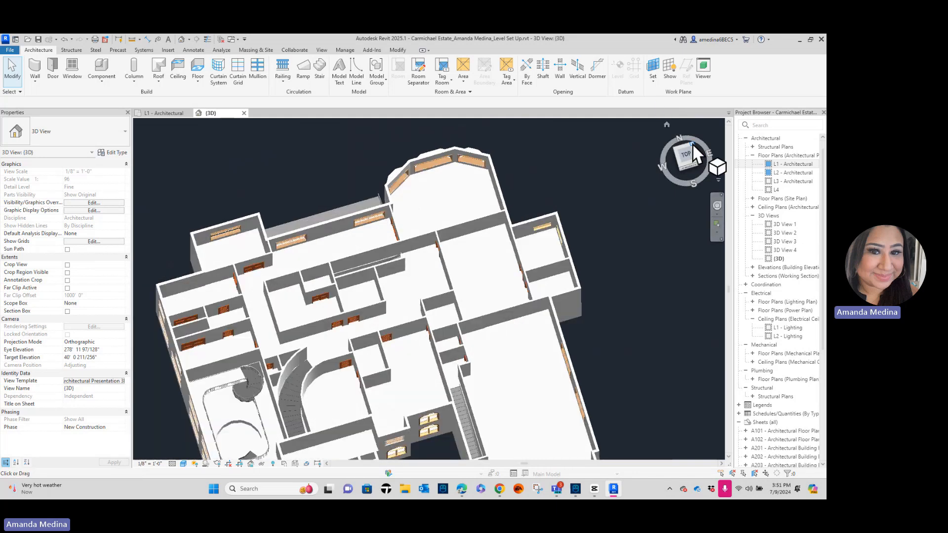
drag(684, 159, 691, 195)
scroll(497, 298, up, 6)
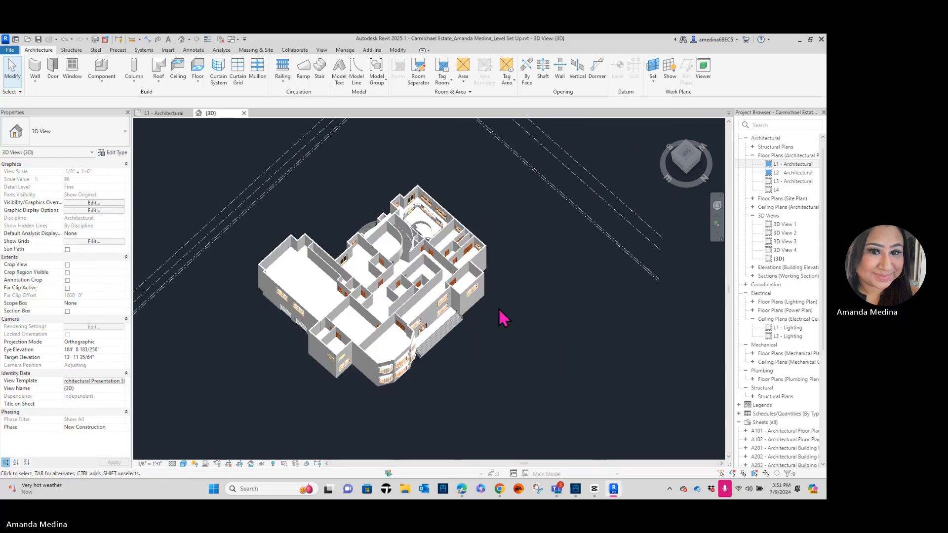
scroll(595, 337, up, 1)
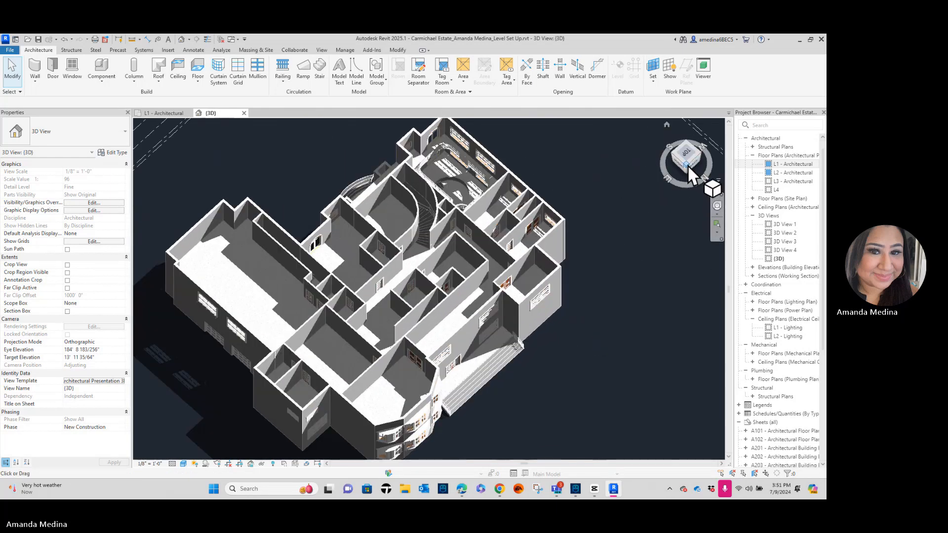
click(692, 170)
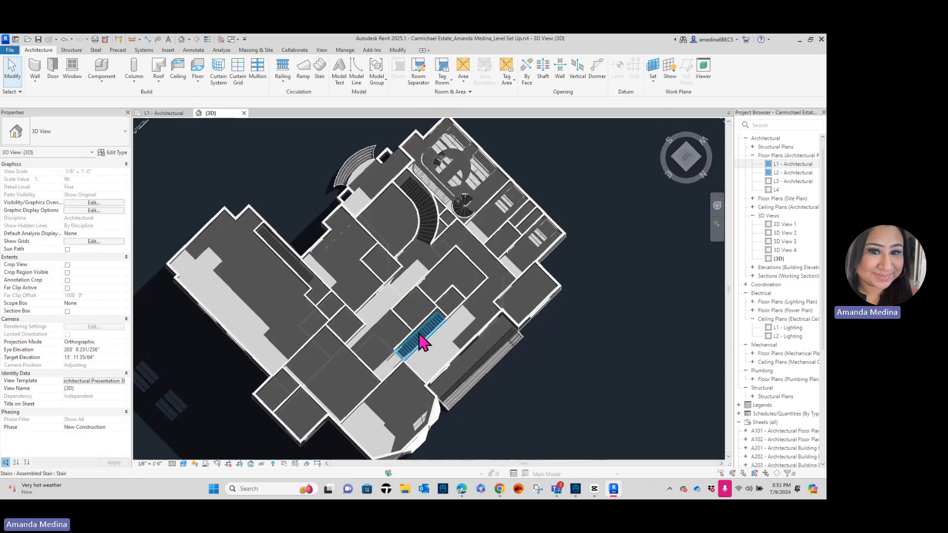
scroll(568, 380, down, 3)
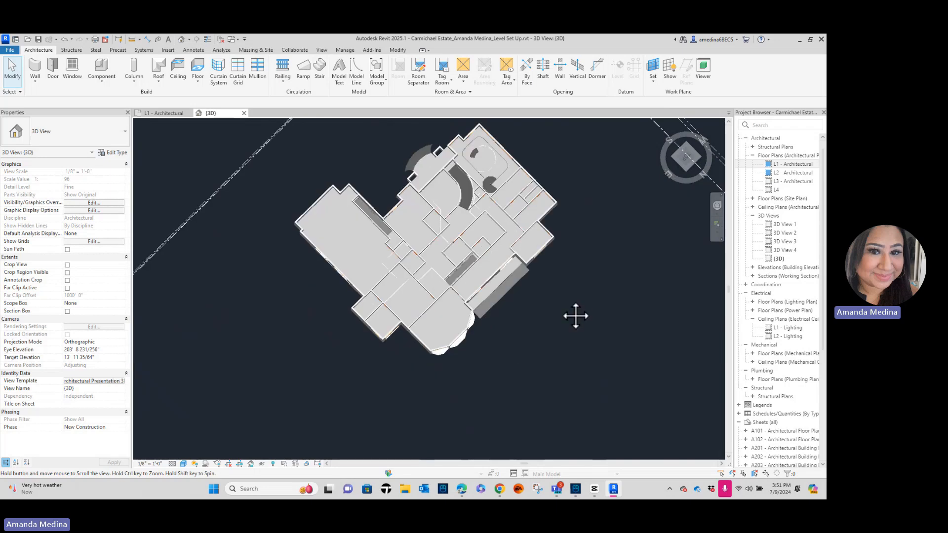
click(688, 170)
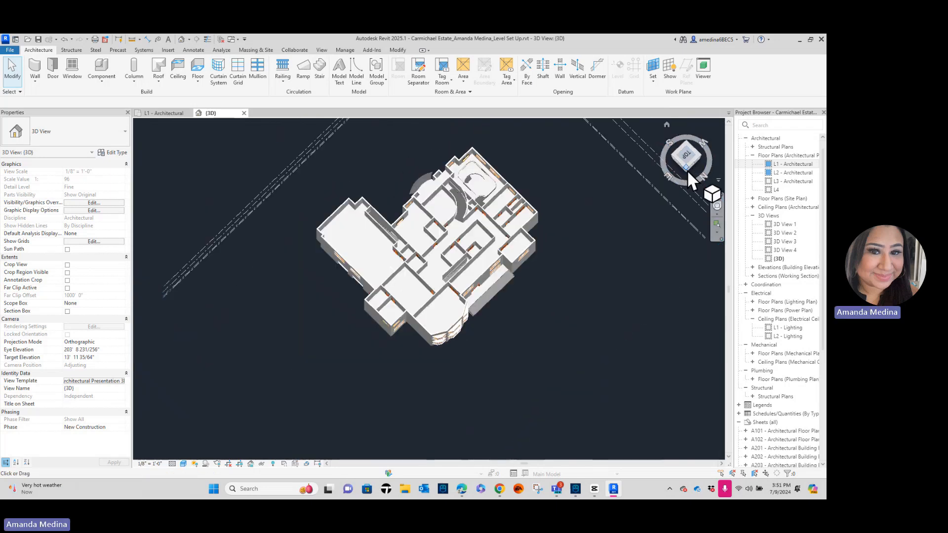
scroll(437, 379, up, 5)
middle_drag(491, 263, 531, 343)
scroll(517, 327, up, 1)
middle_drag(563, 388, 567, 390)
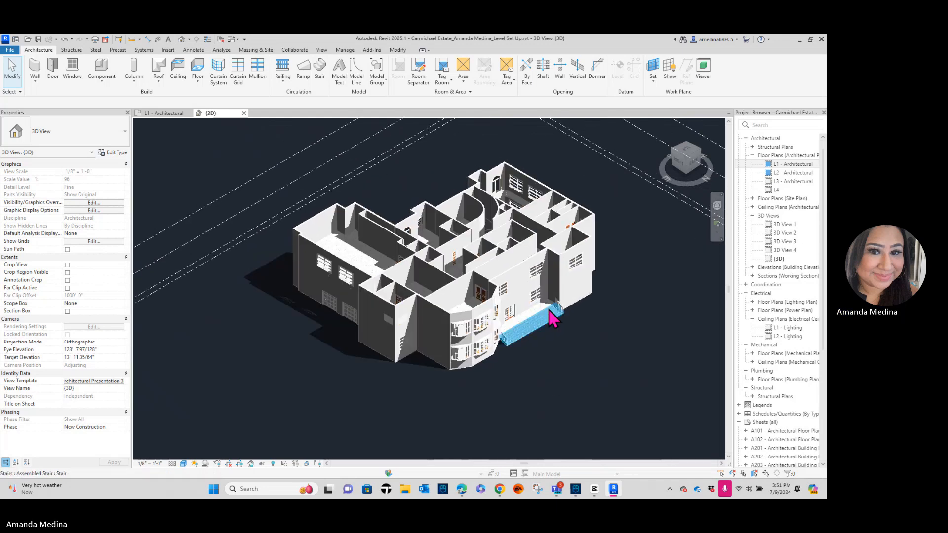